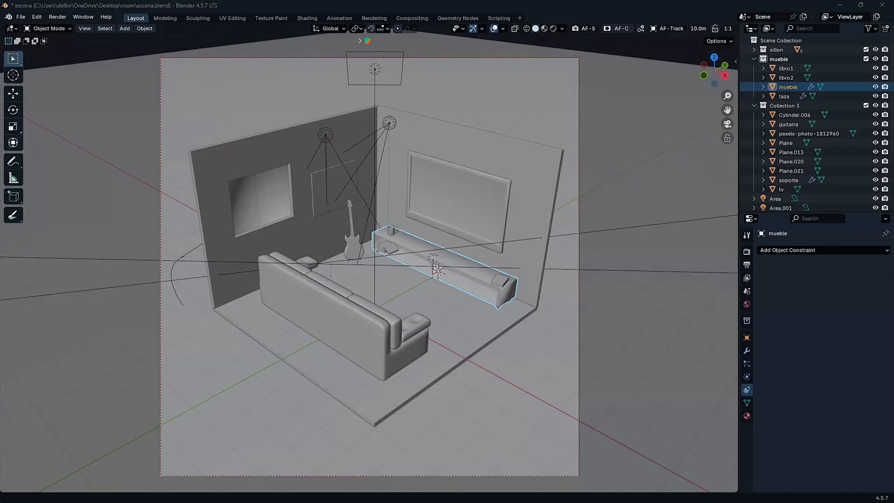
Bring up the finished room render Untitled1.png in the image viewer at full size and switch to Untitled.png
{"action": "left_click_drag", "start_coordinate": [446, 0], "coordinate": [446, 83]}
{"action": "double_click", "coordinate": [446, 82]}
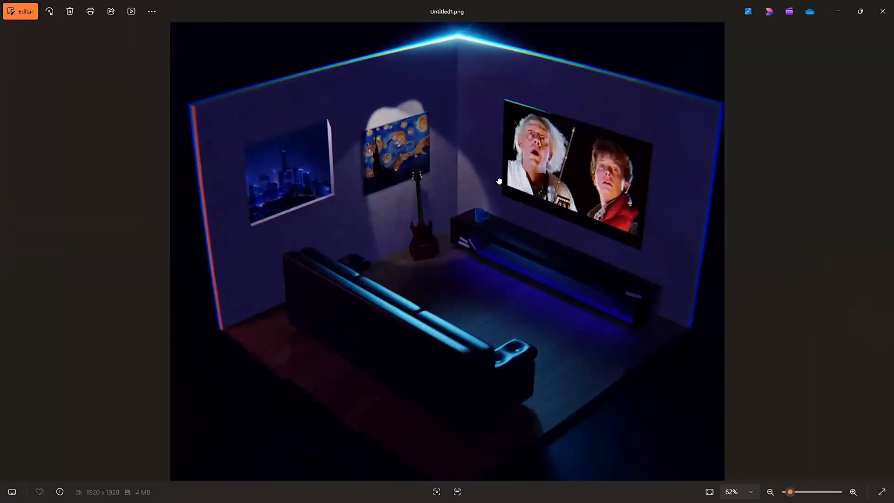
{"action": "scroll", "coordinate": [498, 199], "scroll_direction": "down", "scroll_amount": 1}
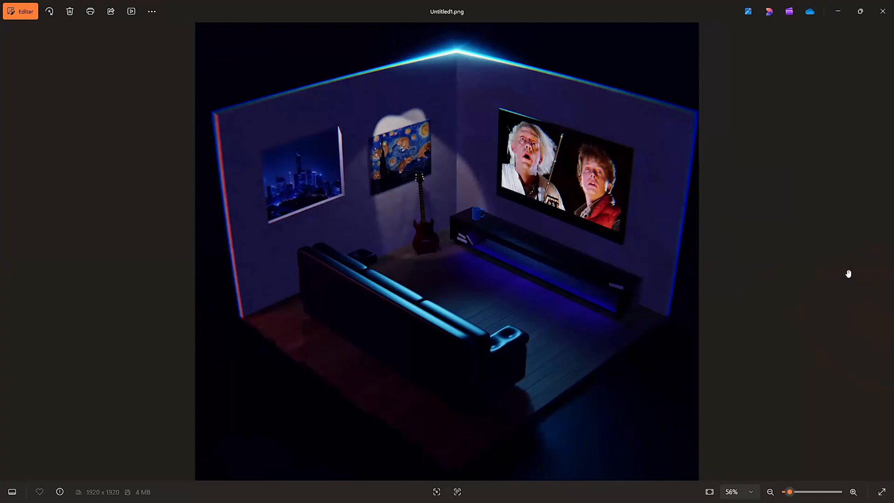
{"action": "key", "text": "Left"}
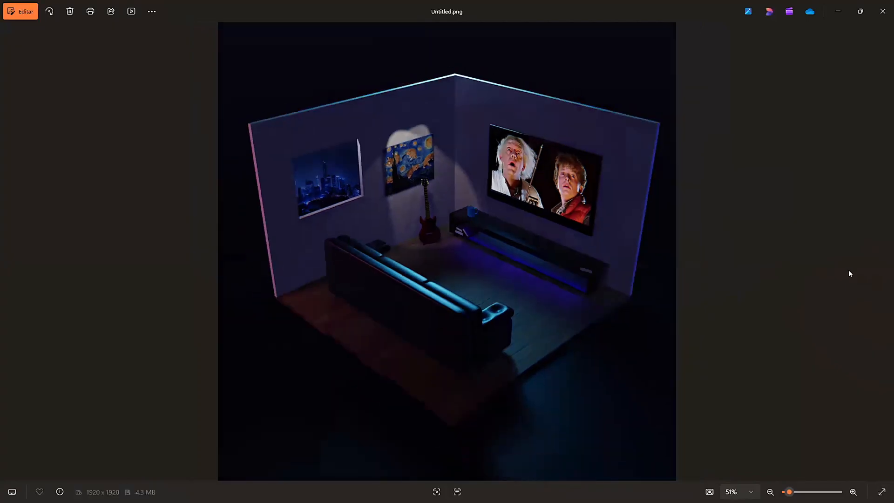
Examine the TV cabinet, mug, books and guitar up close in the Untitled.png render
{"action": "scroll", "coordinate": [580, 250], "scroll_direction": "up", "scroll_amount": 2}
{"action": "left_click_drag", "start_coordinate": [595, 193], "coordinate": [585, 211]}
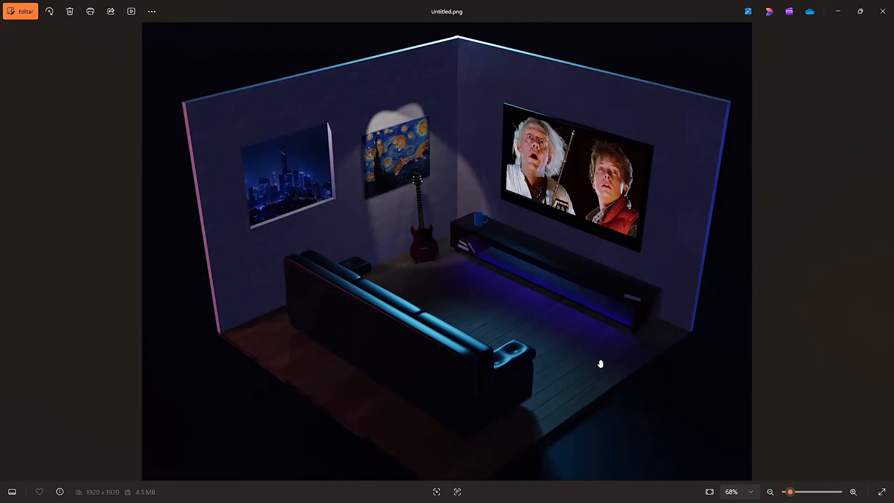
{"action": "scroll", "coordinate": [603, 361], "scroll_direction": "up", "scroll_amount": 5}
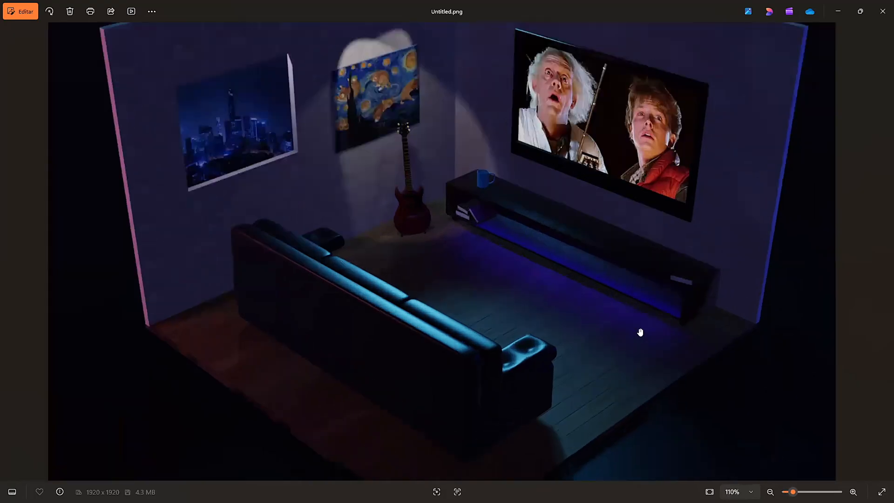
{"action": "scroll", "coordinate": [642, 323], "scroll_direction": "up", "scroll_amount": 5}
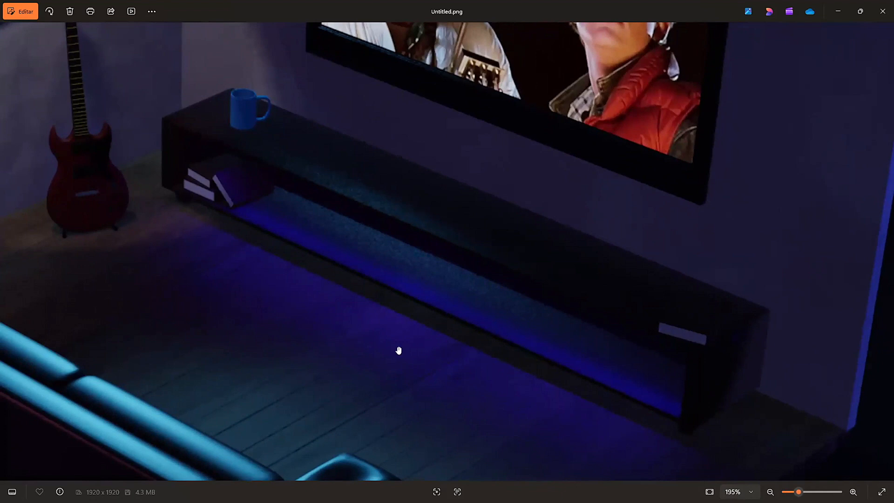
{"action": "left_click_drag", "start_coordinate": [259, 259], "coordinate": [551, 385]}
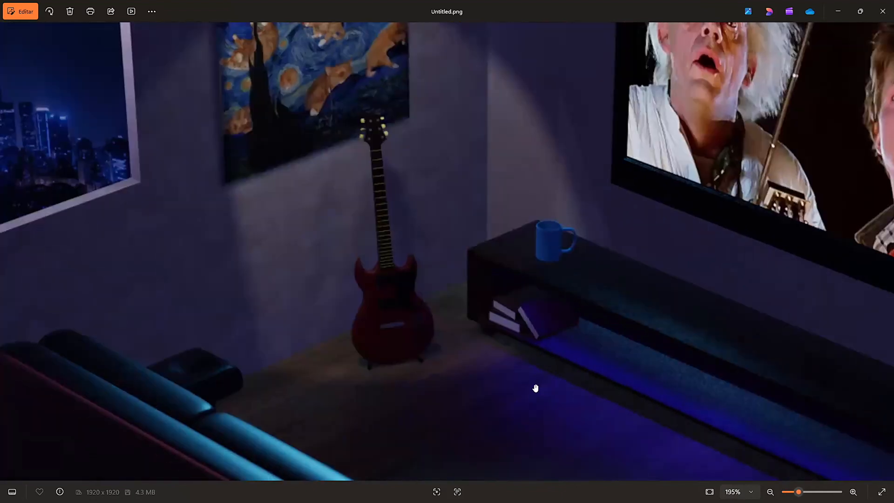
{"action": "scroll", "coordinate": [540, 369], "scroll_direction": "down", "scroll_amount": 2}
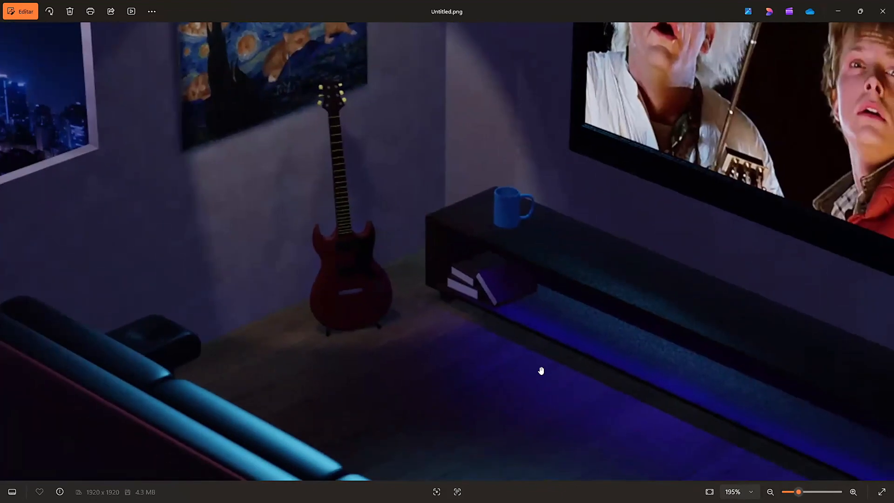
{"action": "scroll", "coordinate": [540, 350], "scroll_direction": "down", "scroll_amount": 3}
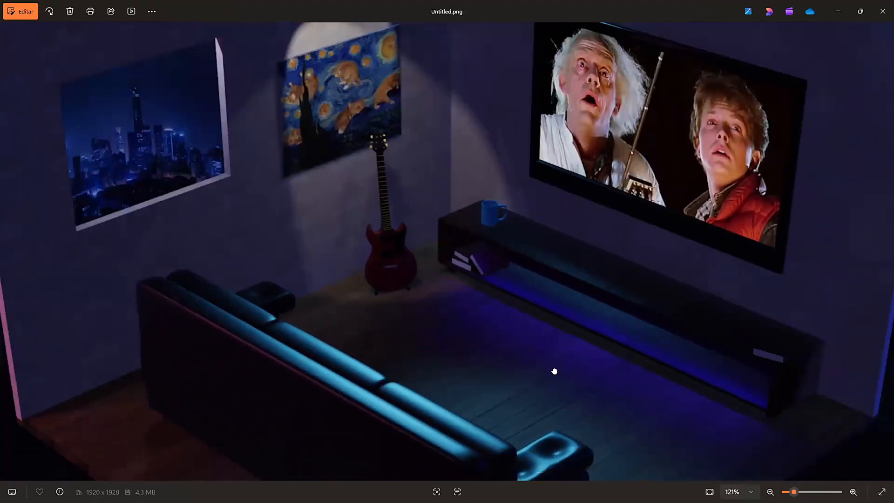
{"action": "left_click_drag", "start_coordinate": [554, 371], "coordinate": [536, 332]}
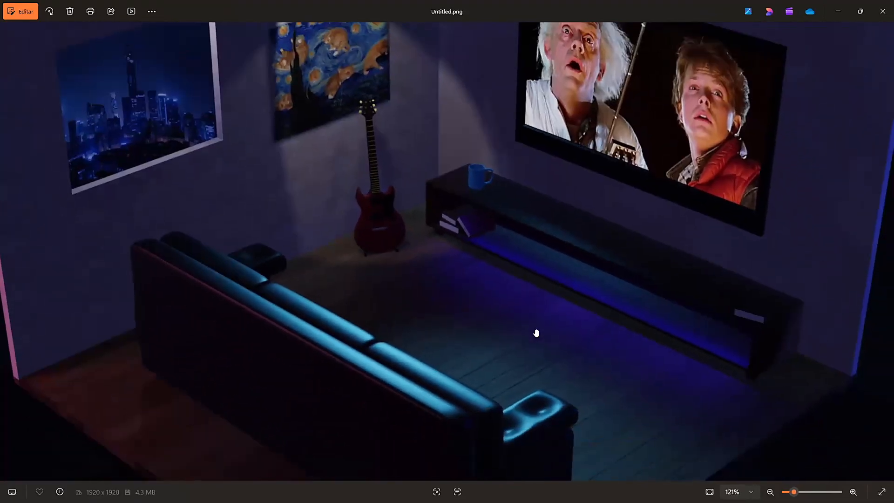
Examine the render's overall room composition and the spotlit corner with the guitar and wall painting
{"action": "scroll", "coordinate": [535, 332], "scroll_direction": "down", "scroll_amount": 2}
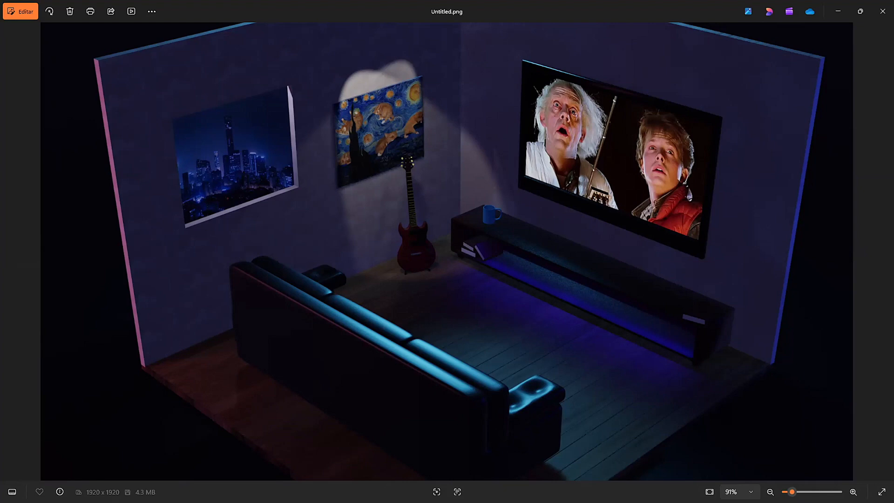
{"action": "scroll", "coordinate": [524, 265], "scroll_direction": "down", "scroll_amount": 1}
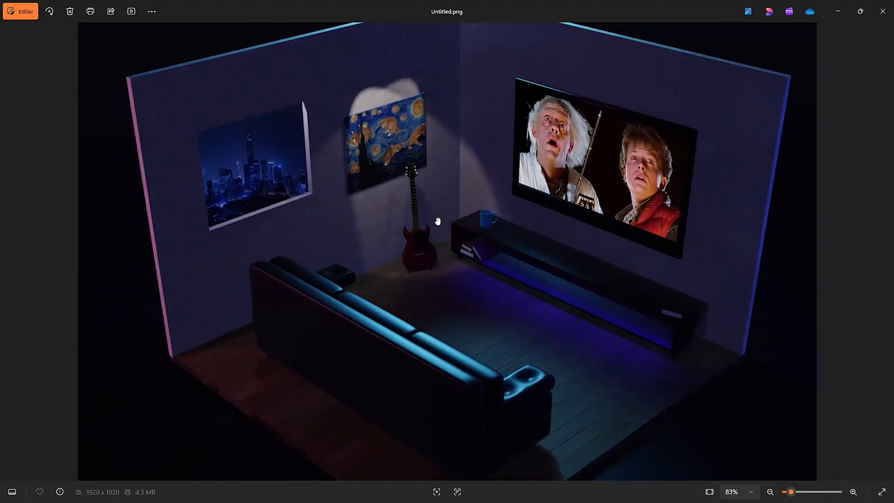
{"action": "scroll", "coordinate": [437, 225], "scroll_direction": "down", "scroll_amount": 1}
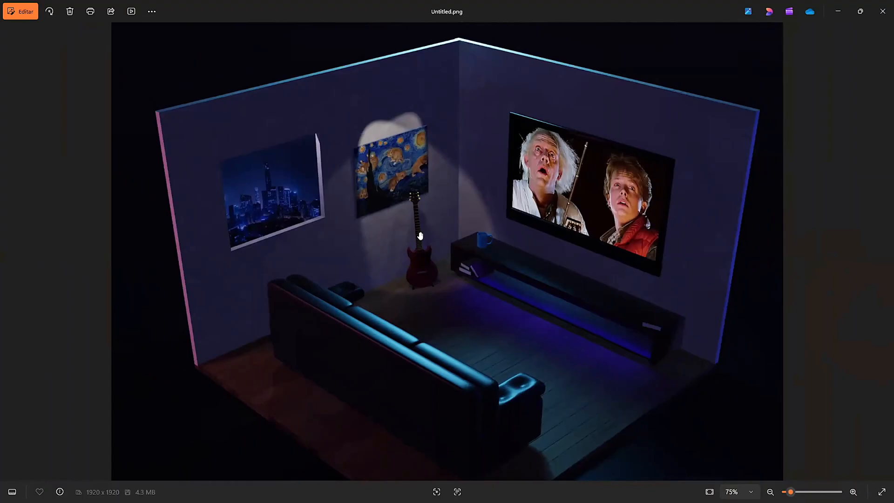
{"action": "scroll", "coordinate": [405, 210], "scroll_direction": "down", "scroll_amount": 1}
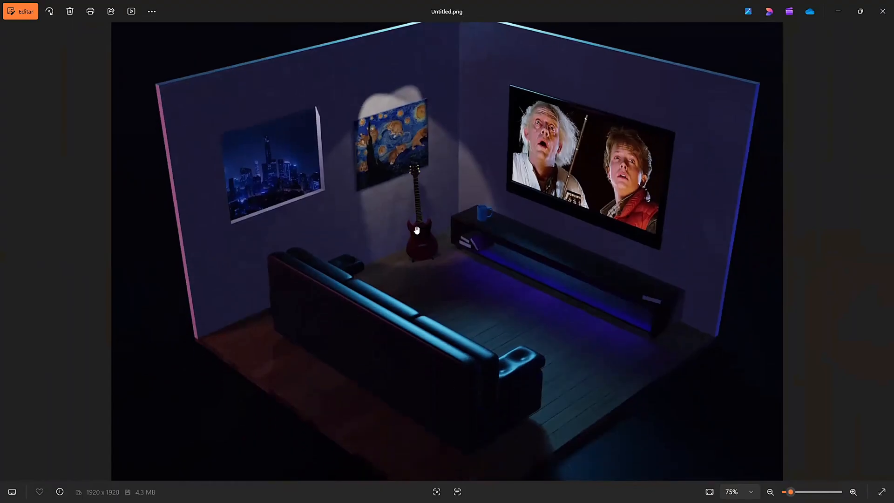
{"action": "scroll", "coordinate": [461, 236], "scroll_direction": "up", "scroll_amount": 2}
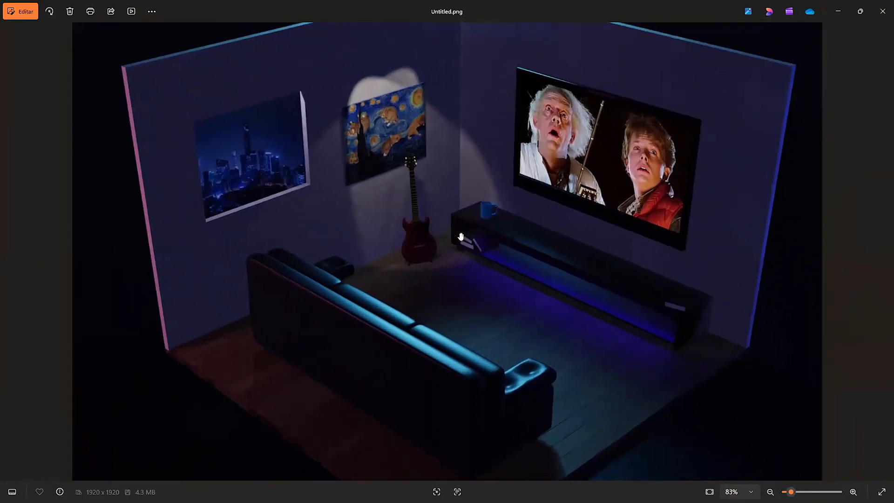
{"action": "scroll", "coordinate": [437, 223], "scroll_direction": "up", "scroll_amount": 1}
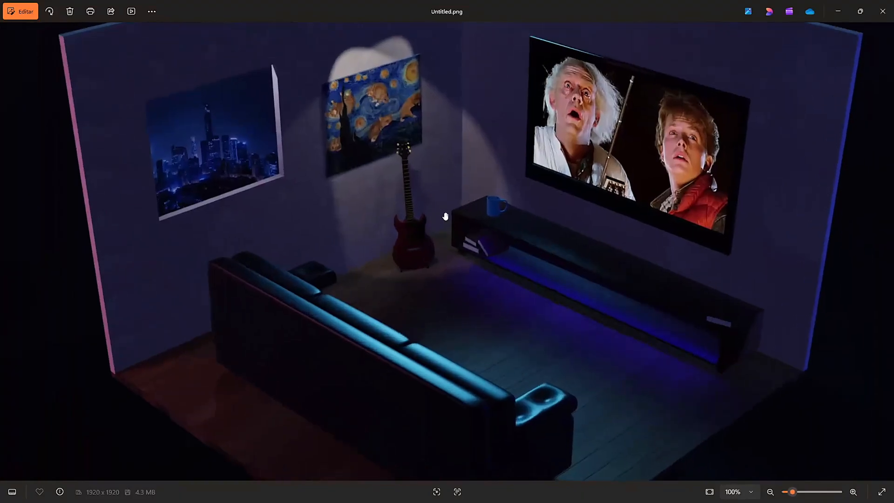
{"action": "scroll", "coordinate": [430, 243], "scroll_direction": "up", "scroll_amount": 4}
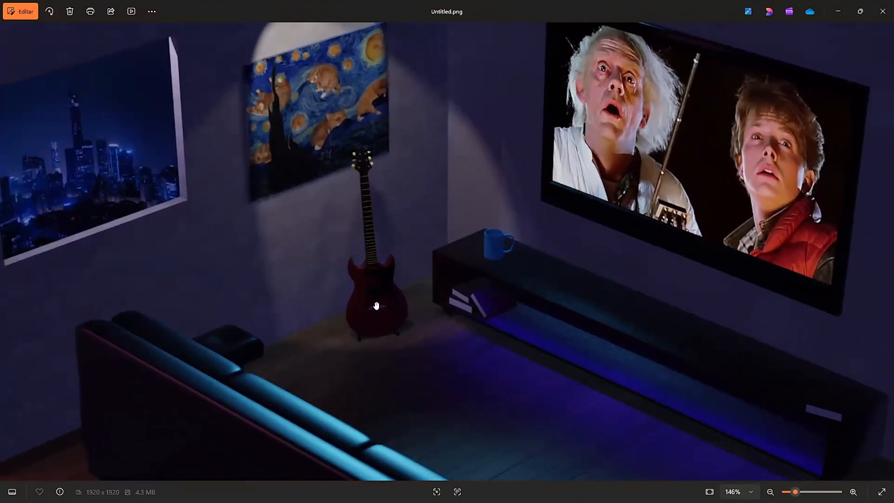
{"action": "scroll", "coordinate": [407, 267], "scroll_direction": "down", "scroll_amount": 4}
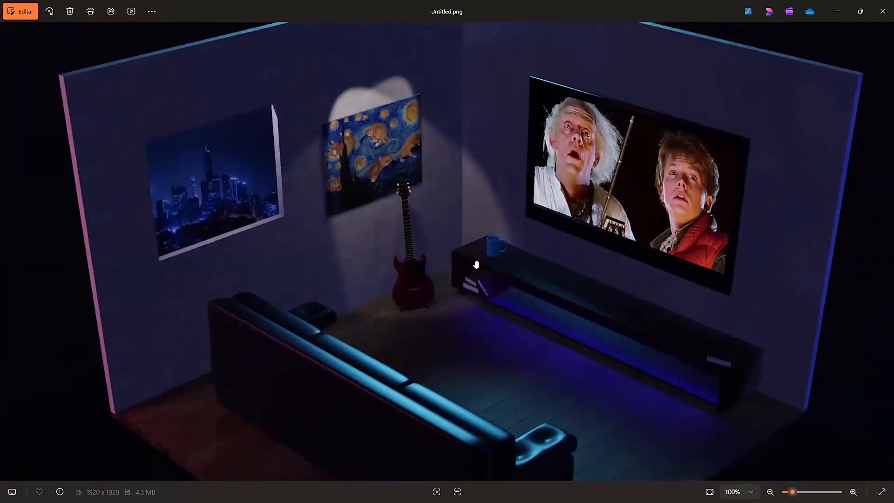
{"action": "scroll", "coordinate": [479, 269], "scroll_direction": "down", "scroll_amount": 2}
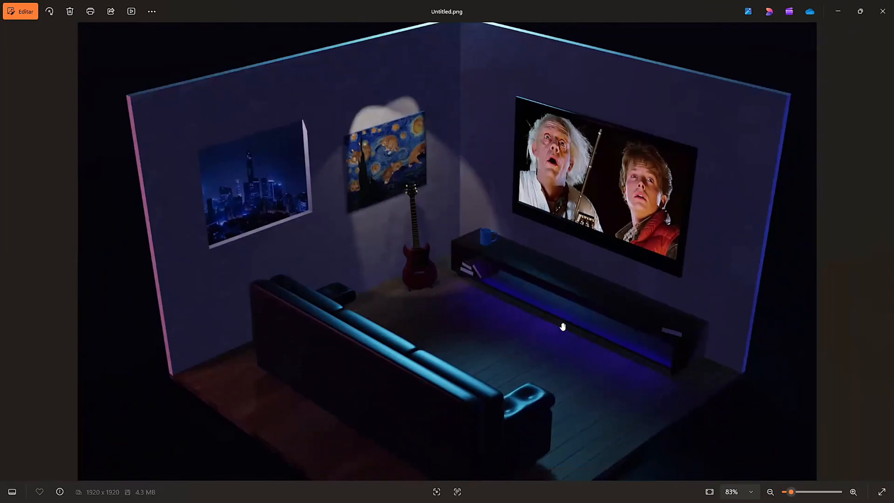
Examine the lighting on the sofa, floor, cabinet and wall pictures in the render
{"action": "scroll", "coordinate": [543, 314], "scroll_direction": "up", "scroll_amount": 2}
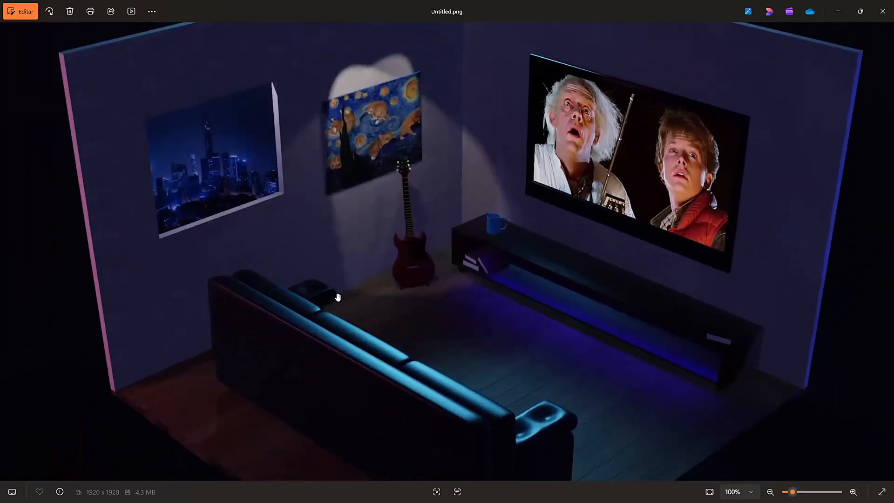
{"action": "left_click_drag", "start_coordinate": [519, 327], "coordinate": [505, 317]}
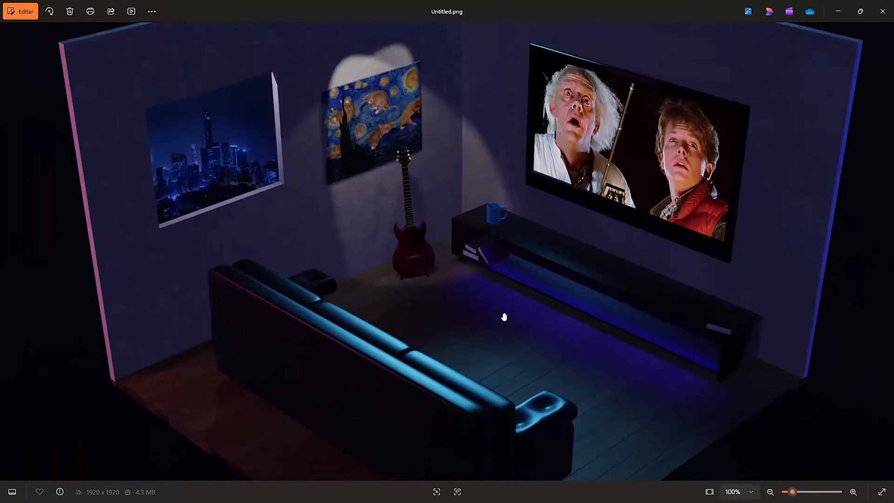
{"action": "scroll", "coordinate": [492, 312], "scroll_direction": "up", "scroll_amount": 1}
{"action": "left_click_drag", "start_coordinate": [495, 229], "coordinate": [455, 206]}
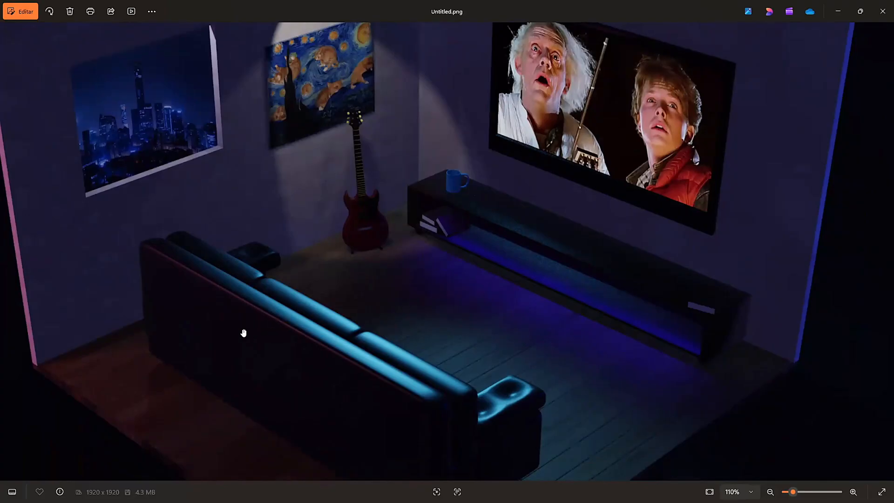
{"action": "scroll", "coordinate": [362, 320], "scroll_direction": "down", "scroll_amount": 1}
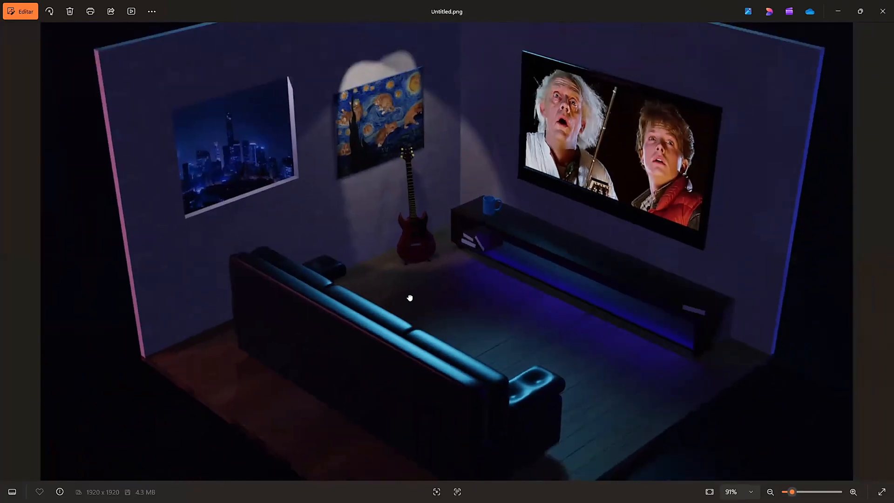
{"action": "left_click_drag", "start_coordinate": [409, 297], "coordinate": [485, 276]}
{"action": "left_click_drag", "start_coordinate": [508, 237], "coordinate": [481, 279]}
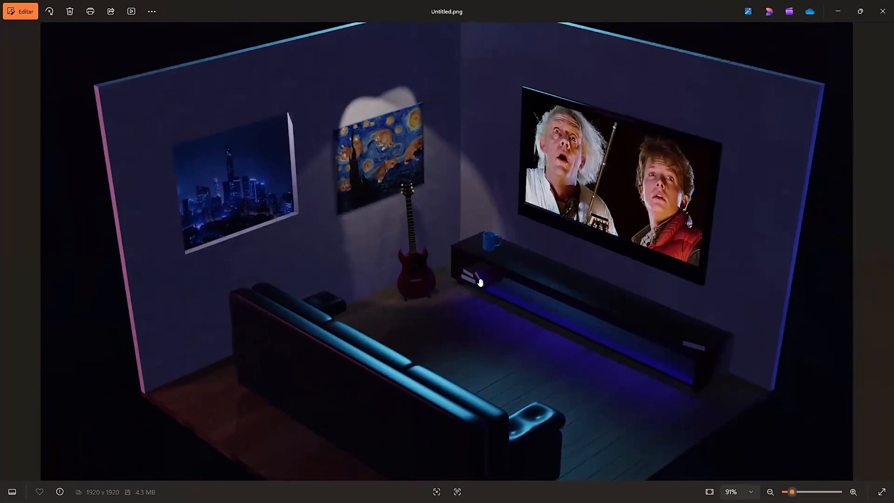
{"action": "scroll", "coordinate": [399, 171], "scroll_direction": "up", "scroll_amount": 4}
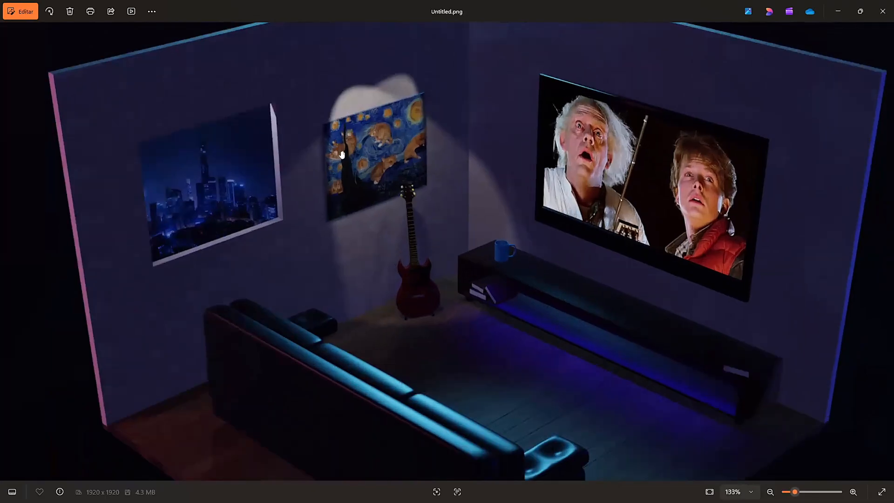
{"action": "scroll", "coordinate": [379, 144], "scroll_direction": "down", "scroll_amount": 1}
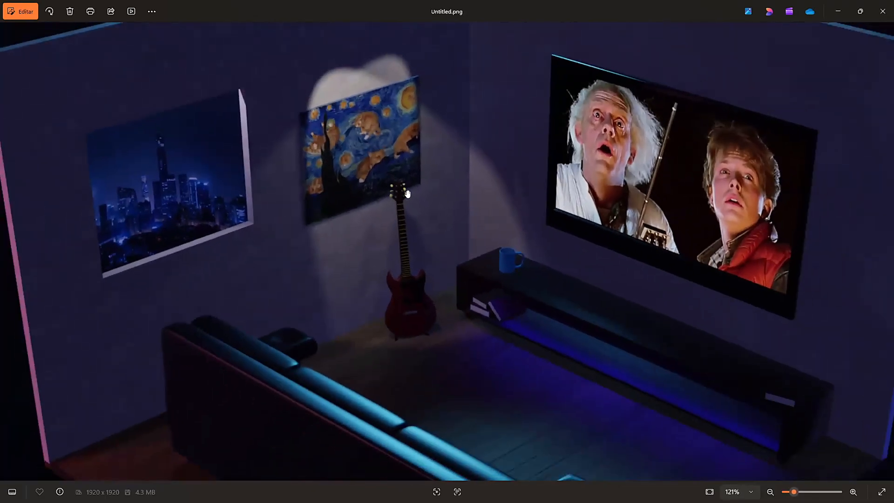
{"action": "scroll", "coordinate": [468, 240], "scroll_direction": "down", "scroll_amount": 4}
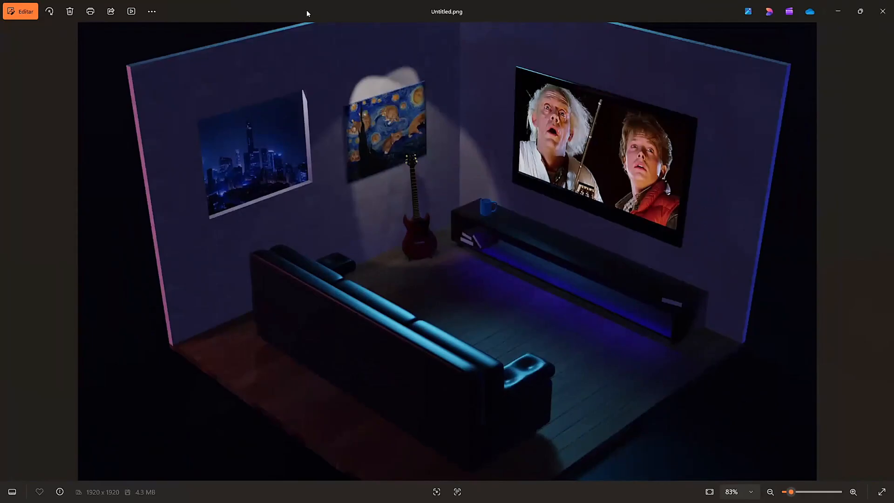
Reduce the image viewer to a smaller window and inspect the cat painting and its spotlight up close
{"action": "double_click", "coordinate": [307, 13]}
{"action": "scroll", "coordinate": [389, 197], "scroll_direction": "up", "scroll_amount": 8}
{"action": "left_click_drag", "start_coordinate": [391, 200], "coordinate": [399, 377]}
{"action": "scroll", "coordinate": [399, 374], "scroll_direction": "down", "scroll_amount": 2}
{"action": "scroll", "coordinate": [399, 370], "scroll_direction": "down", "scroll_amount": 2}
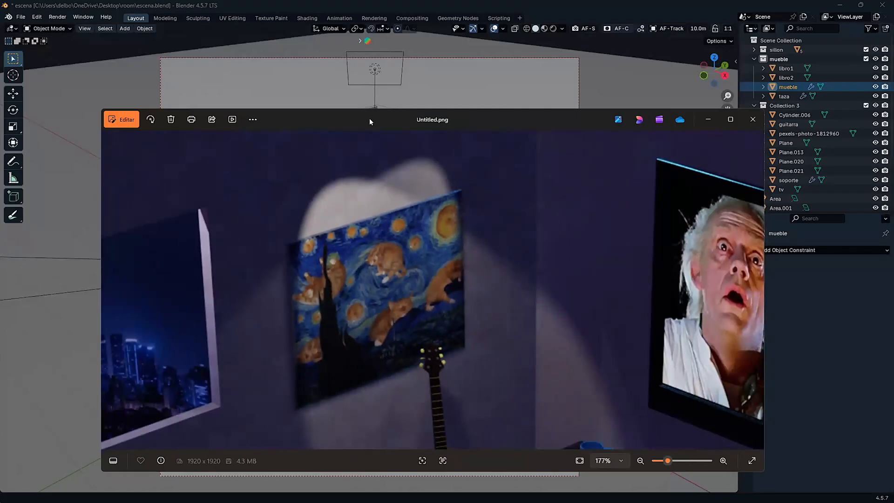
Switch back to Blender, deselect everything and inspect the modelled TV wall and cabinet up close
{"action": "key", "text": "alt+Tab"}
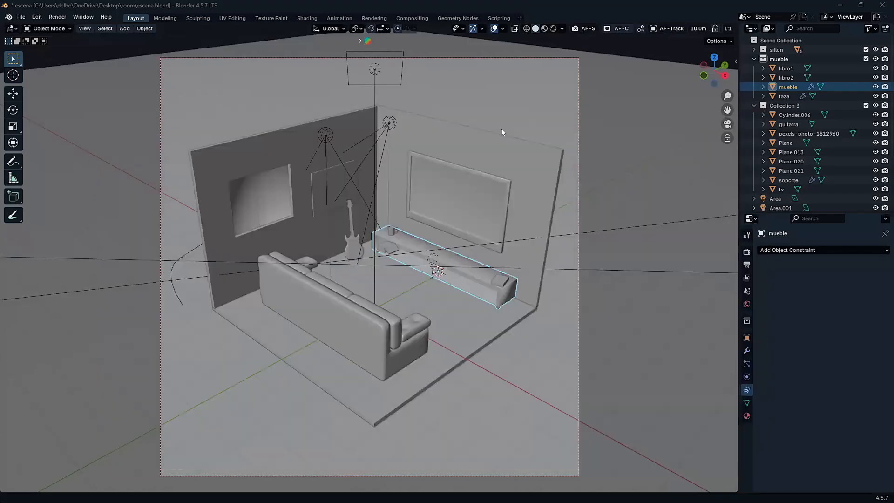
{"action": "key", "text": "alt+a"}
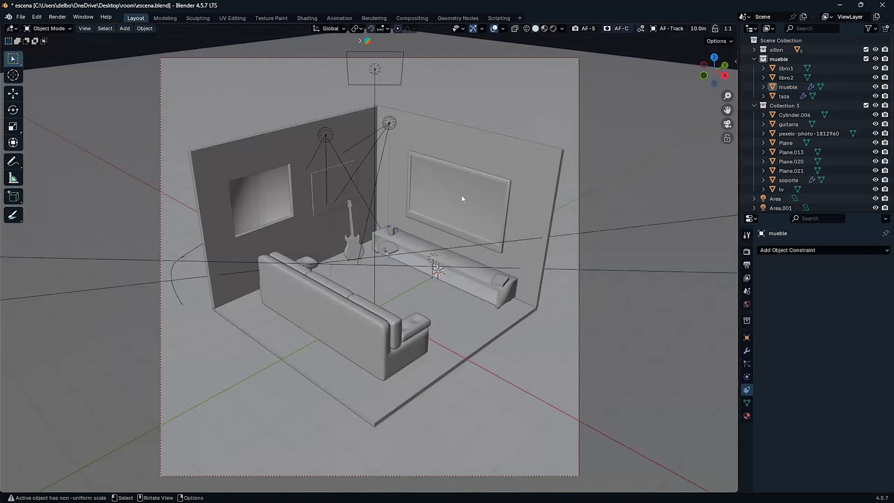
{"action": "middle_click_drag", "start_coordinate": [458, 196], "coordinate": [481, 190]}
{"action": "middle_click_drag", "start_coordinate": [481, 190], "coordinate": [465, 193], "text": "shift"}
{"action": "scroll", "coordinate": [455, 226], "scroll_direction": "up", "scroll_amount": 5}
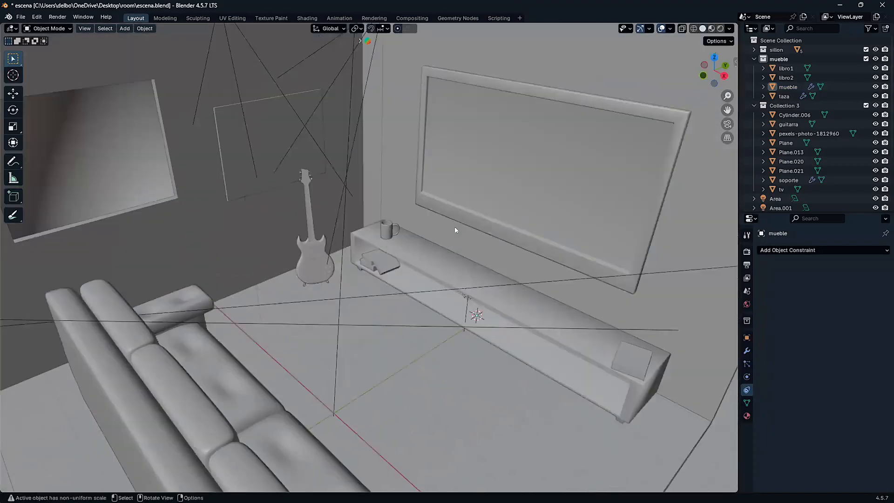
{"action": "scroll", "coordinate": [473, 227], "scroll_direction": "down", "scroll_amount": 5}
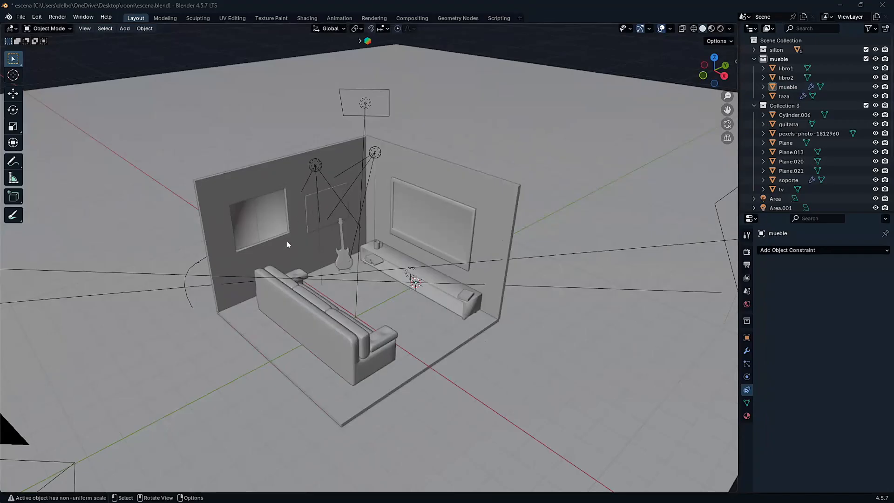
Select the window wall and the TV wall in turn to identify their objects in the scene
{"action": "left_click", "coordinate": [296, 226]}
{"action": "left_click", "coordinate": [403, 178]}
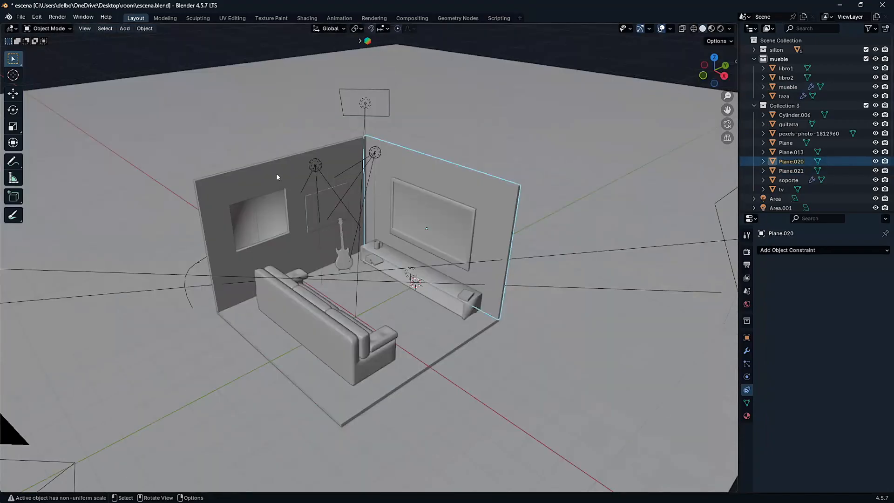
{"action": "left_click", "coordinate": [277, 175]}
{"action": "left_click", "coordinate": [413, 157]}
Enlarge the scene object list and rename the room's floor object as suelo
{"action": "left_click_drag", "start_coordinate": [768, 213], "coordinate": [768, 364]}
{"action": "left_click", "coordinate": [410, 311]}
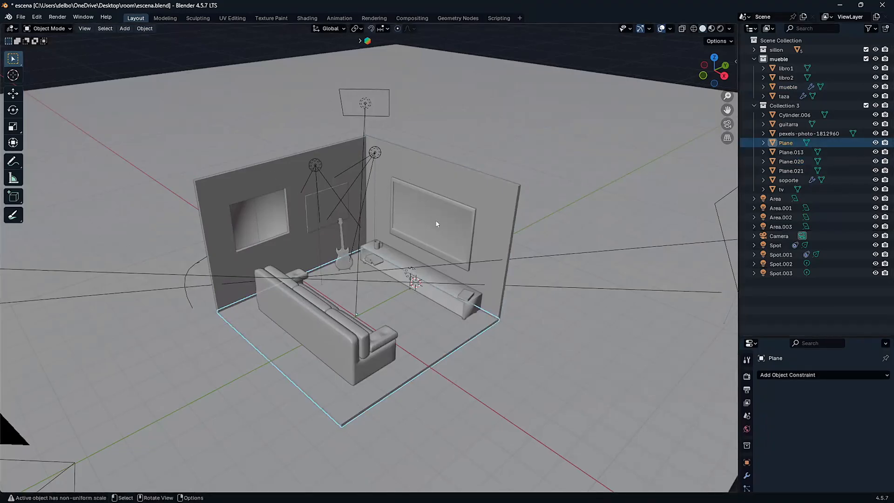
{"action": "scroll", "coordinate": [345, 239], "scroll_direction": "up", "scroll_amount": 3}
{"action": "scroll", "coordinate": [344, 238], "scroll_direction": "down", "scroll_amount": 3}
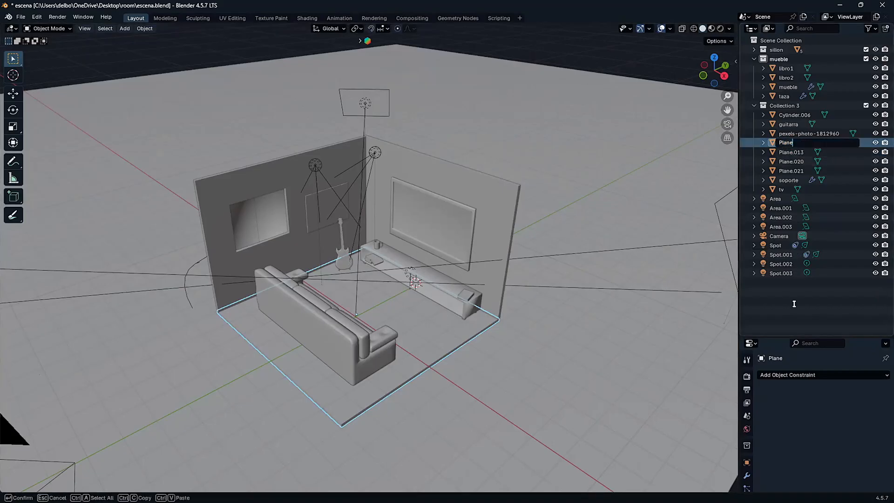
{"action": "key", "text": "F2"}
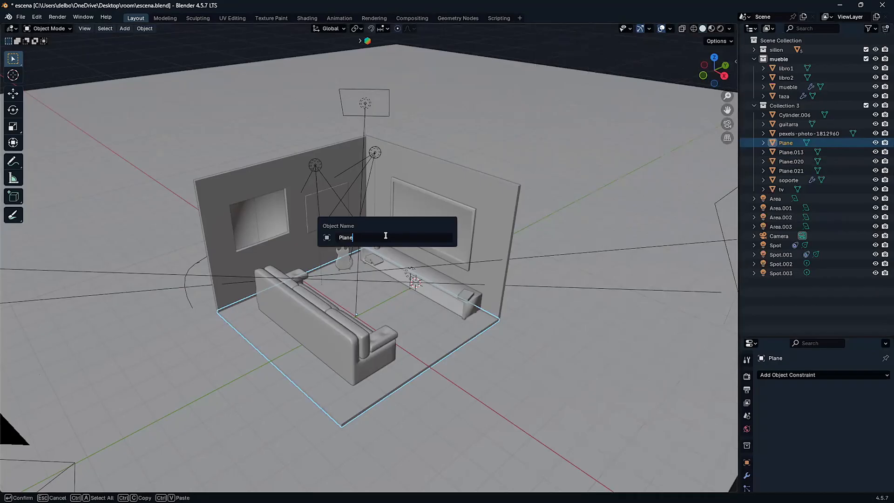
{"action": "key", "text": "BackSpace"}
{"action": "key", "text": "BackSpace"}
{"action": "key", "text": "BackSpace"}
{"action": "key", "text": "BackSpace"}
{"action": "key", "text": "BackSpace"}
{"action": "type", "text": "suelo"}
{"action": "key", "text": "Return"}
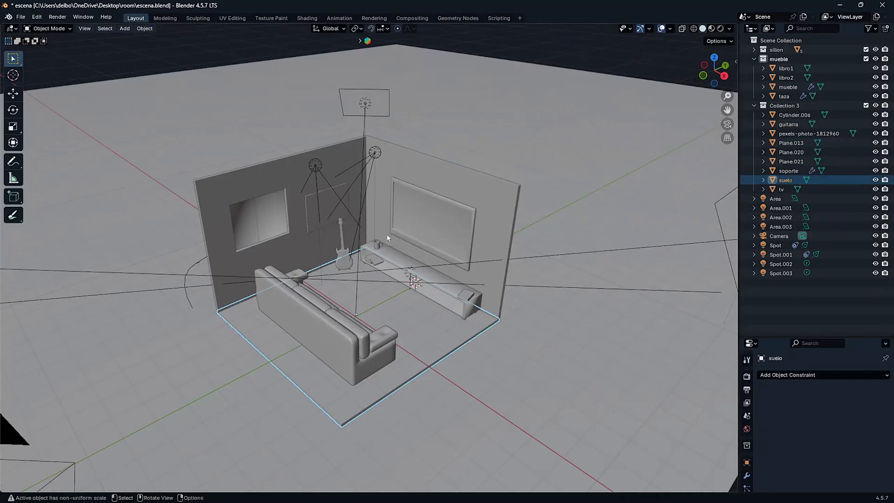
Rename the wall with the window opening as parede1
{"action": "left_click", "coordinate": [305, 245]}
{"action": "key", "text": "F2"}
{"action": "type", "text": "pared"}
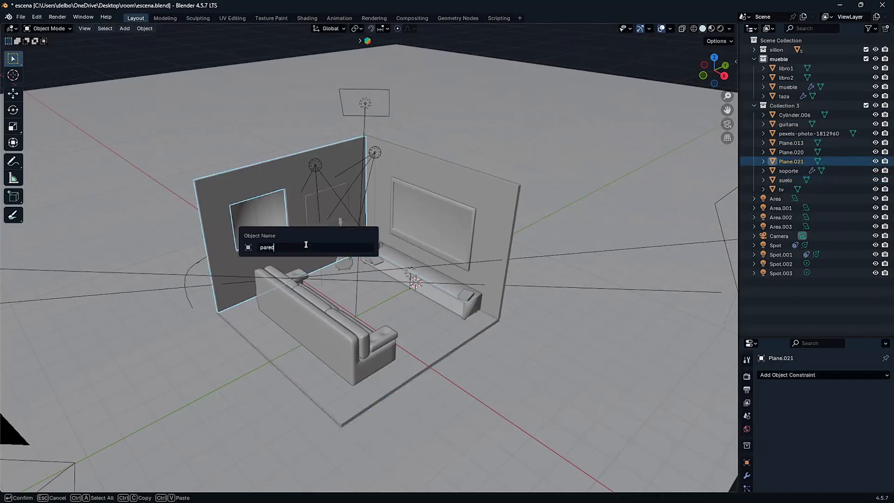
{"action": "key", "text": "BackSpace"}
{"action": "type", "text": "de1"}
{"action": "key", "text": "Return"}
Rename the wall behind the TV as pared2
{"action": "left_click", "coordinate": [411, 184]}
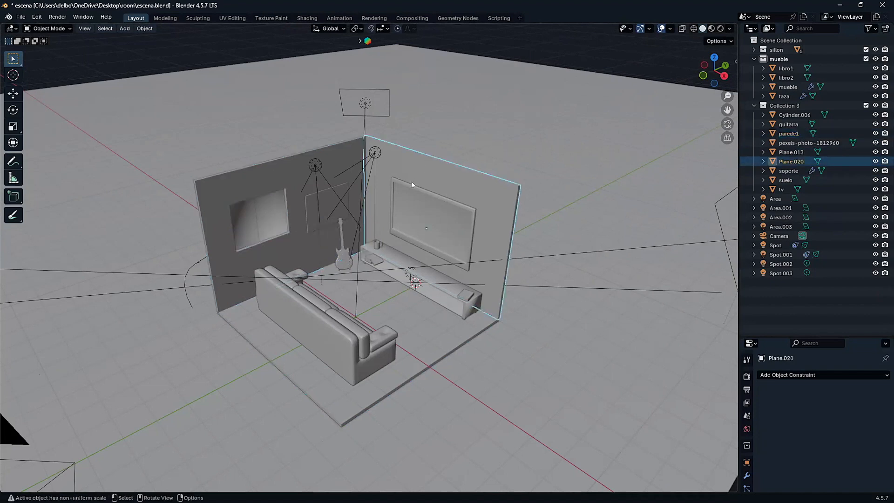
{"action": "key", "text": "F2"}
{"action": "type", "text": "par"}
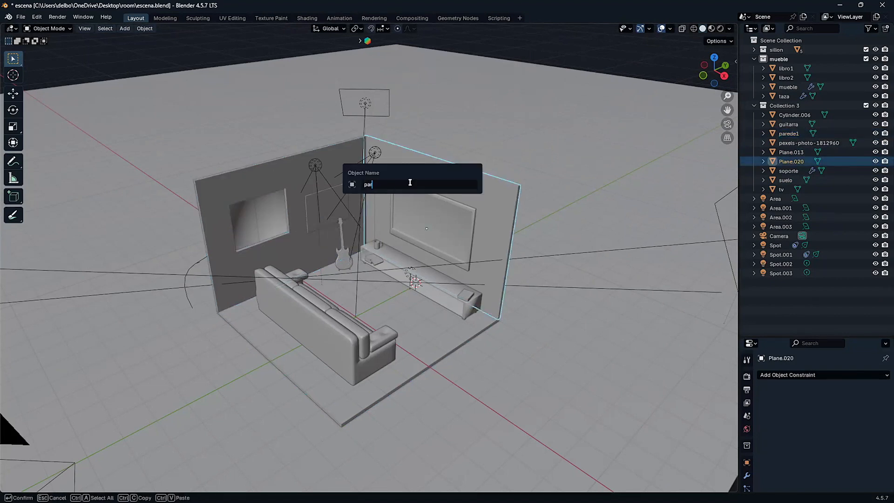
{"action": "type", "text": "ed2"}
{"action": "key", "text": "Return"}
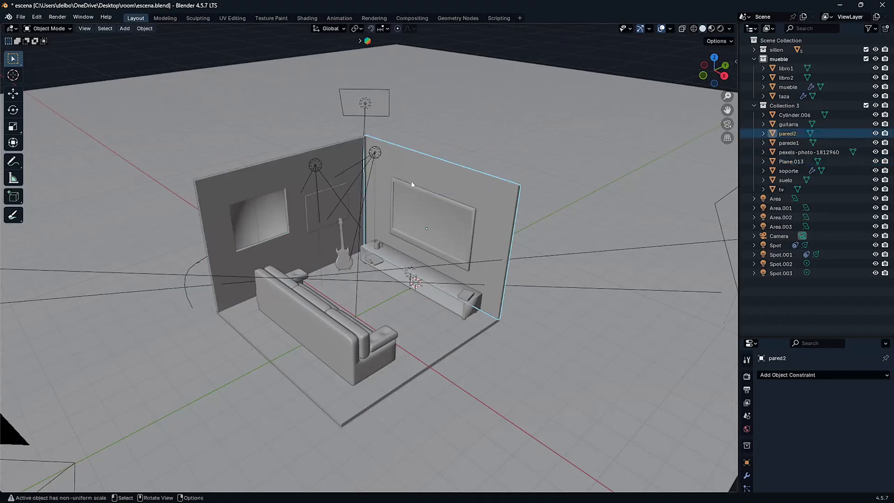
Select both walls and the floor and move them into a new collection named estructura
{"action": "left_click", "coordinate": [309, 243]}
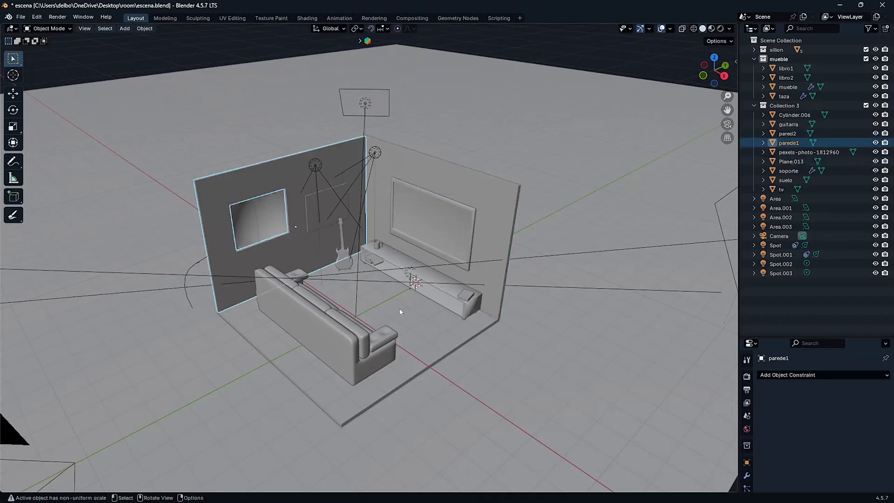
{"action": "left_click", "coordinate": [400, 311], "text": "shift"}
{"action": "left_click", "coordinate": [419, 162], "text": "shift"}
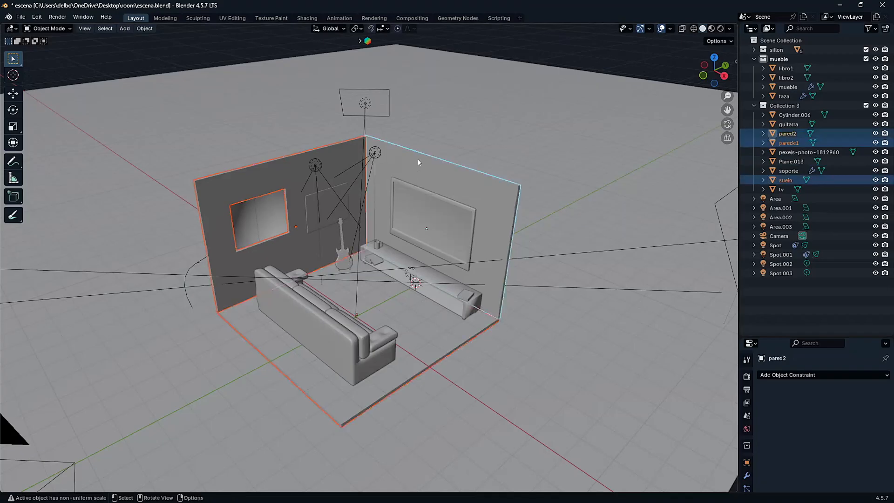
{"action": "right_click", "coordinate": [783, 132]}
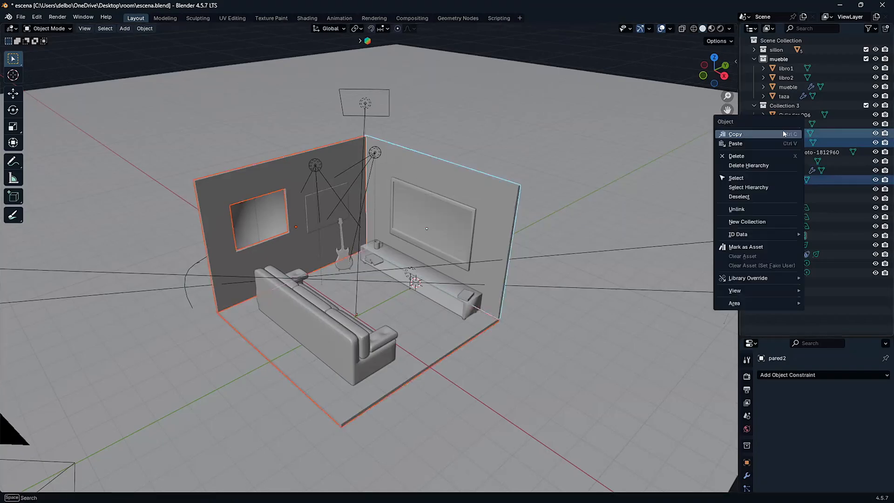
{"action": "right_click", "coordinate": [459, 174]}
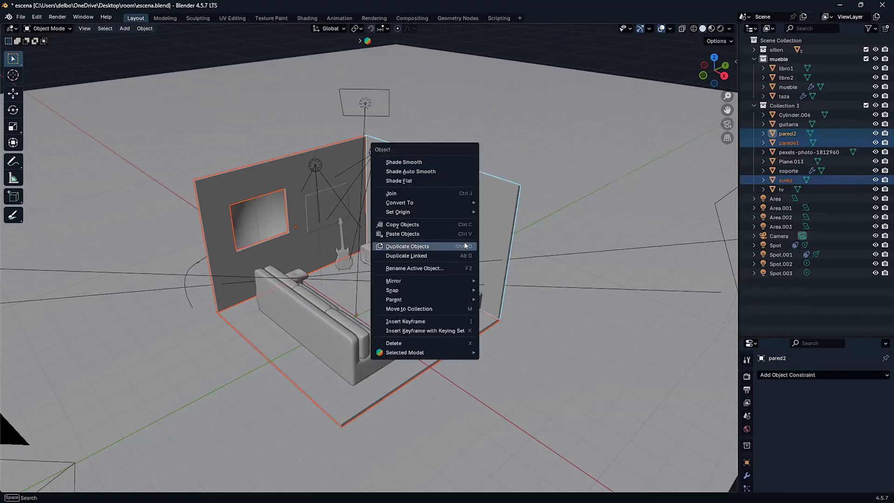
{"action": "left_click", "coordinate": [447, 310]}
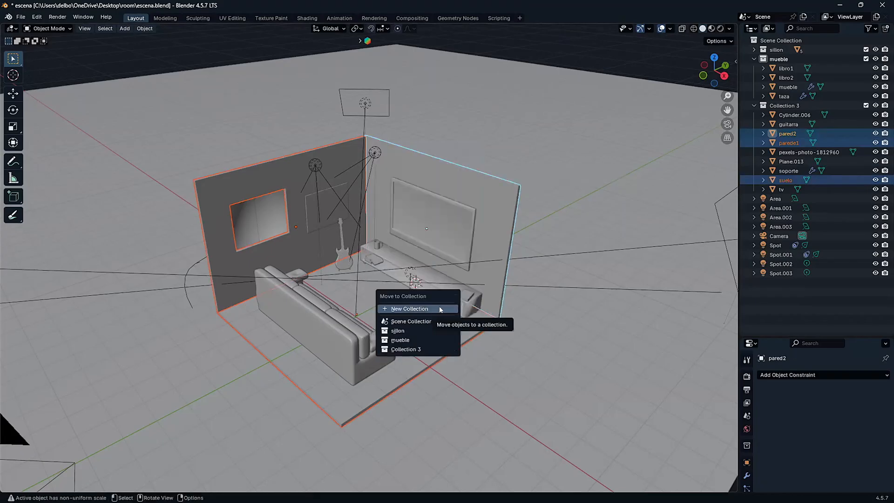
{"action": "left_click", "coordinate": [415, 309]}
{"action": "key", "text": "ctrl+a"}
{"action": "key", "text": "BackSpace"}
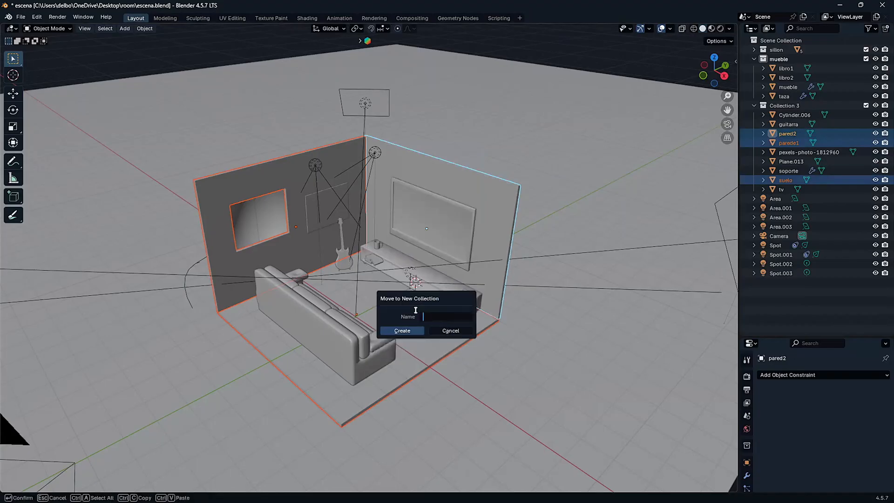
{"action": "type", "text": "estructura"}
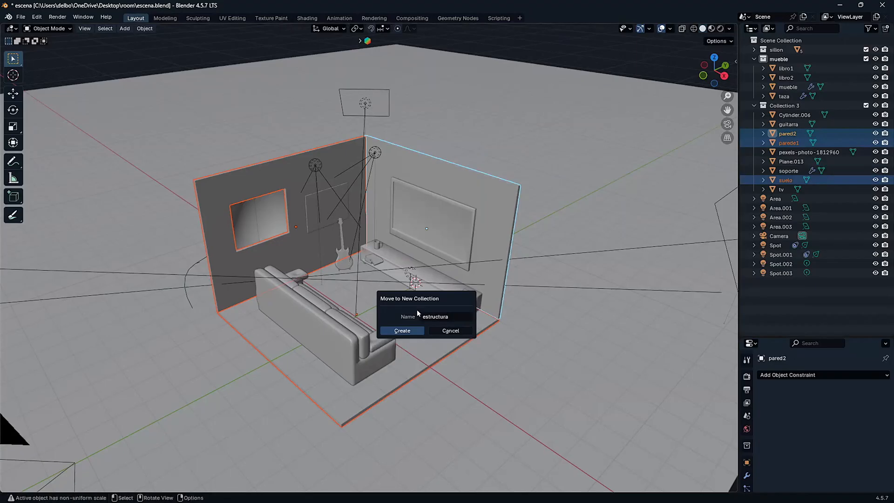
{"action": "left_click", "coordinate": [409, 331]}
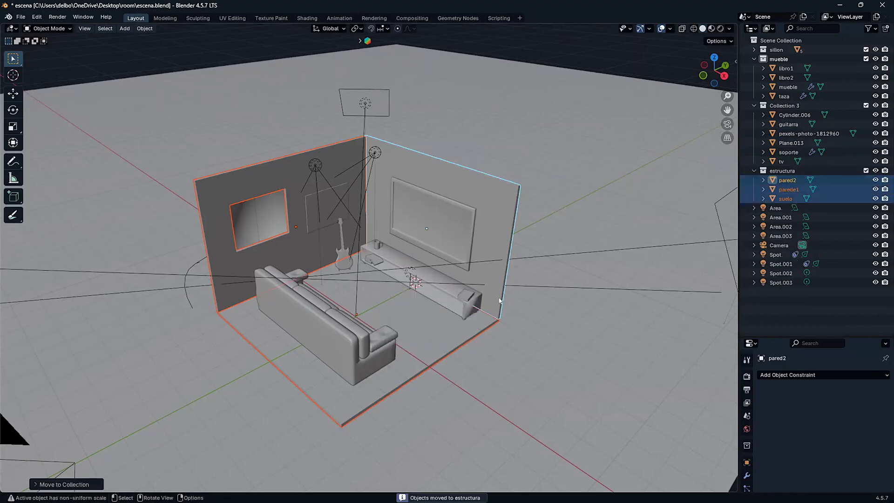
Check the contents of the estructura collection by collapsing and expanding it and toggling its visibility off and on
{"action": "left_click", "coordinate": [754, 171]}
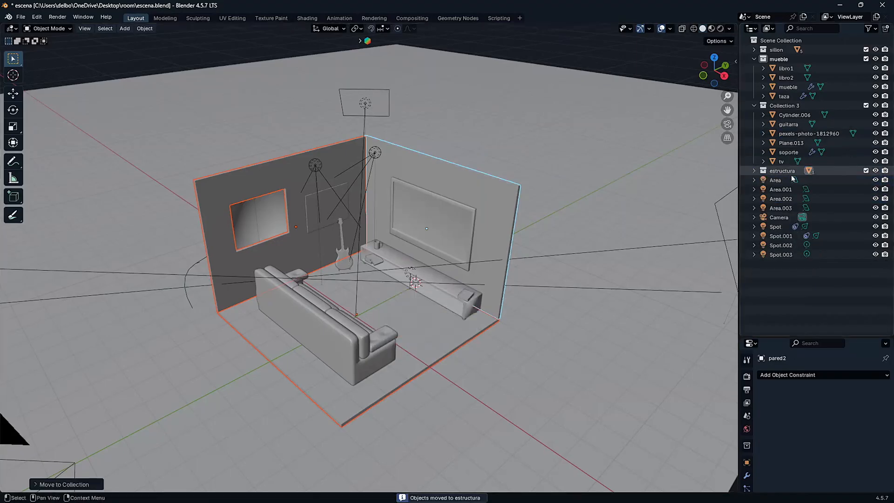
{"action": "left_click", "coordinate": [754, 170]}
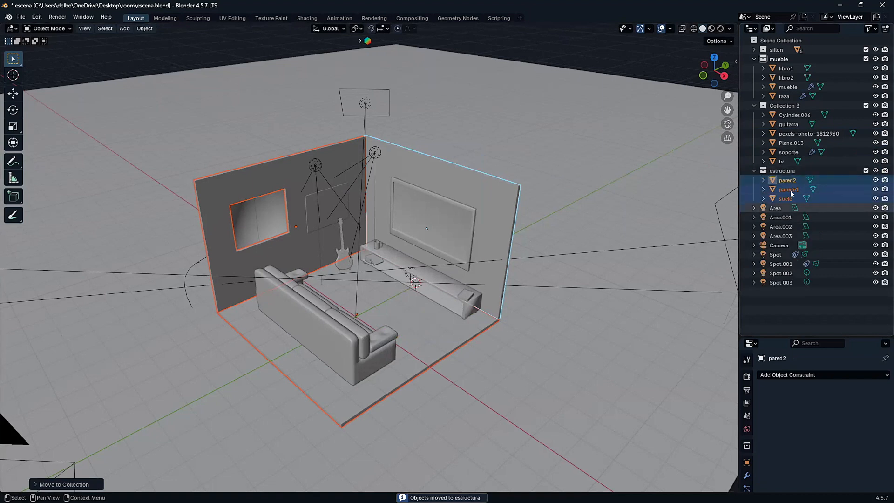
{"action": "left_click", "coordinate": [806, 297]}
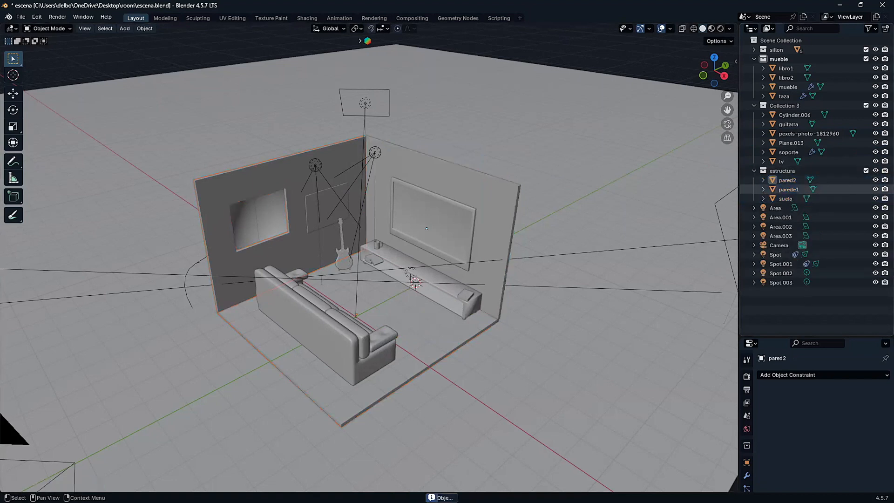
{"action": "left_click", "coordinate": [875, 171]}
{"action": "left_click", "coordinate": [875, 171]}
{"action": "scroll", "coordinate": [363, 261], "scroll_direction": "up", "scroll_amount": 6}
{"action": "scroll", "coordinate": [323, 242], "scroll_direction": "down", "scroll_amount": 8}
Try moving both walls and the floor together, and the floor on its own, cancelling each move
{"action": "left_click", "coordinate": [309, 241]}
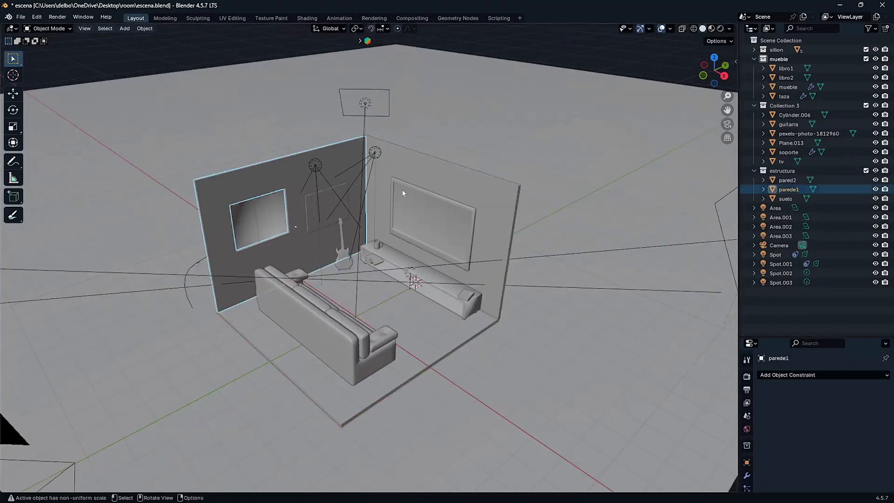
{"action": "left_click", "coordinate": [424, 172], "text": "shift"}
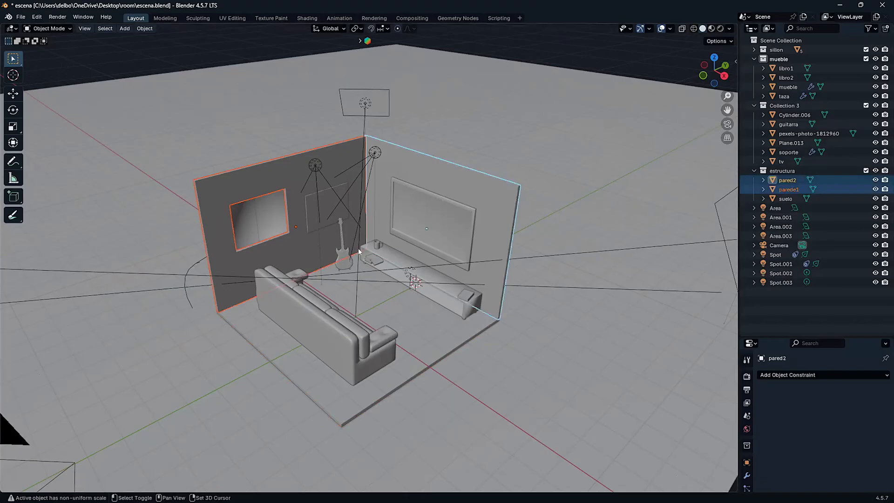
{"action": "middle_click_drag", "start_coordinate": [365, 300], "coordinate": [361, 285]}
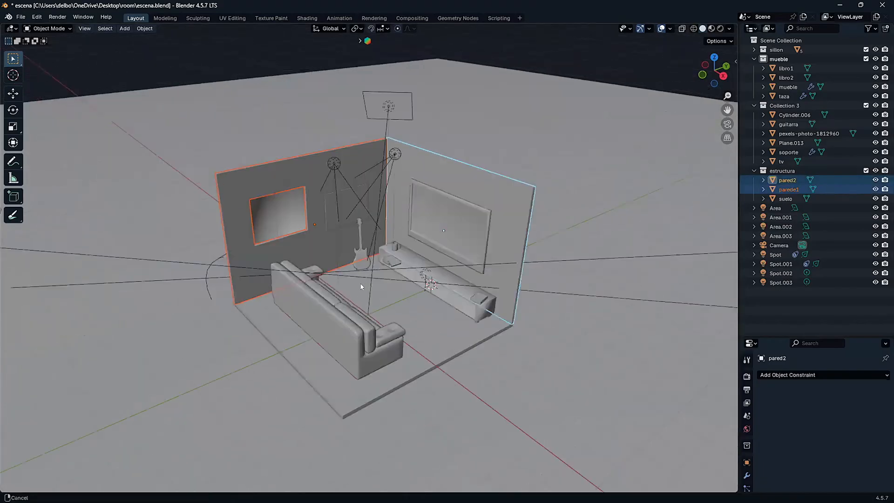
{"action": "scroll", "coordinate": [361, 287], "scroll_direction": "up", "scroll_amount": 6}
{"action": "left_click", "coordinate": [444, 353]}
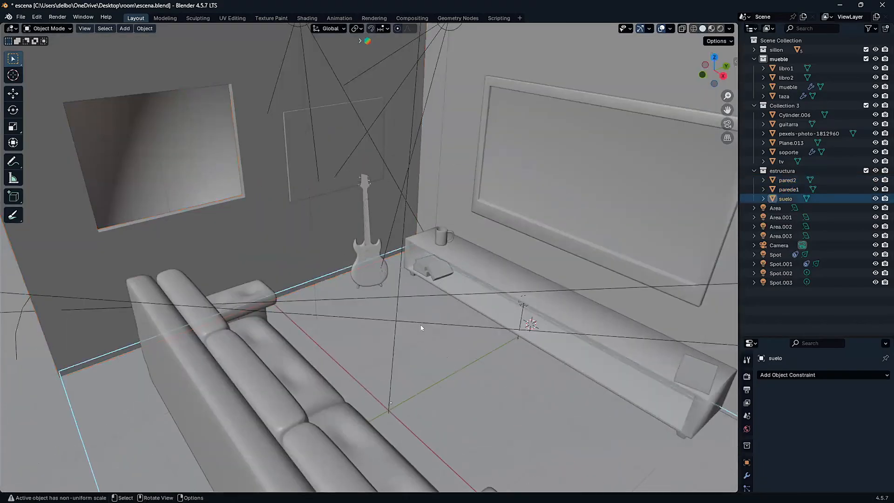
{"action": "scroll", "coordinate": [437, 335], "scroll_direction": "down", "scroll_amount": 8}
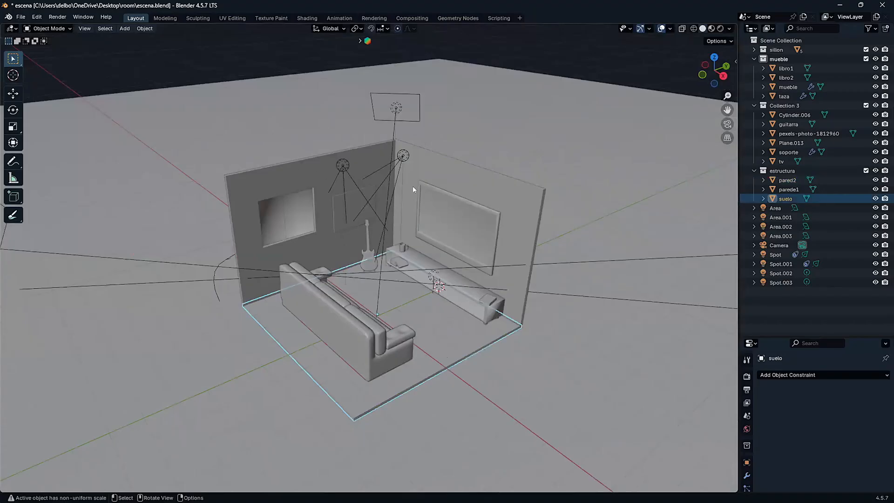
{"action": "left_click", "coordinate": [306, 163], "text": "shift"}
{"action": "left_click", "coordinate": [451, 167], "text": "shift"}
{"action": "key", "text": "g"}
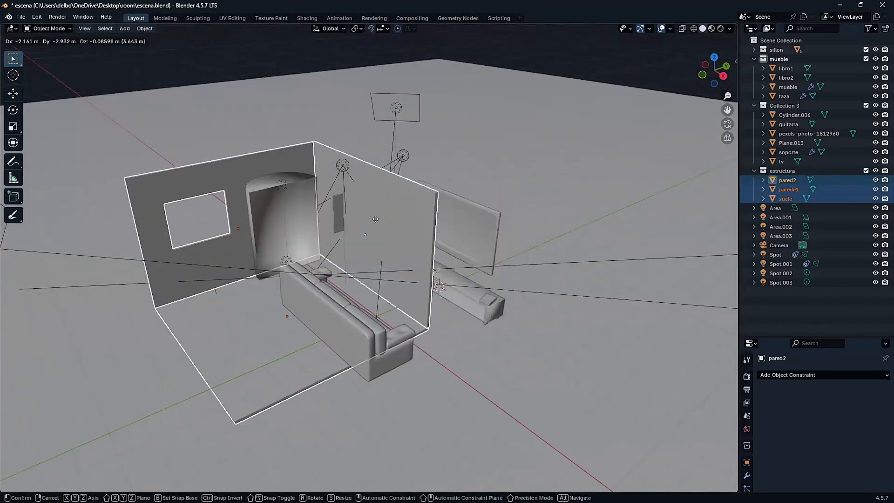
{"action": "key", "text": "Escape"}
{"action": "left_click", "coordinate": [360, 317]}
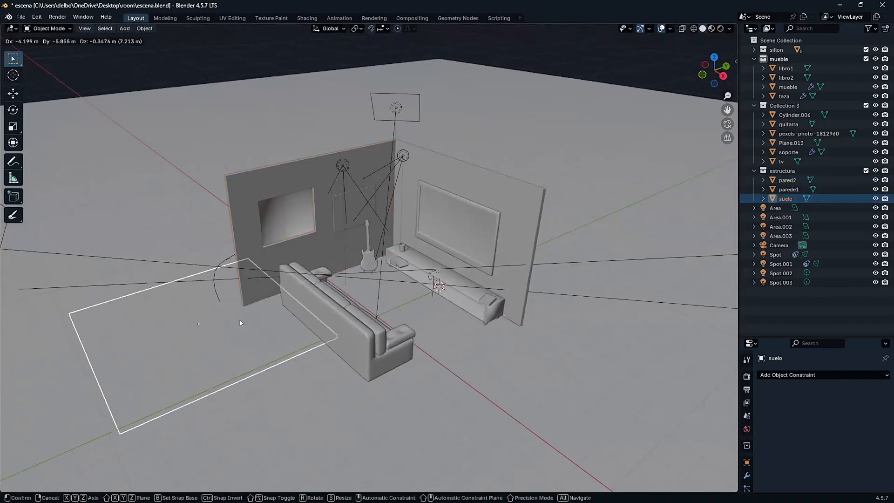
{"action": "key", "text": "Escape"}
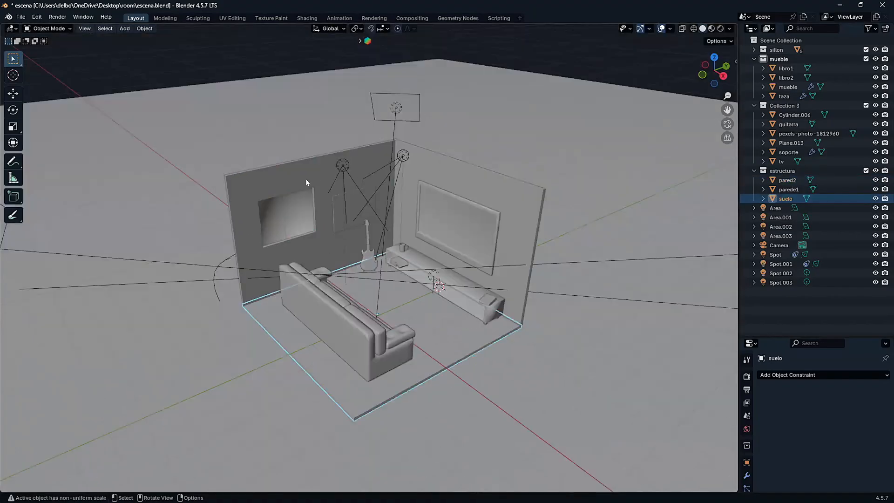
Parent both walls to the floor using the Object option, with suelo as the active object
{"action": "left_click", "coordinate": [306, 181]}
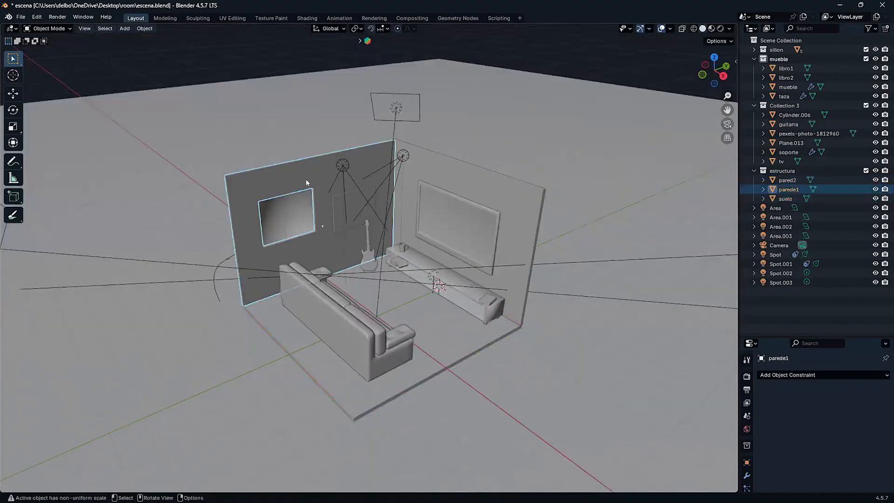
{"action": "left_click", "coordinate": [493, 179], "text": "shift"}
{"action": "left_click", "coordinate": [446, 327], "text": "shift"}
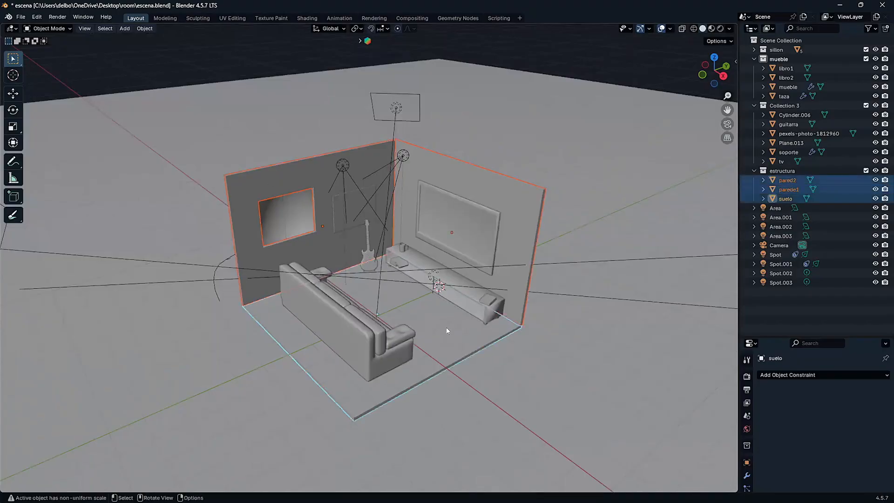
{"action": "key", "text": "ctrl+p"}
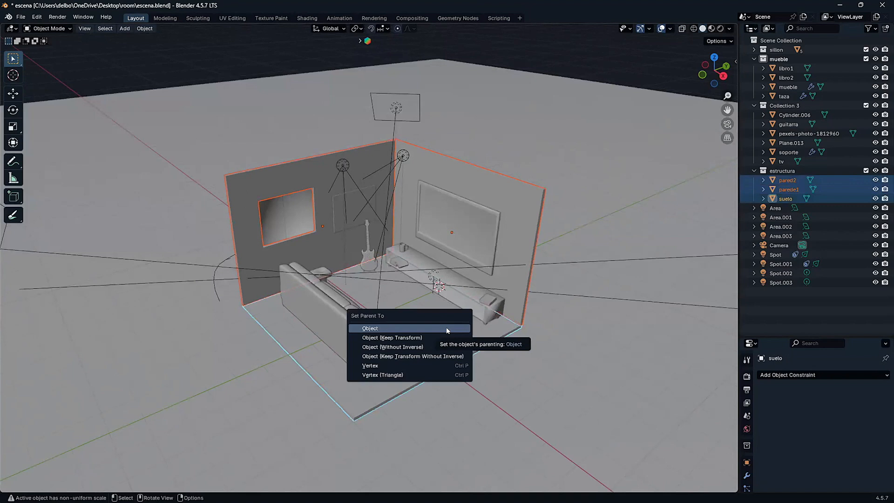
{"action": "left_click", "coordinate": [380, 327]}
Examine the parent relationship between the floor and walls up close, selecting the floor and the window wall in turn
{"action": "mouse_move", "coordinate": [365, 235]}
{"action": "middle_mouse_down"}
{"action": "mouse_move", "coordinate": [356, 234]}
{"action": "mouse_move", "coordinate": [367, 225]}
{"action": "middle_mouse_up"}
{"action": "scroll", "coordinate": [357, 235], "scroll_direction": "up", "scroll_amount": 5}
{"action": "scroll", "coordinate": [412, 177], "scroll_direction": "down", "scroll_amount": 5}
{"action": "middle_click_drag", "start_coordinate": [412, 177], "coordinate": [360, 210], "text": "shift"}
{"action": "scroll", "coordinate": [344, 207], "scroll_direction": "up", "scroll_amount": 5}
{"action": "scroll", "coordinate": [346, 206], "scroll_direction": "down", "scroll_amount": 5}
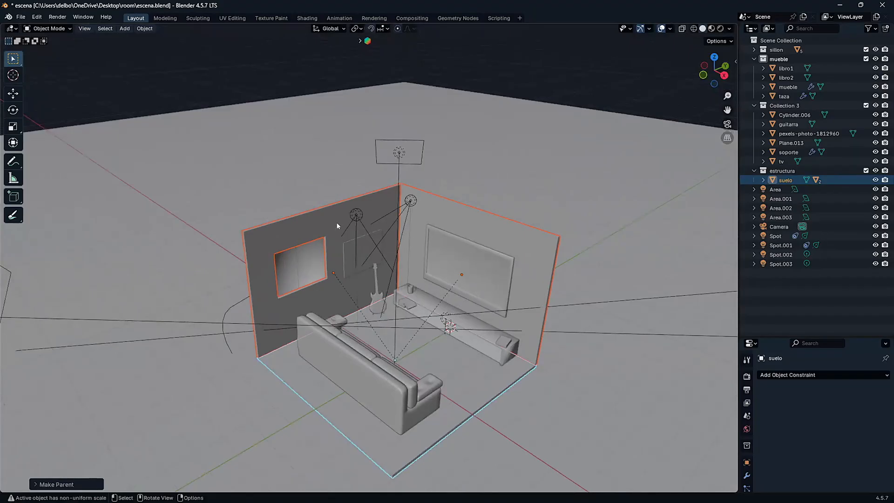
{"action": "left_click", "coordinate": [449, 374]}
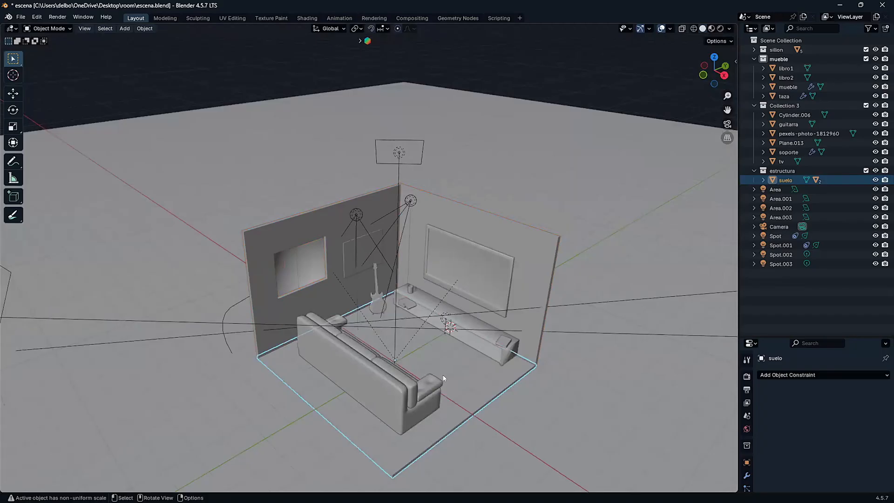
{"action": "middle_click_drag", "start_coordinate": [443, 378], "coordinate": [425, 342]}
{"action": "scroll", "coordinate": [436, 368], "scroll_direction": "up", "scroll_amount": 5}
{"action": "scroll", "coordinate": [436, 366], "scroll_direction": "down", "scroll_amount": 5}
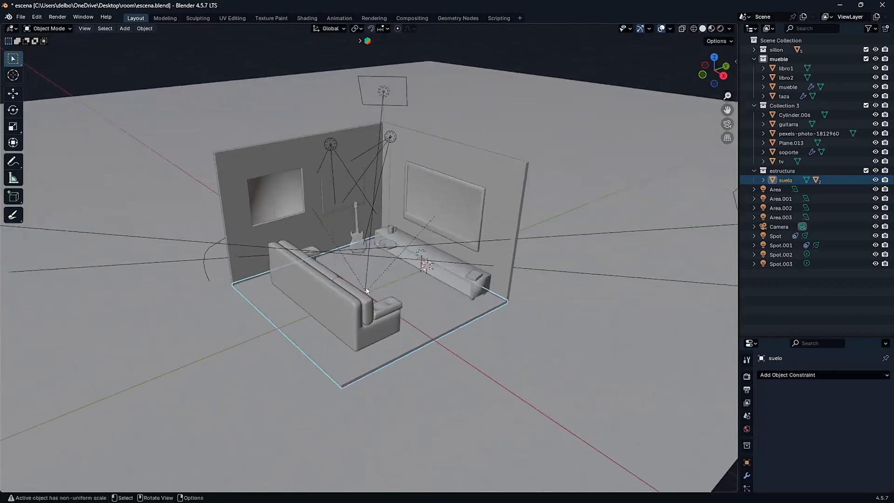
{"action": "scroll", "coordinate": [366, 290], "scroll_direction": "up", "scroll_amount": 5}
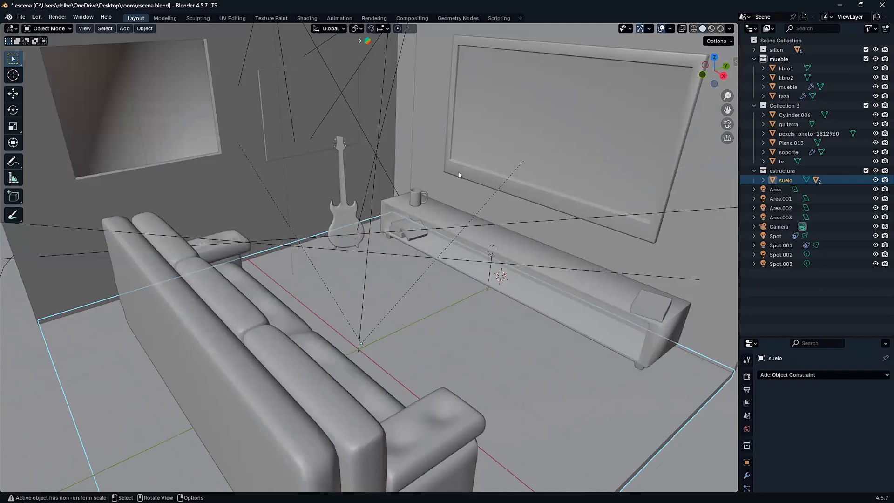
{"action": "left_click", "coordinate": [223, 112]}
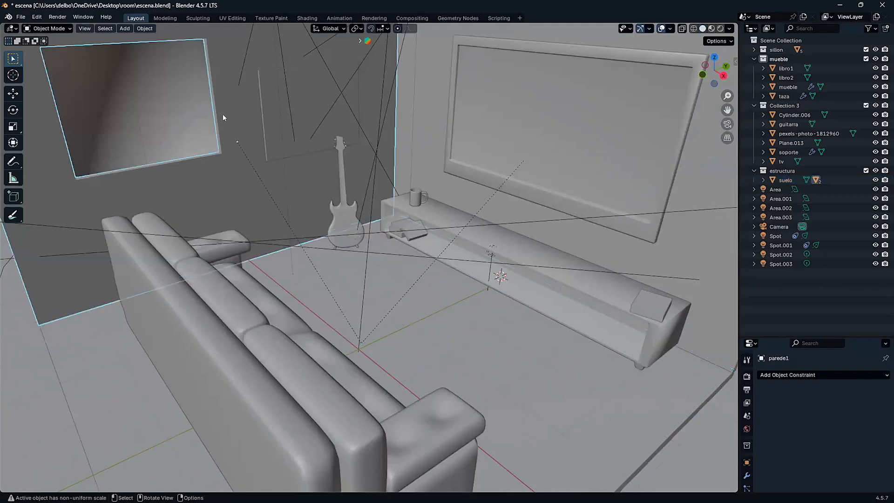
Select the floor and expand suelo in the hierarchy to examine the walls nested under it
{"action": "left_click", "coordinate": [362, 342]}
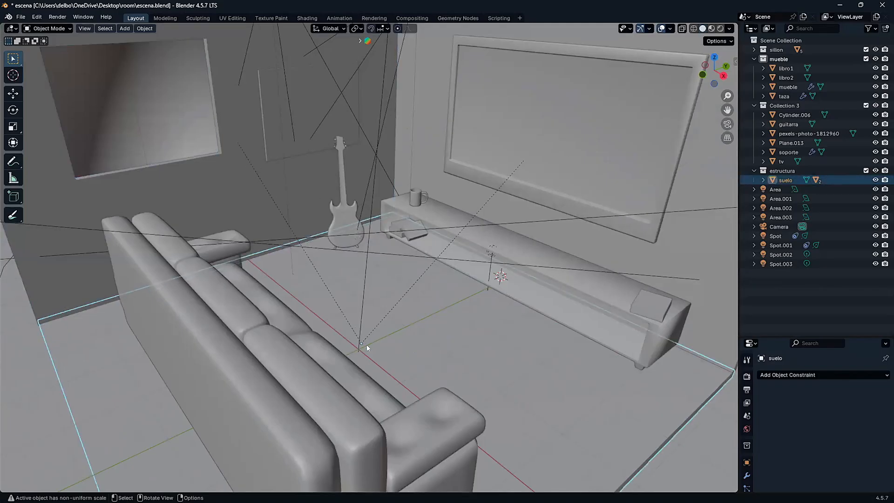
{"action": "scroll", "coordinate": [410, 303], "scroll_direction": "down", "scroll_amount": 5}
{"action": "scroll", "coordinate": [410, 299], "scroll_direction": "up", "scroll_amount": 5}
{"action": "scroll", "coordinate": [410, 312], "scroll_direction": "down", "scroll_amount": 5}
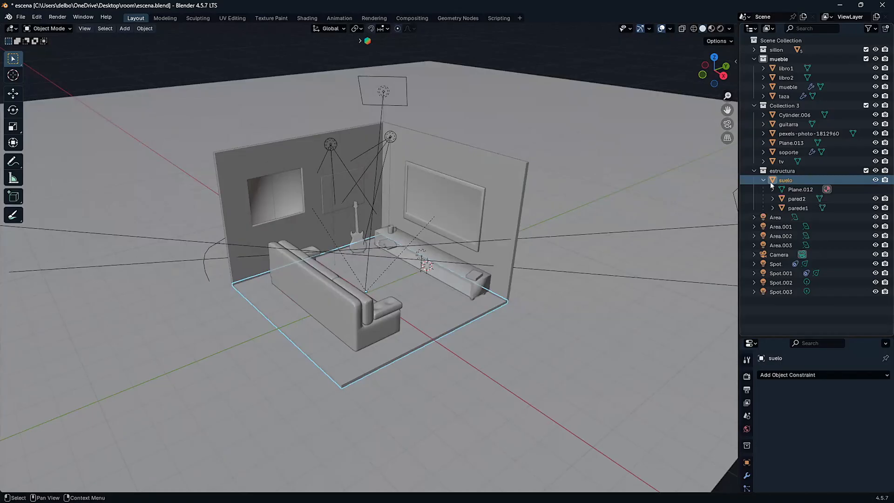
{"action": "left_click", "coordinate": [762, 180]}
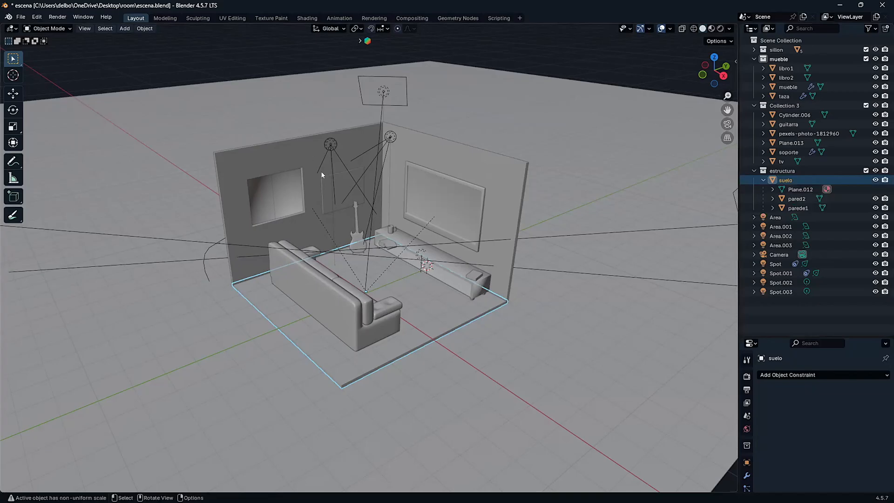
Parent the picture pexels-photo-1812960 to the window wall parede1 using the Object option
{"action": "left_click", "coordinate": [325, 188]}
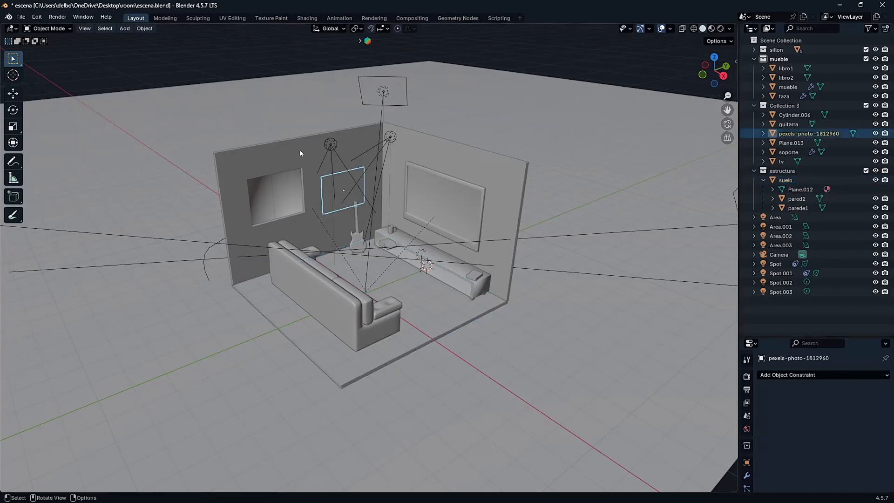
{"action": "left_click", "coordinate": [299, 152], "text": "shift"}
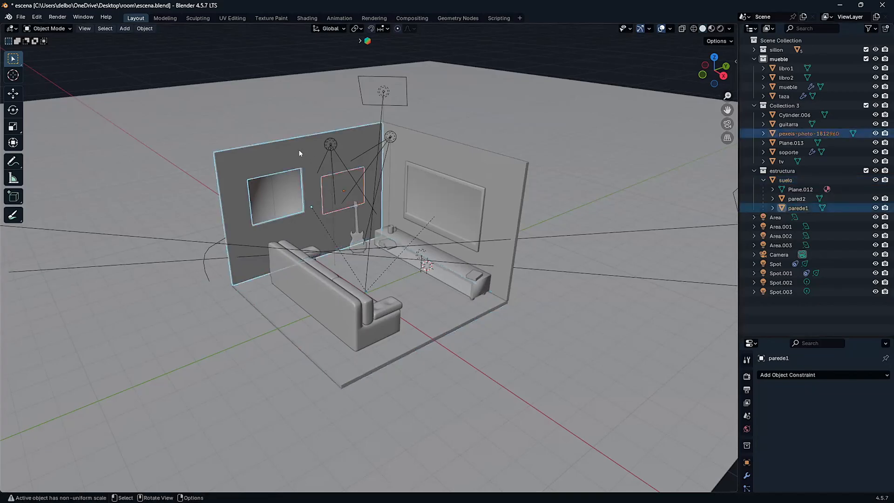
{"action": "key", "text": "ctrl+p"}
{"action": "left_click", "coordinate": [299, 150]}
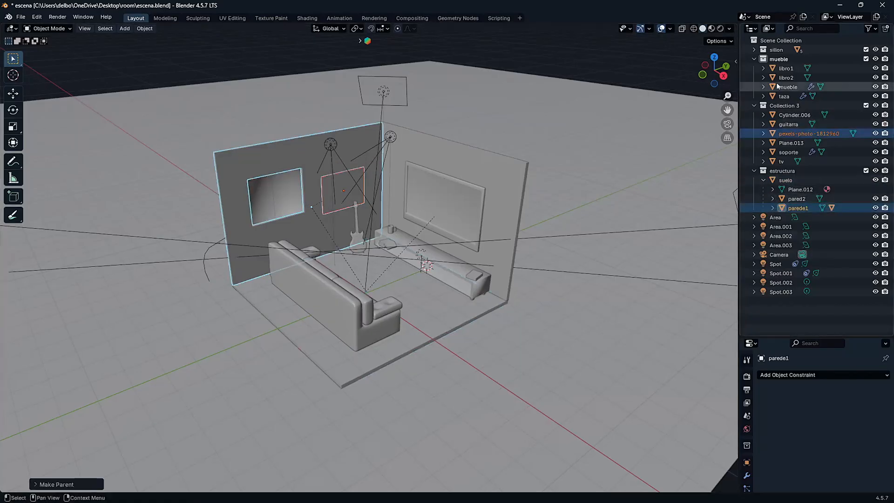
Check the picture's parenting by expanding pared2 and parede1 in the hierarchy, and collapse suelo again
{"action": "left_click", "coordinate": [345, 178]}
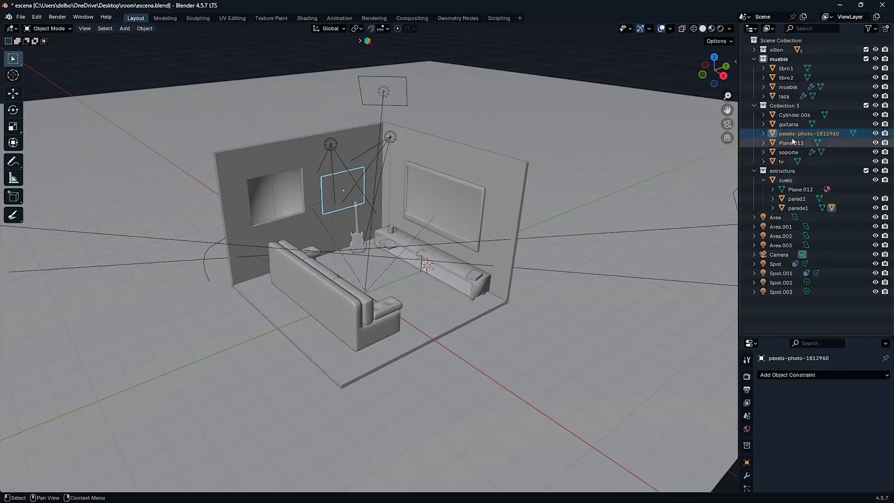
{"action": "left_click", "coordinate": [772, 198]}
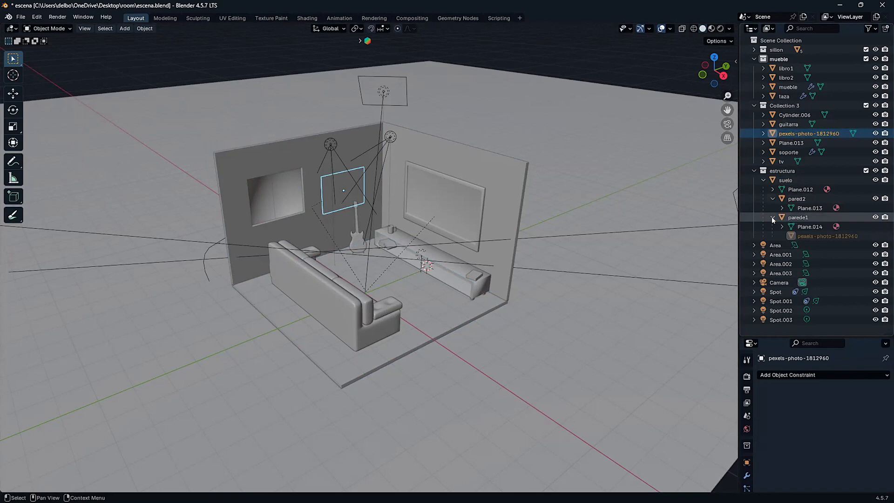
{"action": "left_click", "coordinate": [773, 217]}
{"action": "left_click", "coordinate": [827, 236]}
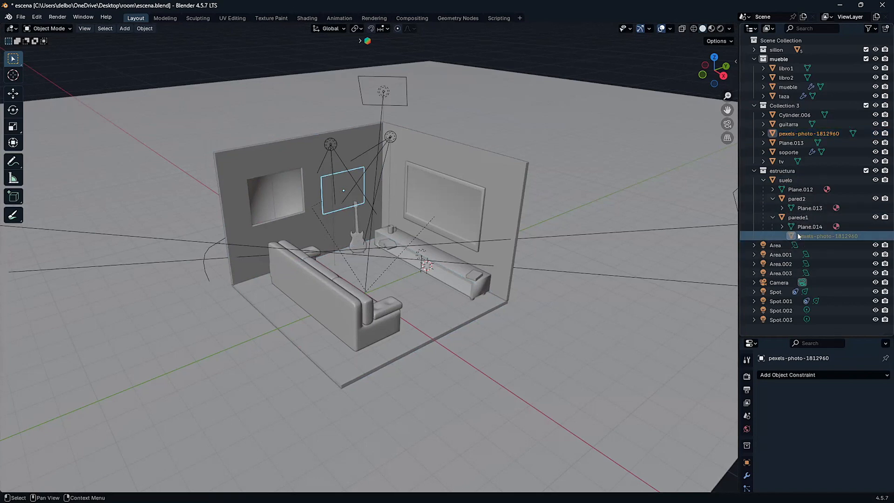
{"action": "left_click", "coordinate": [769, 215]}
{"action": "left_click", "coordinate": [763, 180]}
Rename the picture object pexels-photo-1812960 as cuadro
{"action": "left_click", "coordinate": [787, 135]}
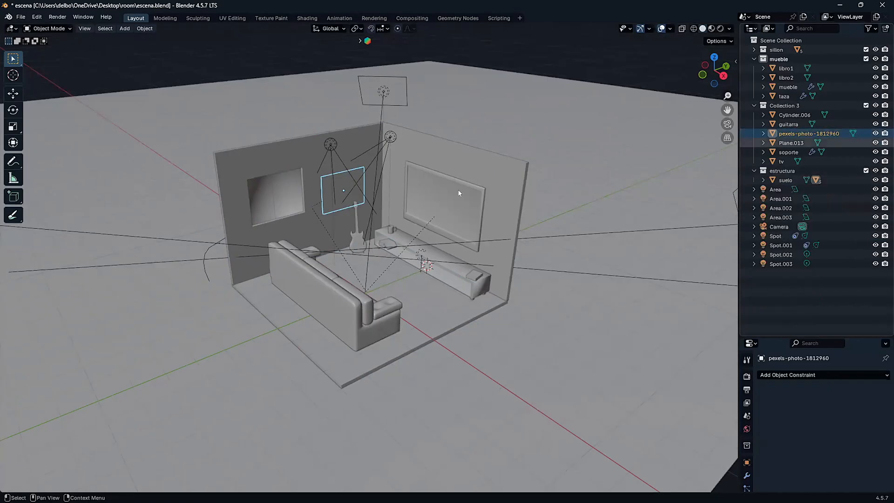
{"action": "key", "text": "F2"}
{"action": "type", "text": "cudro"}
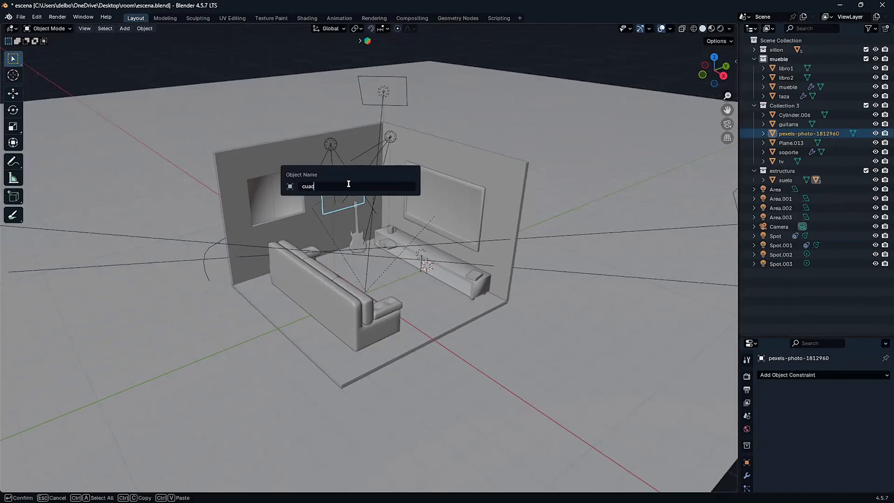
{"action": "key", "text": "Return"}
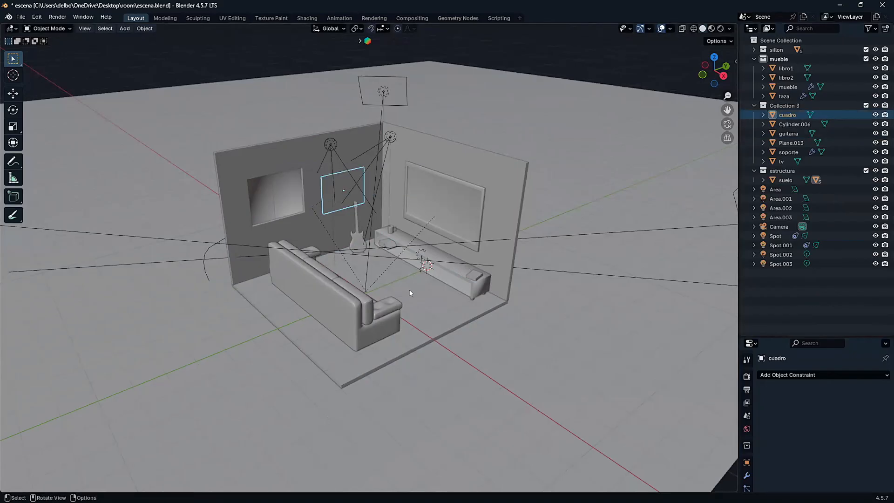
Select the floor and display its transform properties in the viewport
{"action": "left_click", "coordinate": [415, 298]}
{"action": "key", "text": "n"}
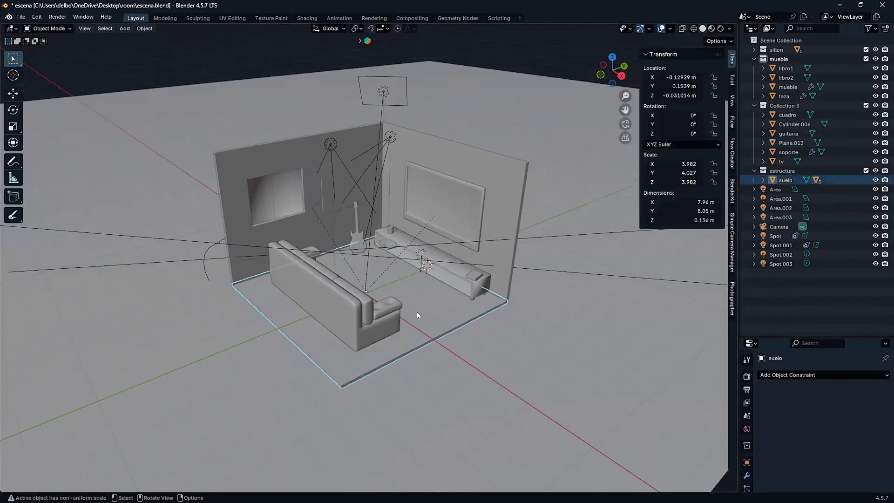
{"action": "scroll", "coordinate": [417, 312], "scroll_direction": "up", "scroll_amount": 5}
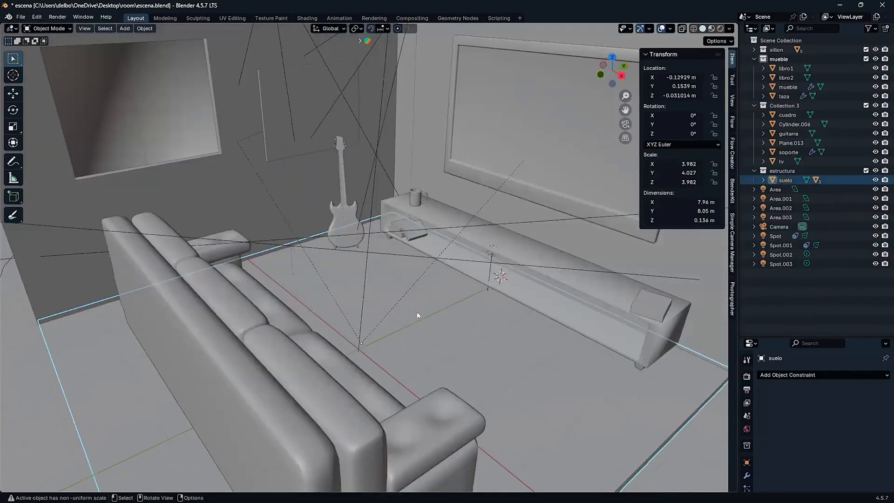
{"action": "scroll", "coordinate": [417, 312], "scroll_direction": "down", "scroll_amount": 5}
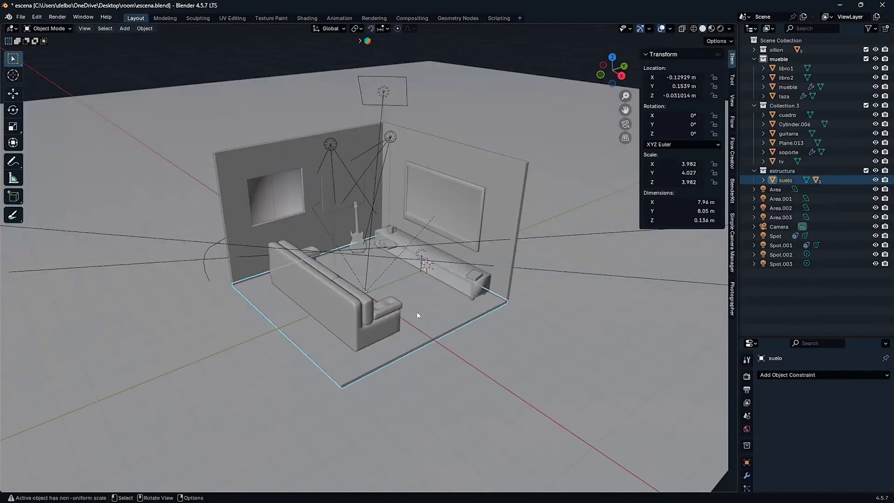
Try moving the floor with its parented walls freely in camera view, and cancel the move
{"action": "left_click", "coordinate": [465, 376]}
{"action": "mouse_move", "coordinate": [442, 351]}
{"action": "middle_mouse_down"}
{"action": "mouse_move", "coordinate": [443, 333]}
{"action": "mouse_move", "coordinate": [441, 344]}
{"action": "middle_mouse_up"}
{"action": "middle_click_drag", "start_coordinate": [421, 280], "coordinate": [413, 275]}
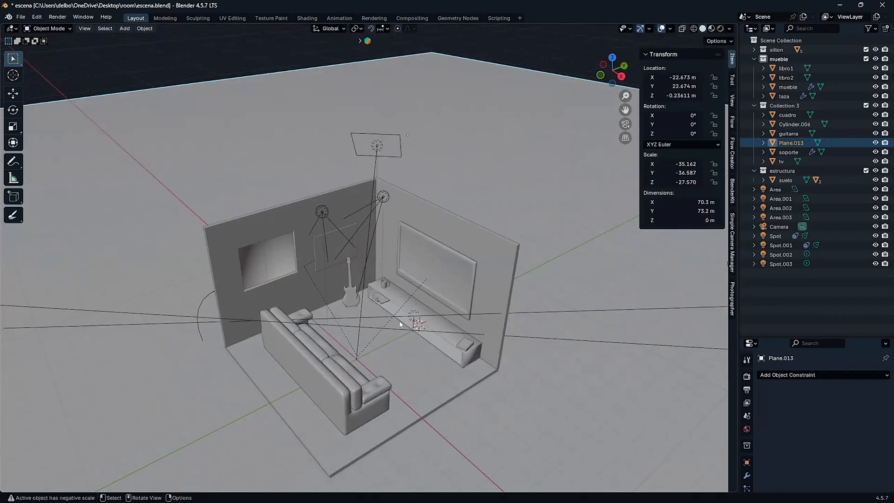
{"action": "key", "text": "KP_0"}
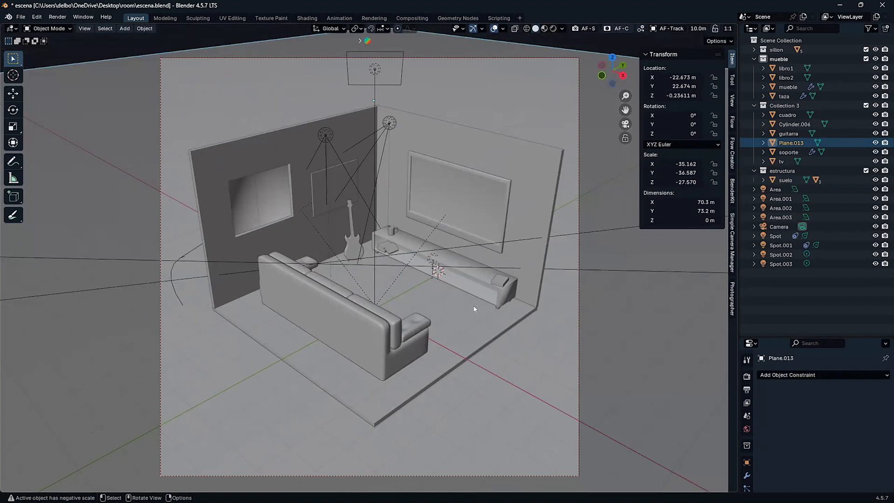
{"action": "scroll", "coordinate": [455, 303], "scroll_direction": "up", "scroll_amount": 1}
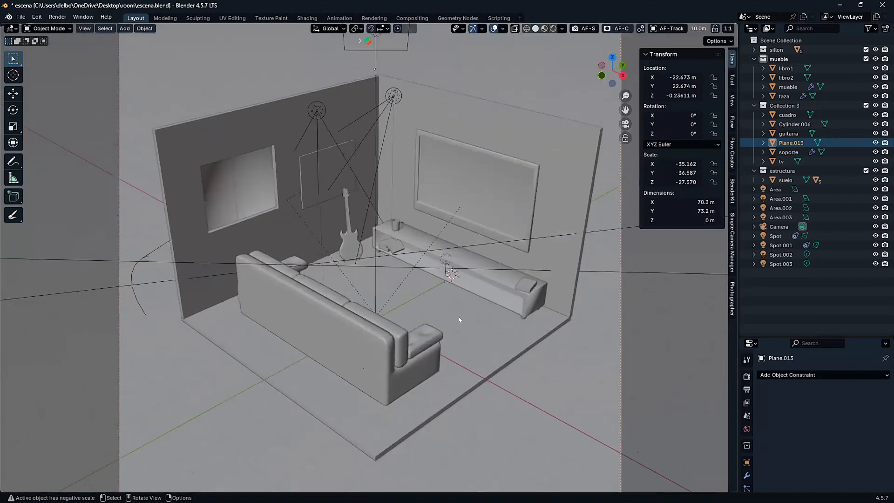
{"action": "scroll", "coordinate": [458, 317], "scroll_direction": "up", "scroll_amount": 2}
{"action": "left_click", "coordinate": [426, 293]}
{"action": "scroll", "coordinate": [426, 292], "scroll_direction": "down", "scroll_amount": 1}
{"action": "key", "text": "g"}
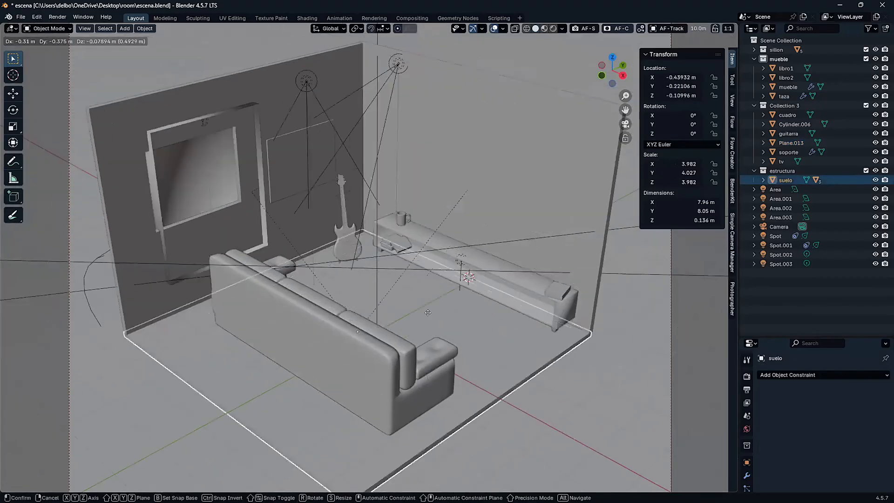
{"action": "right_click", "coordinate": [428, 312]}
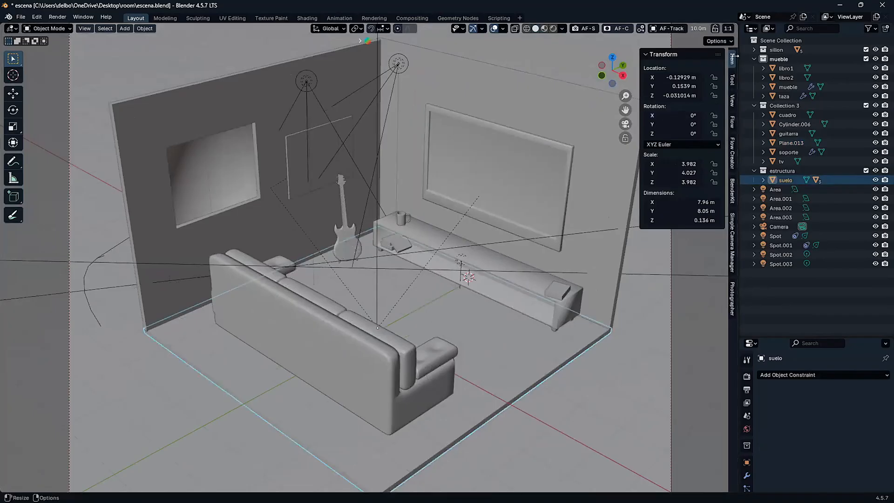
Lock the floor's Z location and test the lock by moving the floor in camera view, cancelling each move
{"action": "left_click", "coordinate": [714, 95]}
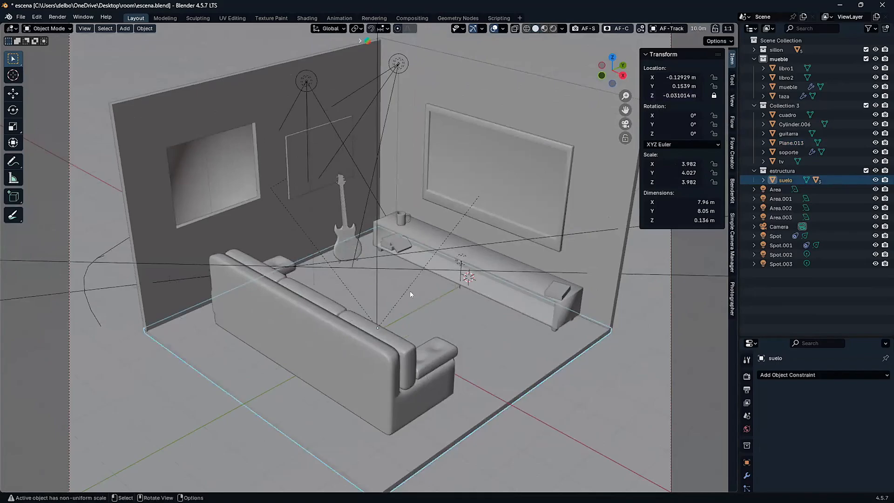
{"action": "key", "text": "g"}
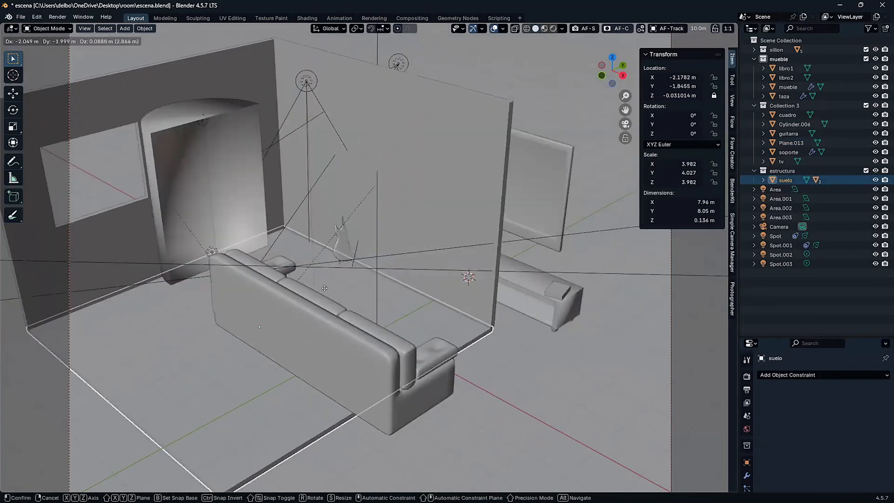
{"action": "right_click", "coordinate": [393, 243]}
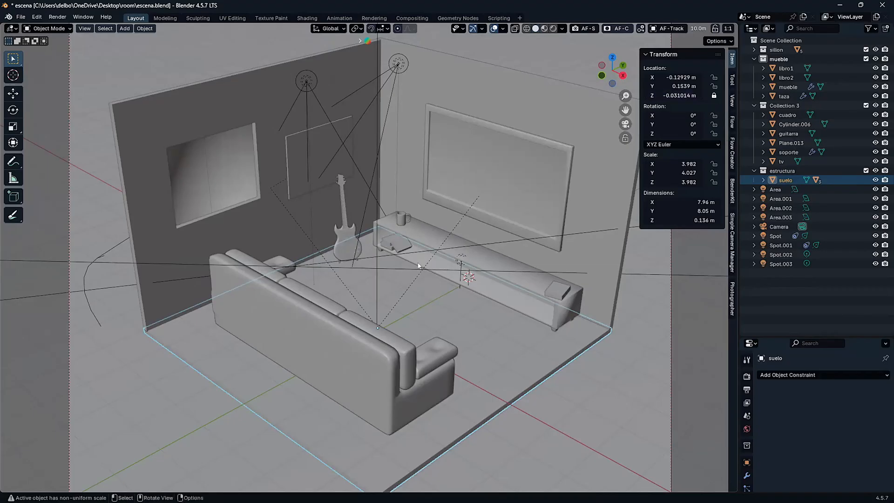
{"action": "scroll", "coordinate": [435, 269], "scroll_direction": "down", "scroll_amount": 2}
{"action": "mouse_move", "coordinate": [424, 261]}
{"action": "middle_mouse_down"}
{"action": "mouse_move", "coordinate": [415, 261]}
{"action": "mouse_move", "coordinate": [421, 246]}
{"action": "mouse_move", "coordinate": [428, 257]}
{"action": "middle_mouse_up"}
{"action": "key", "text": "KP_0"}
{"action": "key", "text": "g"}
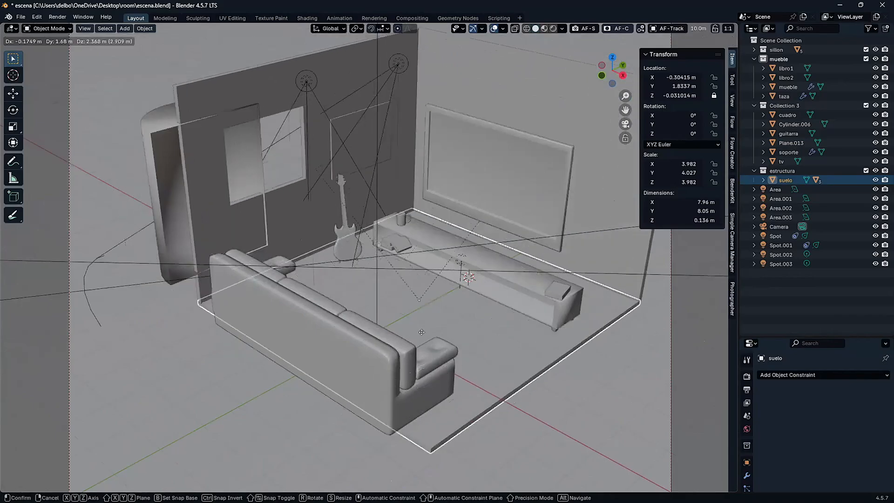
{"action": "left_click", "coordinate": [352, 308]}
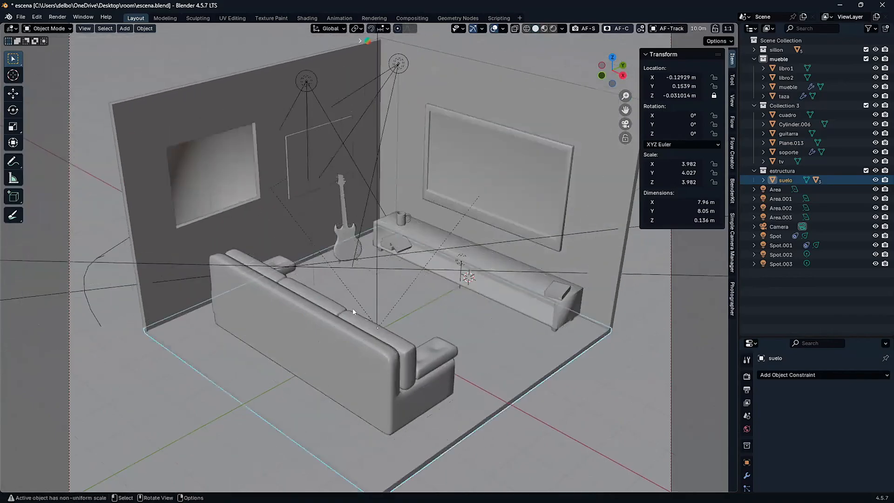
Select the TV cabinet mueble and examine closely how its legs sit relative to the floor
{"action": "left_click", "coordinate": [524, 293]}
{"action": "scroll", "coordinate": [443, 298], "scroll_direction": "down", "scroll_amount": 1}
{"action": "middle_click_drag", "start_coordinate": [443, 298], "coordinate": [339, 295]}
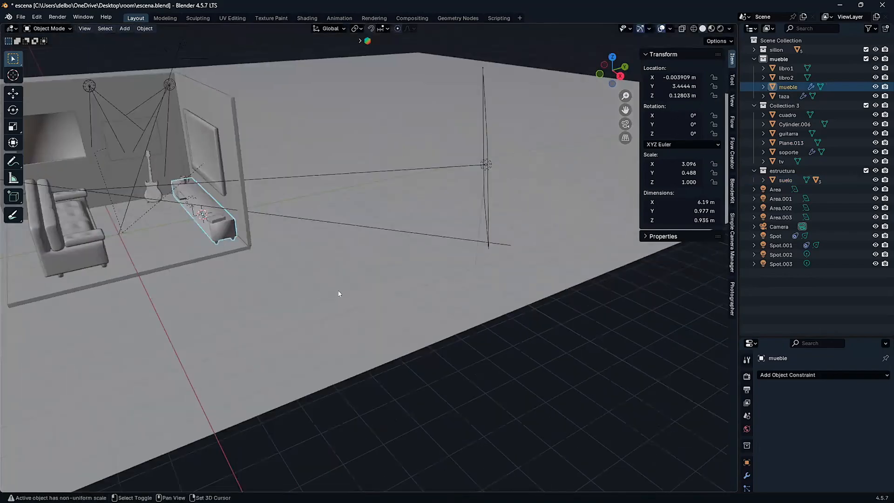
{"action": "key", "text": "KP_Decimal"}
{"action": "scroll", "coordinate": [342, 292], "scroll_direction": "up", "scroll_amount": 5}
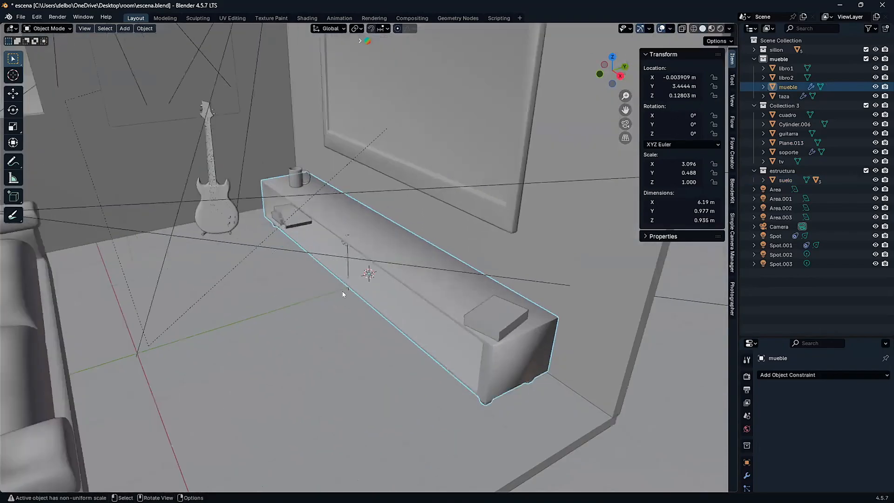
{"action": "middle_click_drag", "start_coordinate": [340, 293], "coordinate": [346, 264]}
{"action": "middle_click_drag", "start_coordinate": [292, 287], "coordinate": [85, 259], "text": "shift"}
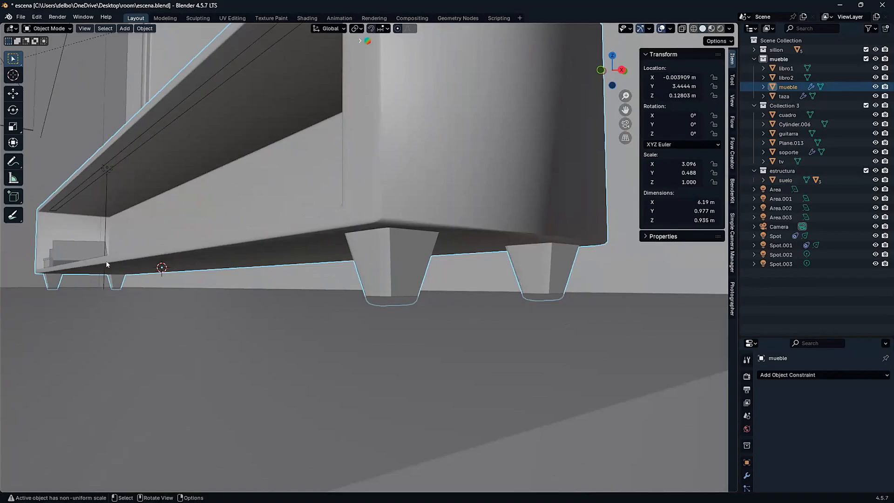
{"action": "scroll", "coordinate": [389, 297], "scroll_direction": "up", "scroll_amount": 3}
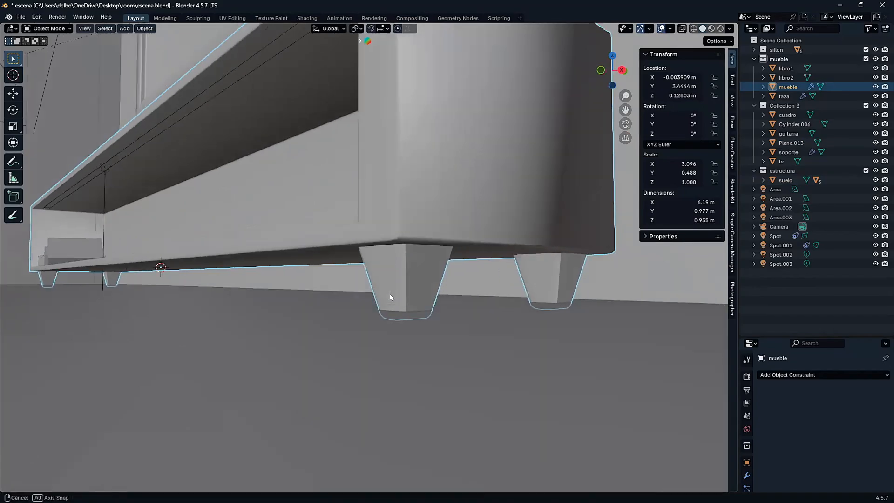
{"action": "scroll", "coordinate": [390, 297], "scroll_direction": "down", "scroll_amount": 5}
{"action": "mouse_move", "coordinate": [310, 294]}
{"action": "middle_mouse_down"}
{"action": "mouse_move", "coordinate": [324, 311]}
{"action": "mouse_move", "coordinate": [311, 311]}
{"action": "mouse_move", "coordinate": [367, 296]}
{"action": "mouse_move", "coordinate": [337, 296]}
{"action": "mouse_move", "coordinate": [310, 281]}
{"action": "middle_mouse_up"}
{"action": "scroll", "coordinate": [347, 295], "scroll_direction": "up", "scroll_amount": 6}
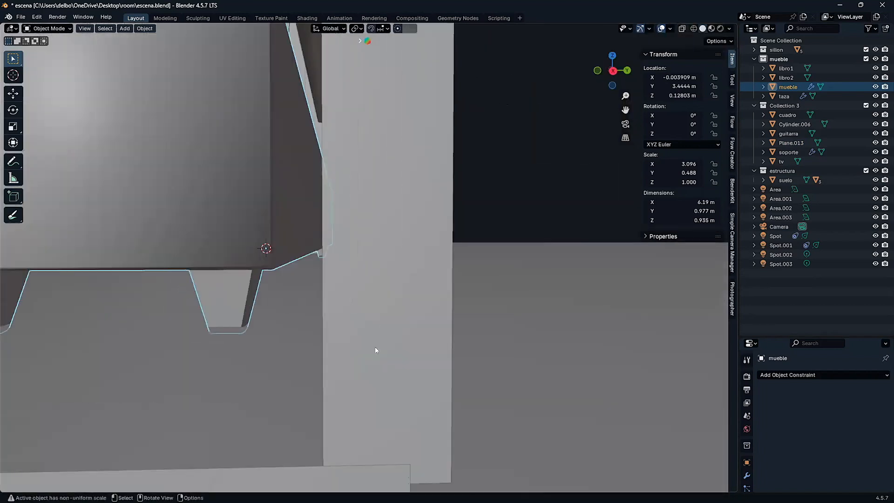
{"action": "middle_click_drag", "start_coordinate": [376, 350], "coordinate": [373, 270]}
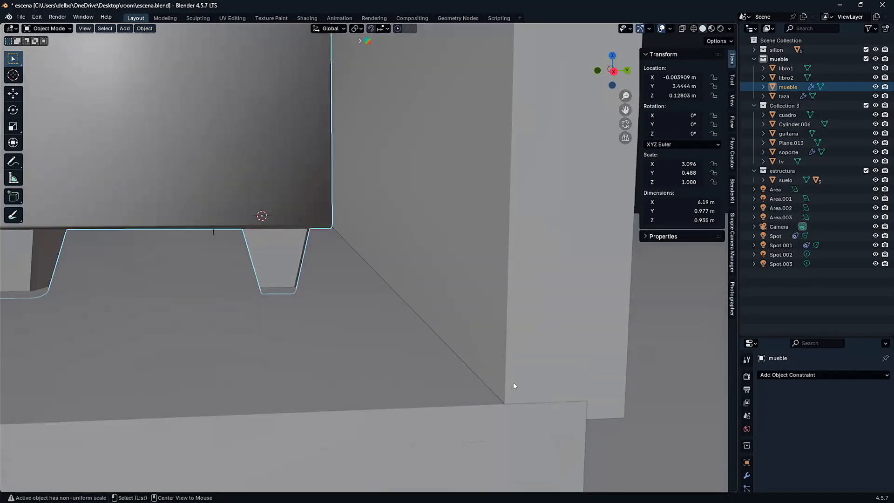
Examine the corner between the cabinet, wall and floor, turning X-ray display on and off
{"action": "key", "text": "alt+z"}
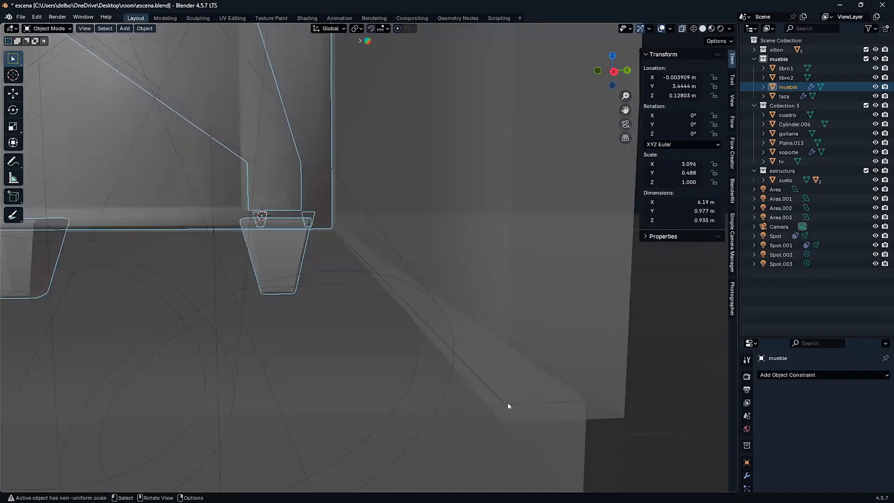
{"action": "key", "text": "KP_Decimal"}
{"action": "key", "text": "alt+z"}
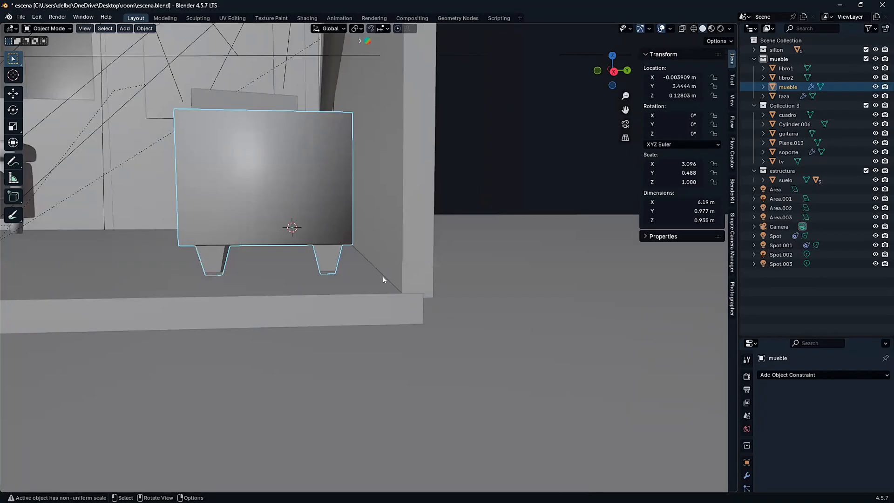
{"action": "scroll", "coordinate": [426, 315], "scroll_direction": "up", "scroll_amount": 4}
{"action": "scroll", "coordinate": [411, 303], "scroll_direction": "down", "scroll_amount": 3}
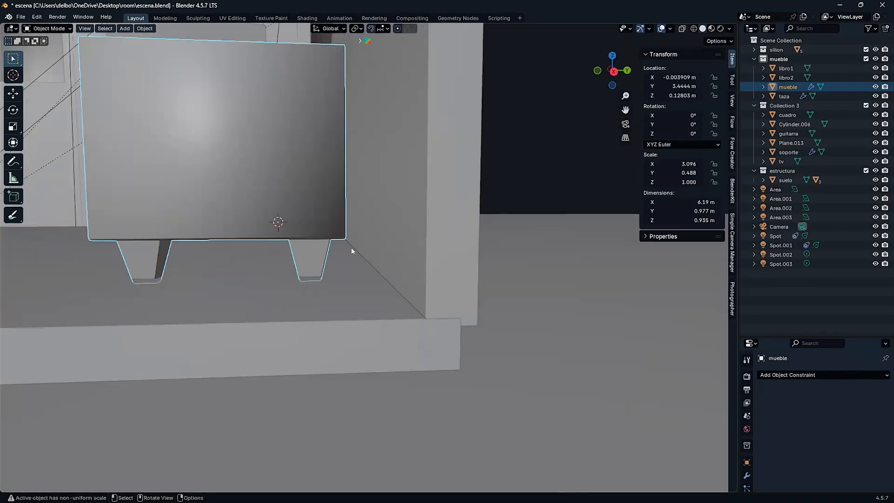
{"action": "scroll", "coordinate": [344, 243], "scroll_direction": "down", "scroll_amount": 4}
{"action": "middle_click_drag", "start_coordinate": [344, 243], "coordinate": [537, 152]}
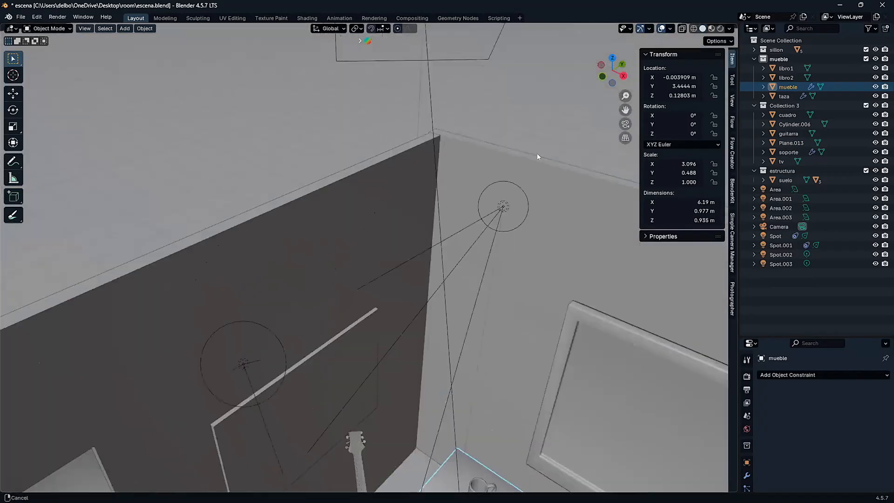
Extend the wall parede1 at the room corner by moving its end face along the Y axis towards the adjoining wall
{"action": "scroll", "coordinate": [473, 147], "scroll_direction": "up", "scroll_amount": 4}
{"action": "scroll", "coordinate": [464, 115], "scroll_direction": "up", "scroll_amount": 2}
{"action": "middle_click_drag", "start_coordinate": [398, 230], "coordinate": [449, 150], "text": "shift"}
{"action": "middle_click_drag", "start_coordinate": [384, 270], "coordinate": [299, 309]}
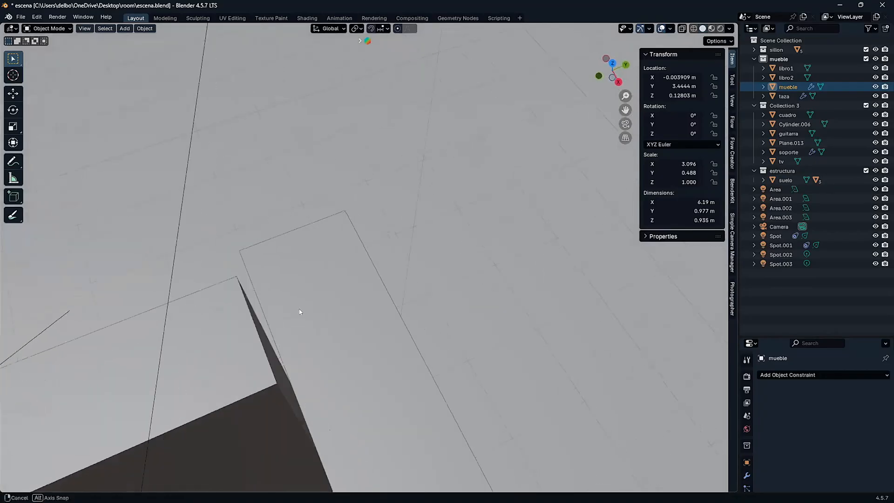
{"action": "left_click", "coordinate": [264, 355]}
{"action": "key", "text": "Tab"}
{"action": "left_click", "coordinate": [278, 371]}
{"action": "key", "text": "g"}
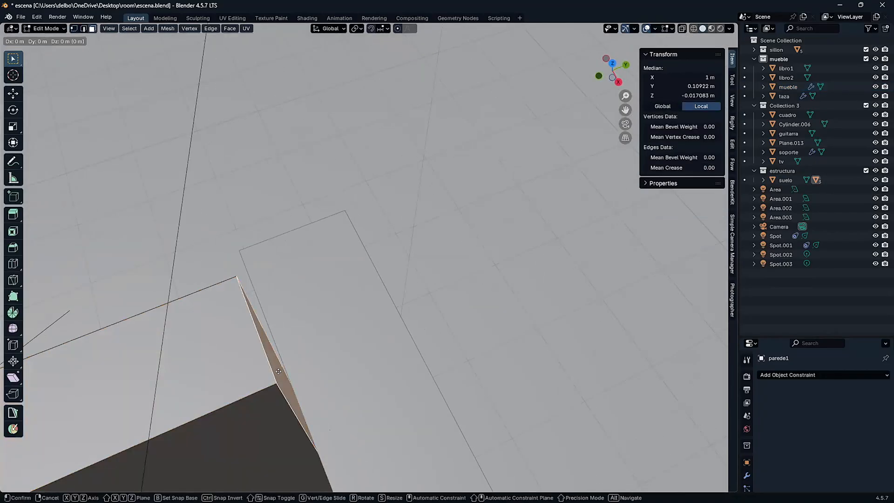
{"action": "key", "text": "y"}
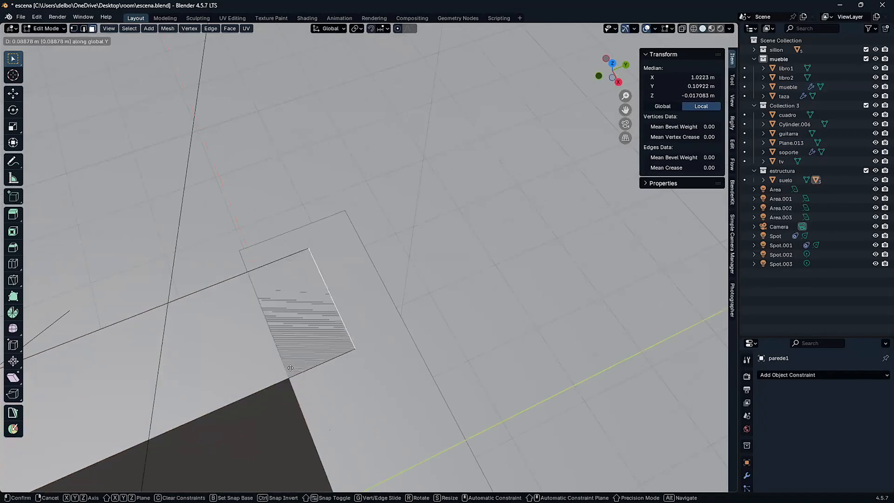
{"action": "left_click", "coordinate": [293, 371]}
{"action": "middle_click_drag", "start_coordinate": [293, 371], "coordinate": [338, 259]}
{"action": "scroll", "coordinate": [301, 421], "scroll_direction": "down", "scroll_amount": 7}
{"action": "scroll", "coordinate": [303, 422], "scroll_direction": "down", "scroll_amount": 5}
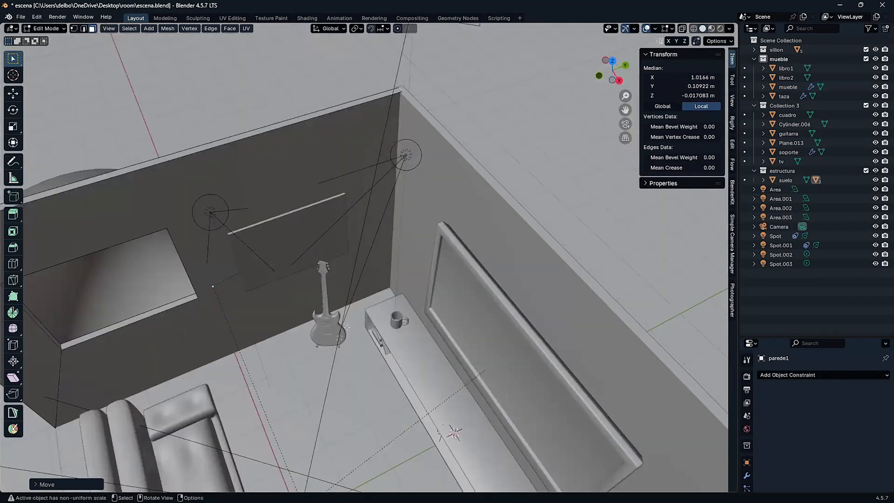
{"action": "middle_click_drag", "start_coordinate": [346, 328], "coordinate": [360, 270]}
{"action": "middle_click_drag", "start_coordinate": [362, 310], "coordinate": [360, 255], "text": "shift"}
{"action": "middle_click_drag", "start_coordinate": [484, 366], "coordinate": [371, 298], "text": "shift"}
{"action": "key", "text": "Tab"}
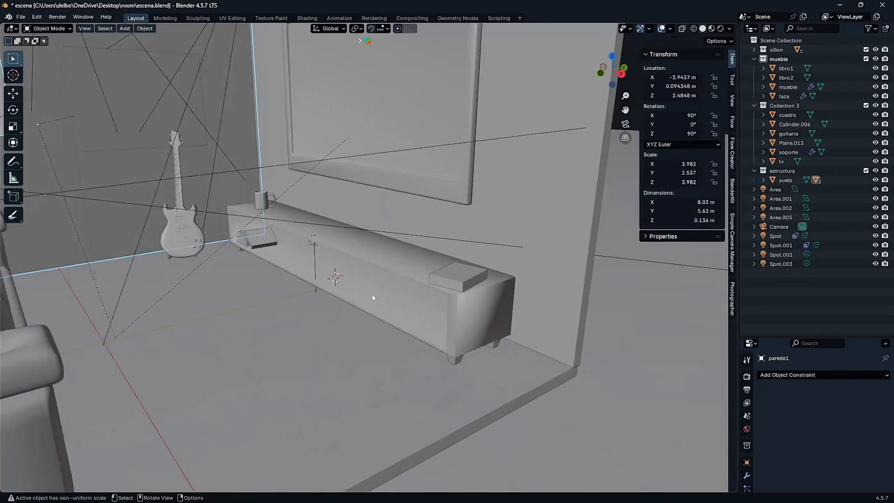
Lock the Z location of the TV cabinet mueble and test the lock with a free move, cancelling it
{"action": "left_click", "coordinate": [371, 298]}
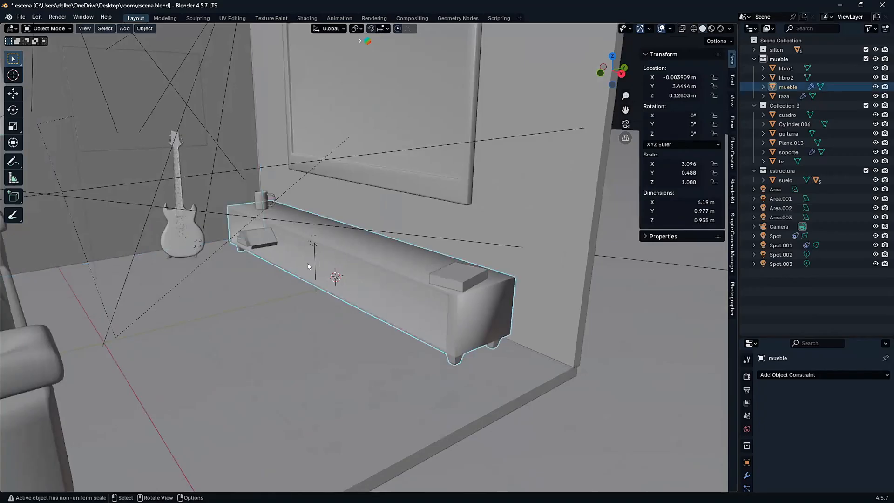
{"action": "left_click", "coordinate": [713, 95]}
{"action": "key", "text": "g"}
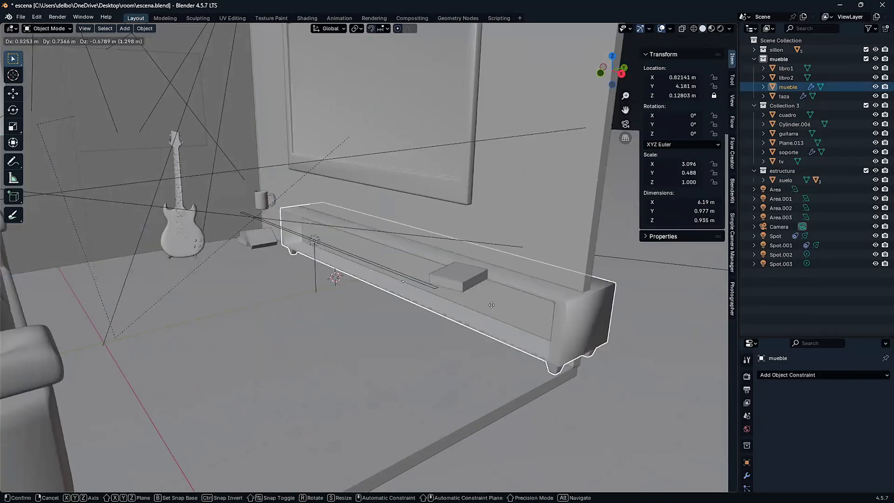
{"action": "right_click", "coordinate": [628, 193]}
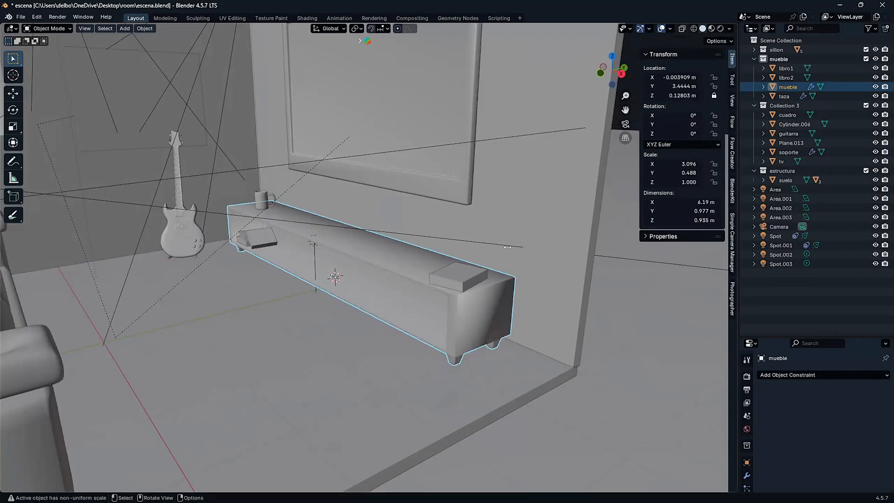
Lock the cabinet's X and Y rotation, testing rotations before and after locking and cancelling each one
{"action": "key", "text": "r"}
{"action": "key", "text": "z"}
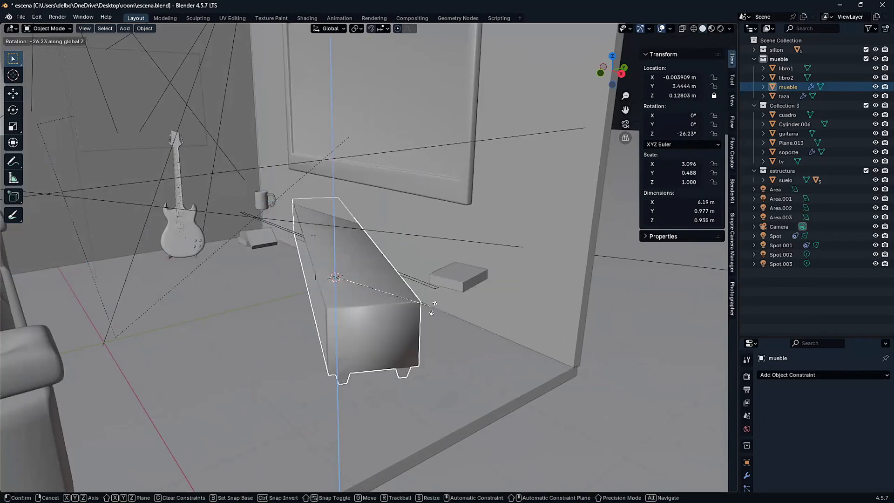
{"action": "key", "text": "Escape"}
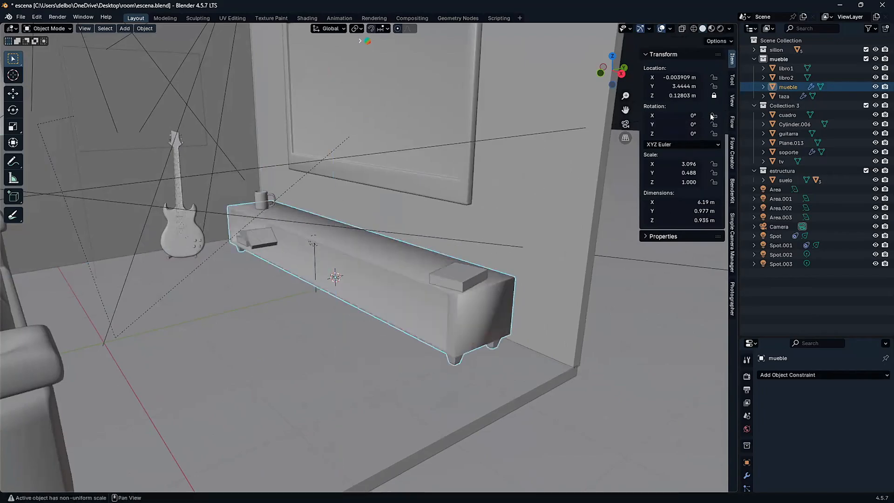
{"action": "left_click", "coordinate": [713, 124]}
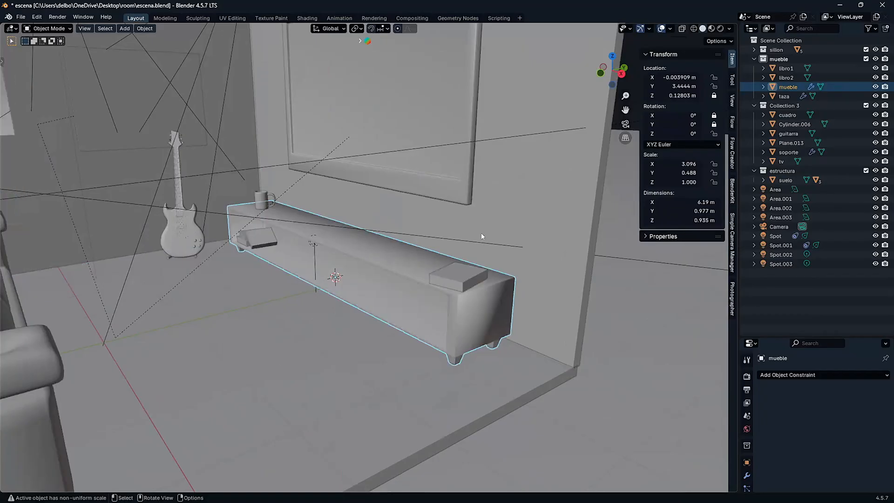
{"action": "key", "text": "r"}
{"action": "key", "text": "Escape"}
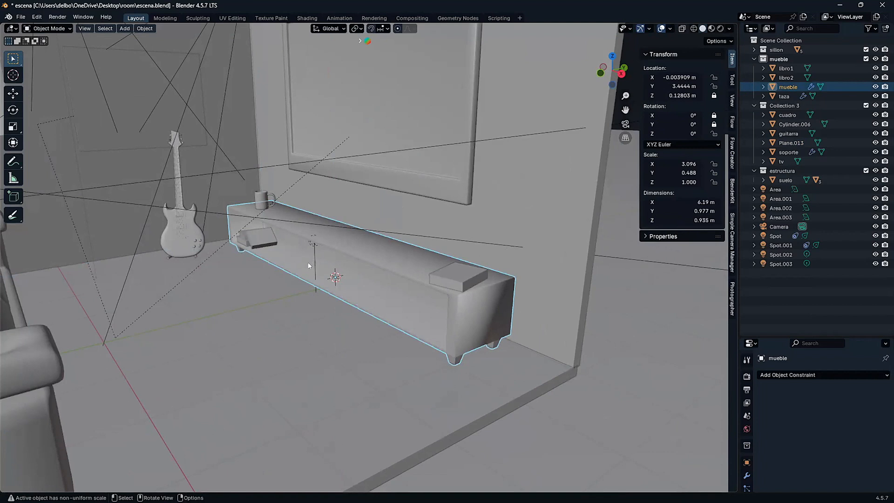
Examine the books and mug placed on the cabinet together with the cabinet's own transform settings
{"action": "scroll", "coordinate": [308, 265], "scroll_direction": "up", "scroll_amount": 5}
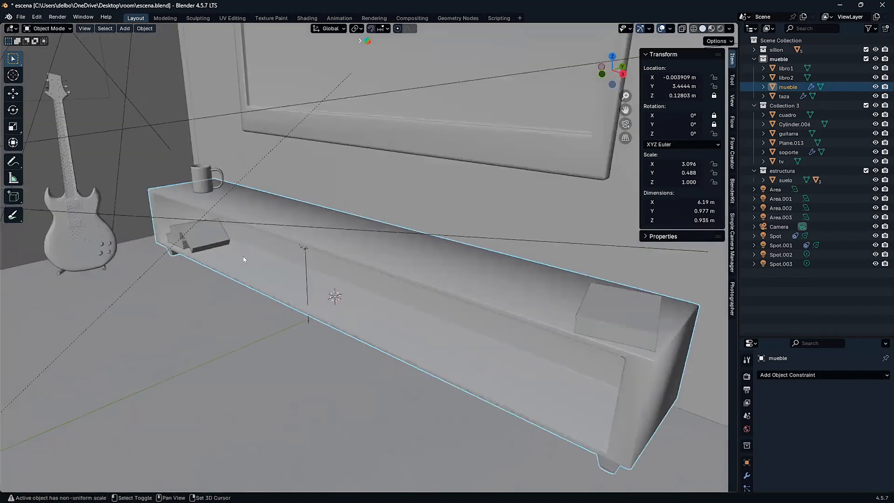
{"action": "left_click", "coordinate": [253, 259]}
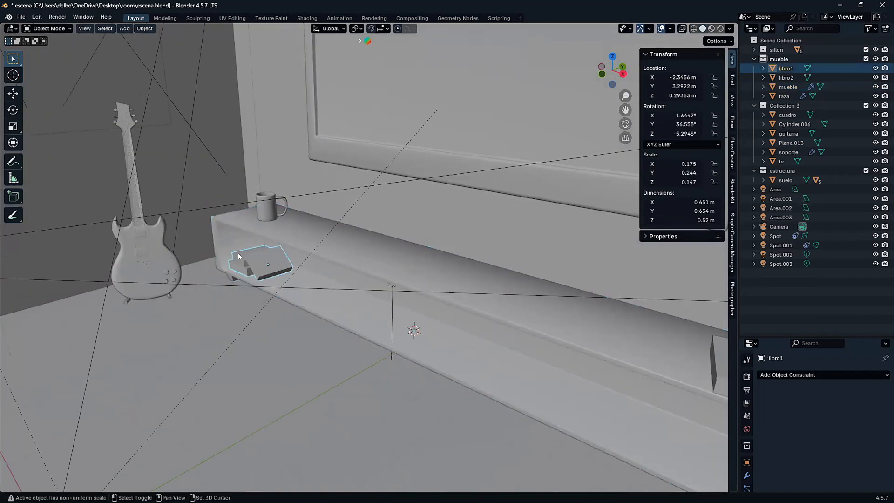
{"action": "left_click", "coordinate": [616, 345]}
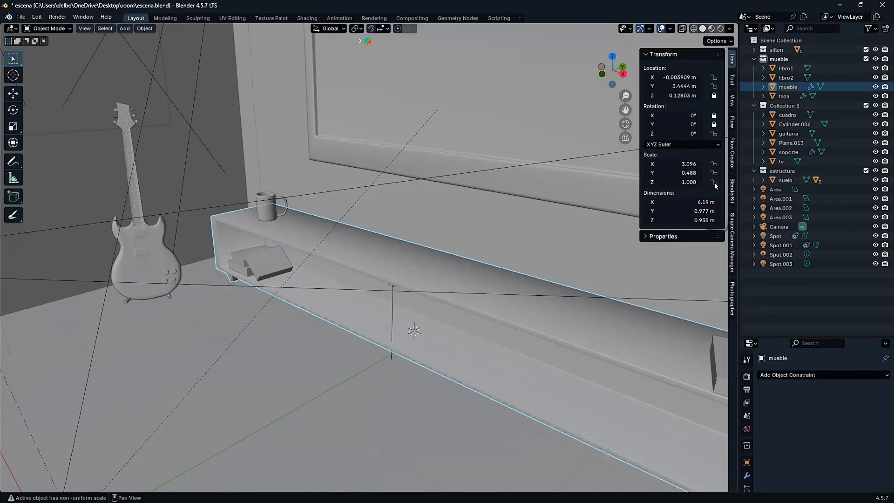
{"action": "middle_click_drag", "start_coordinate": [536, 233], "coordinate": [371, 274]}
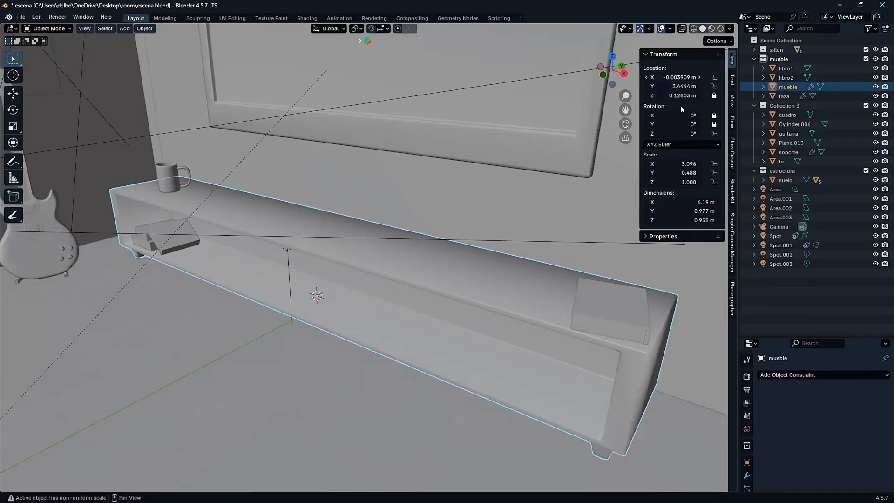
{"action": "left_click", "coordinate": [147, 246]}
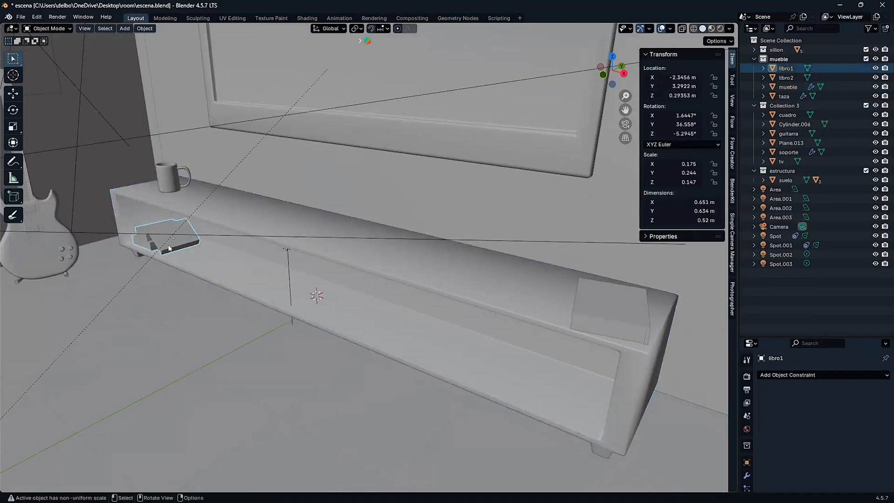
{"action": "middle_click_drag", "start_coordinate": [225, 266], "coordinate": [334, 298], "text": "shift"}
{"action": "scroll", "coordinate": [248, 264], "scroll_direction": "up", "scroll_amount": 3}
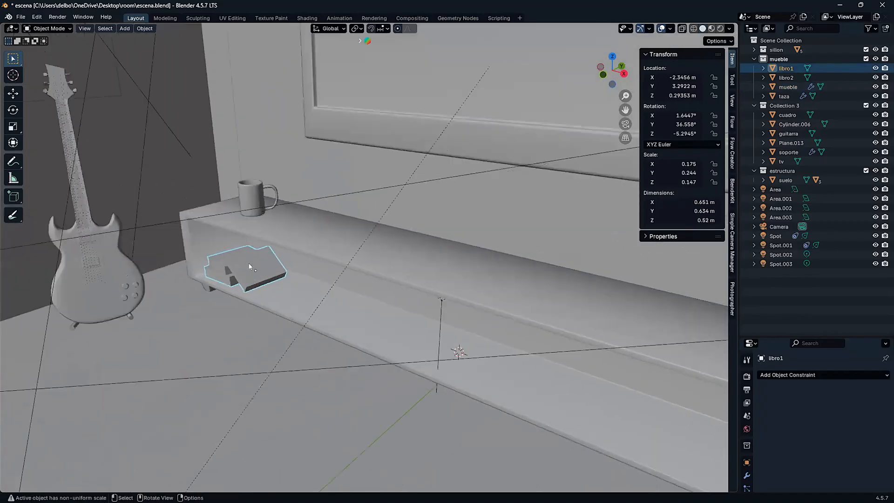
{"action": "left_click", "coordinate": [208, 172], "text": "shift"}
{"action": "scroll", "coordinate": [200, 173], "scroll_direction": "down", "scroll_amount": 3}
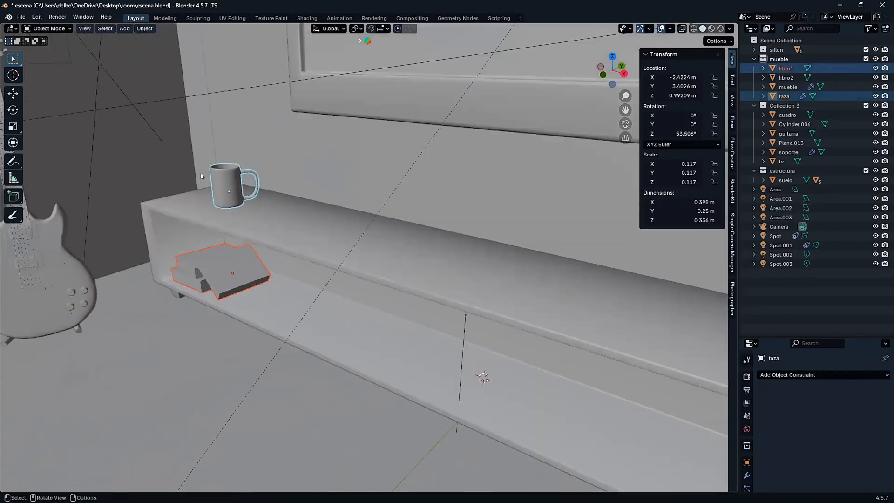
Select the whole mesh of the mug taza in Edit Mode and display the scene statistics overlay
{"action": "scroll", "coordinate": [219, 182], "scroll_direction": "up", "scroll_amount": 4}
{"action": "left_click", "coordinate": [168, 159]}
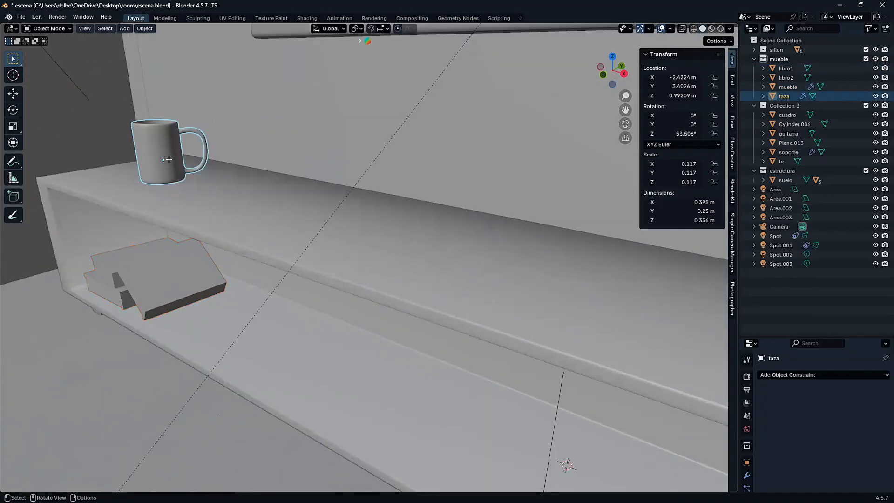
{"action": "key", "text": "Tab"}
{"action": "key", "text": "KP_Decimal"}
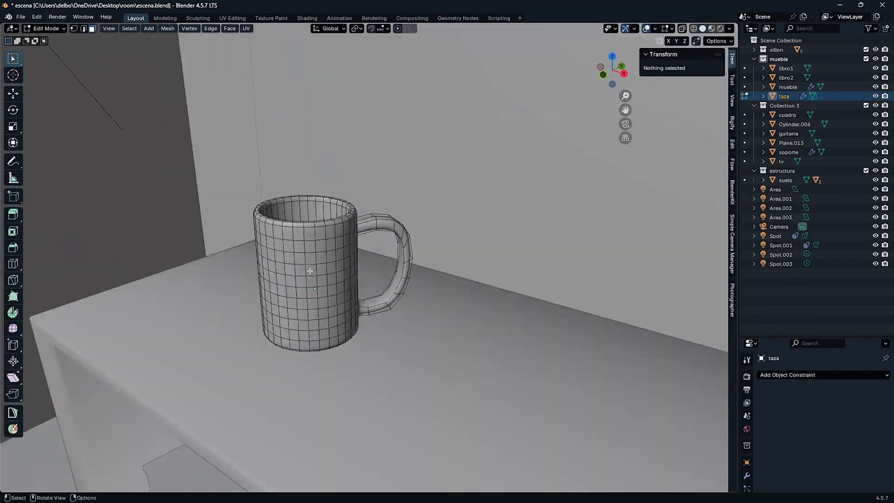
{"action": "key", "text": "a"}
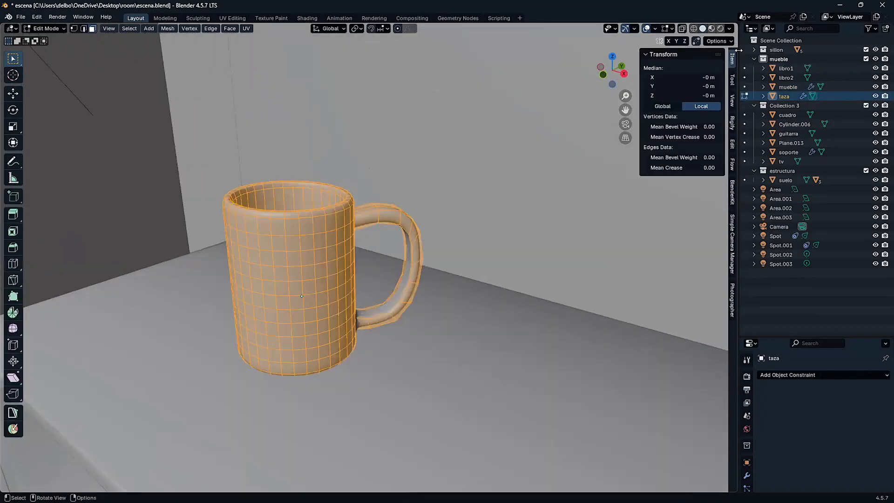
{"action": "left_click", "coordinate": [655, 28]}
{"action": "left_click", "coordinate": [597, 103]}
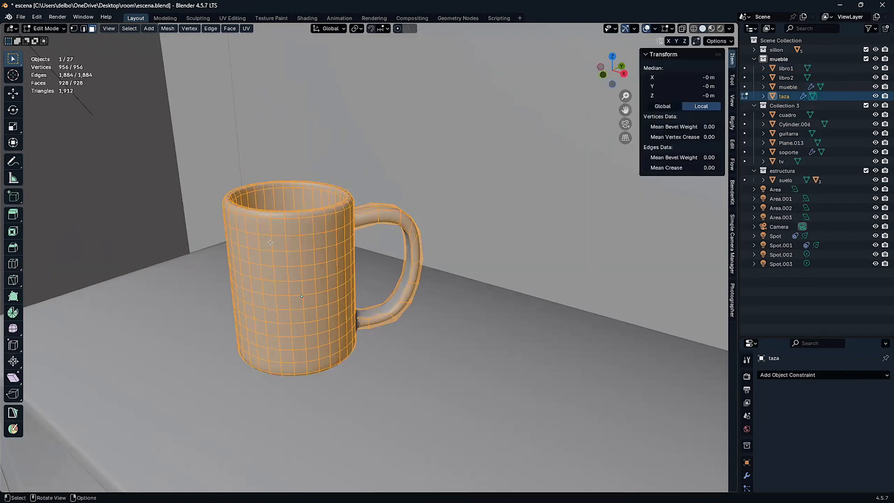
{"action": "scroll", "coordinate": [270, 242], "scroll_direction": "down", "scroll_amount": 3}
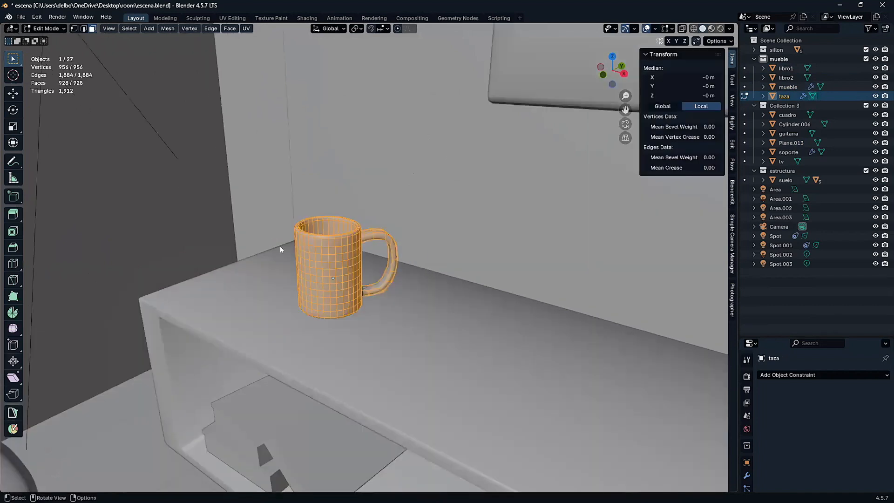
{"action": "key", "text": "Tab"}
Parent the mug taza and the books libro1 and libro2 to the cabinet mueble with the Object option
{"action": "scroll", "coordinate": [326, 256], "scroll_direction": "down", "scroll_amount": 2}
{"action": "middle_click_drag", "start_coordinate": [417, 294], "coordinate": [256, 291], "text": "shift"}
{"action": "left_click", "coordinate": [256, 291], "text": "shift"}
{"action": "scroll", "coordinate": [442, 316], "scroll_direction": "down", "scroll_amount": 2}
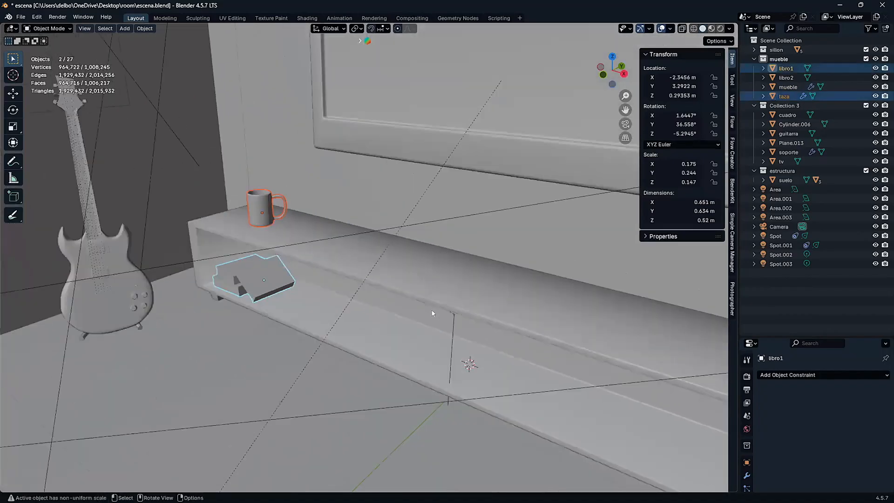
{"action": "middle_click_drag", "start_coordinate": [670, 321], "coordinate": [582, 271], "text": "shift"}
{"action": "scroll", "coordinate": [582, 271], "scroll_direction": "down", "scroll_amount": 2}
{"action": "left_click", "coordinate": [644, 291], "text": "shift"}
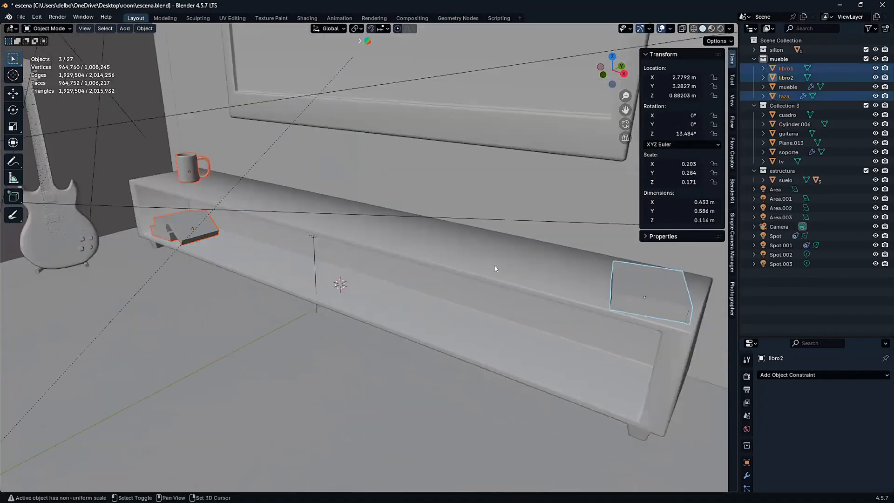
{"action": "left_click", "coordinate": [456, 281], "text": "shift"}
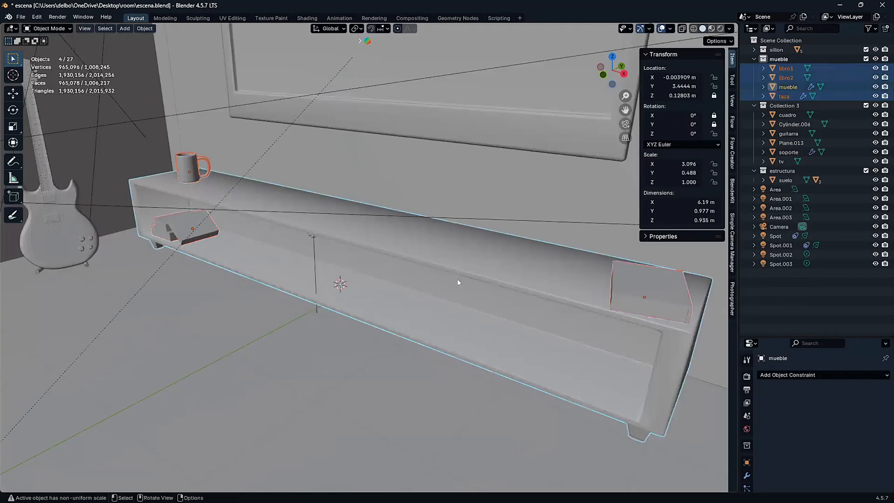
{"action": "key", "text": "ctrl+p"}
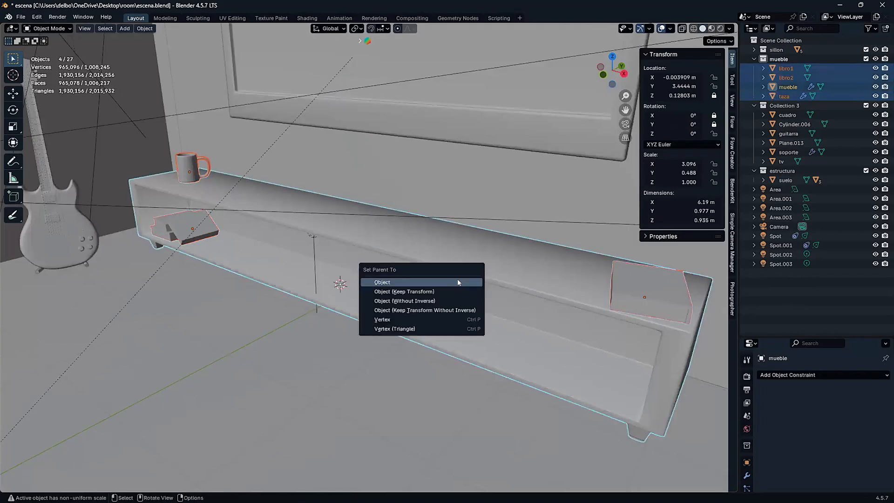
{"action": "left_click", "coordinate": [458, 283]}
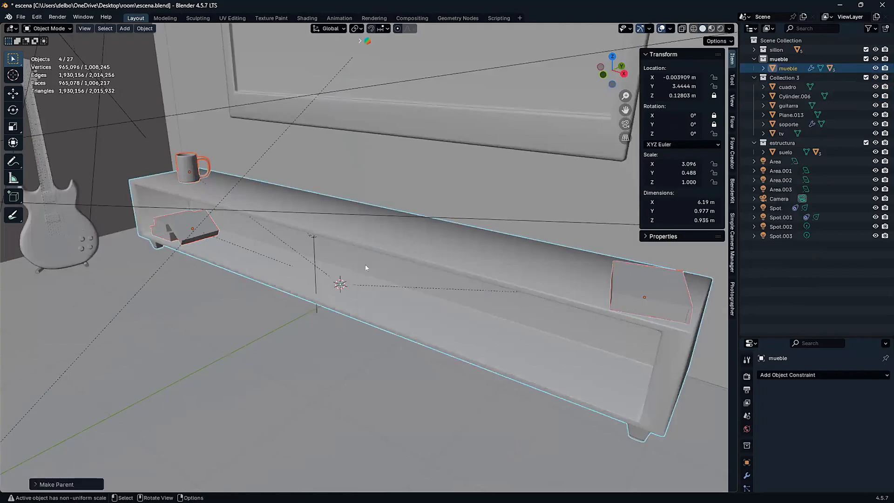
Try moving the cabinet mueble together with its parented mug and books, and cancel the move
{"action": "left_click", "coordinate": [398, 259]}
{"action": "key", "text": "g"}
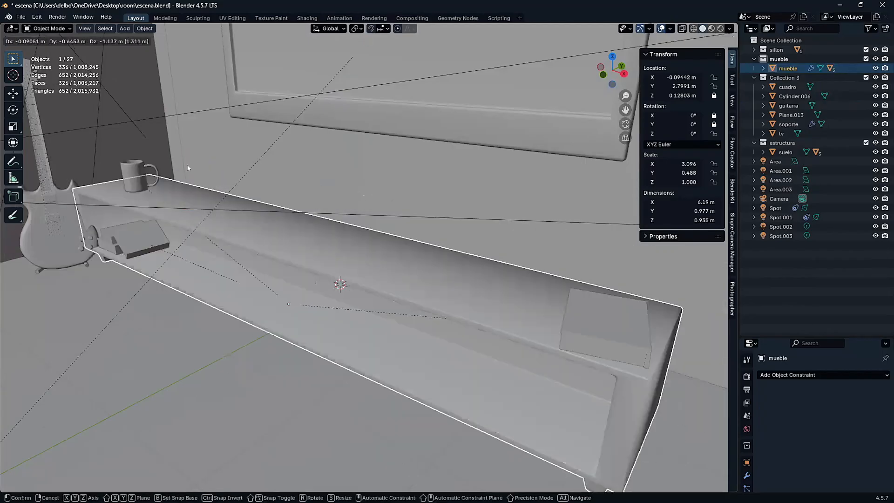
{"action": "left_click", "coordinate": [203, 182]}
Select the mug, undo that selection, and examine the cabinet with its mug and books in Material Preview display
{"action": "left_click", "coordinate": [201, 178]}
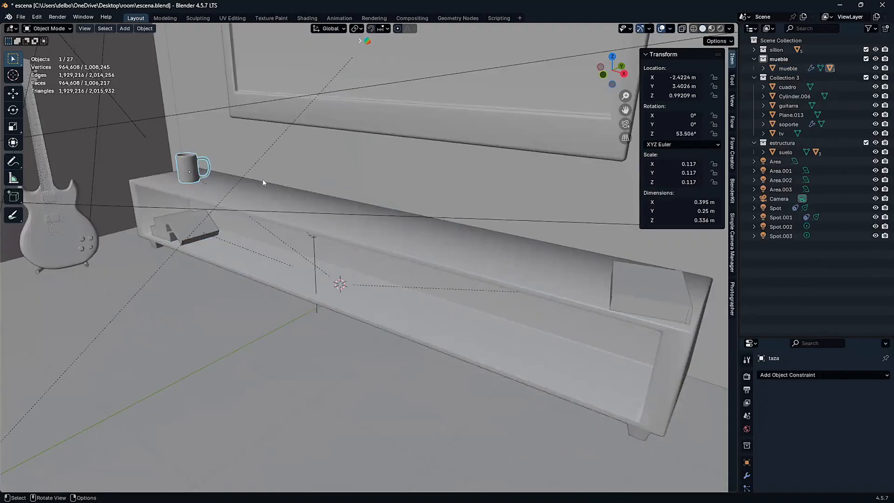
{"action": "scroll", "coordinate": [297, 233], "scroll_direction": "down", "scroll_amount": 2}
{"action": "middle_click_drag", "start_coordinate": [311, 258], "coordinate": [381, 333], "text": "shift"}
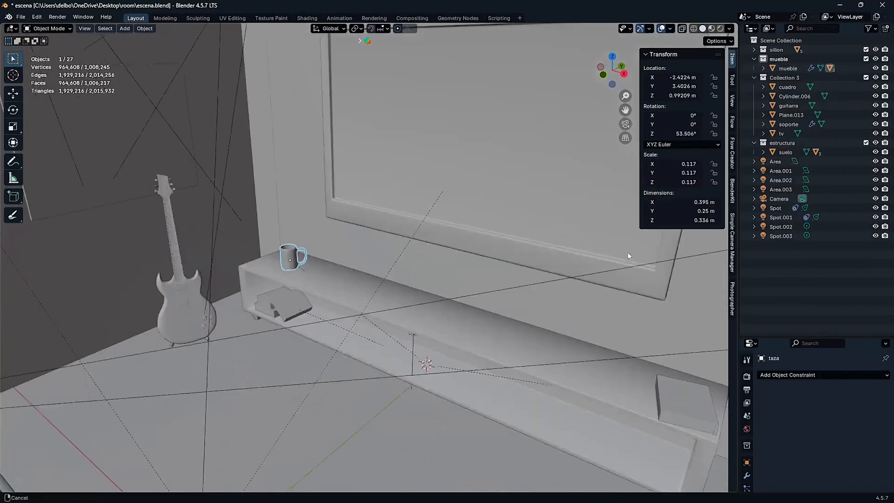
{"action": "scroll", "coordinate": [629, 256], "scroll_direction": "up", "scroll_amount": 1}
{"action": "key", "text": "ctrl+z"}
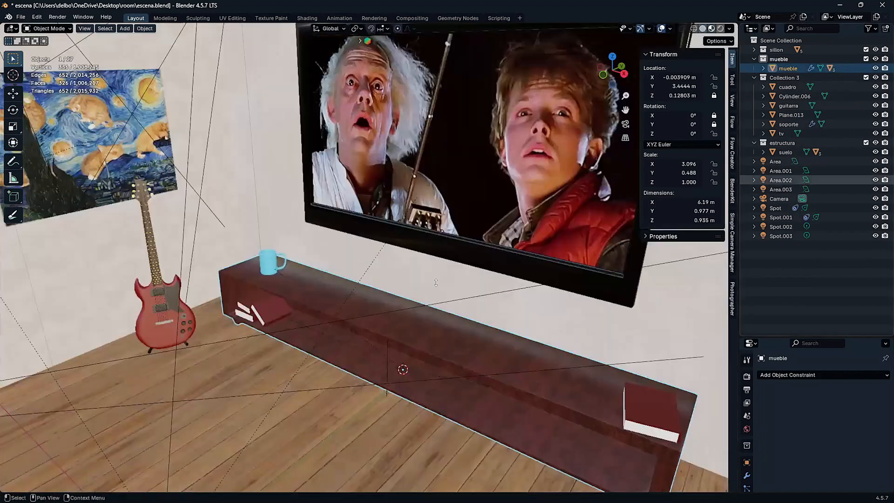
{"action": "middle_click_drag", "start_coordinate": [431, 337], "coordinate": [370, 297], "text": "shift"}
{"action": "scroll", "coordinate": [370, 297], "scroll_direction": "up", "scroll_amount": 2}
{"action": "scroll", "coordinate": [369, 297], "scroll_direction": "down", "scroll_amount": 1}
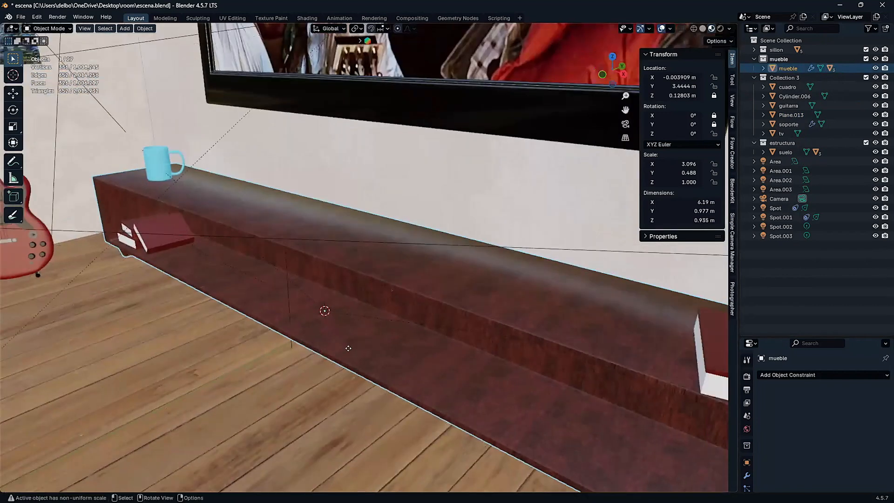
{"action": "scroll", "coordinate": [225, 203], "scroll_direction": "down", "scroll_amount": 4}
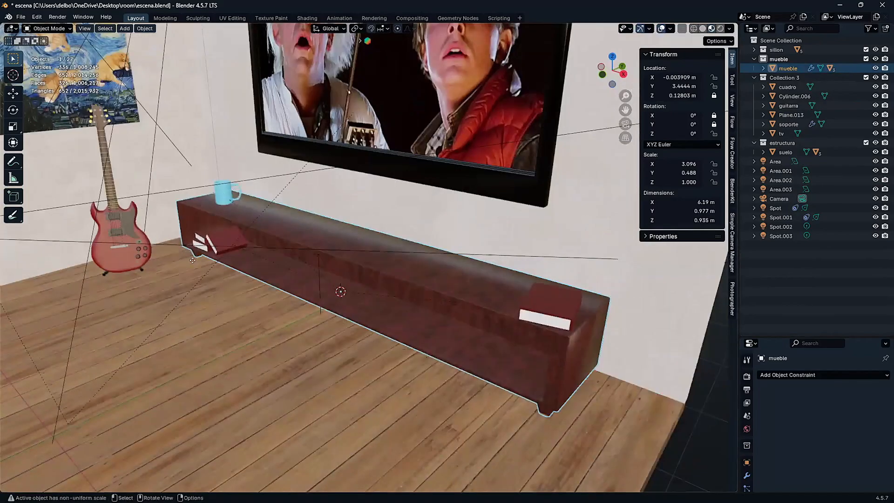
Try lifting the mug taza above the cabinet and moving the cabinet mueble, cancel the cabinet move, and undo the mug's move
{"action": "left_click", "coordinate": [227, 193]}
{"action": "key", "text": "g"}
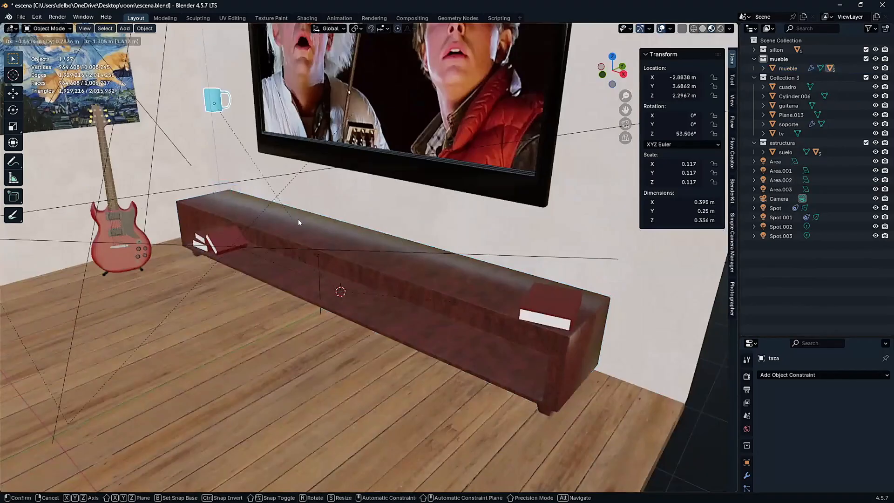
{"action": "left_click", "coordinate": [355, 281]}
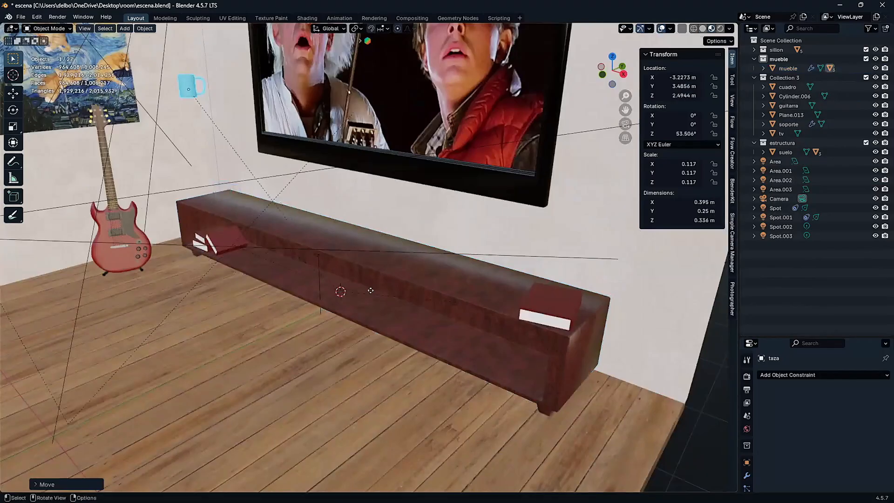
{"action": "left_click", "coordinate": [368, 291]}
{"action": "key", "text": "g"}
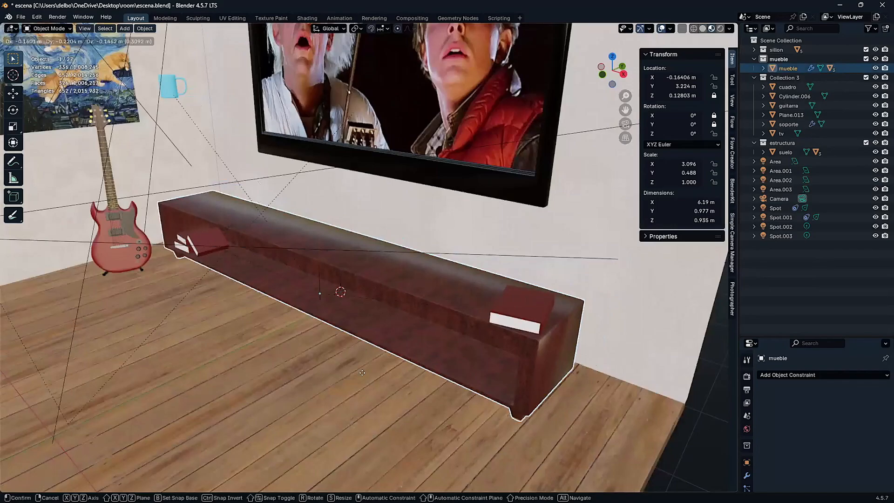
{"action": "right_click", "coordinate": [413, 355]}
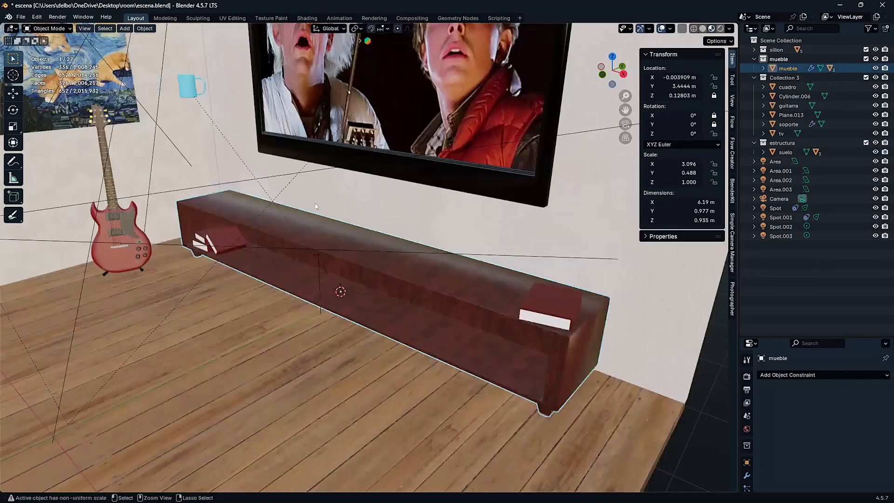
{"action": "key", "text": "ctrl+z"}
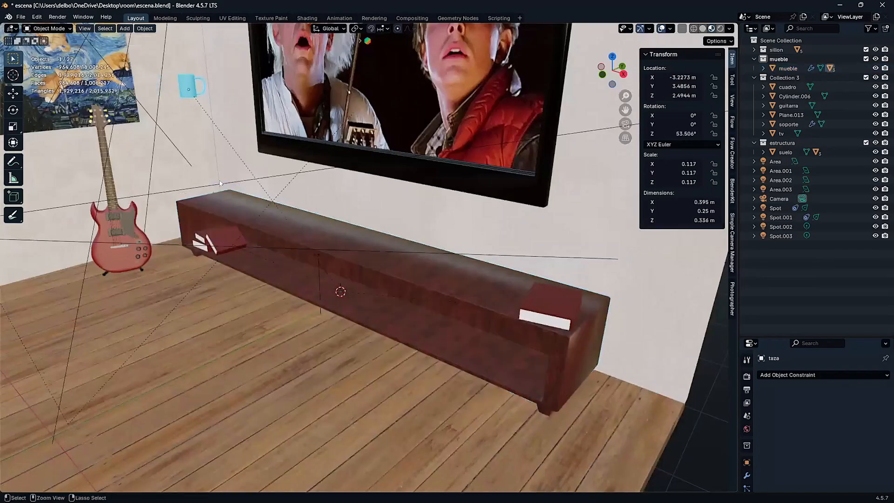
{"action": "key", "text": "ctrl+z"}
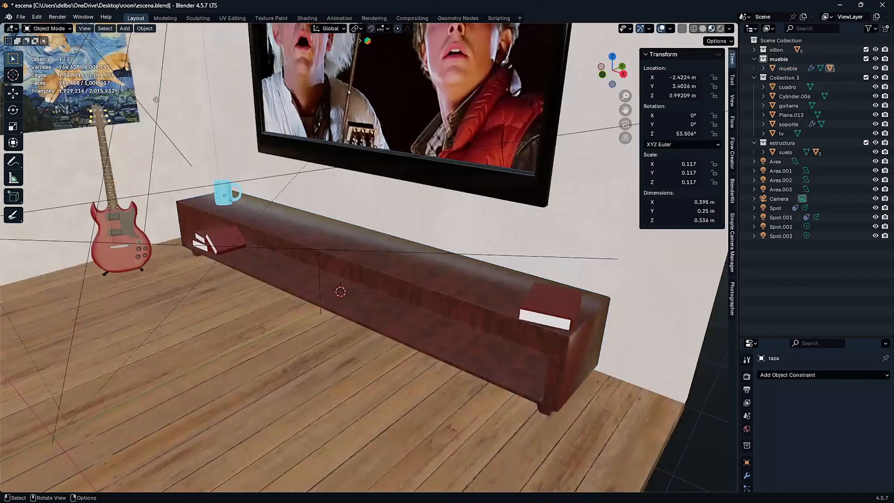
Repeat the parenting test by raising the mug taza off the cabinet and shifting mueble, and restore both to their original places
{"action": "key", "text": "g"}
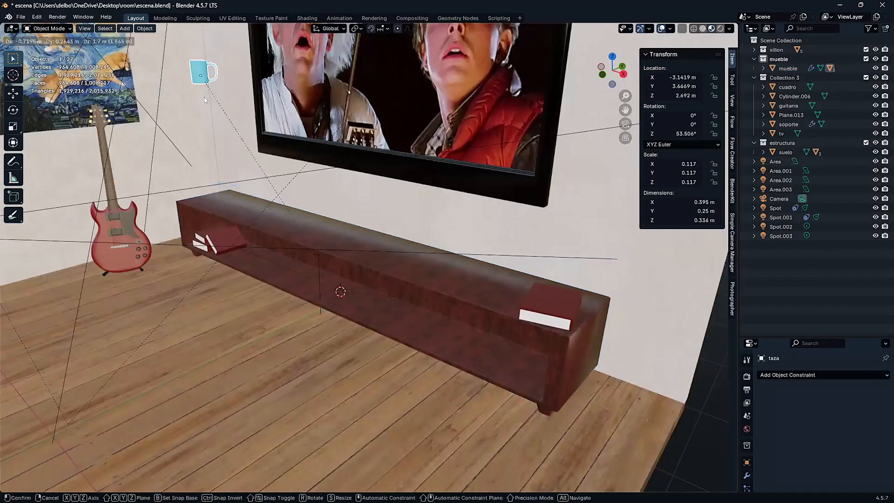
{"action": "left_click", "coordinate": [376, 205]}
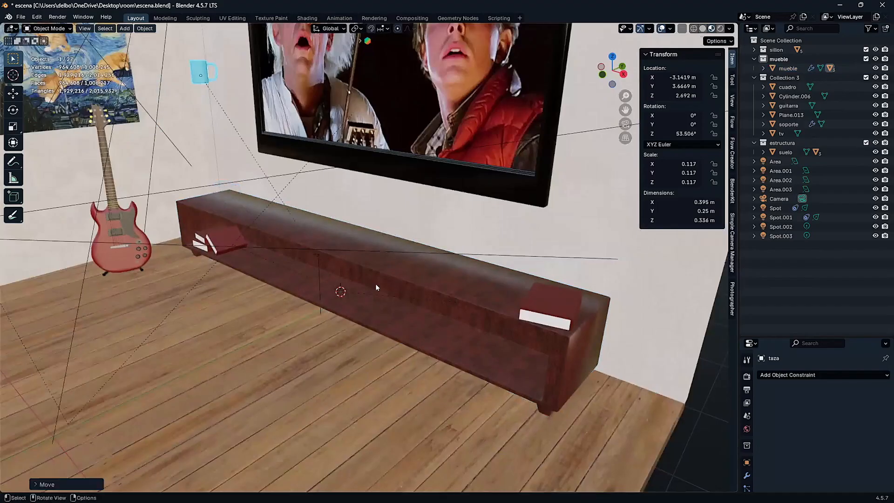
{"action": "left_click", "coordinate": [376, 335]}
{"action": "key", "text": "g"}
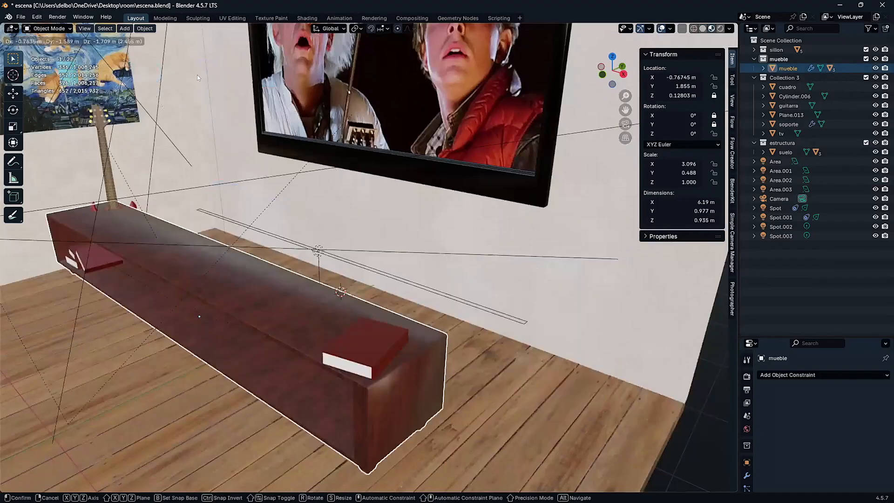
{"action": "right_click", "coordinate": [200, 79]}
{"action": "key", "text": "ctrl+z"}
{"action": "key", "text": "ctrl+z"}
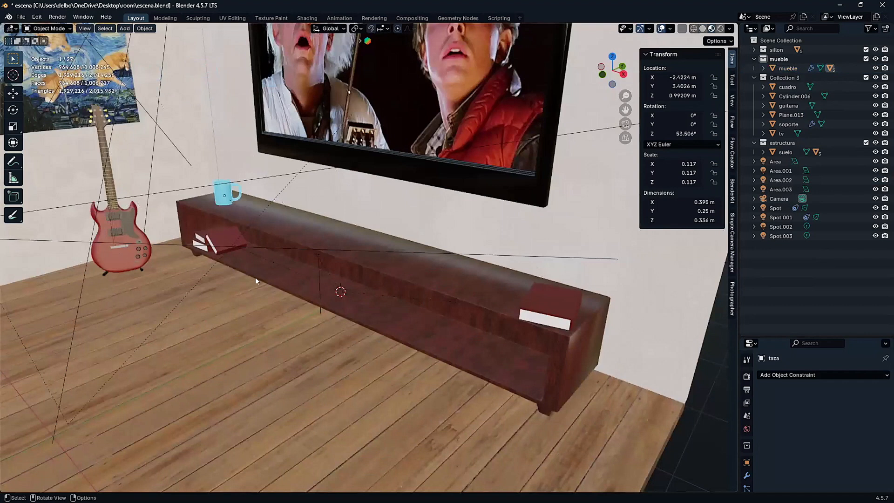
{"action": "middle_click_drag", "start_coordinate": [65, 256], "coordinate": [204, 279], "text": "shift"}
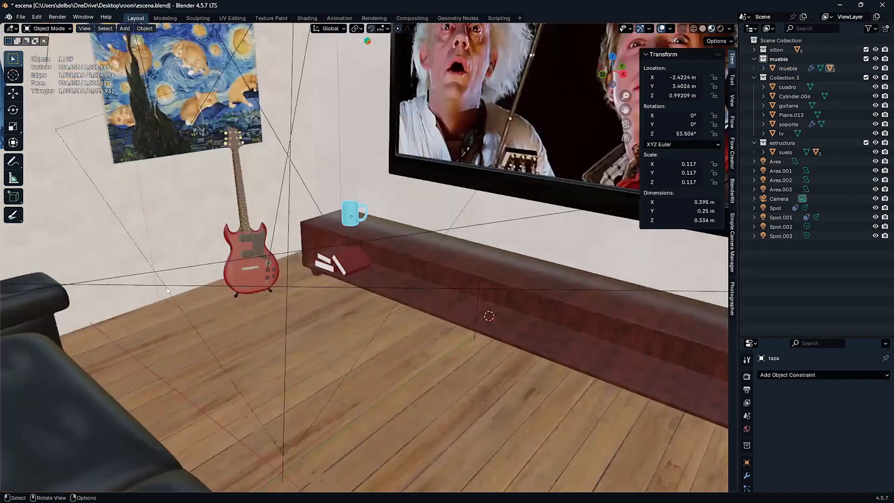
{"action": "scroll", "coordinate": [218, 316], "scroll_direction": "up", "scroll_amount": 2}
{"action": "left_click", "coordinate": [223, 306]}
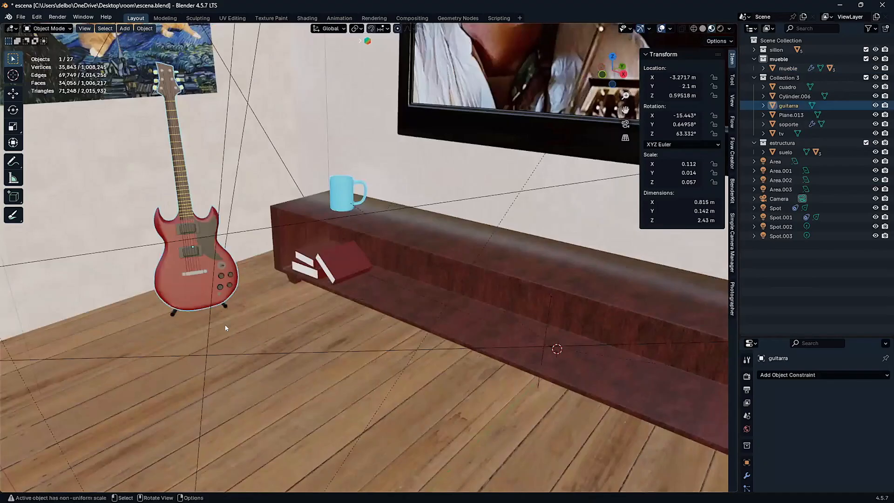
{"action": "left_click", "coordinate": [224, 307], "text": "shift"}
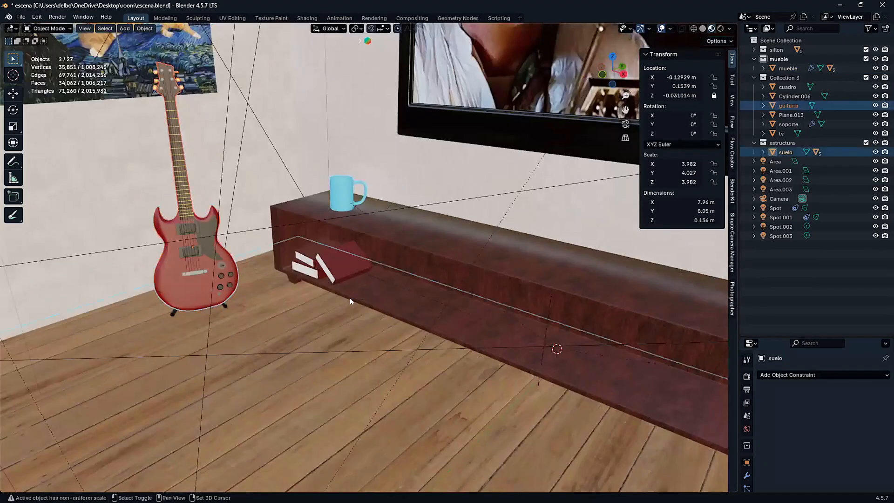
{"action": "left_click", "coordinate": [389, 283]}
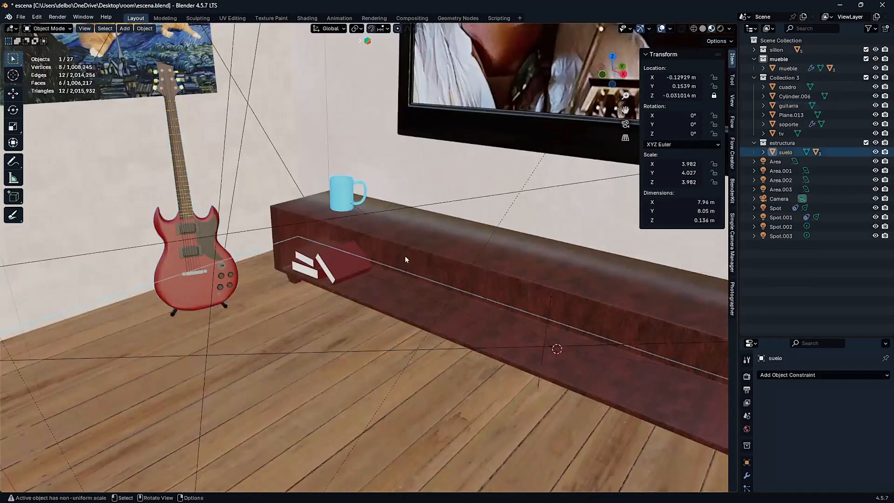
Parent the cabinet mueble to the floor suelo with the Object option
{"action": "left_click", "coordinate": [563, 275]}
{"action": "middle_click_drag", "start_coordinate": [562, 276], "coordinate": [412, 379]}
{"action": "scroll", "coordinate": [413, 382], "scroll_direction": "down", "scroll_amount": 2}
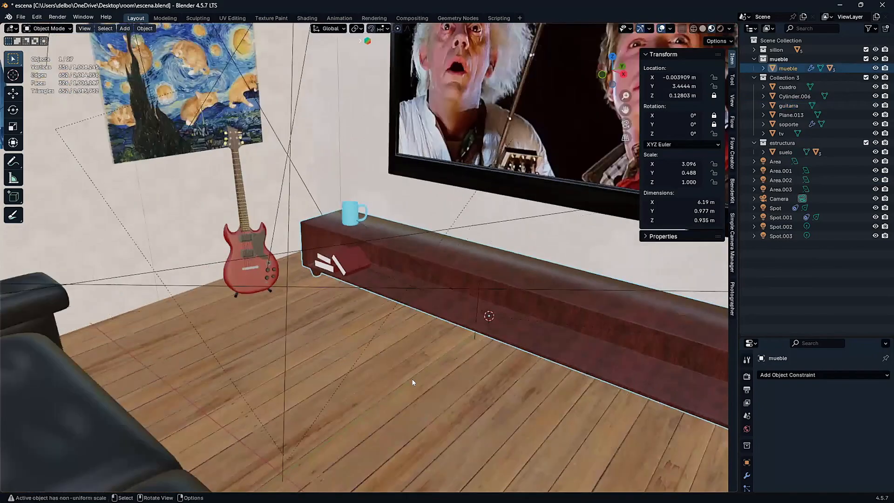
{"action": "left_click", "coordinate": [413, 383], "text": "shift"}
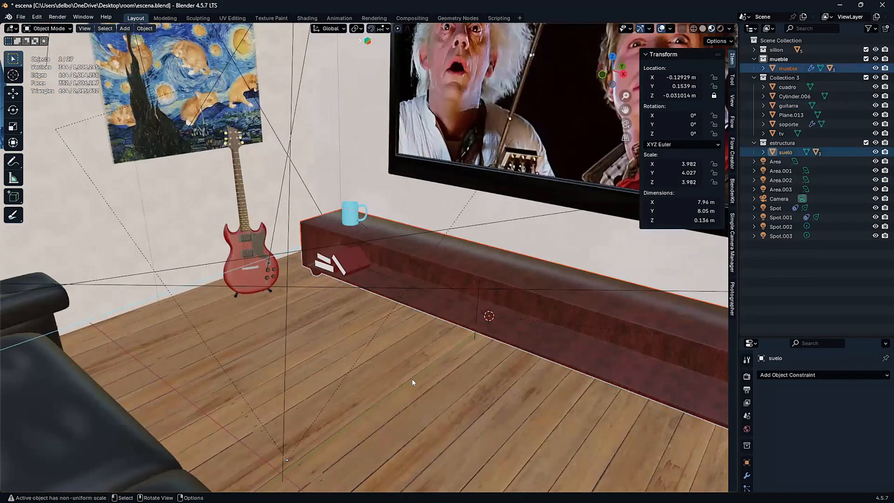
{"action": "key", "text": "ctrl+p"}
{"action": "left_click", "coordinate": [412, 382]}
Try moving the floor suelo together with its parented cabinet and walls, and cancel the move
{"action": "left_click", "coordinate": [432, 379]}
{"action": "scroll", "coordinate": [432, 379], "scroll_direction": "down", "scroll_amount": 2}
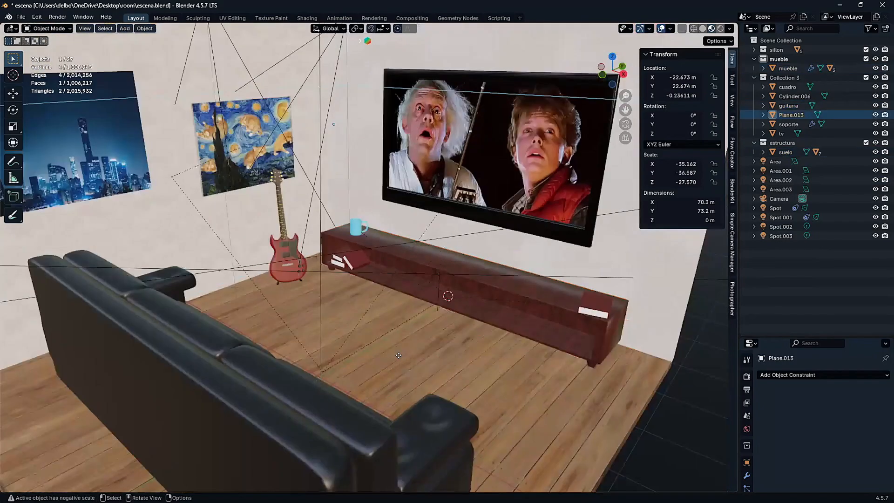
{"action": "key", "text": "g"}
{"action": "right_click", "coordinate": [449, 355]}
{"action": "left_click", "coordinate": [440, 348]}
{"action": "key", "text": "g"}
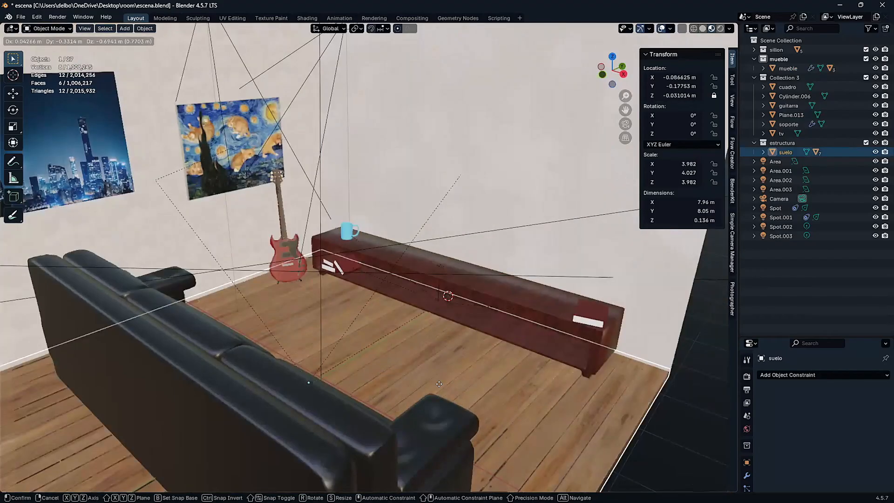
{"action": "key", "text": "Escape"}
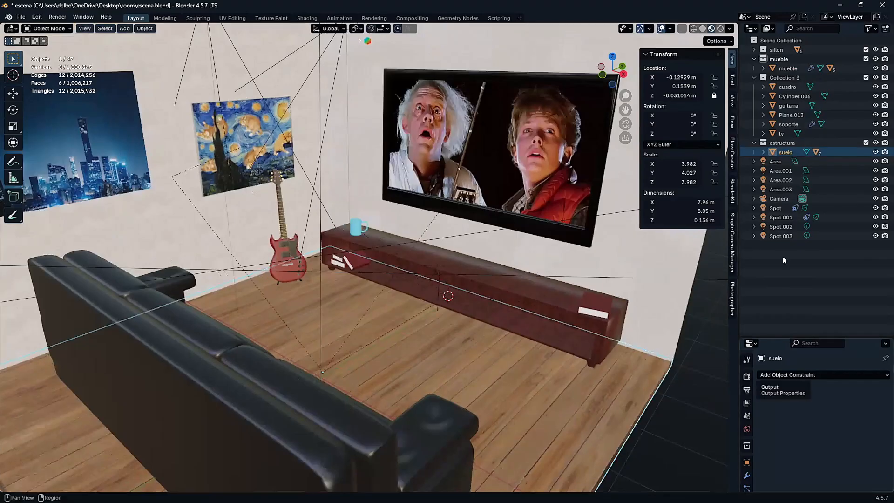
Enlarge the Properties editor and display the material settings of the floor suelo and the cabinet mueble
{"action": "left_click_drag", "start_coordinate": [786, 337], "coordinate": [788, 267]}
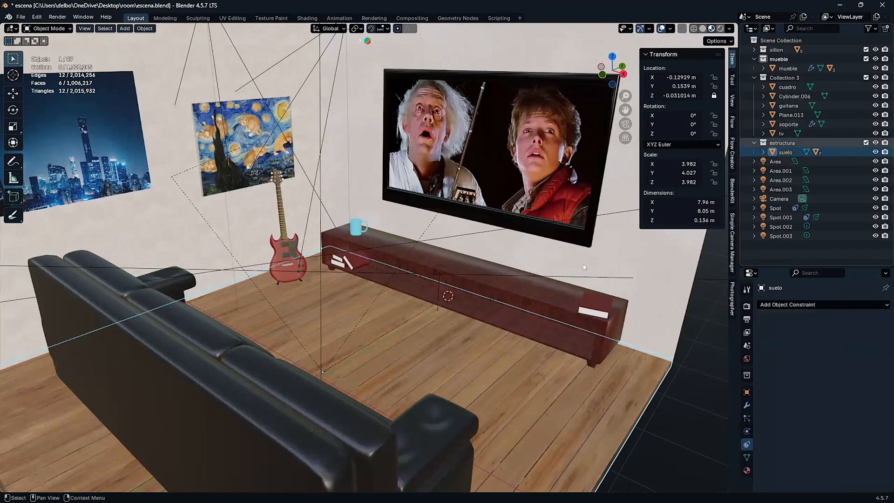
{"action": "middle_click_drag", "start_coordinate": [552, 275], "coordinate": [464, 290]}
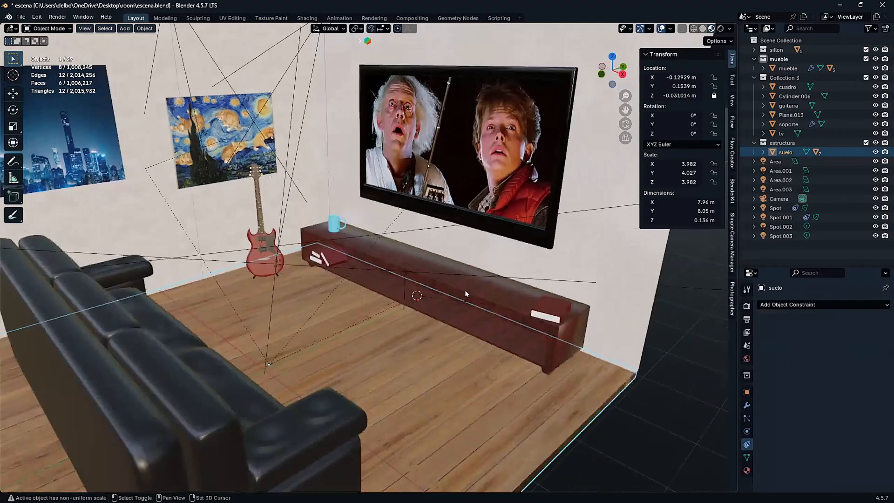
{"action": "middle_click_drag", "start_coordinate": [758, 151], "coordinate": [727, 171], "text": "shift"}
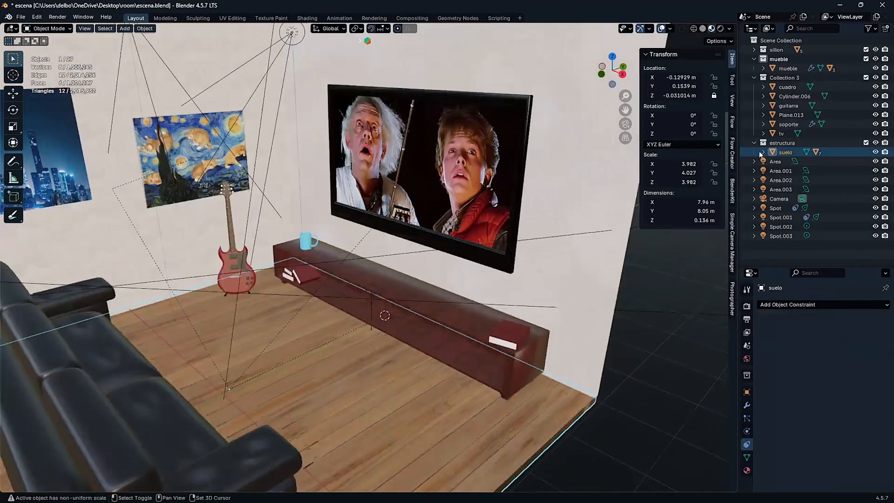
{"action": "left_click", "coordinate": [746, 470]}
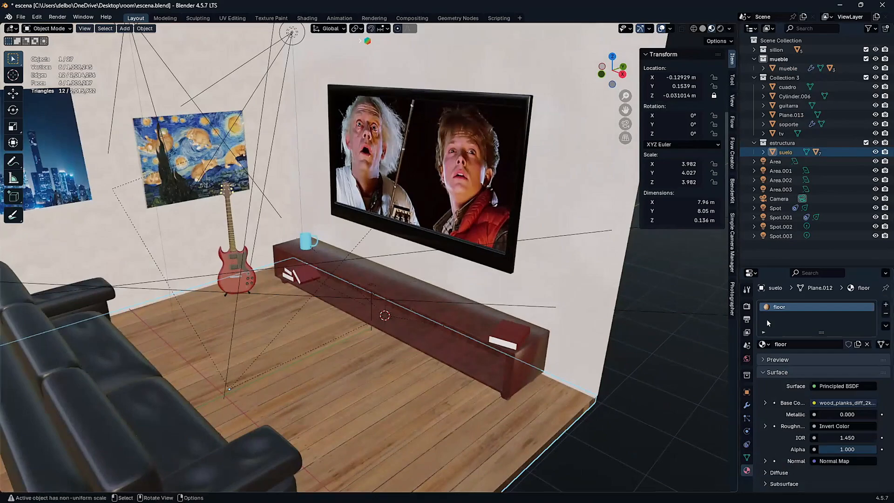
{"action": "scroll", "coordinate": [402, 302], "scroll_direction": "up", "scroll_amount": 2}
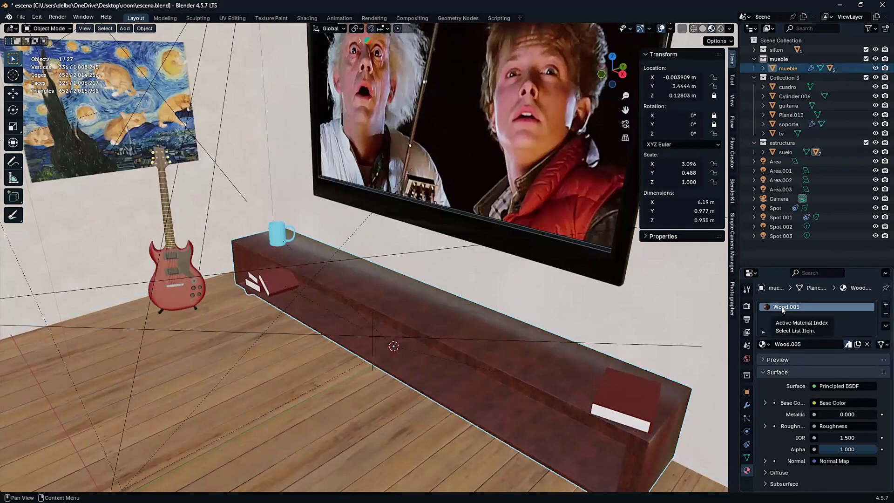
{"action": "middle_click_drag", "start_coordinate": [373, 292], "coordinate": [106, 228]}
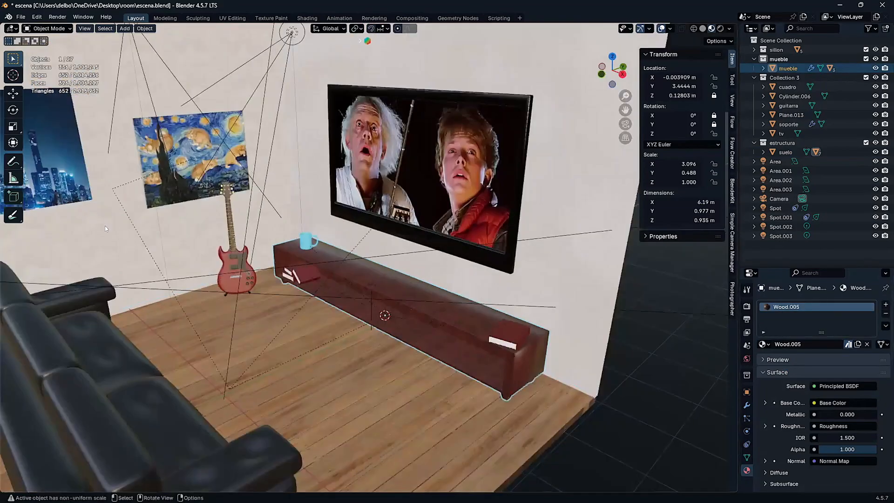
Examine the material slots of both walls, the floor suelo, the guitar guitarra and the television tv
{"action": "left_click", "coordinate": [531, 69]}
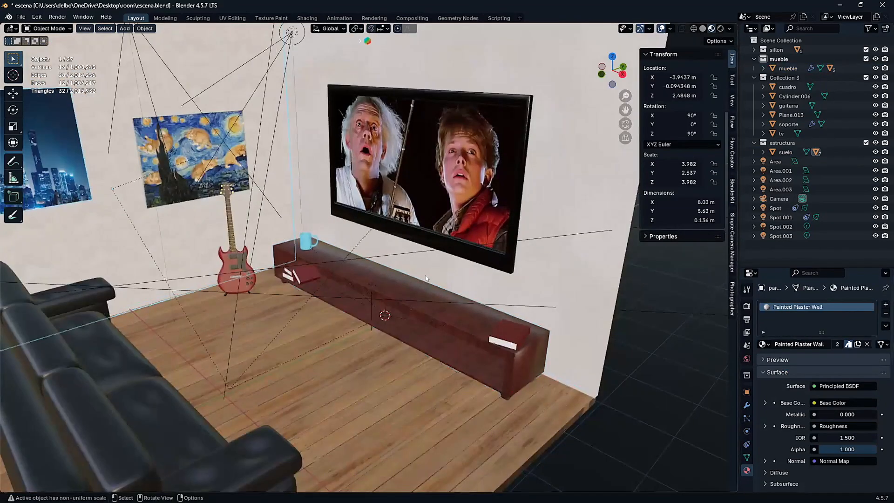
{"action": "left_click", "coordinate": [404, 285]}
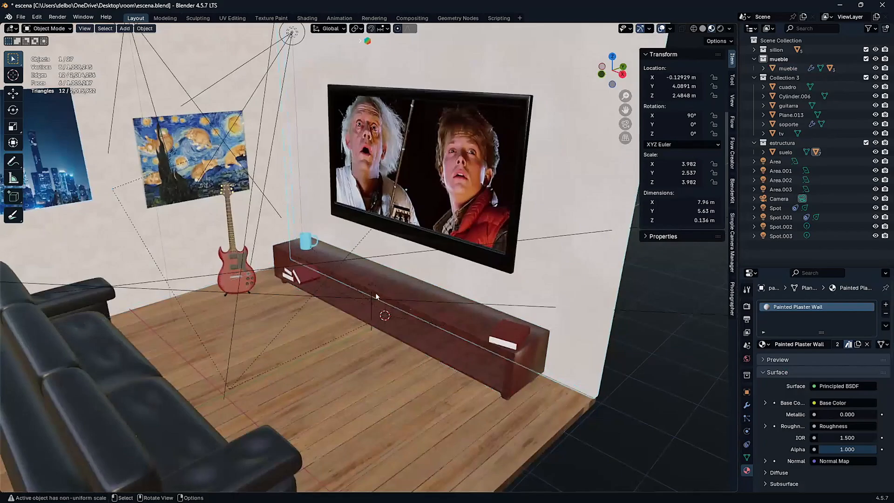
{"action": "key", "text": "ctrl+z"}
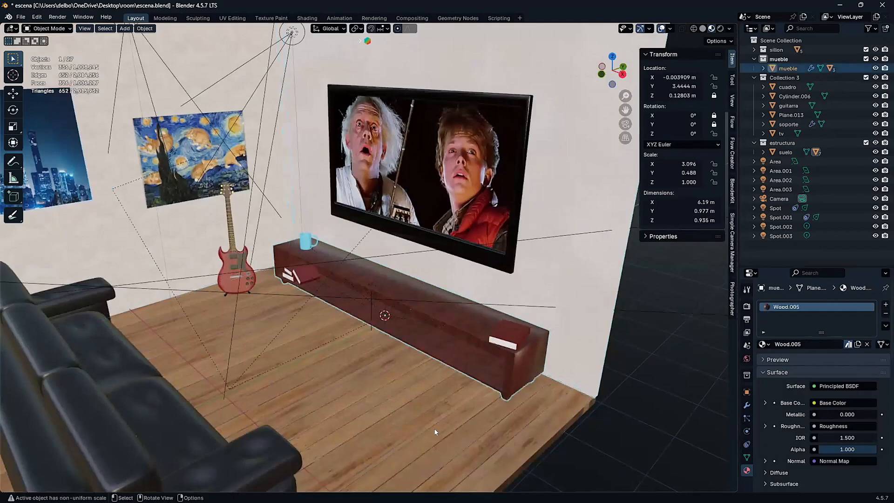
{"action": "left_click", "coordinate": [120, 422]}
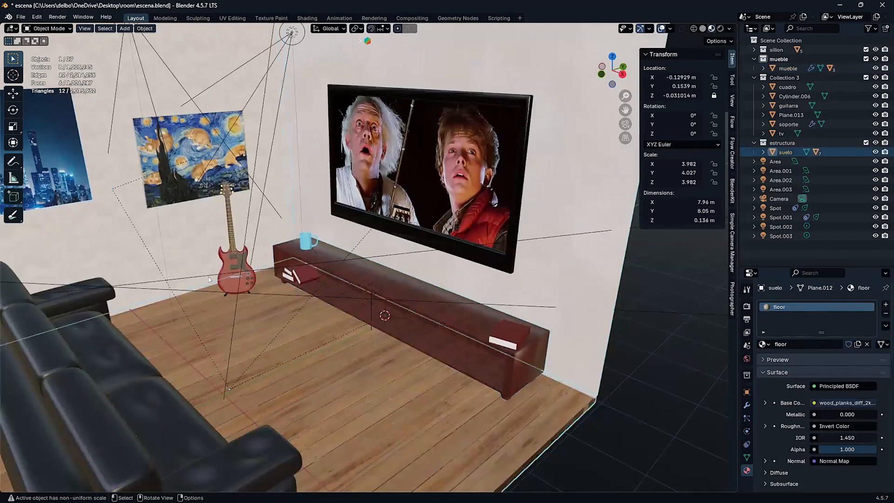
{"action": "left_click", "coordinate": [235, 261]}
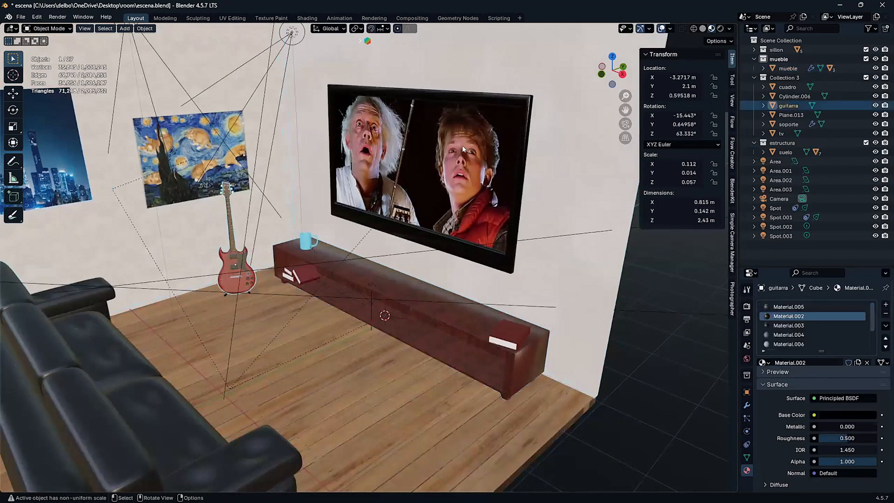
{"action": "left_click", "coordinate": [462, 148]}
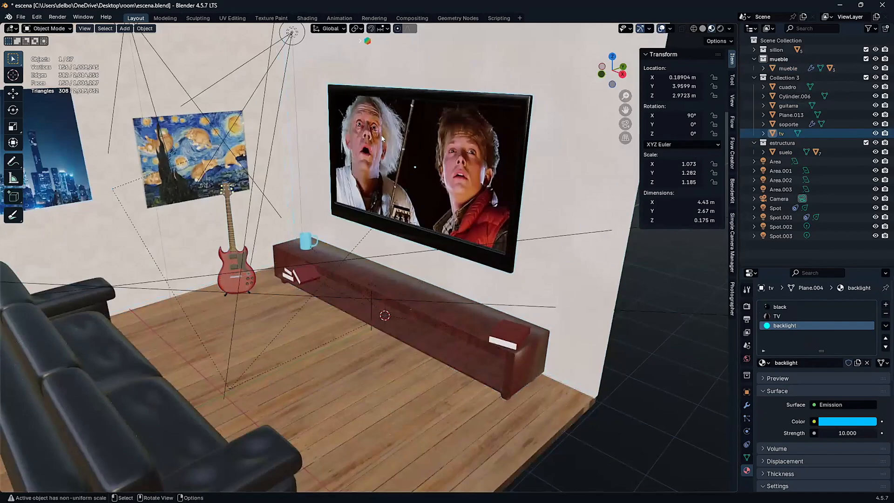
Move the television tv away from the wall along the Y axis to a Y location of 1.75 m
{"action": "scroll", "coordinate": [418, 130], "scroll_direction": "up", "scroll_amount": 2}
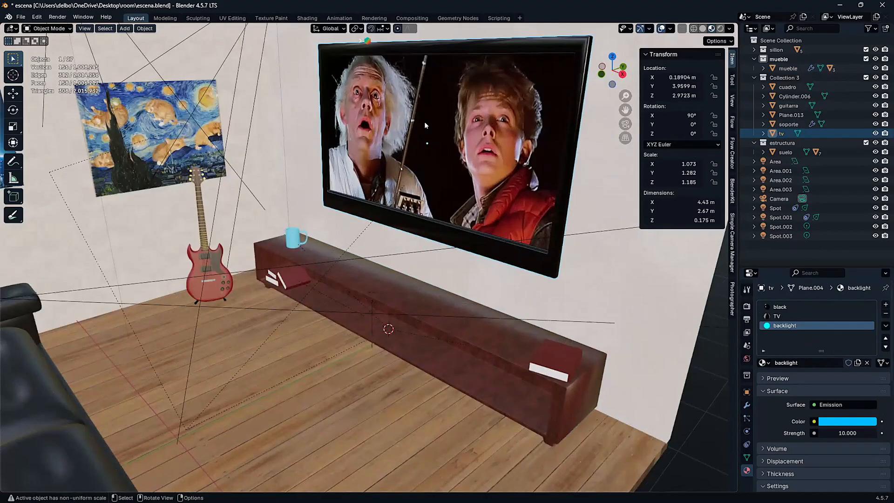
{"action": "scroll", "coordinate": [410, 138], "scroll_direction": "down", "scroll_amount": 2}
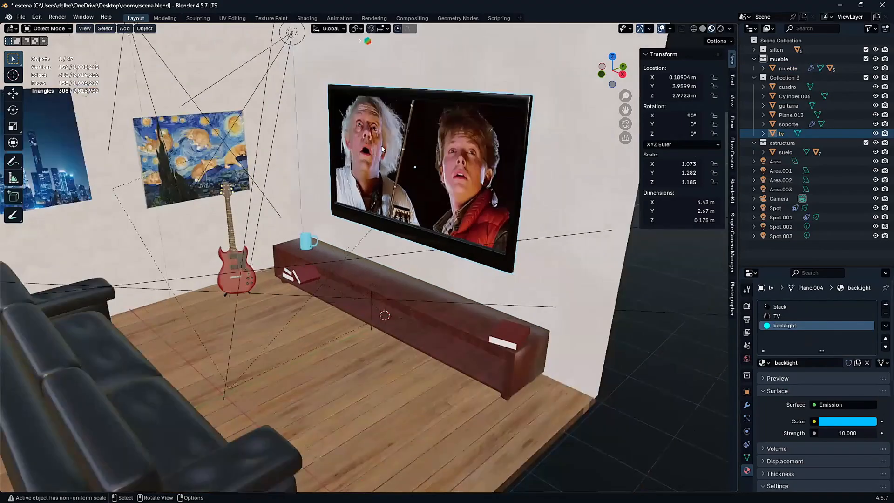
{"action": "middle_click_drag", "start_coordinate": [378, 149], "coordinate": [328, 185]}
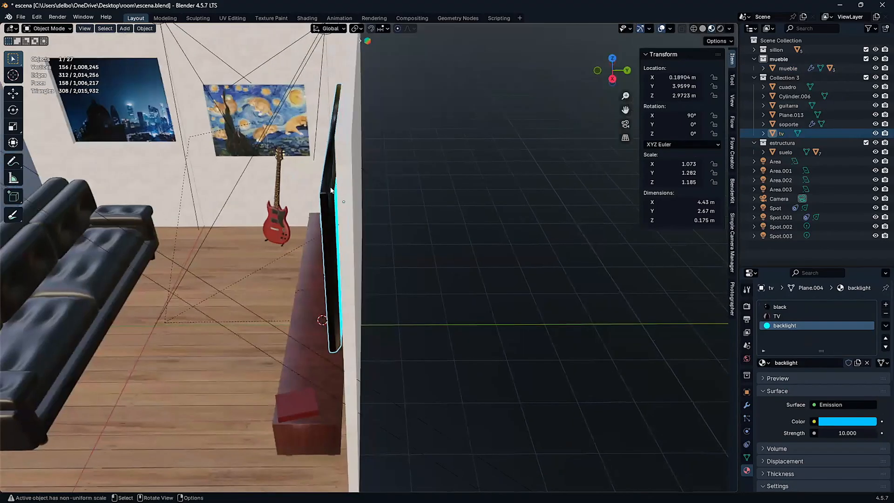
{"action": "key", "text": "g"}
{"action": "key", "text": "y"}
{"action": "left_click", "coordinate": [187, 199]}
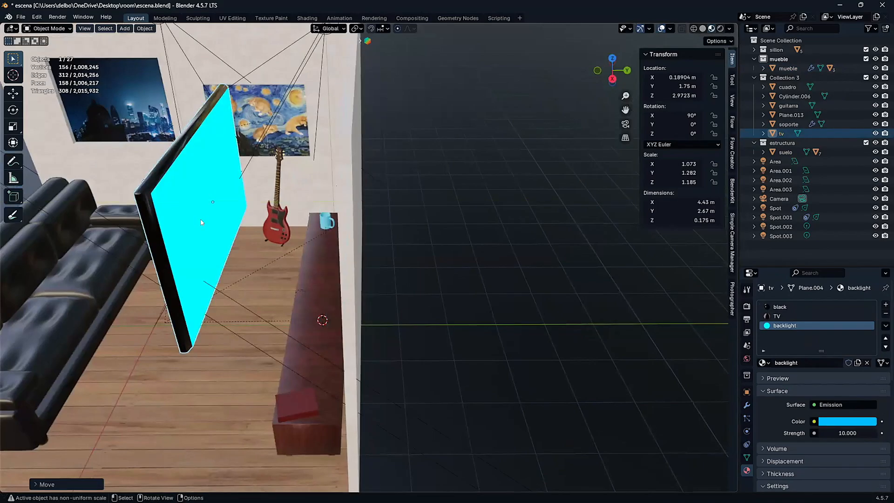
Undo the television tv's move away from the wall
{"action": "key", "text": "ctrl+z"}
{"action": "middle_click_drag", "start_coordinate": [247, 216], "coordinate": [437, 257]}
{"action": "middle_click_drag", "start_coordinate": [546, 205], "coordinate": [534, 147]}
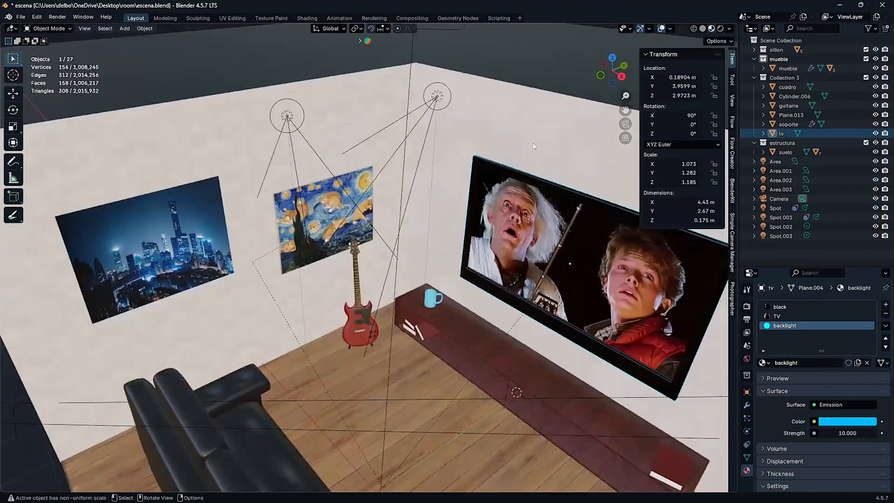
Select the painting cuadro on the wall and snap the 3D cursor to it
{"action": "left_click", "coordinate": [369, 238], "text": "shift"}
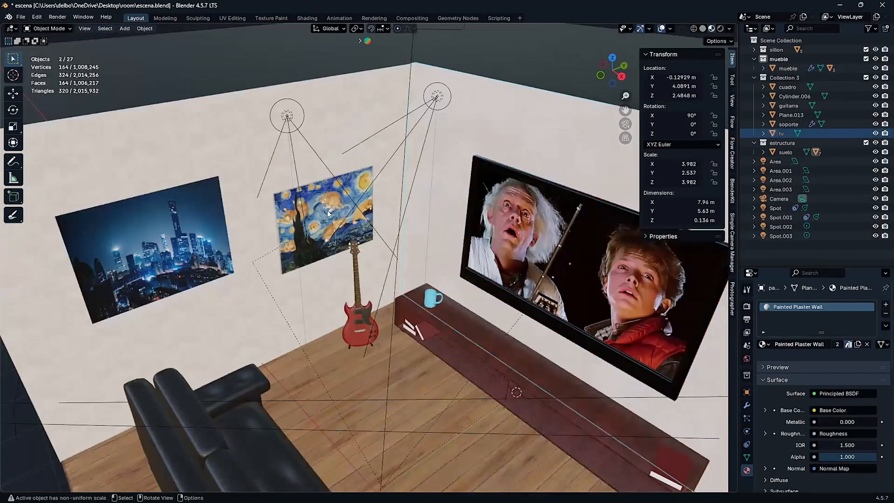
{"action": "left_click", "coordinate": [350, 223]}
{"action": "middle_click_drag", "start_coordinate": [326, 188], "coordinate": [355, 252], "text": "shift"}
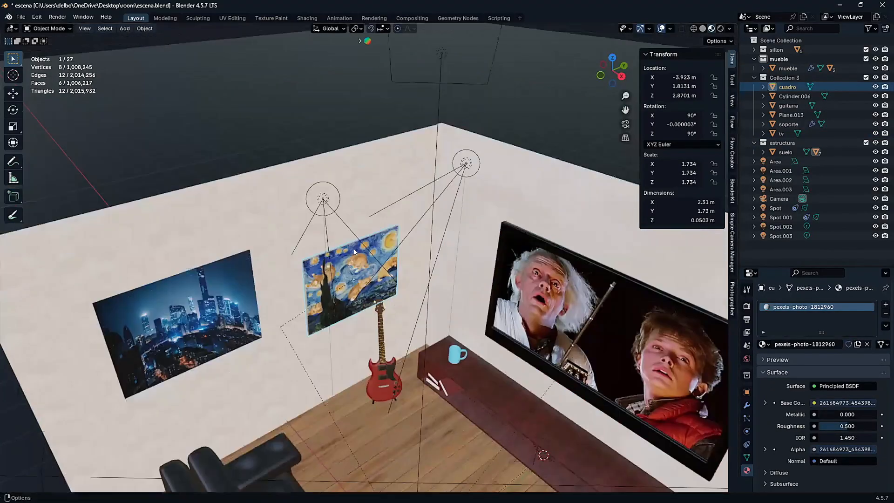
{"action": "scroll", "coordinate": [358, 218], "scroll_direction": "up", "scroll_amount": 4}
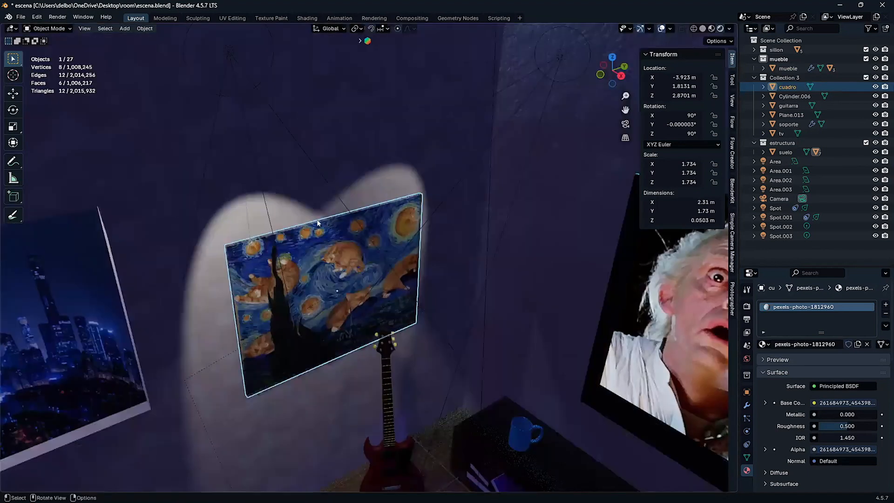
{"action": "mouse_move", "coordinate": [317, 223]}
{"action": "middle_mouse_down"}
{"action": "mouse_move", "coordinate": [314, 207]}
{"action": "mouse_move", "coordinate": [315, 235]}
{"action": "middle_mouse_up"}
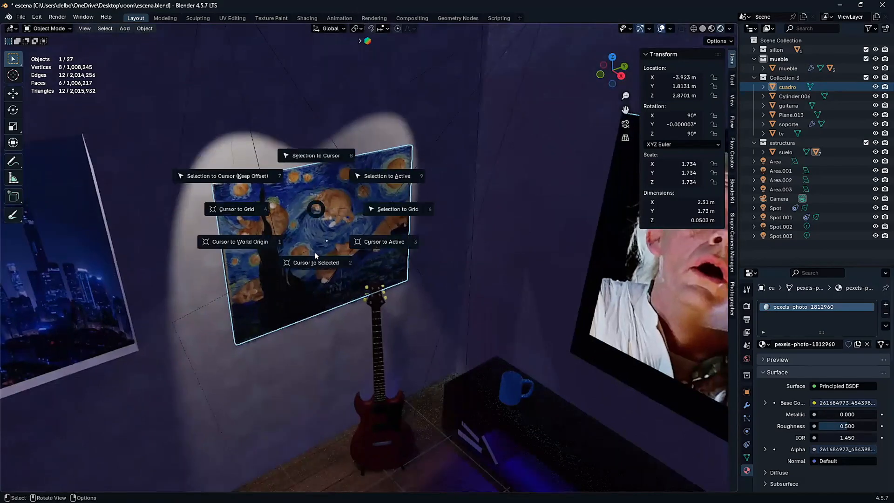
{"action": "left_click", "coordinate": [314, 253]}
Add a Plain Axes empty at the 3D cursor in the centre of the painting
{"action": "key", "text": "shift+a"}
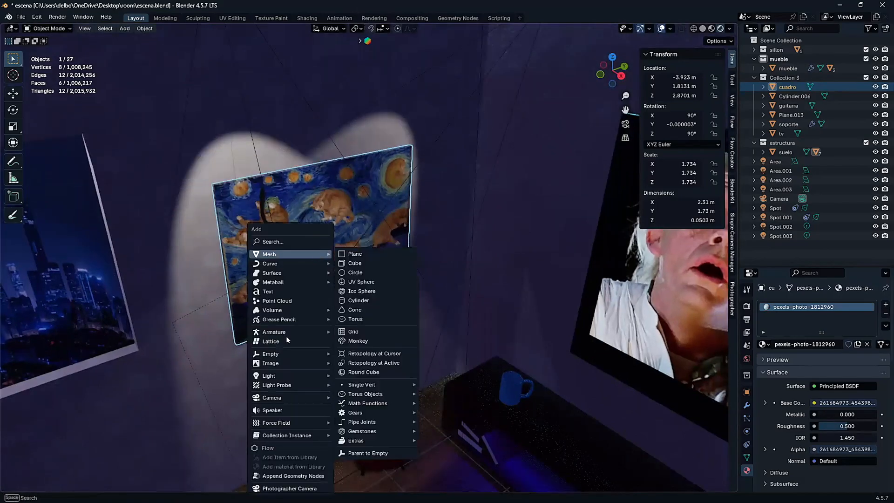
{"action": "mouse_move", "coordinate": [301, 356]}
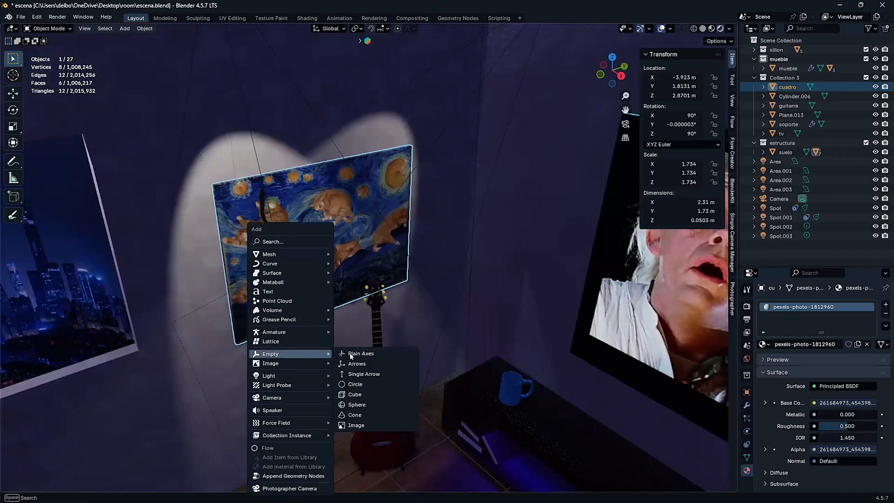
{"action": "left_click", "coordinate": [351, 354]}
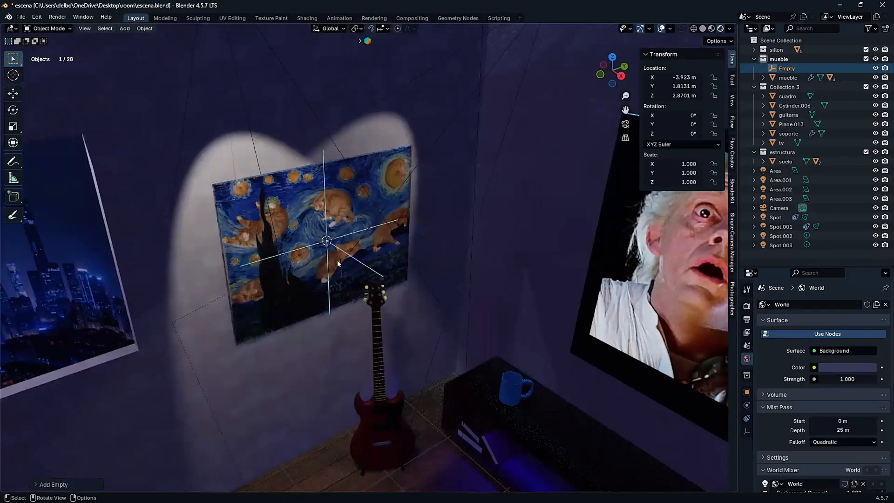
Set the Empty at the painting as the target of the Spot light's Track To constraint
{"action": "left_click", "coordinate": [322, 121]}
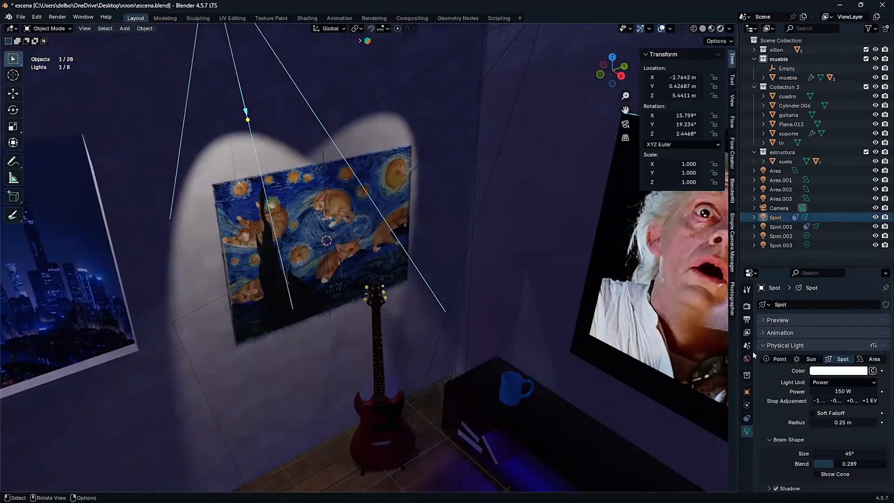
{"action": "left_click", "coordinate": [746, 418]}
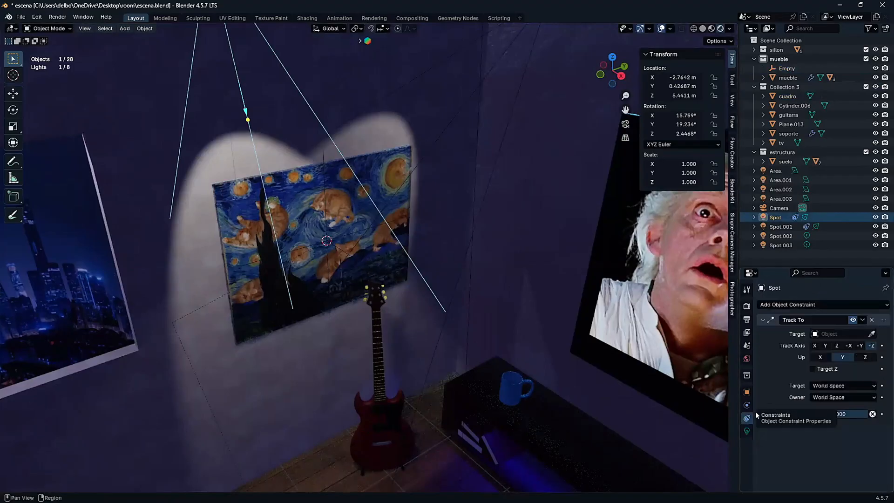
{"action": "left_click", "coordinate": [820, 305]}
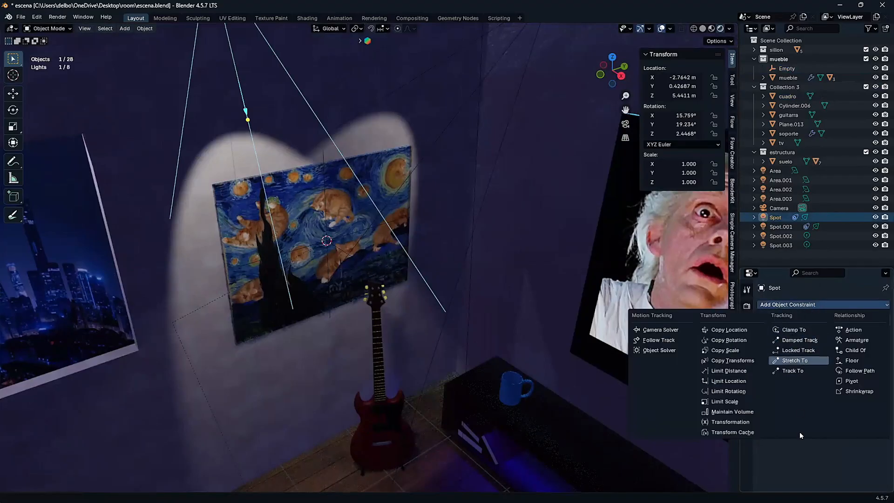
{"action": "left_click", "coordinate": [792, 371]}
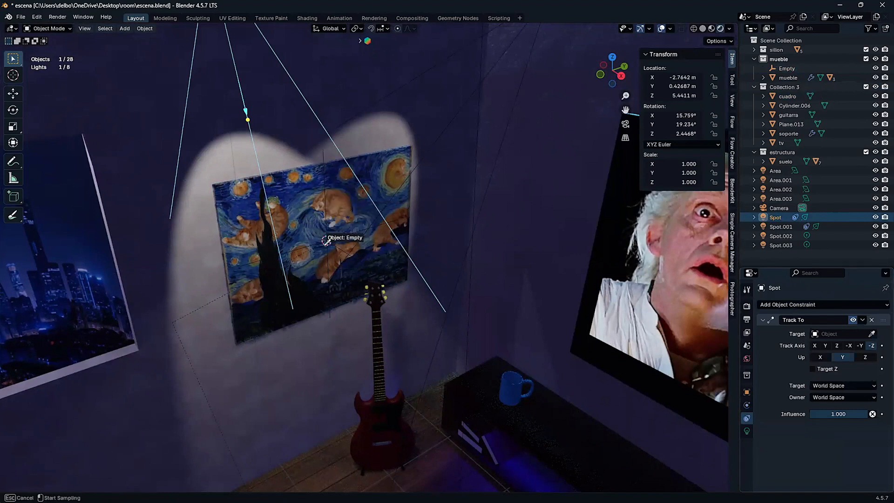
{"action": "left_click", "coordinate": [357, 242]}
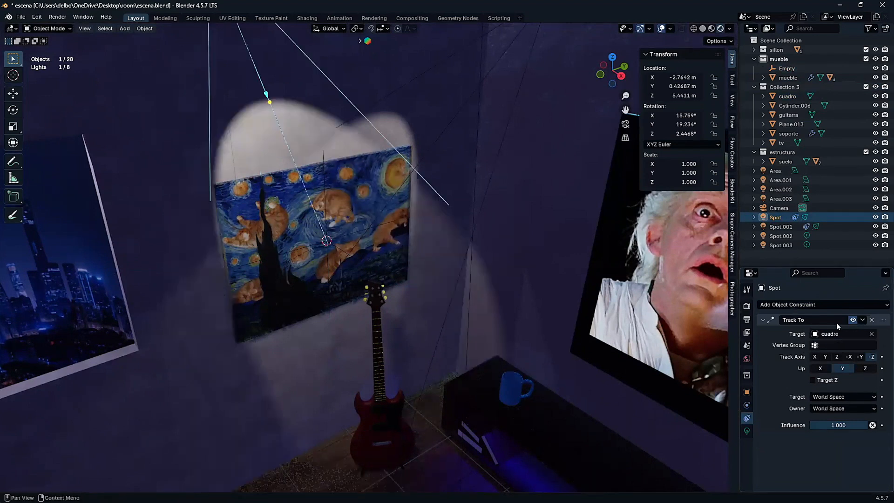
{"action": "left_click", "coordinate": [847, 331]}
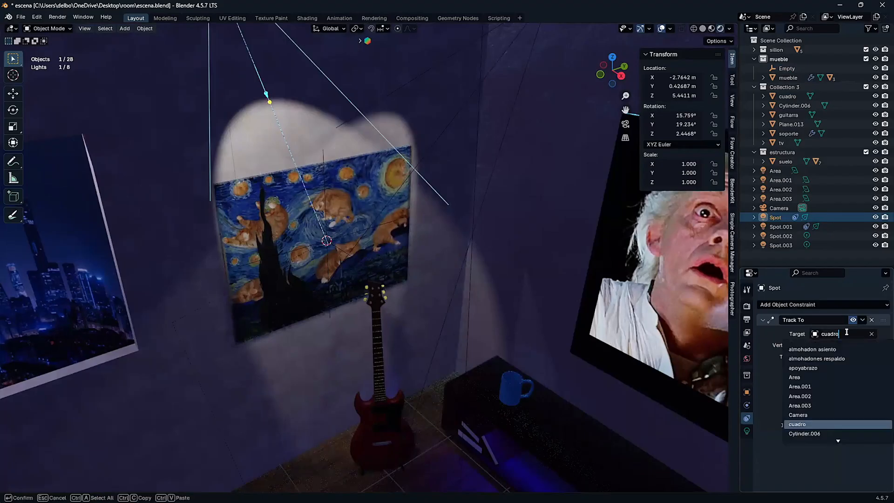
{"action": "key", "text": "ctrl+BackSpace"}
{"action": "type", "text": "e"}
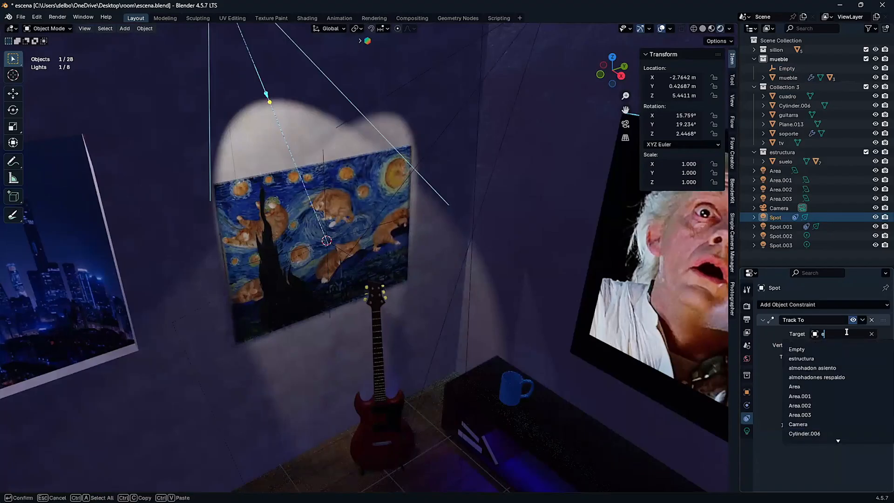
{"action": "left_click", "coordinate": [800, 348]}
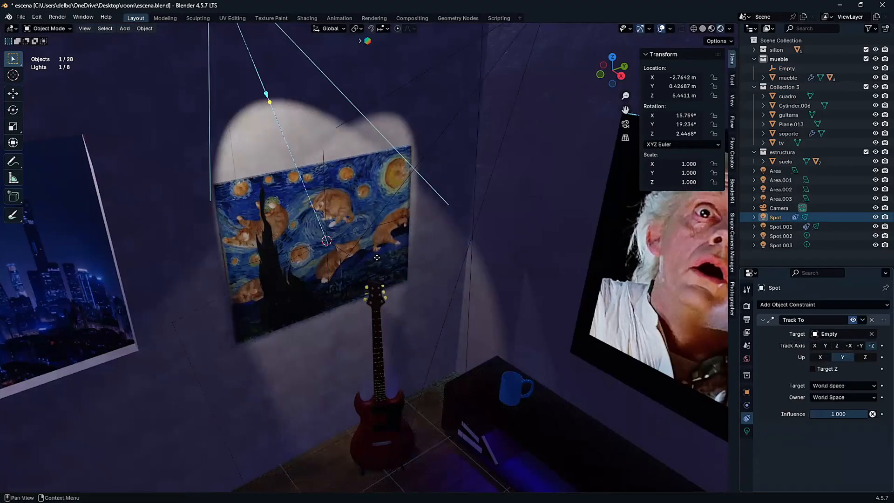
Try moving the Empty across the painting to test the Spot light's tracking, and cancel the move
{"action": "left_click", "coordinate": [338, 250]}
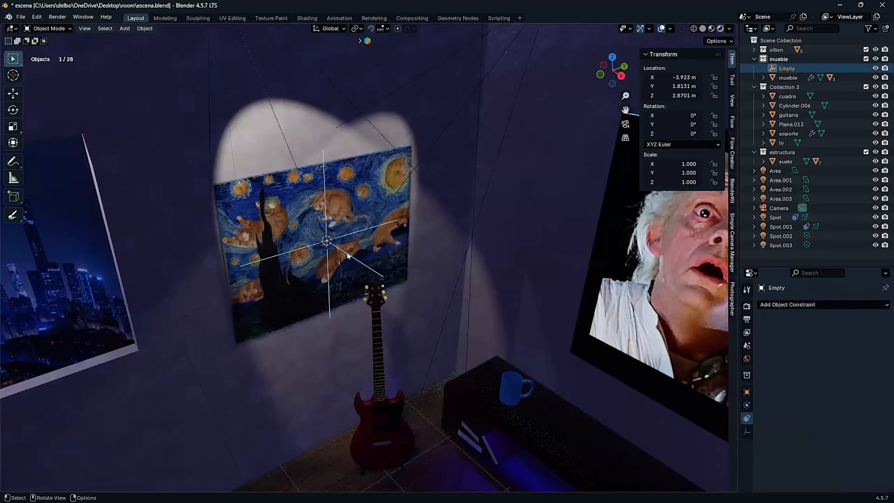
{"action": "key", "text": "g"}
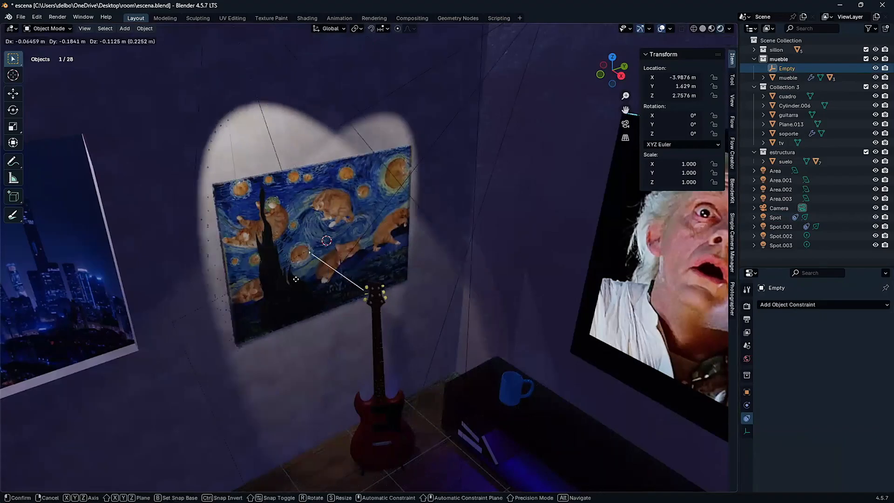
{"action": "right_click", "coordinate": [362, 255]}
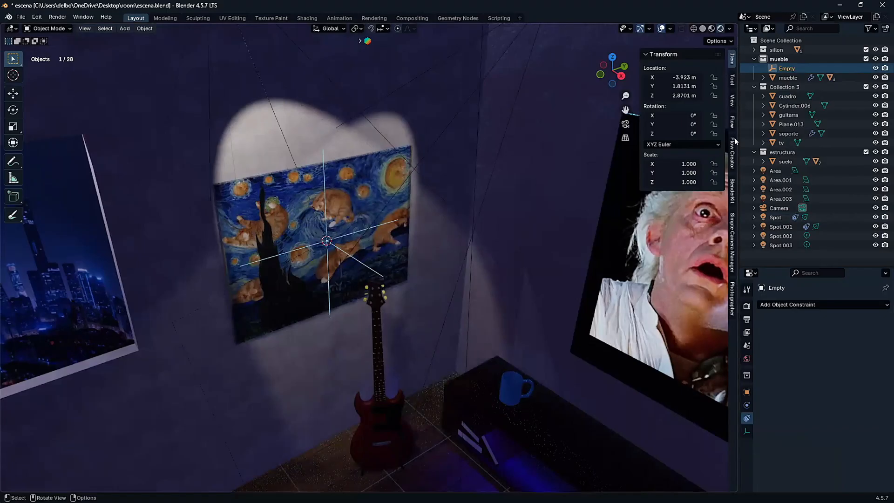
Set the Empty as the target of the Track To constraint on the second spotlight, Spot.001
{"action": "left_click", "coordinate": [389, 92]}
{"action": "left_click", "coordinate": [826, 333]}
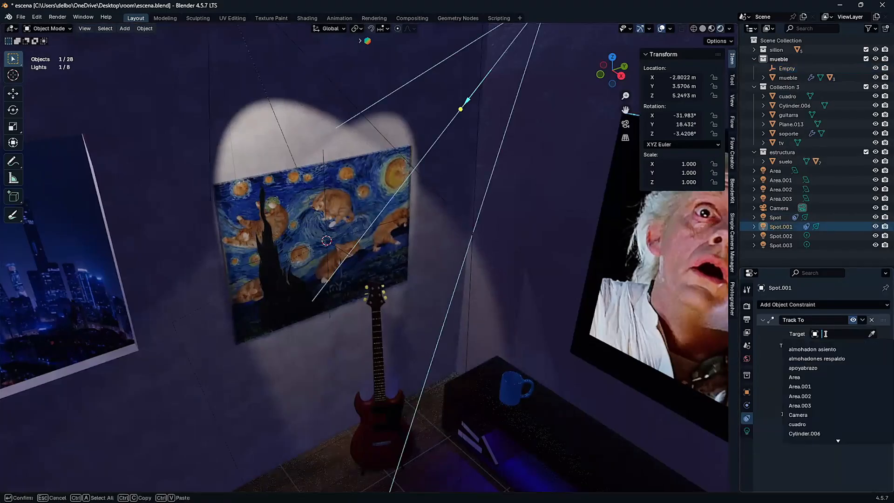
{"action": "type", "text": "empt"}
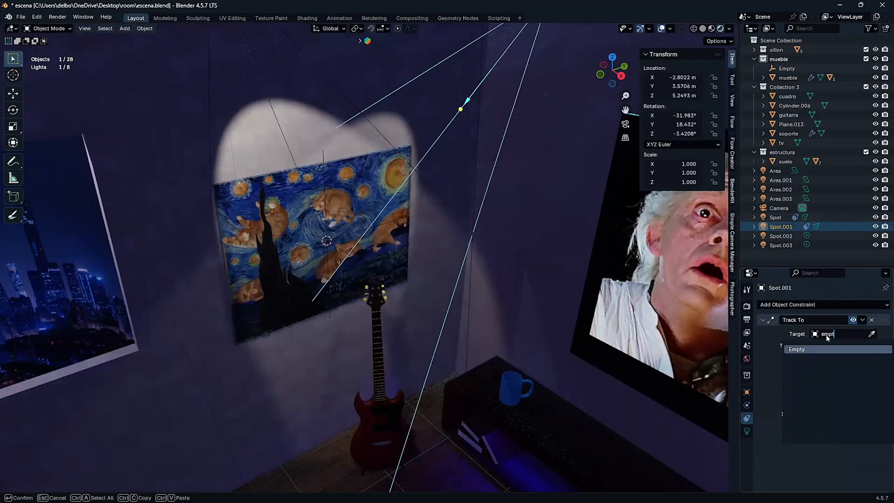
{"action": "key", "text": "Return"}
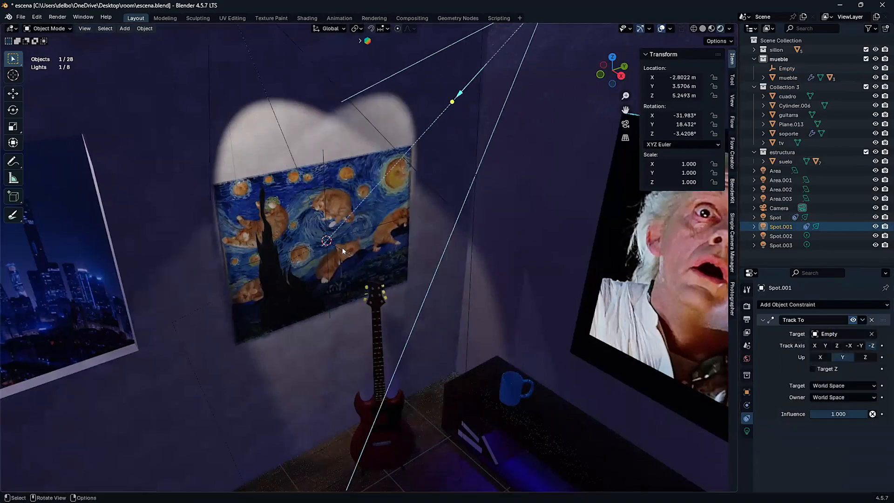
Try moving the Empty with both spotlights tracking it, leaving it at its original position on the painting
{"action": "left_click", "coordinate": [342, 247]}
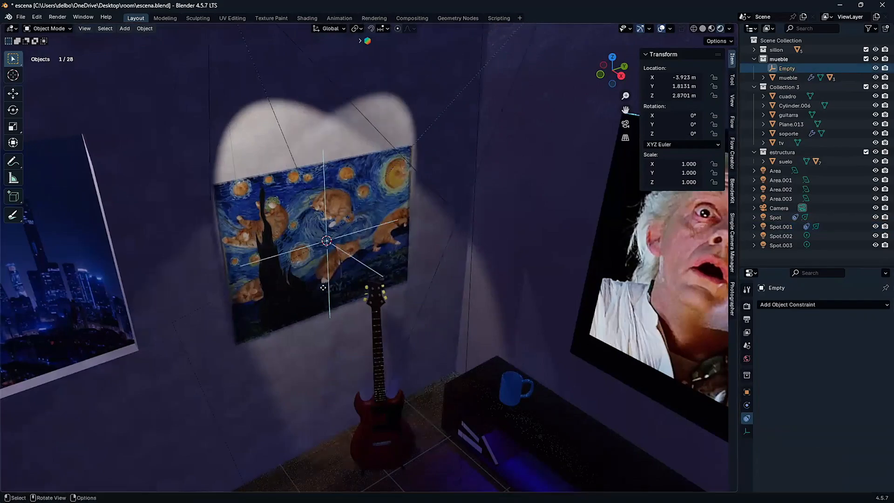
{"action": "key", "text": "g"}
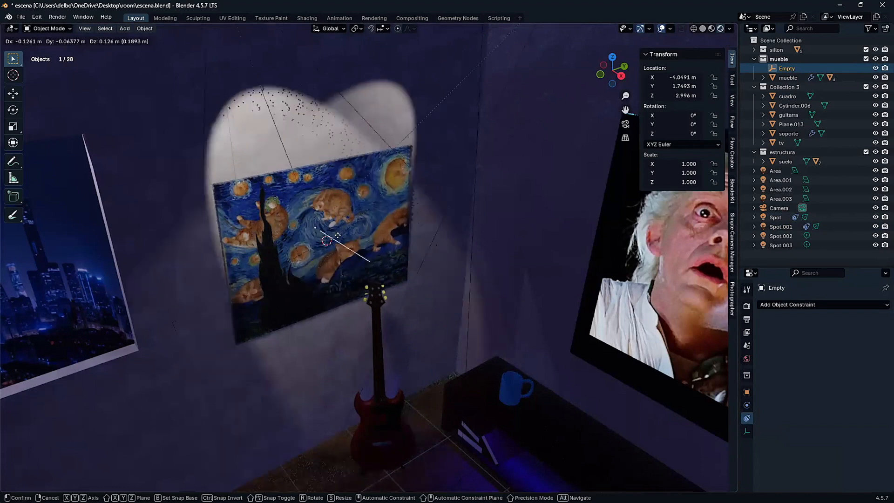
{"action": "left_click", "coordinate": [322, 253]}
Examine how the two spotlights illuminate the painting, from close up and from a view of the whole room
{"action": "mouse_move", "coordinate": [321, 253]}
{"action": "middle_mouse_down"}
{"action": "mouse_move", "coordinate": [351, 230]}
{"action": "mouse_move", "coordinate": [332, 225]}
{"action": "middle_mouse_up"}
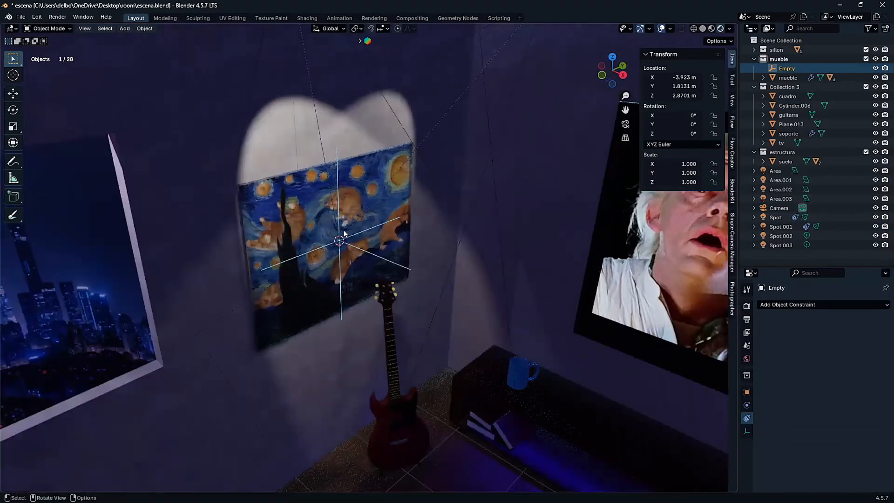
{"action": "scroll", "coordinate": [332, 225], "scroll_direction": "down", "scroll_amount": 2}
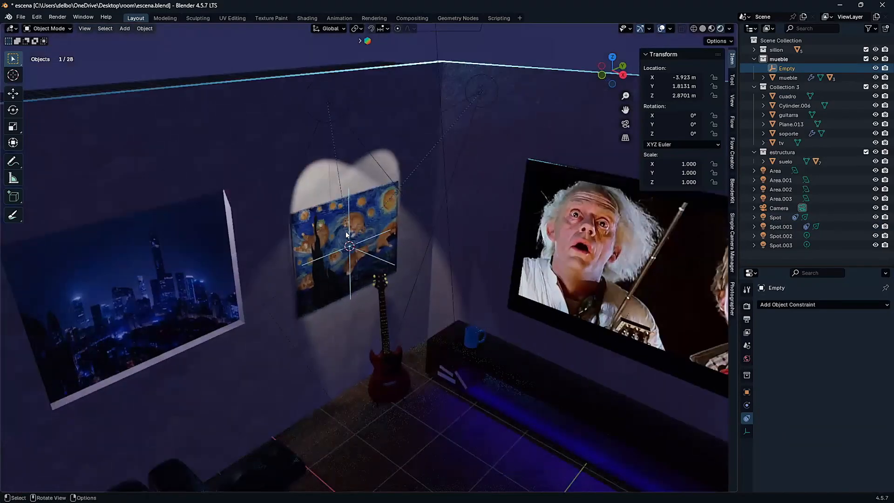
{"action": "middle_click_drag", "start_coordinate": [333, 231], "coordinate": [333, 230]}
{"action": "scroll", "coordinate": [333, 230], "scroll_direction": "up", "scroll_amount": 2}
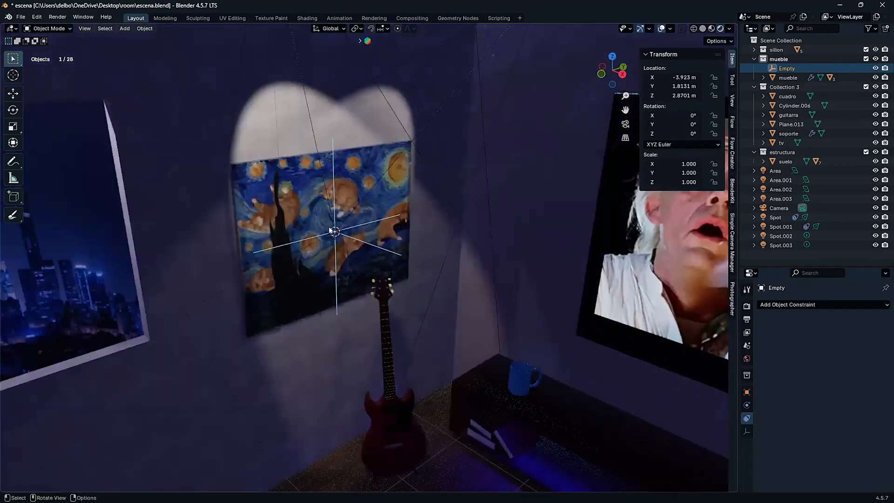
{"action": "scroll", "coordinate": [316, 252], "scroll_direction": "down", "scroll_amount": 2}
{"action": "middle_click_drag", "start_coordinate": [398, 249], "coordinate": [392, 250]}
{"action": "scroll", "coordinate": [392, 250], "scroll_direction": "down", "scroll_amount": 3}
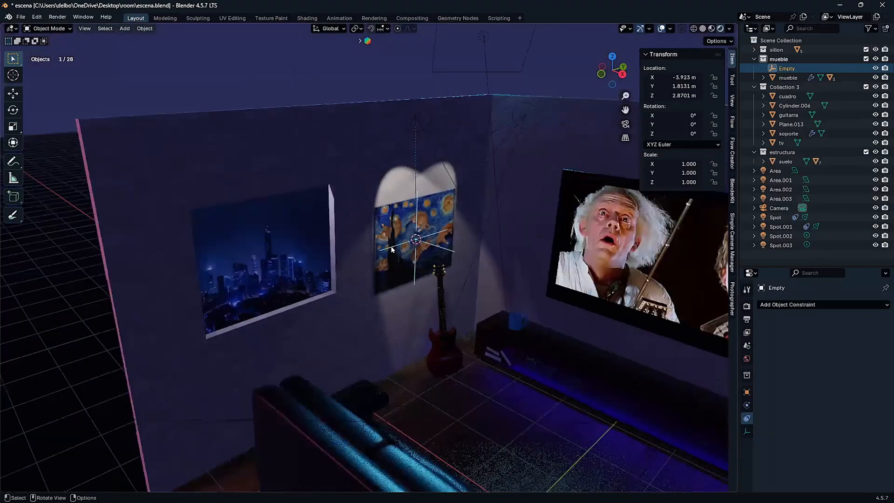
{"action": "scroll", "coordinate": [361, 276], "scroll_direction": "up", "scroll_amount": 3}
{"action": "middle_click_drag", "start_coordinate": [357, 254], "coordinate": [283, 234], "text": "shift"}
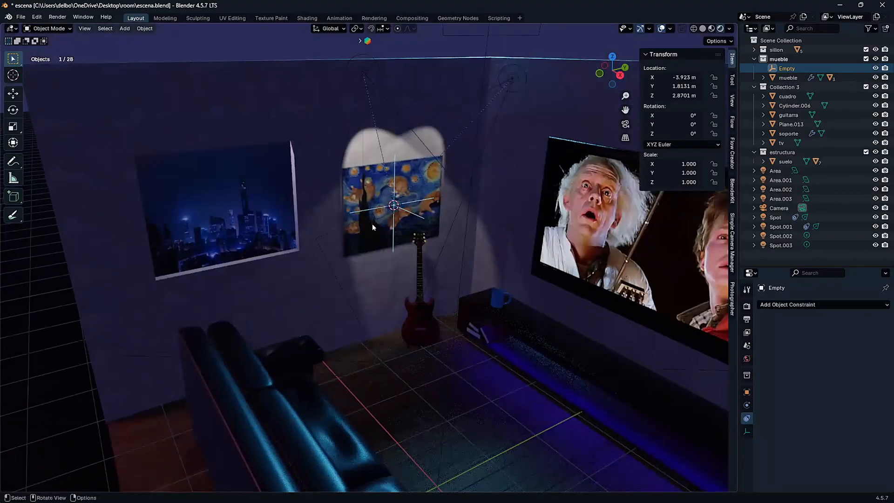
{"action": "scroll", "coordinate": [351, 234], "scroll_direction": "down", "scroll_amount": 5}
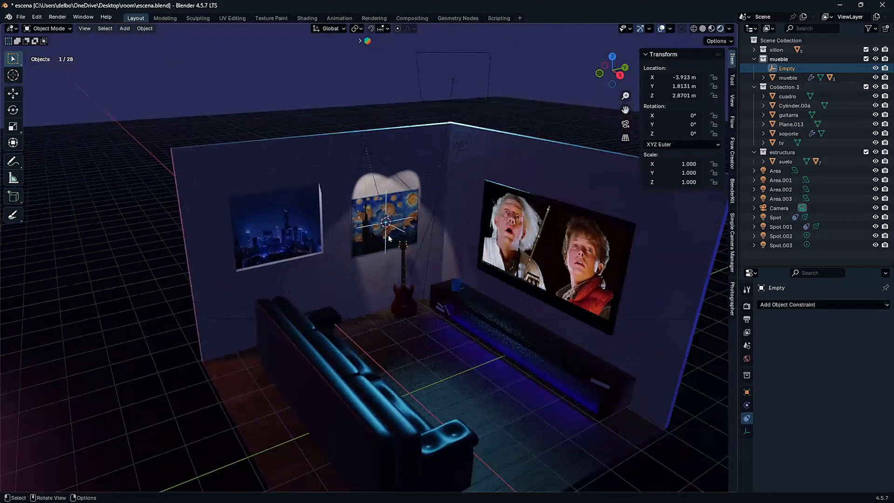
{"action": "scroll", "coordinate": [388, 237], "scroll_direction": "up", "scroll_amount": 3}
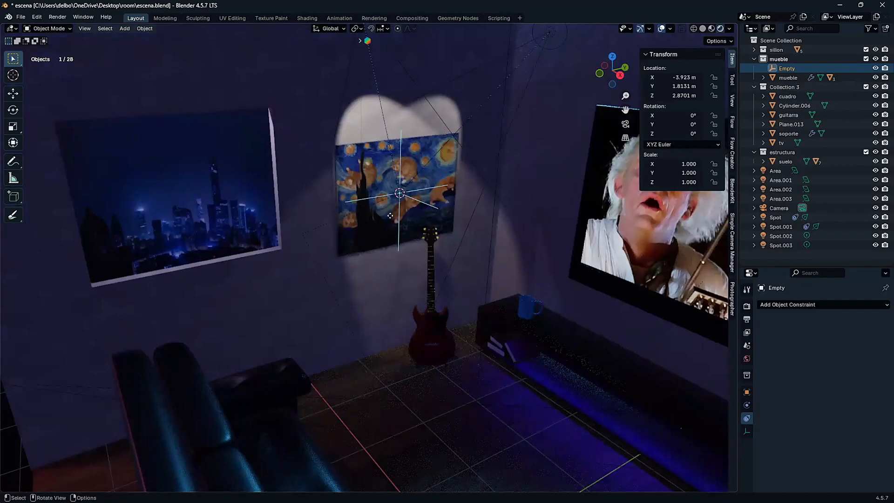
Try moving the Empty around the painting twice to compare the spotlight directions, and cancel both moves
{"action": "key", "text": "g"}
{"action": "right_click", "coordinate": [408, 211]}
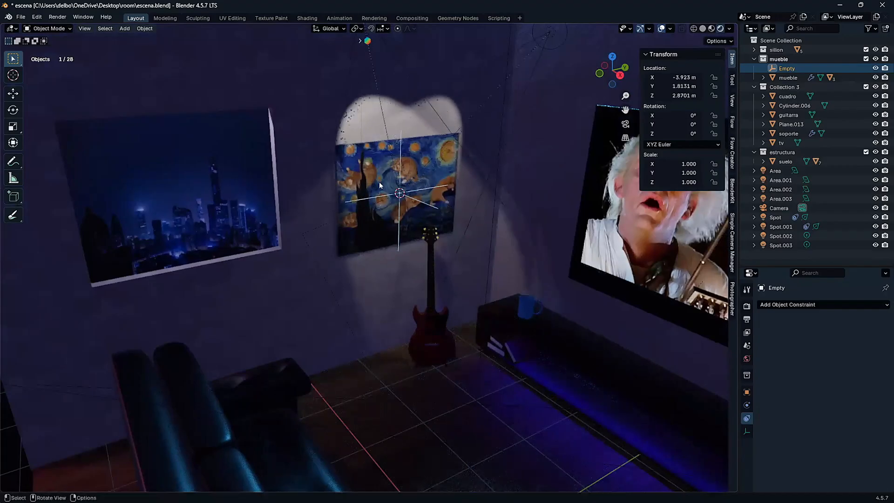
{"action": "key", "text": "g"}
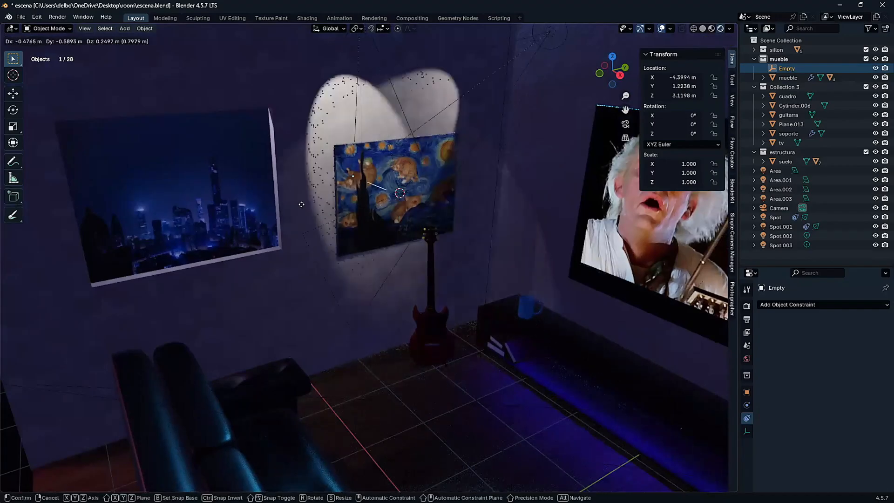
{"action": "right_click", "coordinate": [435, 229]}
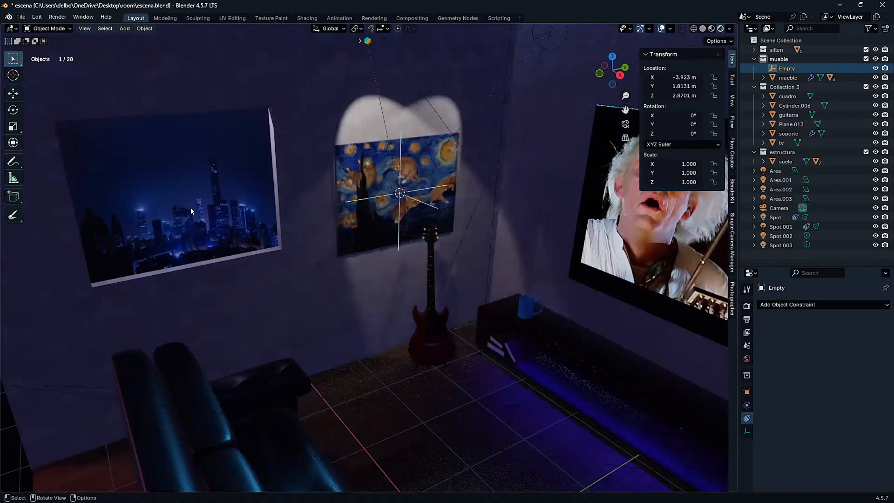
Try moving the city backdrop, Cylinder.006, outward along the X axis, away from the window, to about X -9 m
{"action": "left_click", "coordinate": [165, 215]}
{"action": "middle_click_drag", "start_coordinate": [202, 212], "coordinate": [346, 296]}
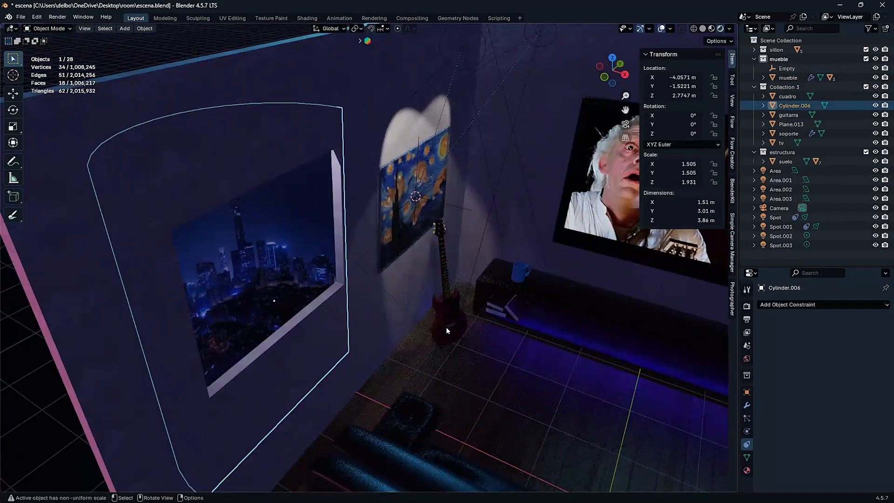
{"action": "key", "text": "g"}
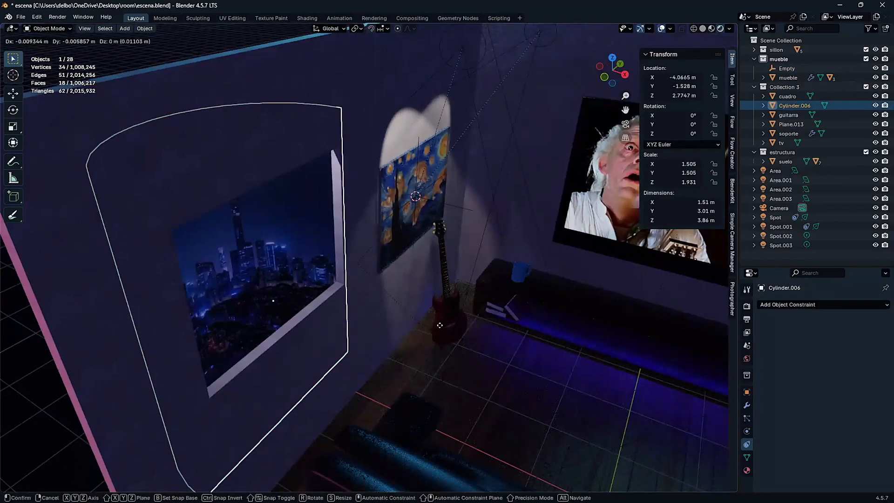
{"action": "key", "text": "x"}
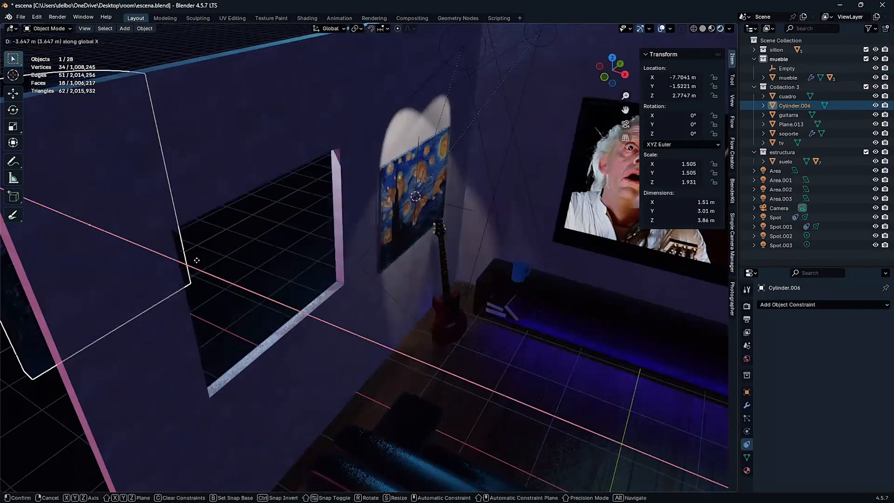
{"action": "left_click", "coordinate": [197, 260]}
Examine the displaced city backdrop and the open window from inside and outside the room, and undo the move
{"action": "middle_click_drag", "start_coordinate": [197, 261], "coordinate": [384, 295]}
{"action": "middle_click_drag", "start_coordinate": [283, 291], "coordinate": [329, 299], "text": "shift"}
{"action": "scroll", "coordinate": [309, 295], "scroll_direction": "up", "scroll_amount": 5}
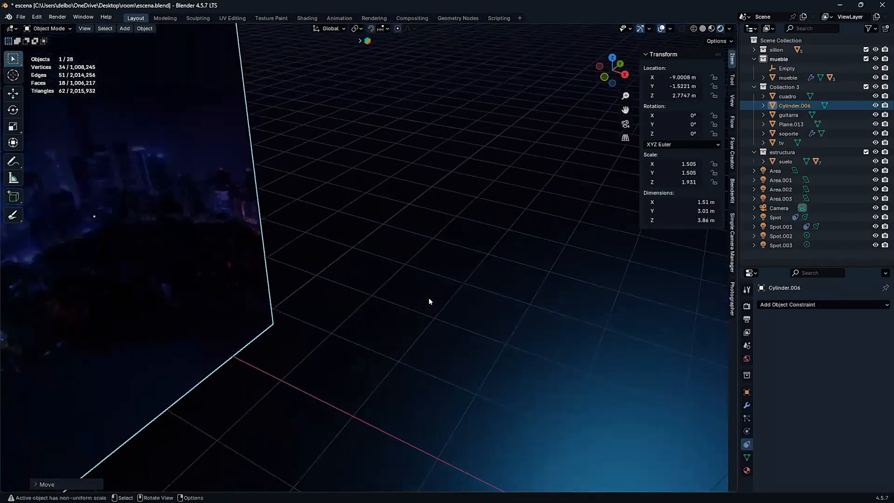
{"action": "mouse_move", "coordinate": [435, 303]}
{"action": "middle_mouse_down"}
{"action": "mouse_move", "coordinate": [197, 240]}
{"action": "mouse_move", "coordinate": [338, 308]}
{"action": "mouse_move", "coordinate": [344, 276]}
{"action": "mouse_move", "coordinate": [290, 279]}
{"action": "mouse_move", "coordinate": [364, 265]}
{"action": "mouse_move", "coordinate": [420, 268]}
{"action": "mouse_move", "coordinate": [295, 265]}
{"action": "mouse_move", "coordinate": [402, 270]}
{"action": "mouse_move", "coordinate": [485, 292]}
{"action": "mouse_move", "coordinate": [315, 279]}
{"action": "mouse_move", "coordinate": [411, 292]}
{"action": "mouse_move", "coordinate": [301, 306]}
{"action": "middle_mouse_up"}
{"action": "scroll", "coordinate": [331, 303], "scroll_direction": "down", "scroll_amount": 1}
{"action": "middle_click_drag", "start_coordinate": [459, 269], "coordinate": [395, 283], "text": "shift"}
{"action": "scroll", "coordinate": [448, 266], "scroll_direction": "up", "scroll_amount": 2}
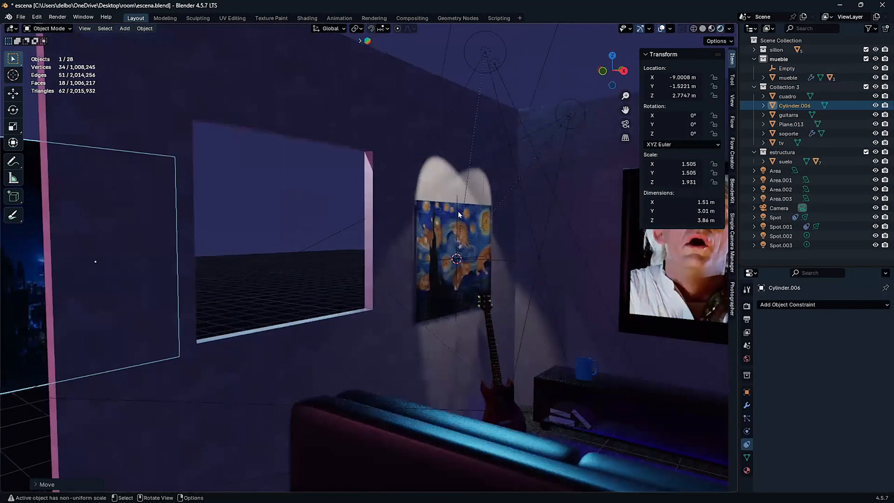
{"action": "middle_click_drag", "start_coordinate": [379, 226], "coordinate": [358, 228]}
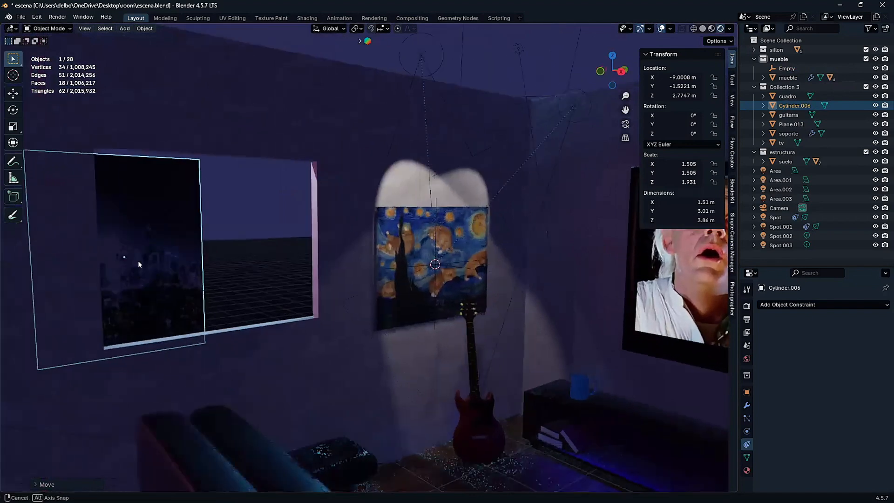
{"action": "mouse_move", "coordinate": [164, 257]}
{"action": "middle_mouse_down"}
{"action": "mouse_move", "coordinate": [293, 265]}
{"action": "mouse_move", "coordinate": [258, 231]}
{"action": "mouse_move", "coordinate": [235, 267]}
{"action": "middle_mouse_up"}
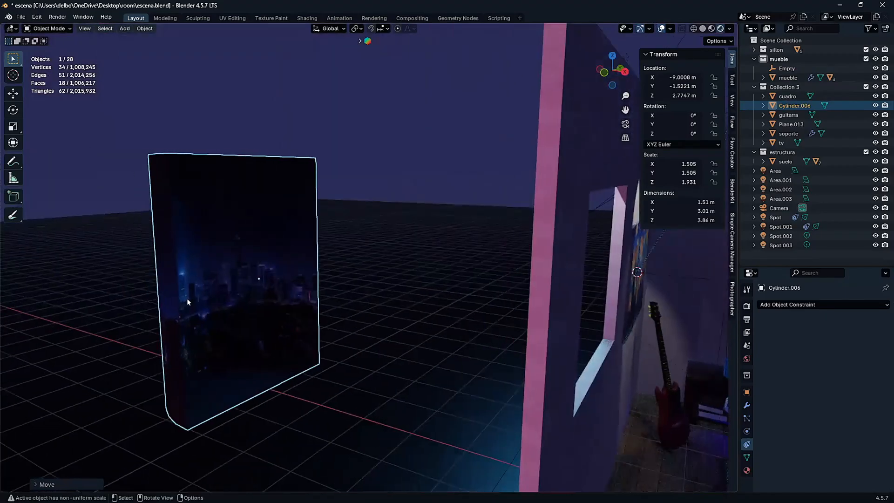
{"action": "middle_click_drag", "start_coordinate": [355, 302], "coordinate": [331, 275]}
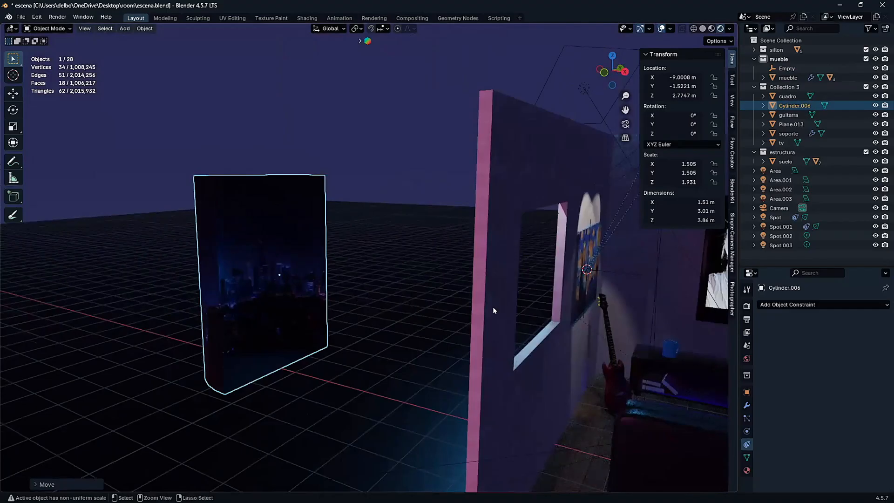
{"action": "key", "text": "ctrl+z"}
View the whole room through the scene camera and select the Area light above the back corner
{"action": "mouse_move", "coordinate": [556, 303]}
{"action": "middle_mouse_down"}
{"action": "mouse_move", "coordinate": [387, 283]}
{"action": "mouse_move", "coordinate": [422, 281]}
{"action": "mouse_move", "coordinate": [386, 275]}
{"action": "mouse_move", "coordinate": [417, 266]}
{"action": "mouse_move", "coordinate": [439, 270]}
{"action": "mouse_move", "coordinate": [437, 279]}
{"action": "mouse_move", "coordinate": [277, 291]}
{"action": "mouse_move", "coordinate": [442, 300]}
{"action": "mouse_move", "coordinate": [273, 296]}
{"action": "mouse_move", "coordinate": [287, 298]}
{"action": "mouse_move", "coordinate": [205, 282]}
{"action": "mouse_move", "coordinate": [239, 283]}
{"action": "mouse_move", "coordinate": [173, 256]}
{"action": "middle_mouse_up"}
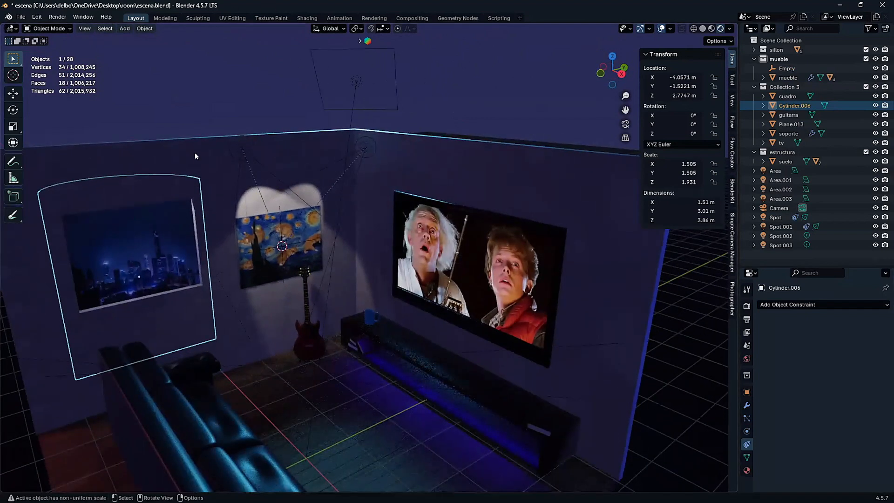
{"action": "middle_click_drag", "start_coordinate": [213, 136], "coordinate": [285, 39]}
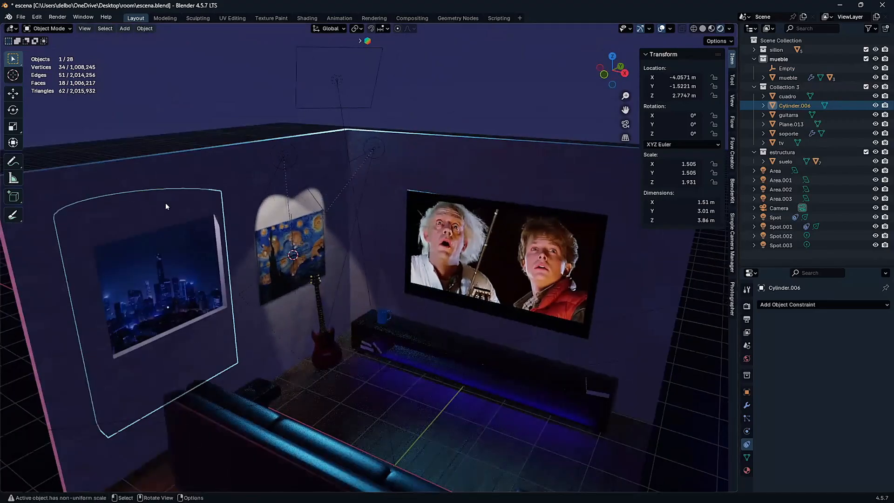
{"action": "scroll", "coordinate": [166, 202], "scroll_direction": "down", "scroll_amount": 2}
{"action": "middle_click_drag", "start_coordinate": [160, 202], "coordinate": [261, 259]}
{"action": "scroll", "coordinate": [258, 238], "scroll_direction": "down", "scroll_amount": 1}
{"action": "key", "text": "KP_0"}
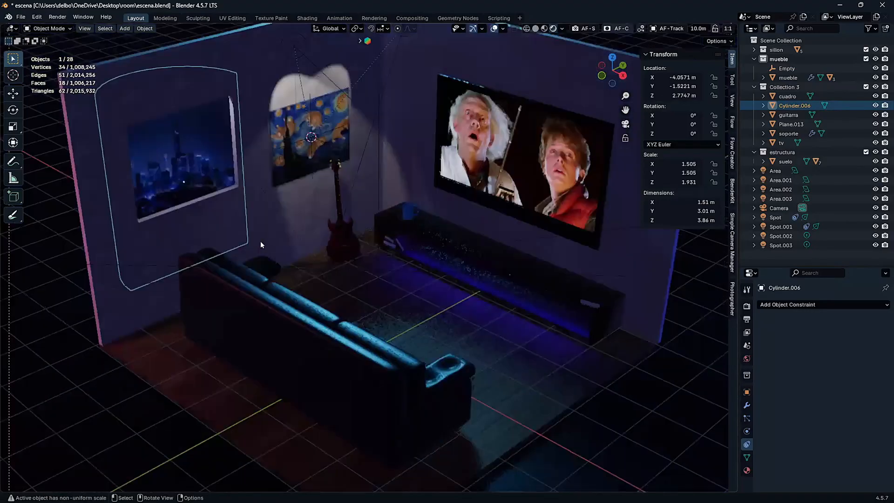
{"action": "scroll", "coordinate": [353, 279], "scroll_direction": "down", "scroll_amount": 3}
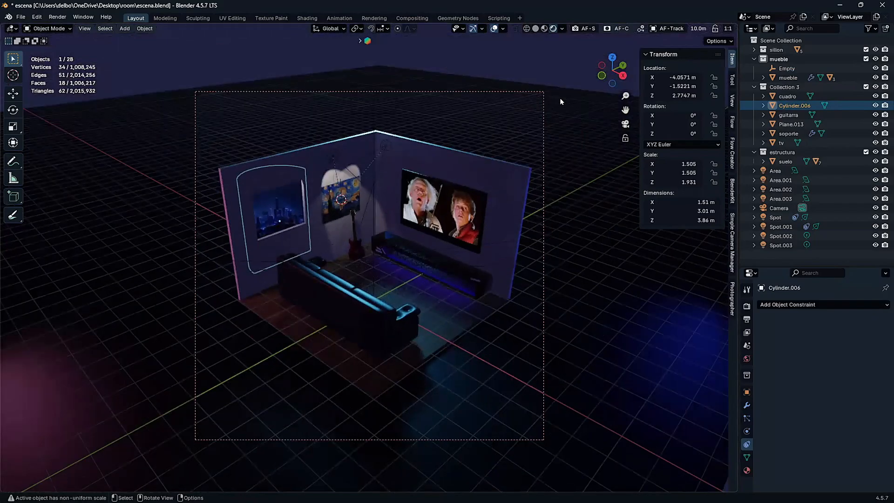
{"action": "left_click", "coordinate": [513, 66]}
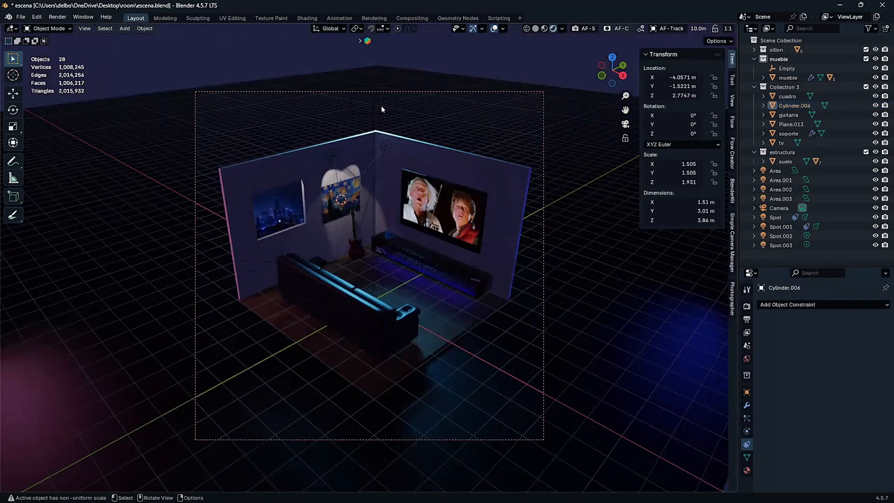
{"action": "left_click", "coordinate": [380, 110]}
{"action": "left_click", "coordinate": [372, 98]}
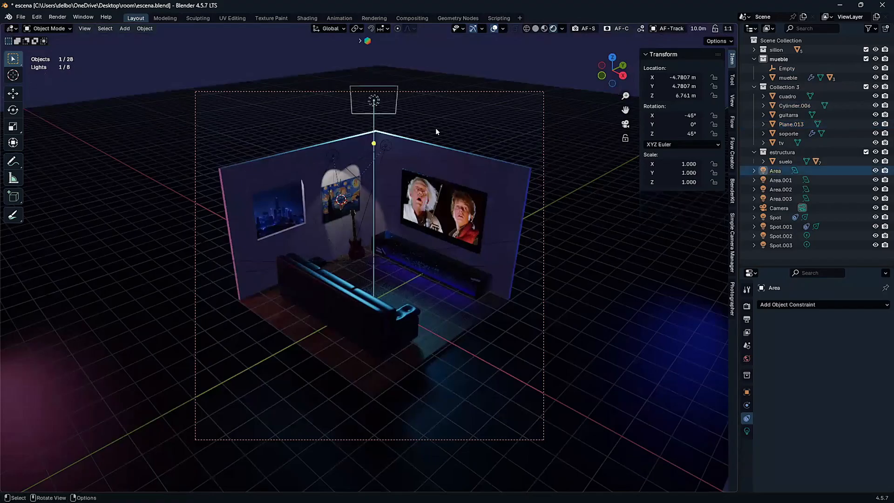
Link the city image texture's Color to the Emission Color in Cylinder.006's material and set the Emission Strength to 0.7
{"action": "left_click", "coordinate": [283, 201]}
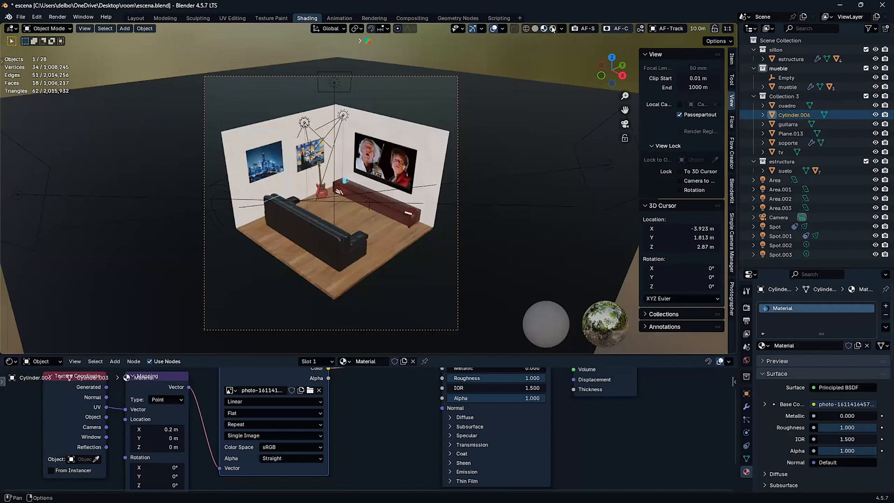
{"action": "key", "text": "Home"}
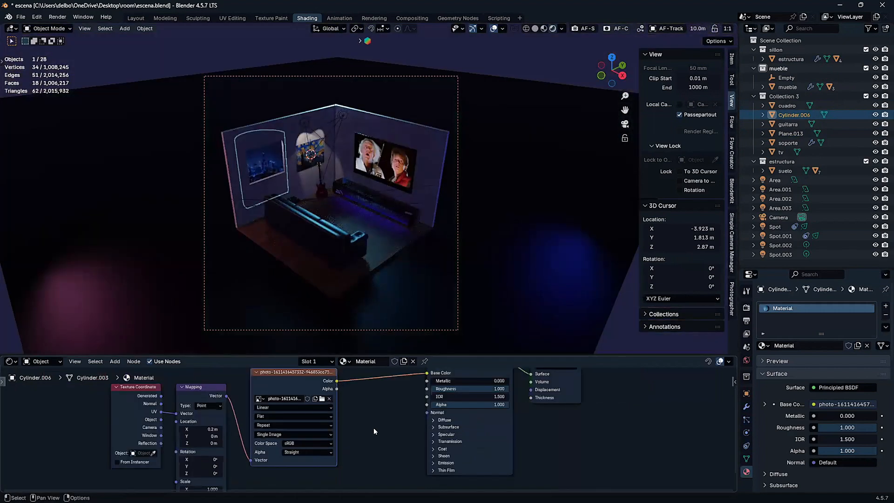
{"action": "left_click", "coordinate": [419, 455]}
{"action": "scroll", "coordinate": [363, 426], "scroll_direction": "up", "scroll_amount": 1}
{"action": "left_click_drag", "start_coordinate": [342, 388], "coordinate": [384, 446]}
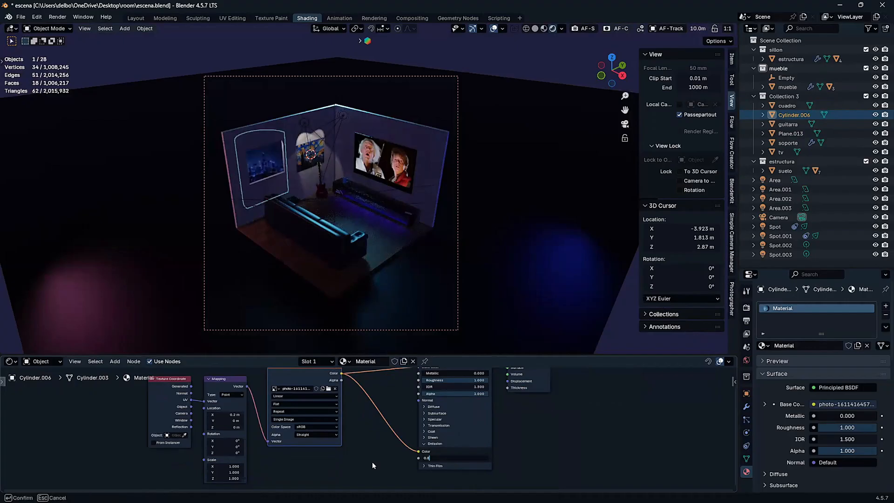
{"action": "mouse_move", "coordinate": [449, 458]}
{"action": "left_mouse_down"}
{"action": "mouse_move", "coordinate": [479, 459]}
{"action": "mouse_move", "coordinate": [442, 458]}
{"action": "left_mouse_up"}
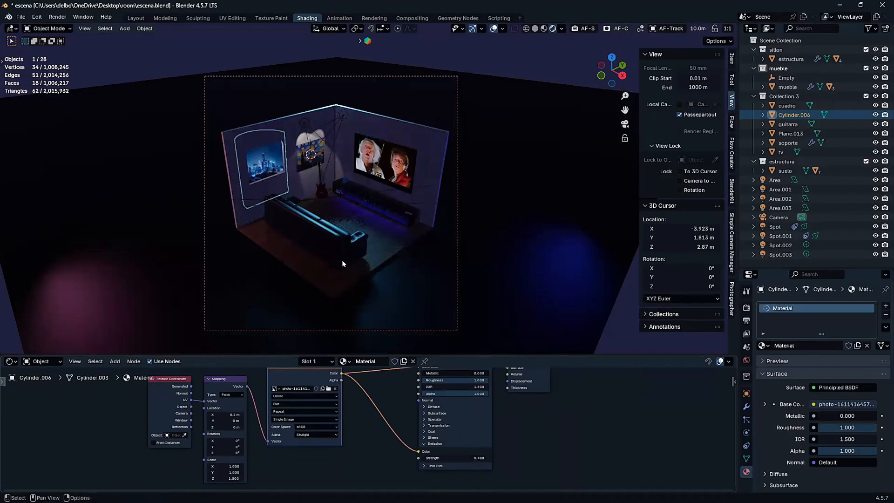
Hide the camera and all area and spot lights, from Area through Spot.003, in the viewport
{"action": "scroll", "coordinate": [340, 256], "scroll_direction": "up", "scroll_amount": 2}
{"action": "middle_click_drag", "start_coordinate": [338, 188], "coordinate": [294, 267]}
{"action": "scroll", "coordinate": [322, 198], "scroll_direction": "up", "scroll_amount": 4}
{"action": "scroll", "coordinate": [281, 181], "scroll_direction": "down", "scroll_amount": 4}
{"action": "scroll", "coordinate": [287, 254], "scroll_direction": "down", "scroll_amount": 5}
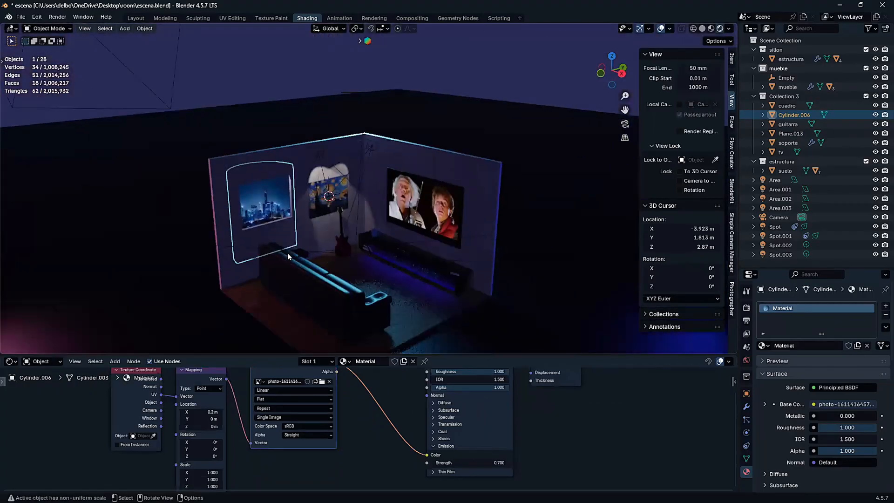
{"action": "scroll", "coordinate": [286, 252], "scroll_direction": "down", "scroll_amount": 6}
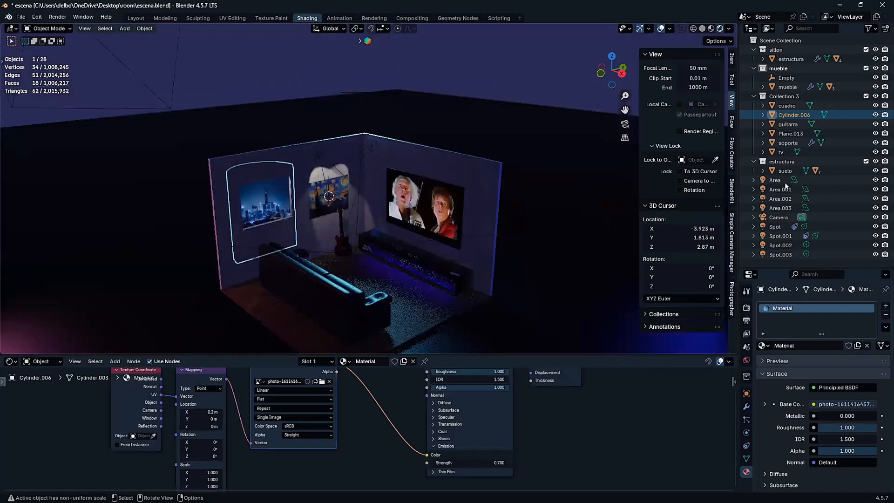
{"action": "left_click_drag", "start_coordinate": [875, 180], "coordinate": [875, 237]}
{"action": "left_click", "coordinate": [875, 244]}
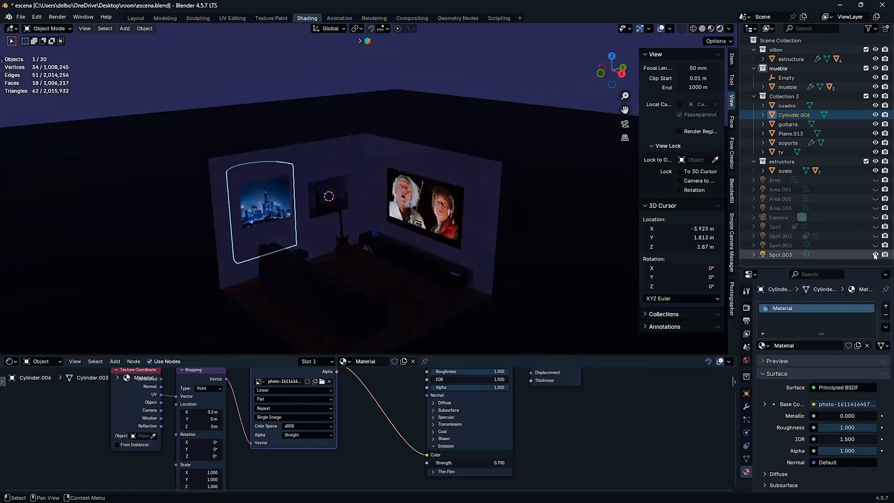
{"action": "left_click", "coordinate": [875, 254]}
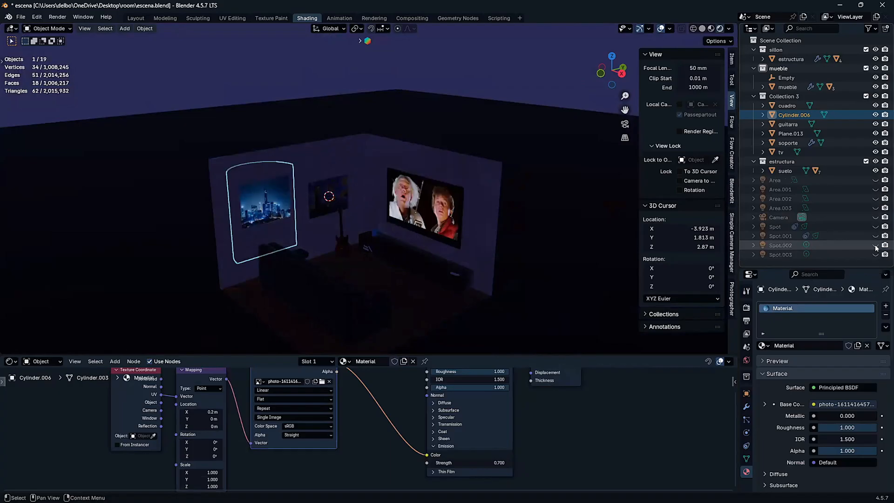
Show Spot.003 temporarily, frame it to check where it sits in the room, and hide it again
{"action": "left_click", "coordinate": [875, 255]}
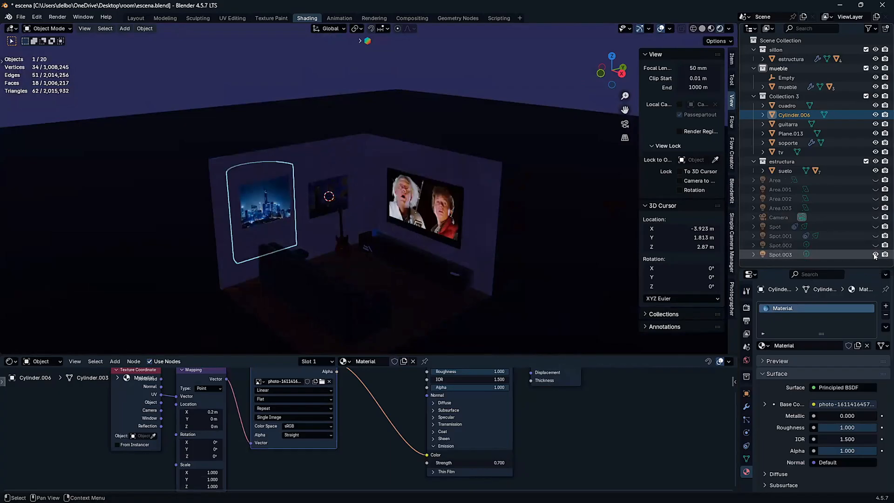
{"action": "left_click", "coordinate": [776, 254]}
{"action": "key", "text": "KP_Decimal"}
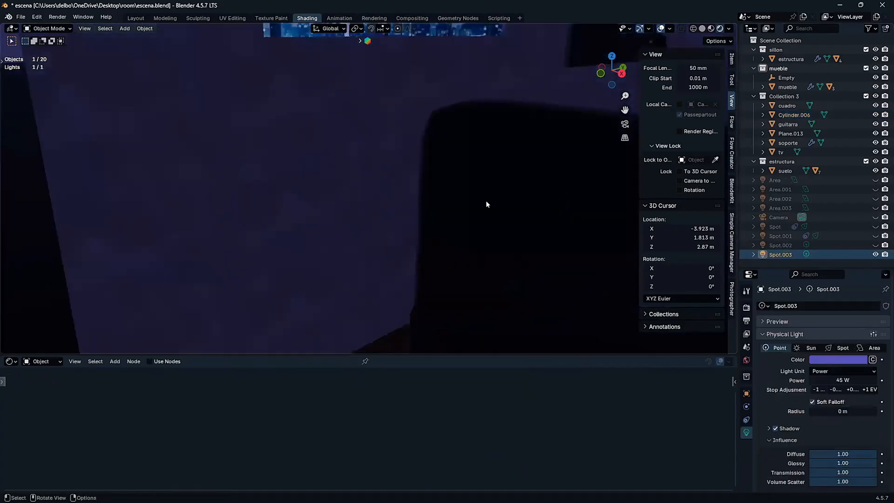
{"action": "left_click", "coordinate": [875, 254]}
{"action": "scroll", "coordinate": [459, 144], "scroll_direction": "down", "scroll_amount": 4}
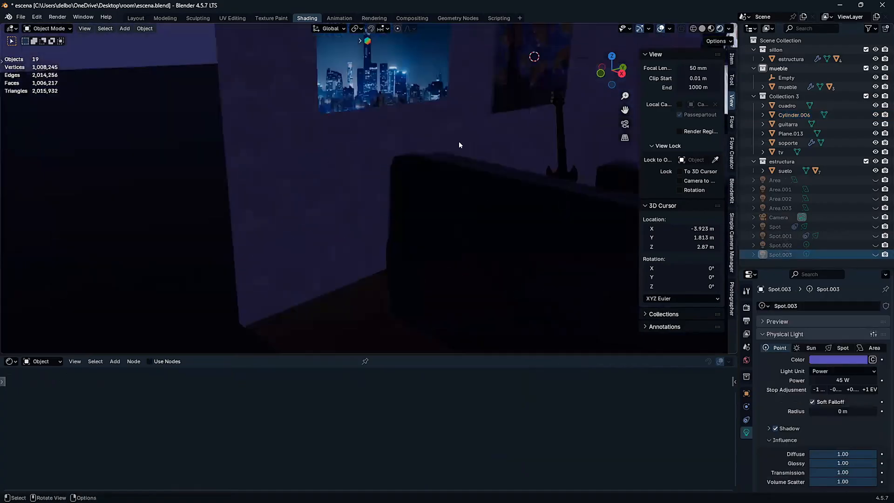
Set the Emission Strength of the city backdrop's material to 1.0
{"action": "left_click", "coordinate": [381, 89]}
{"action": "scroll", "coordinate": [285, 133], "scroll_direction": "down", "scroll_amount": 6}
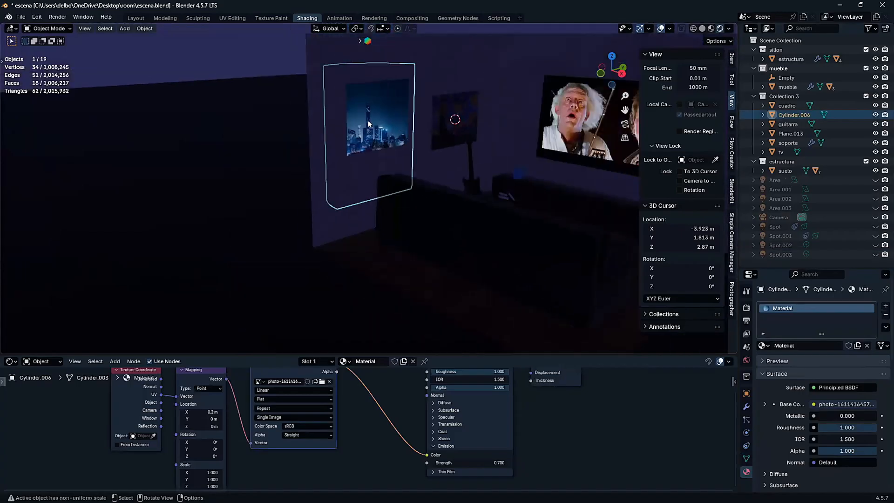
{"action": "left_click_drag", "start_coordinate": [461, 463], "coordinate": [461, 463]}
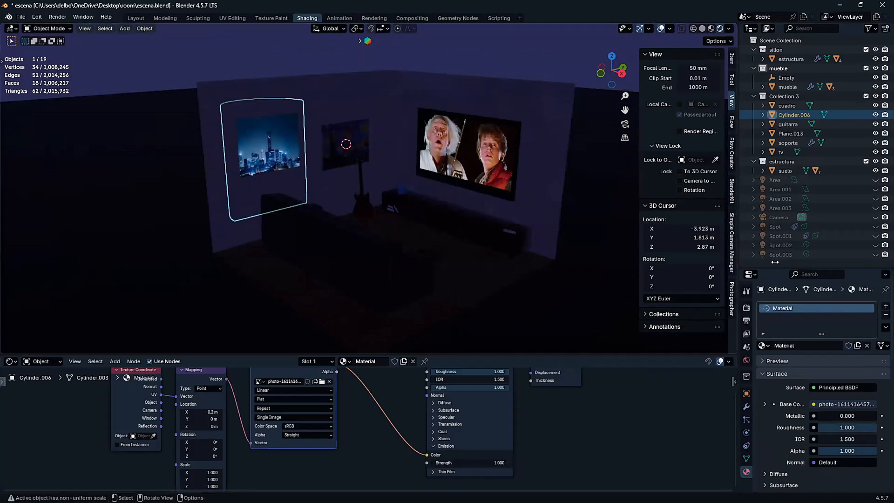
Show Spot.002 temporarily to check its effect on the window, and hide it again to view the unlit room
{"action": "left_click", "coordinate": [875, 246]}
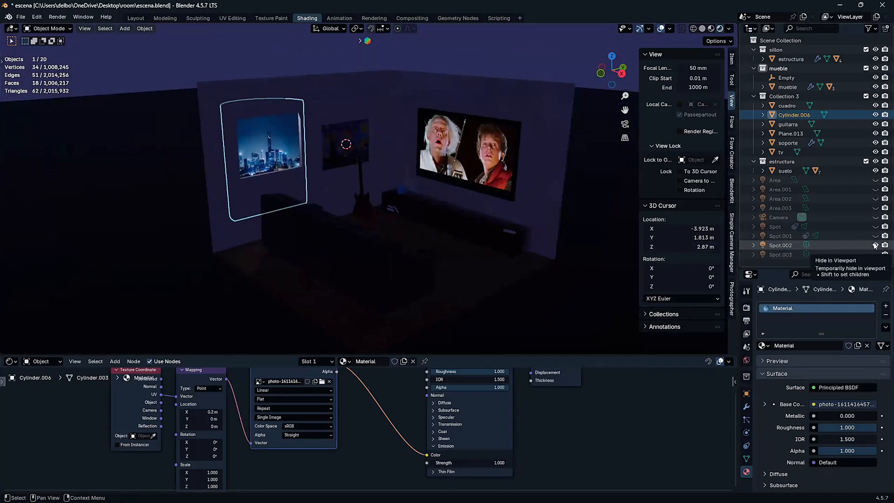
{"action": "left_click", "coordinate": [875, 245]}
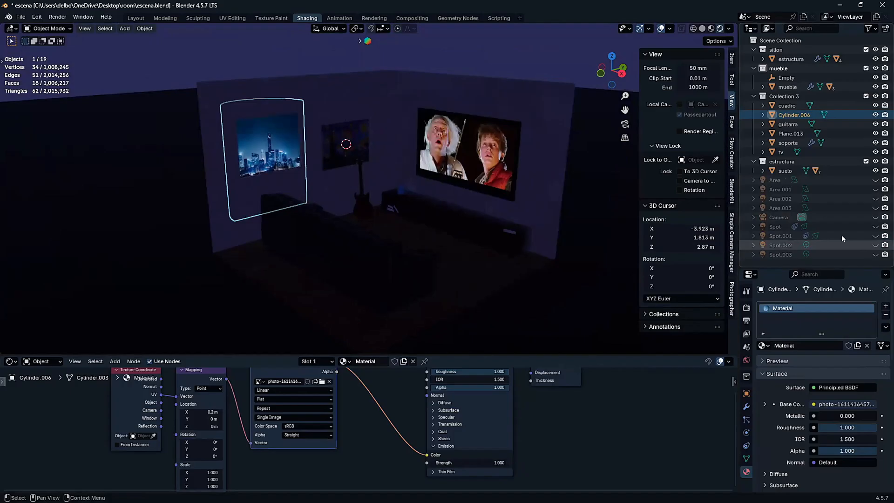
{"action": "mouse_move", "coordinate": [338, 169]}
{"action": "middle_mouse_down"}
{"action": "mouse_move", "coordinate": [242, 160]}
{"action": "mouse_move", "coordinate": [323, 153]}
{"action": "mouse_move", "coordinate": [253, 150]}
{"action": "mouse_move", "coordinate": [247, 166]}
{"action": "middle_mouse_up"}
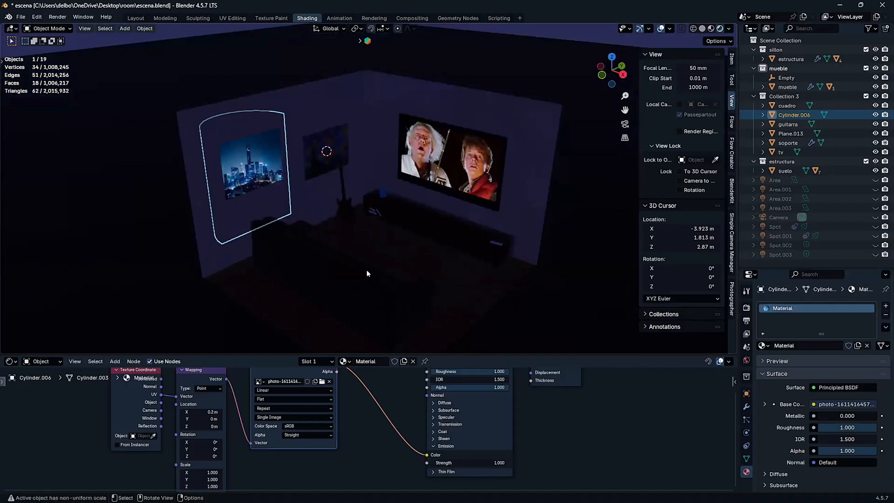
Show the lights Area, Area.001, Area.002 and Area.003 one by one to compare their contributions to the room
{"action": "left_click", "coordinate": [875, 181]}
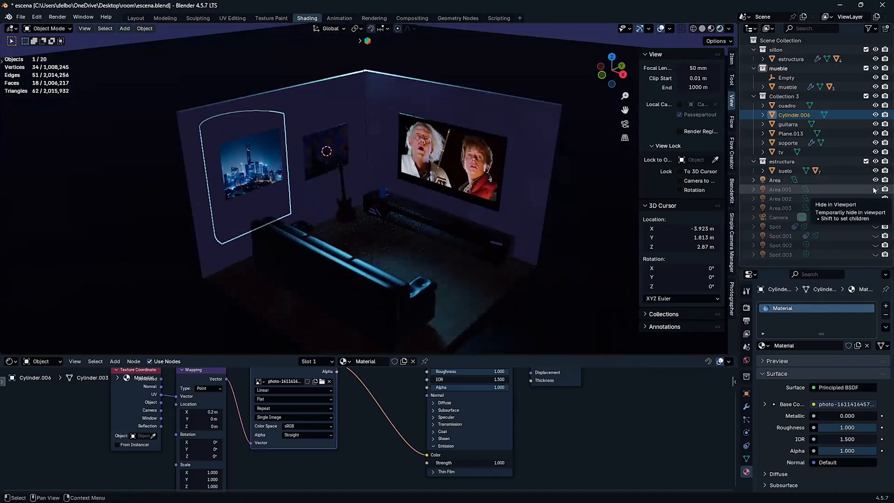
{"action": "left_click", "coordinate": [874, 190]}
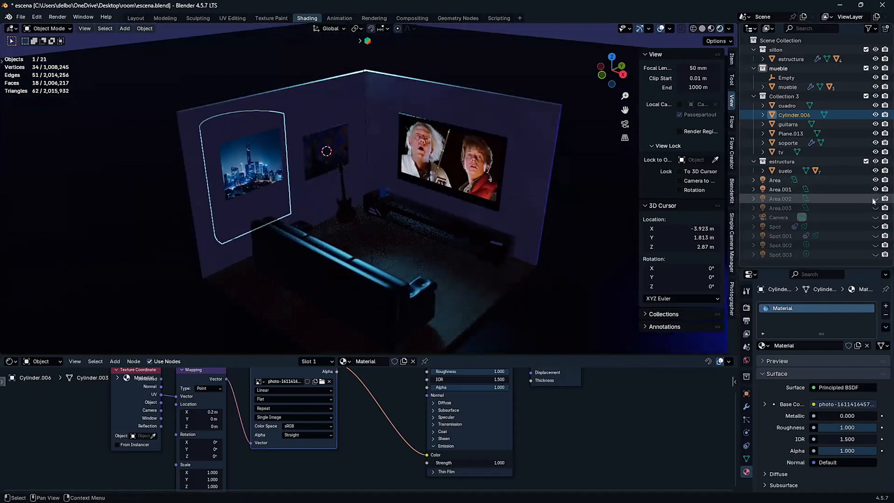
{"action": "left_click", "coordinate": [875, 199]}
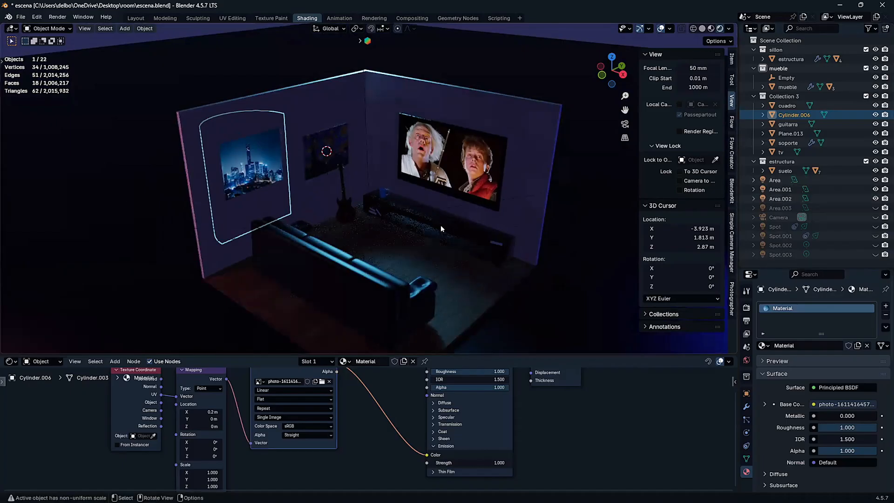
{"action": "scroll", "coordinate": [599, 229], "scroll_direction": "down", "scroll_amount": 5}
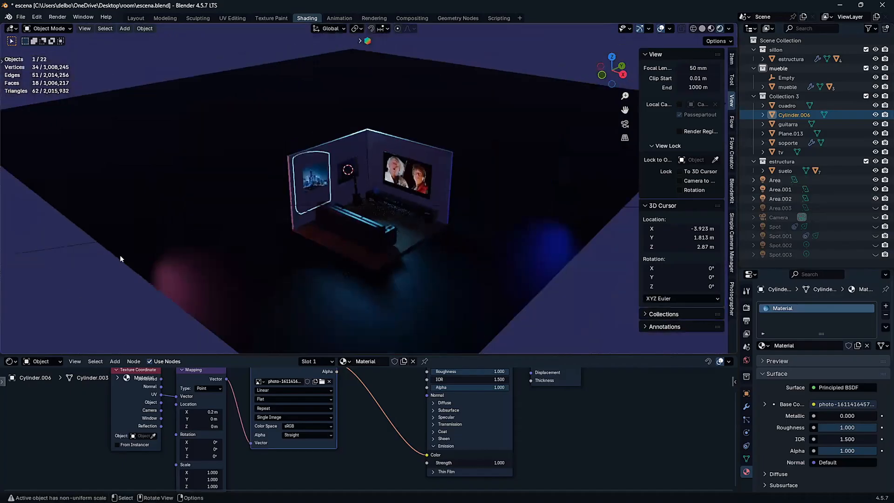
{"action": "left_click", "coordinate": [875, 209]}
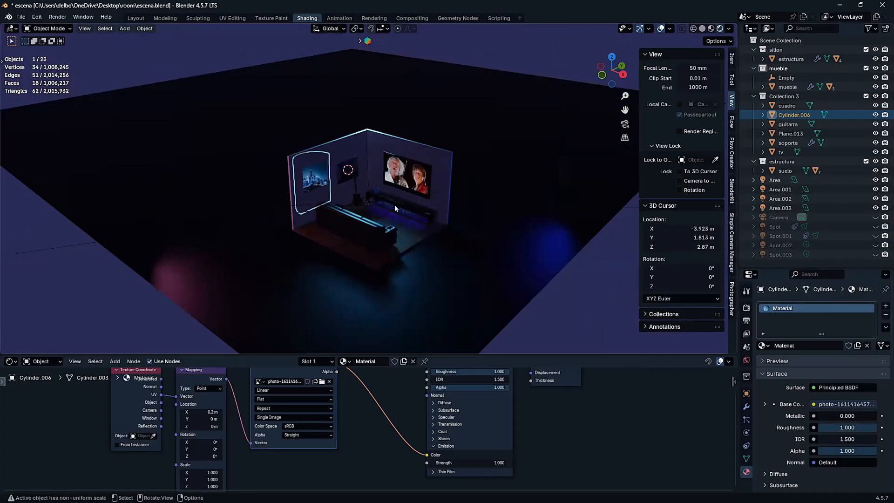
Unhide the Camera, Spot.001 and Spot.002 in the scene
{"action": "scroll", "coordinate": [395, 204], "scroll_direction": "up", "scroll_amount": 2}
{"action": "left_click", "coordinate": [875, 218]}
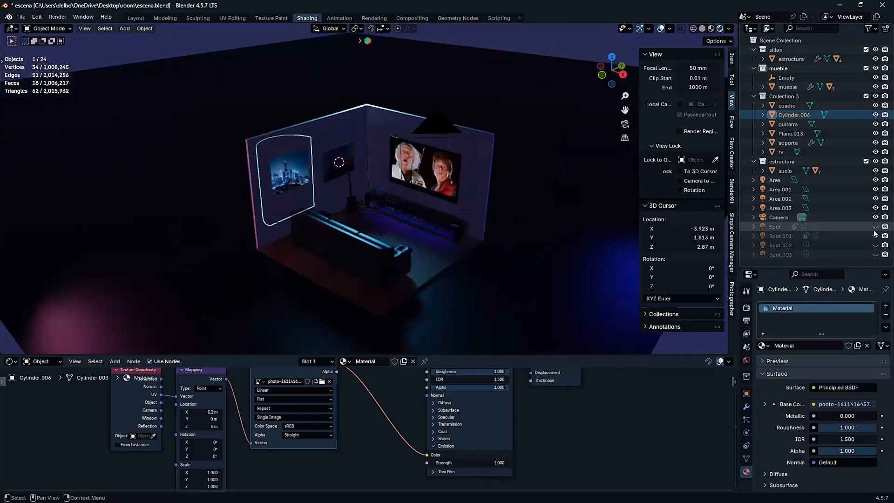
{"action": "left_click", "coordinate": [875, 236]}
{"action": "left_click", "coordinate": [875, 245]}
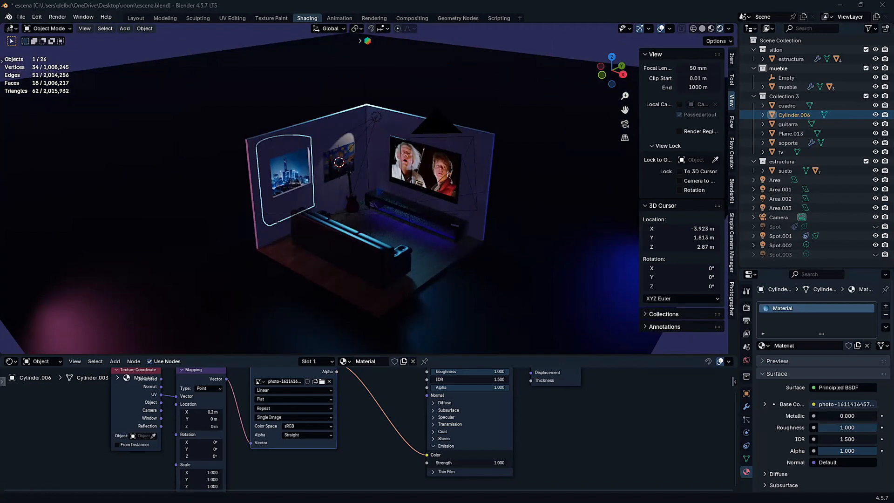
Switch to the image viewer to review the full render Untitled.png, and advance to the next image
{"action": "key", "text": "alt+Tab"}
{"action": "double_click", "coordinate": [449, 61]}
{"action": "scroll", "coordinate": [424, 214], "scroll_direction": "down", "scroll_amount": 6}
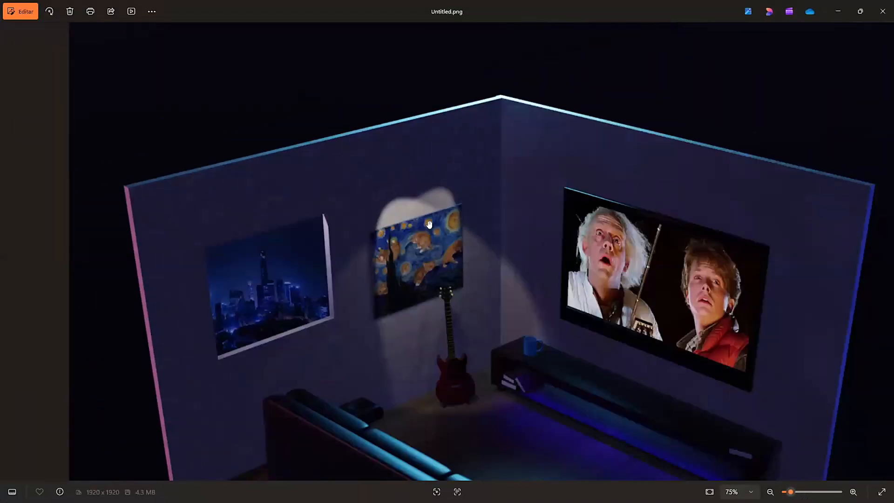
{"action": "scroll", "coordinate": [429, 224], "scroll_direction": "down", "scroll_amount": 4}
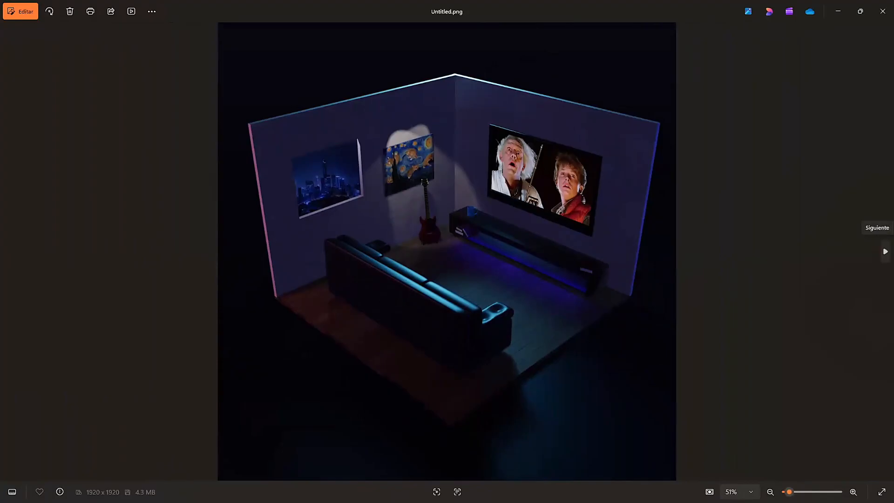
{"action": "left_click", "coordinate": [885, 251]}
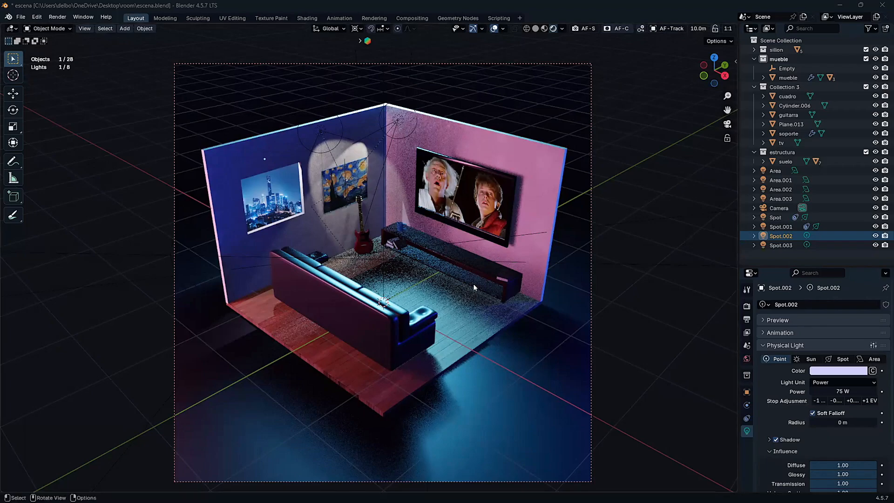
Select the TV furniture and show its transform values while examining the lit room in the camera view
{"action": "left_click", "coordinate": [476, 305]}
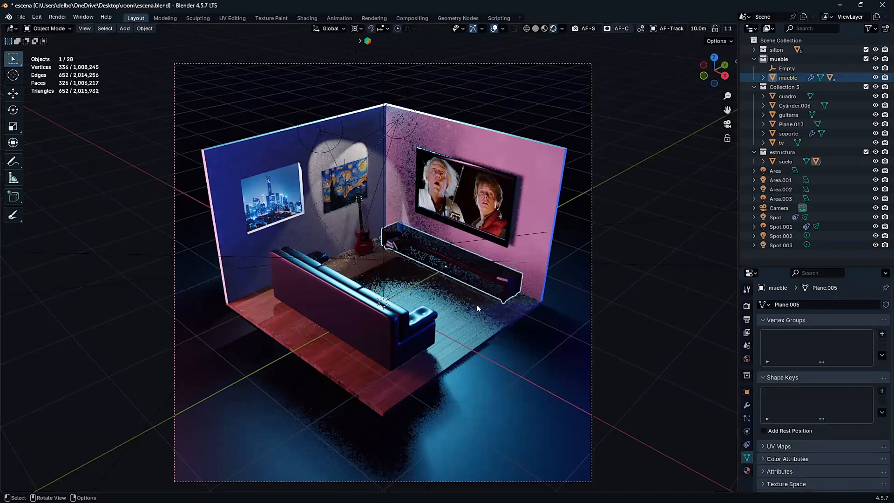
{"action": "scroll", "coordinate": [403, 228], "scroll_direction": "up", "scroll_amount": 3}
{"action": "scroll", "coordinate": [374, 208], "scroll_direction": "up", "scroll_amount": 2}
{"action": "key", "text": "n"}
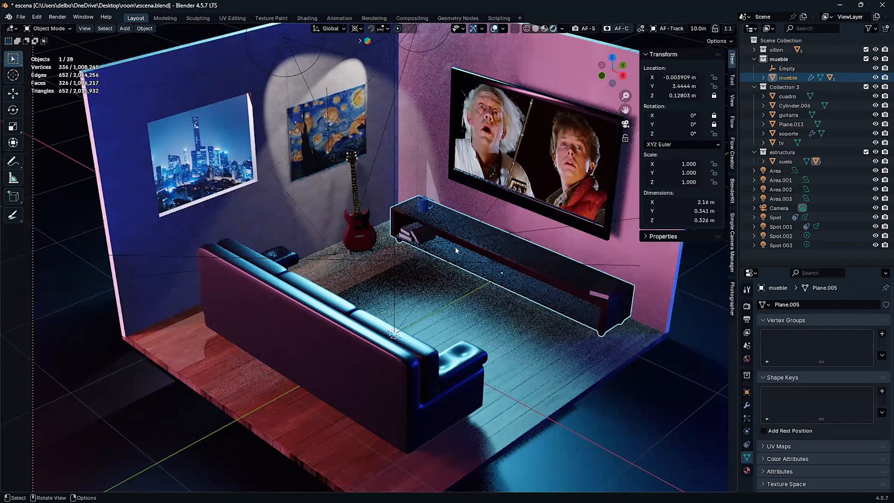
{"action": "scroll", "coordinate": [560, 367], "scroll_direction": "down", "scroll_amount": 2}
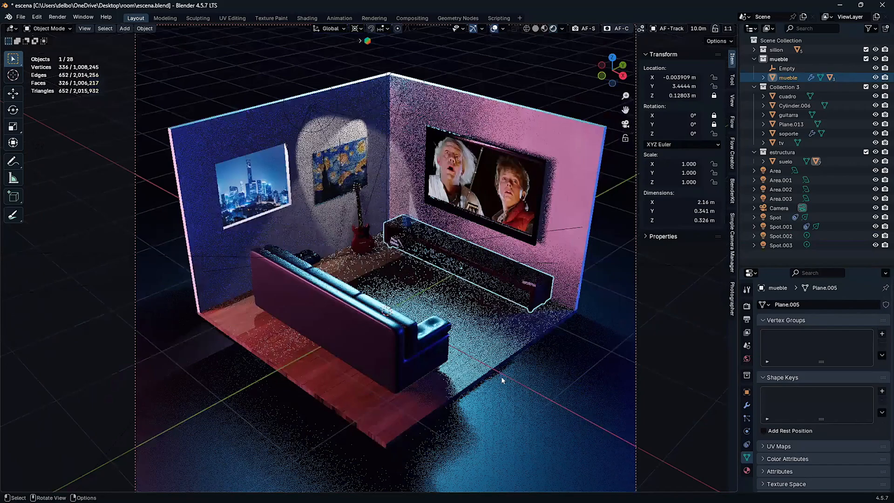
{"action": "scroll", "coordinate": [501, 376], "scroll_direction": "up", "scroll_amount": 1}
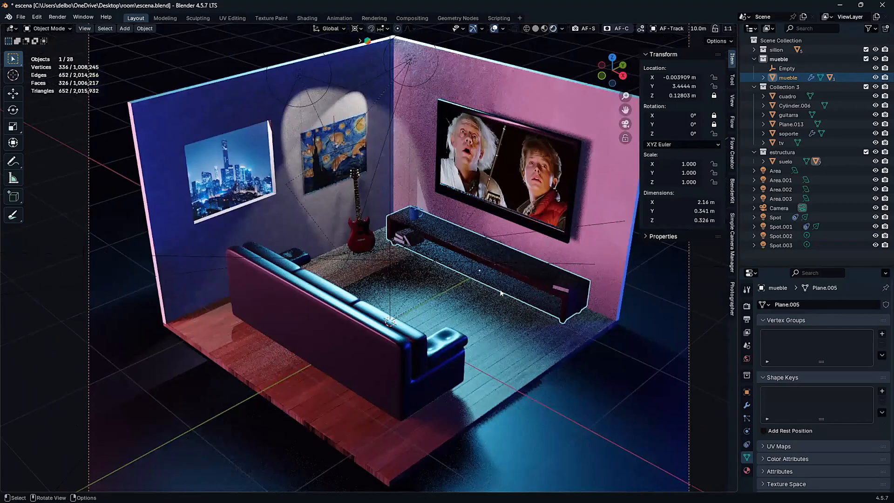
{"action": "scroll", "coordinate": [501, 292], "scroll_direction": "down", "scroll_amount": 1}
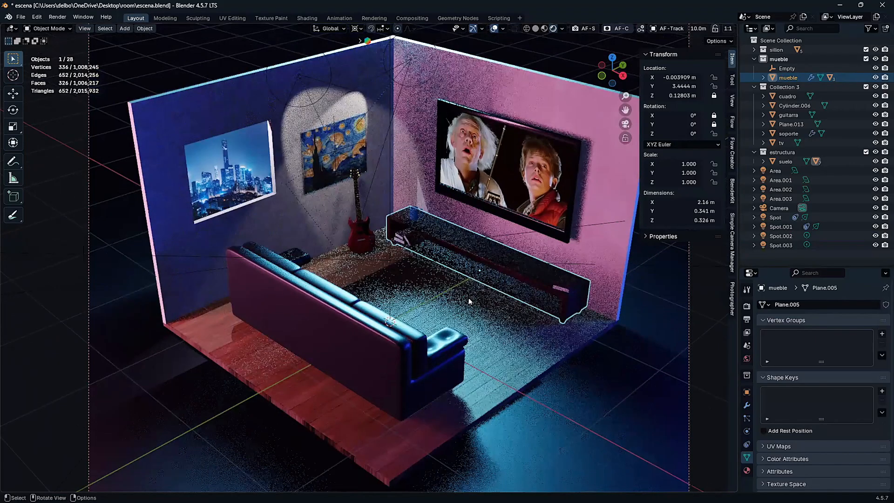
{"action": "scroll", "coordinate": [465, 312], "scroll_direction": "up", "scroll_amount": 2}
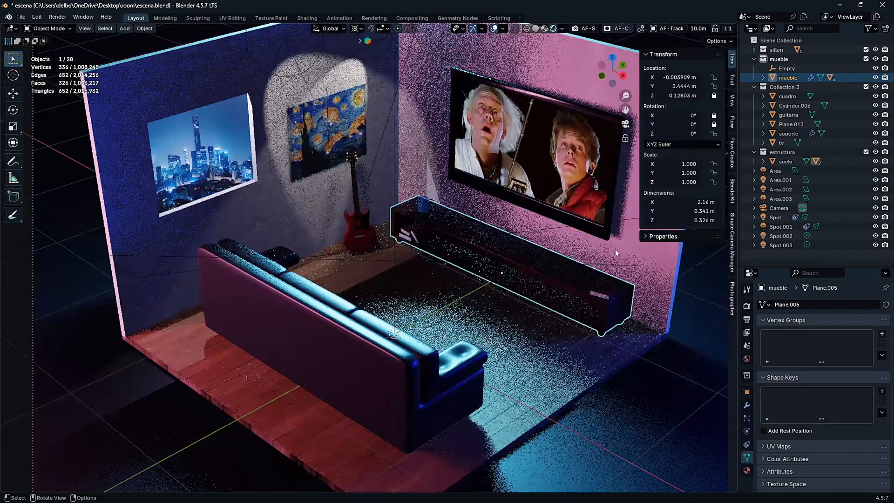
Select the floor object suelo and check how the coloured lights fall across it and the whole room
{"action": "middle_click_drag", "start_coordinate": [462, 329], "coordinate": [446, 332], "text": "shift"}
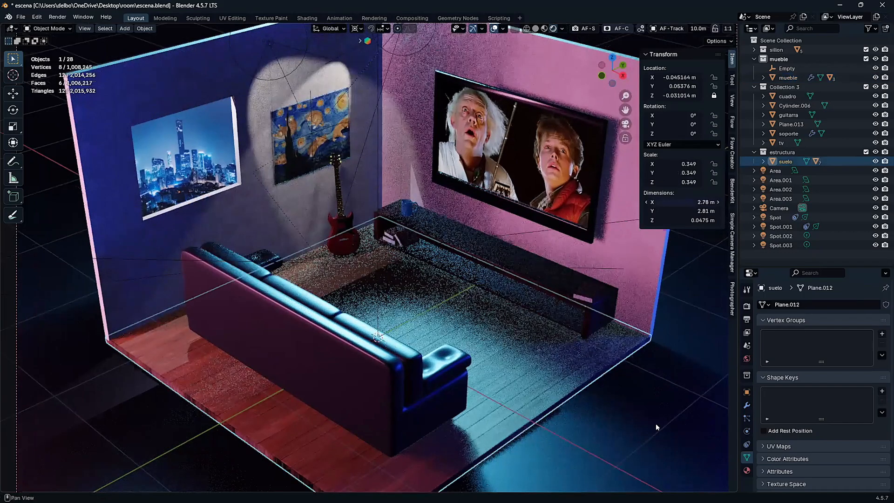
{"action": "left_click", "coordinate": [487, 363]}
{"action": "left_click", "coordinate": [516, 363]}
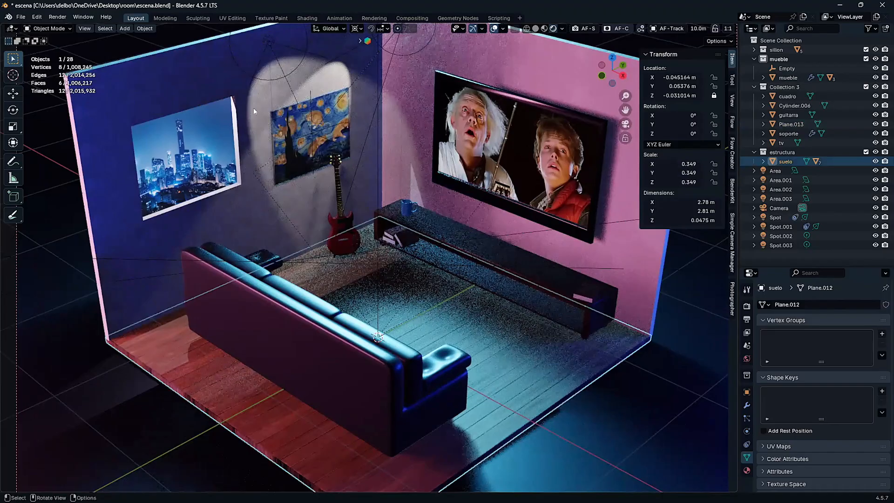
{"action": "scroll", "coordinate": [254, 111], "scroll_direction": "down", "scroll_amount": 3}
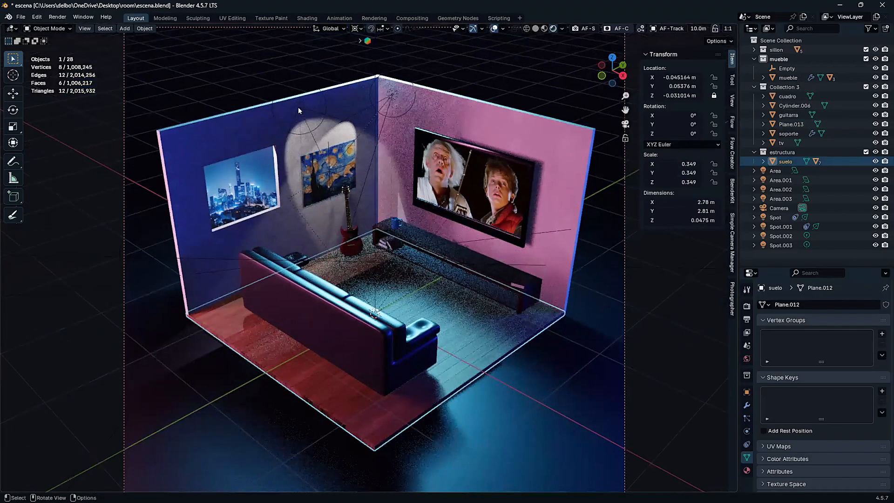
Select the Spot light above the painting, inspect the room from another angle, and return to the camera view
{"action": "left_click", "coordinate": [298, 108]}
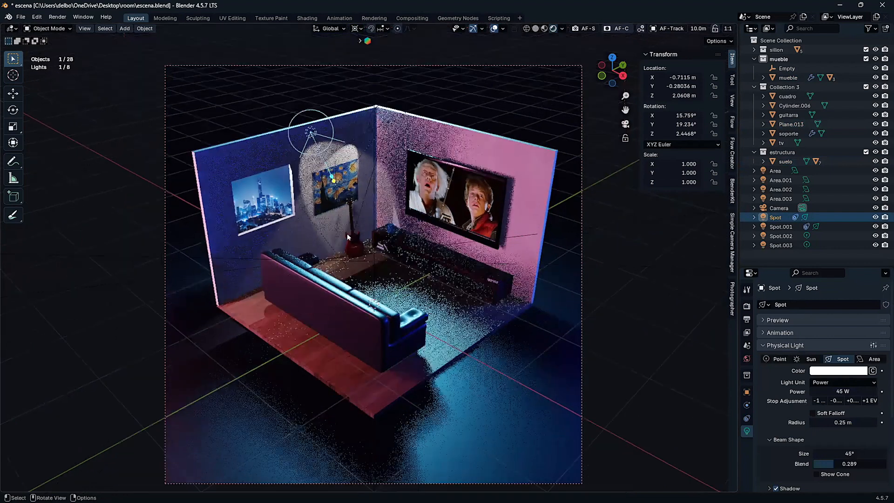
{"action": "middle_click_drag", "start_coordinate": [346, 232], "coordinate": [437, 247]}
{"action": "right_click", "coordinate": [437, 247]}
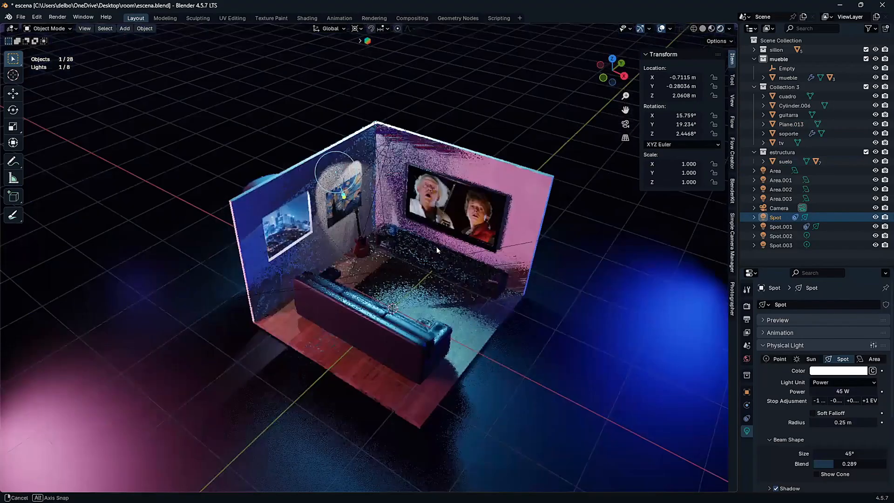
{"action": "scroll", "coordinate": [435, 247], "scroll_direction": "up", "scroll_amount": 3}
{"action": "key", "text": "KP_0"}
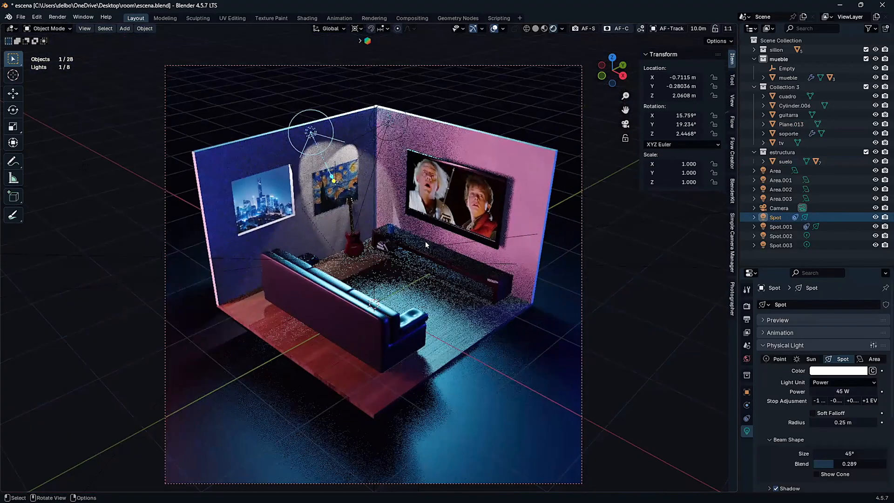
Select the mug on the TV furniture, display its Subdivision modifier settings, and frame it for close inspection
{"action": "scroll", "coordinate": [403, 235], "scroll_direction": "up", "scroll_amount": 2}
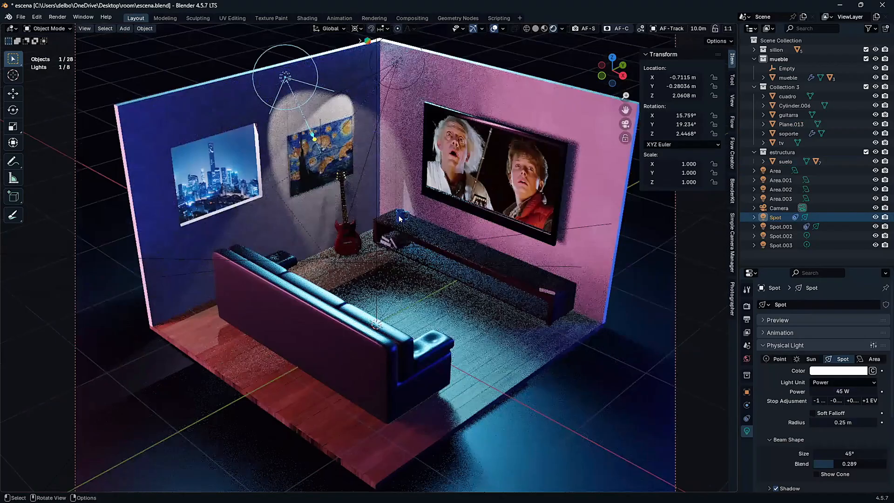
{"action": "left_click", "coordinate": [399, 217]}
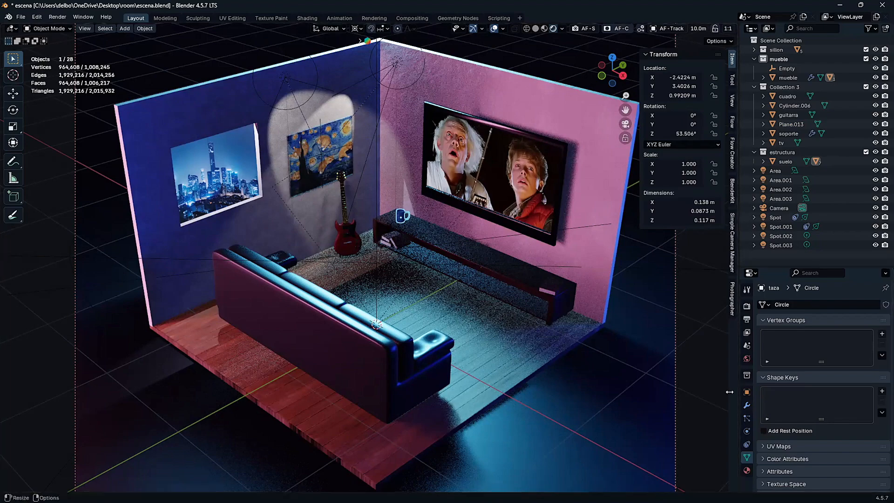
{"action": "left_click", "coordinate": [746, 405]}
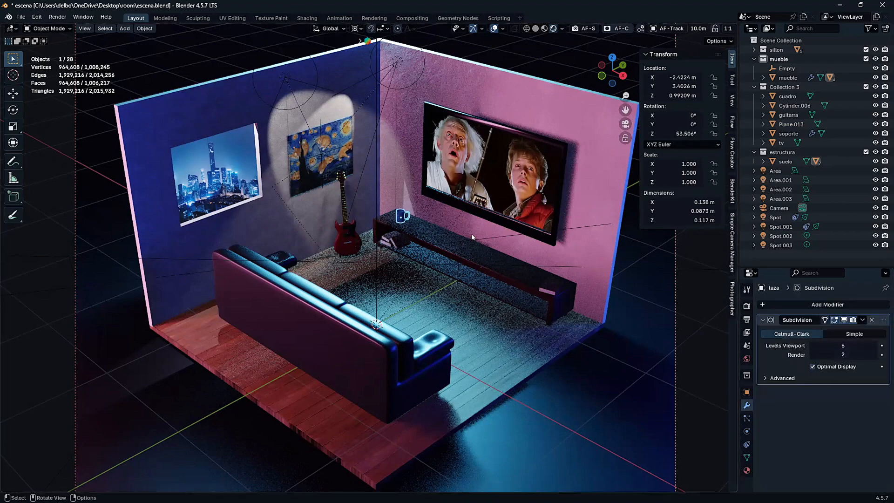
{"action": "scroll", "coordinate": [471, 234], "scroll_direction": "up", "scroll_amount": 2}
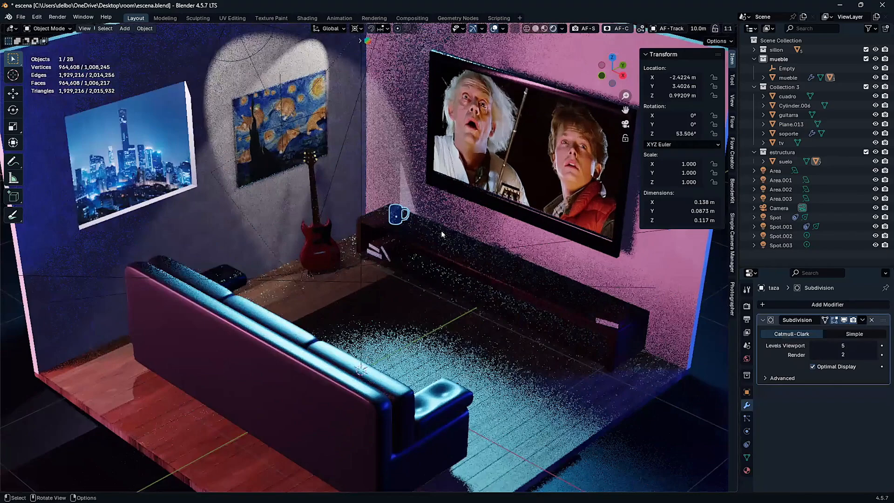
{"action": "key", "text": "KP_Decimal"}
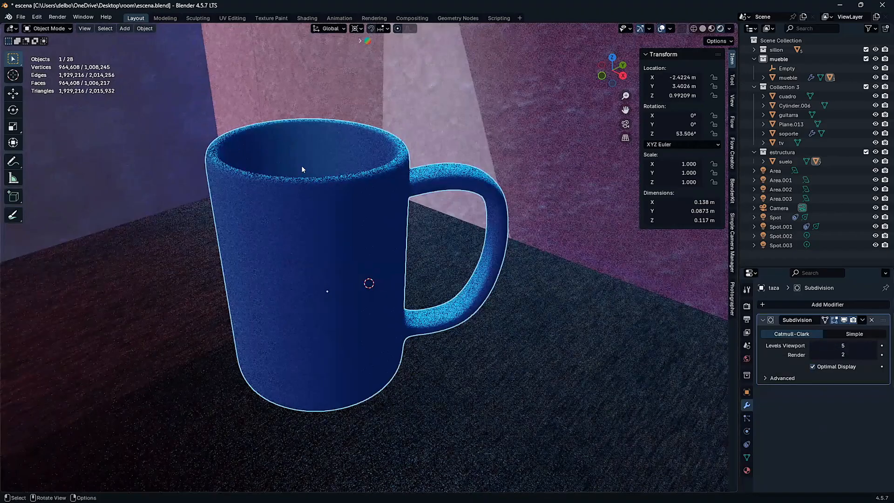
Compare the mug up close with the camera view and switch the close-up to solid shading
{"action": "scroll", "coordinate": [365, 233], "scroll_direction": "down", "scroll_amount": 3}
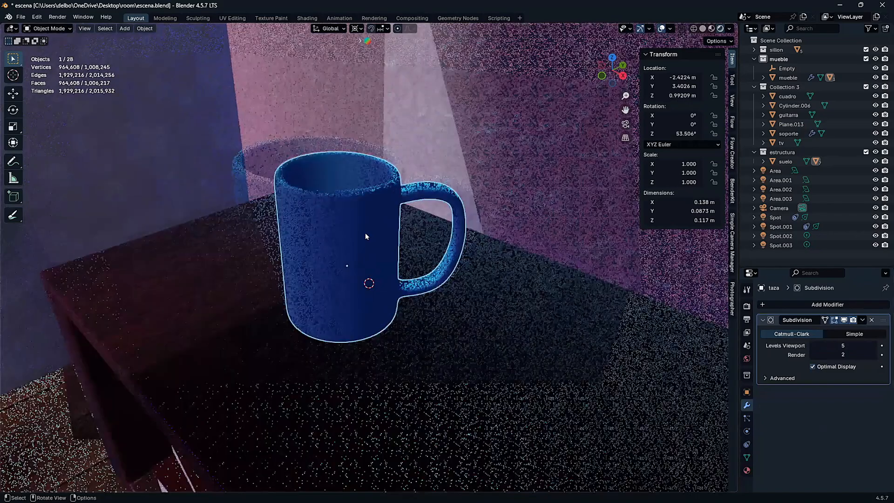
{"action": "key", "text": "KP_0"}
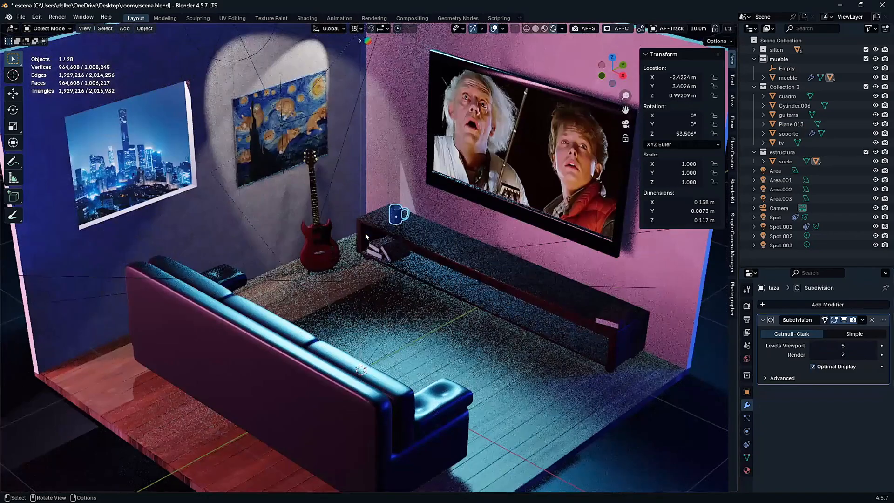
{"action": "key", "text": "KP_0"}
{"action": "key", "text": "KP_Decimal"}
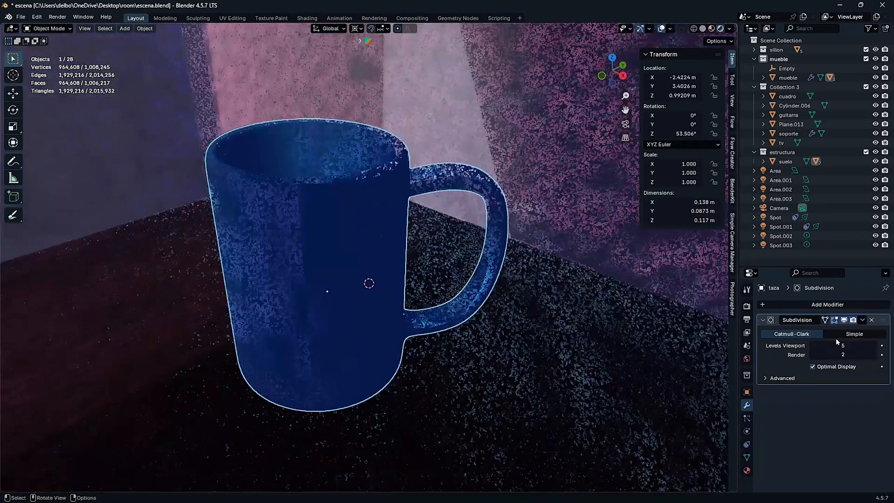
{"action": "left_click", "coordinate": [702, 29]}
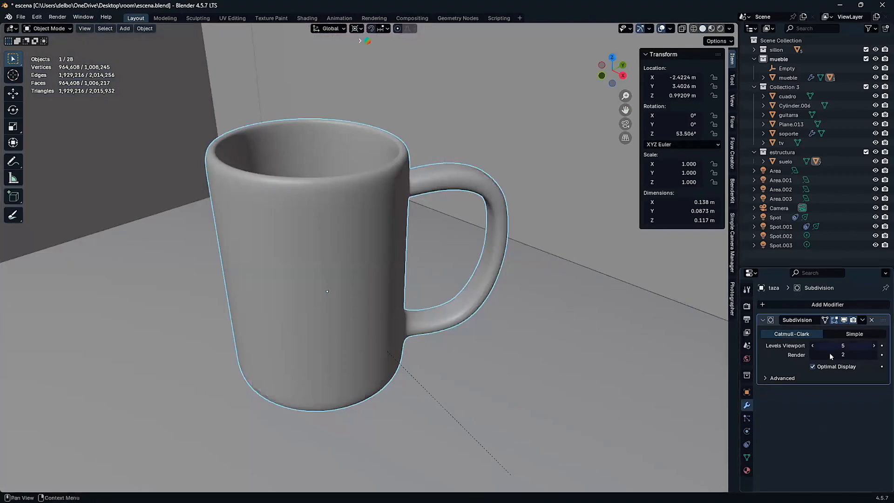
Lower the mug's Subdivision viewport level to 1
{"action": "left_click_drag", "start_coordinate": [843, 346], "coordinate": [826, 345]}
{"action": "left_click", "coordinate": [20, 16]}
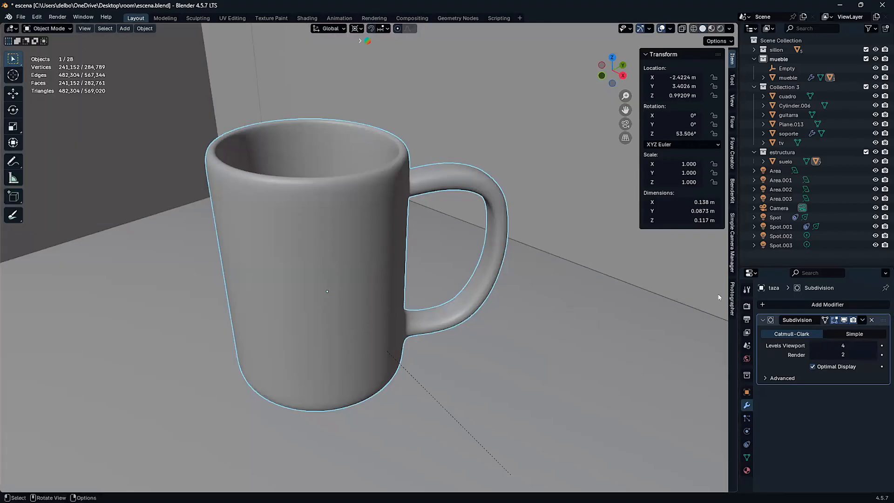
{"action": "left_click_drag", "start_coordinate": [842, 347], "coordinate": [841, 348]}
{"action": "left_click", "coordinate": [813, 346]}
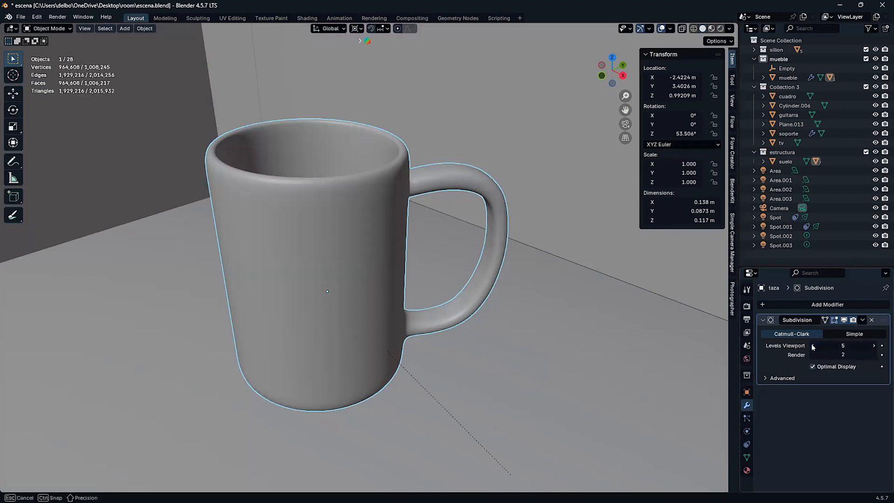
{"action": "left_click", "coordinate": [812, 346]}
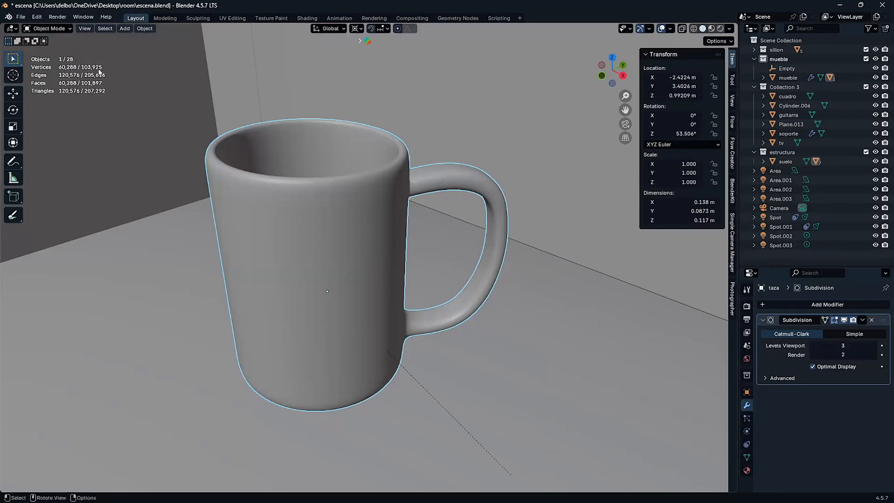
{"action": "left_click", "coordinate": [812, 346]}
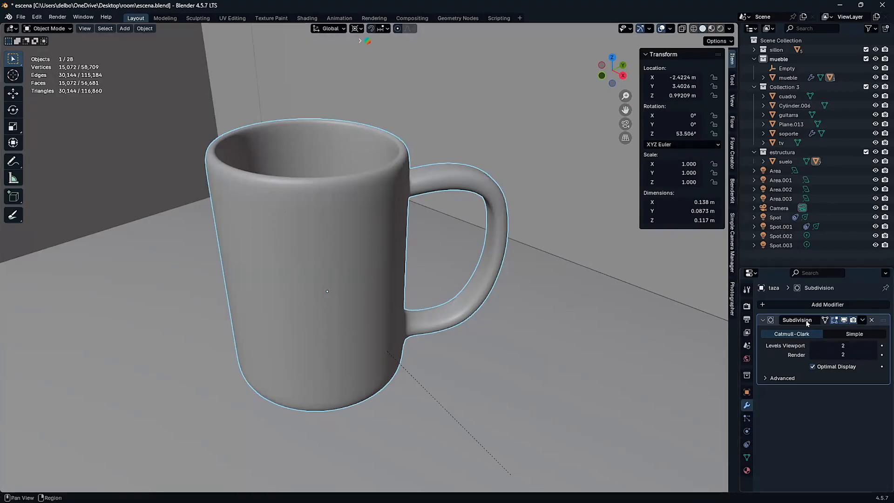
{"action": "left_click", "coordinate": [811, 345]}
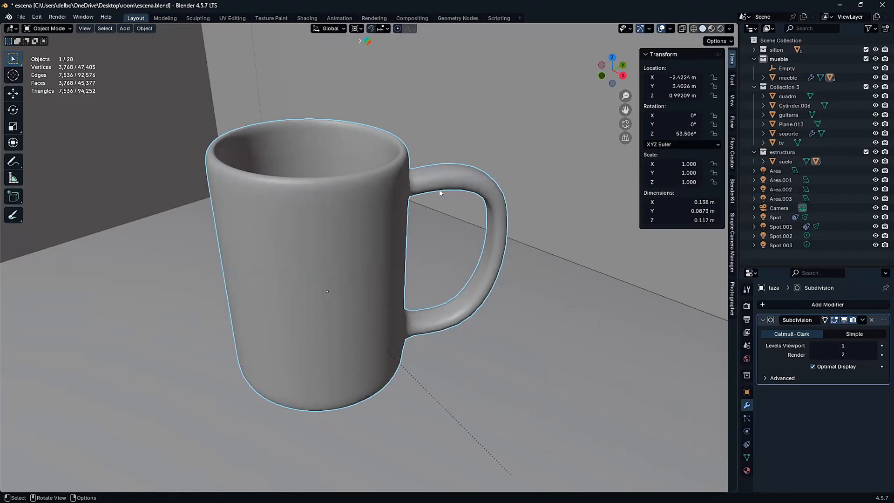
From the camera view, disable the mug's Subdivision modifier for both viewport display and render
{"action": "scroll", "coordinate": [357, 245], "scroll_direction": "down", "scroll_amount": 3}
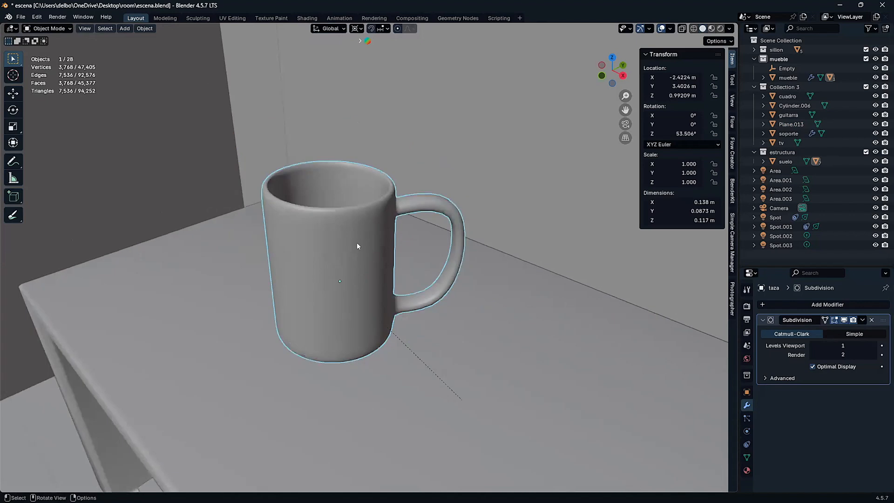
{"action": "key", "text": "KP_0"}
{"action": "scroll", "coordinate": [356, 242], "scroll_direction": "down", "scroll_amount": 6}
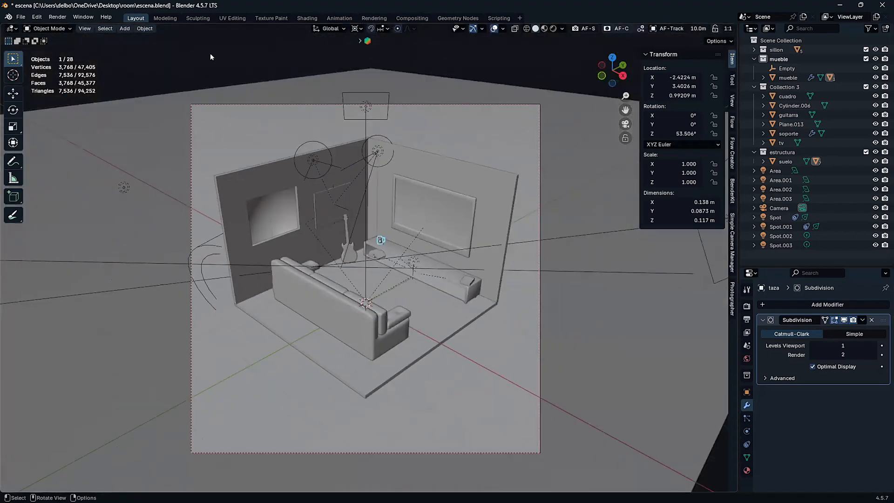
{"action": "left_click", "coordinate": [211, 57]}
{"action": "left_click", "coordinate": [379, 239]}
{"action": "left_click", "coordinate": [843, 320]}
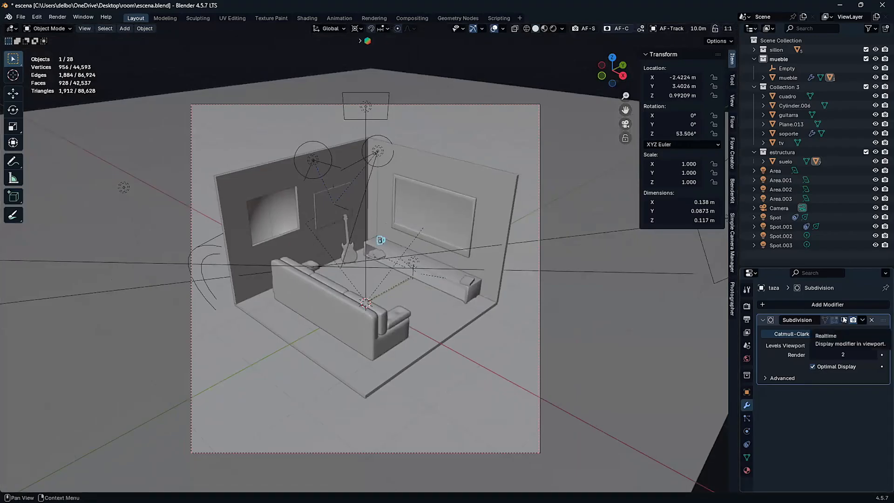
{"action": "left_click", "coordinate": [843, 319]}
{"action": "left_click_drag", "start_coordinate": [844, 319], "coordinate": [851, 320]}
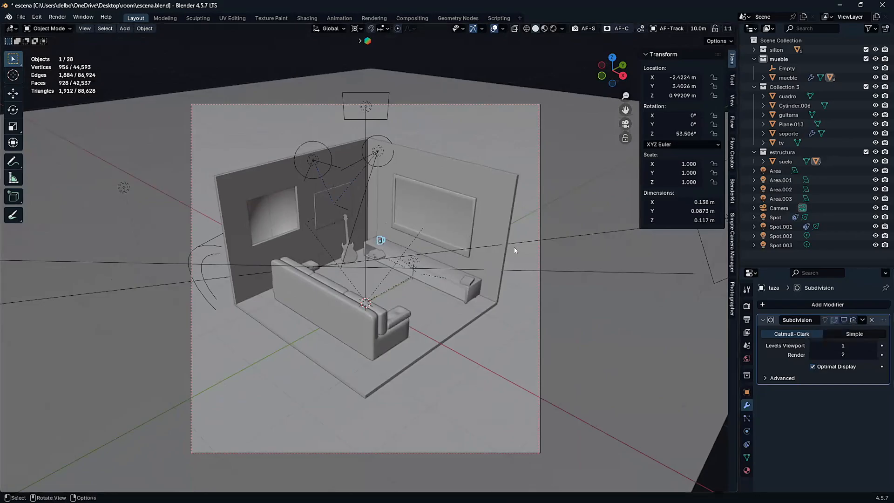
Switch to rendered shading, inspect the mug up close and return to the full room through the camera
{"action": "scroll", "coordinate": [503, 249], "scroll_direction": "up", "scroll_amount": 13}
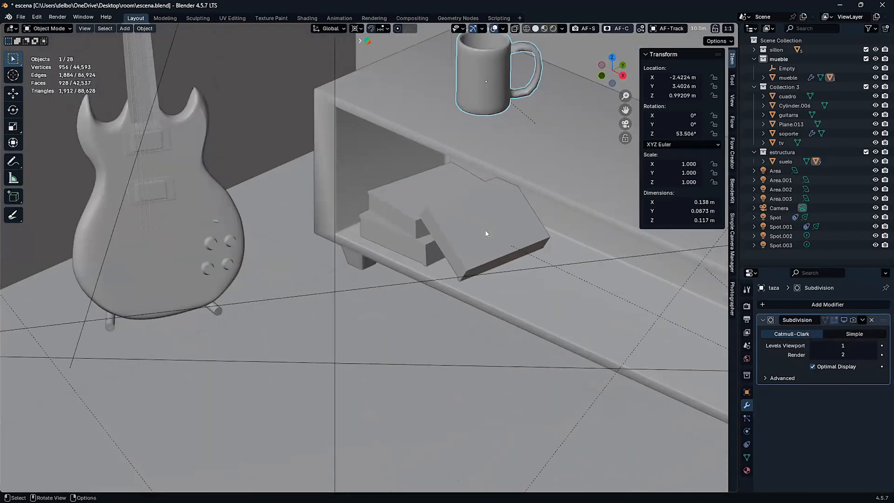
{"action": "scroll", "coordinate": [485, 230], "scroll_direction": "down", "scroll_amount": 12}
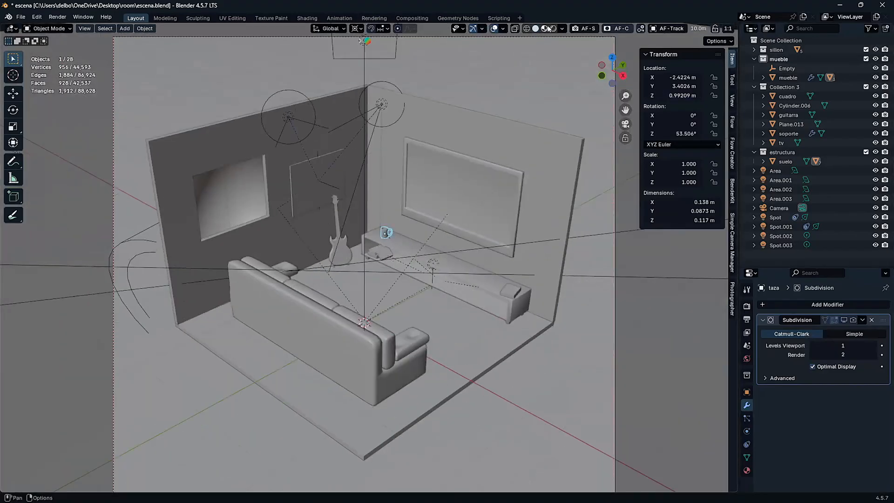
{"action": "key", "text": "KP_Decimal"}
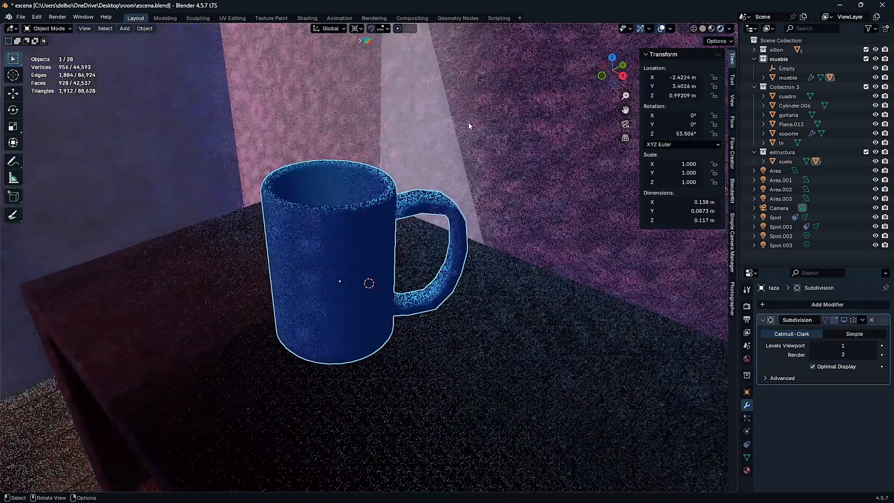
{"action": "key", "text": "KP_0"}
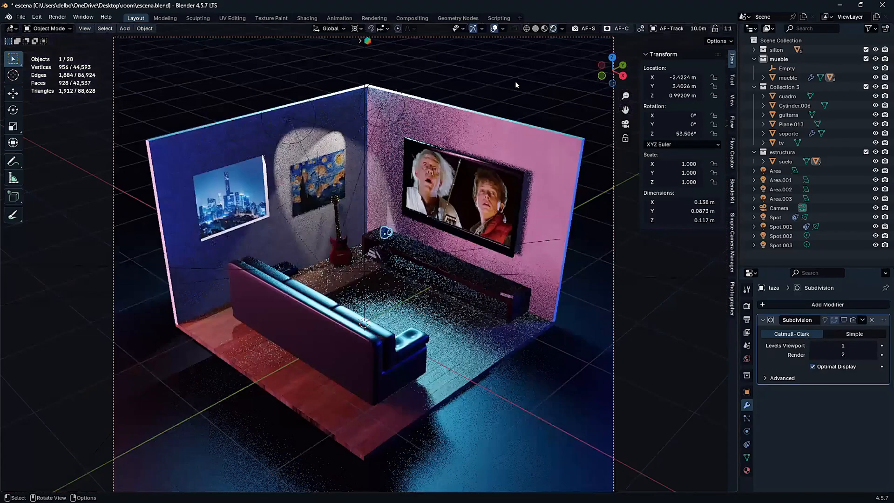
Toggle the mug's Subdivision modifier on and back off for viewport and render, and deselect everything
{"action": "left_click", "coordinate": [454, 286]}
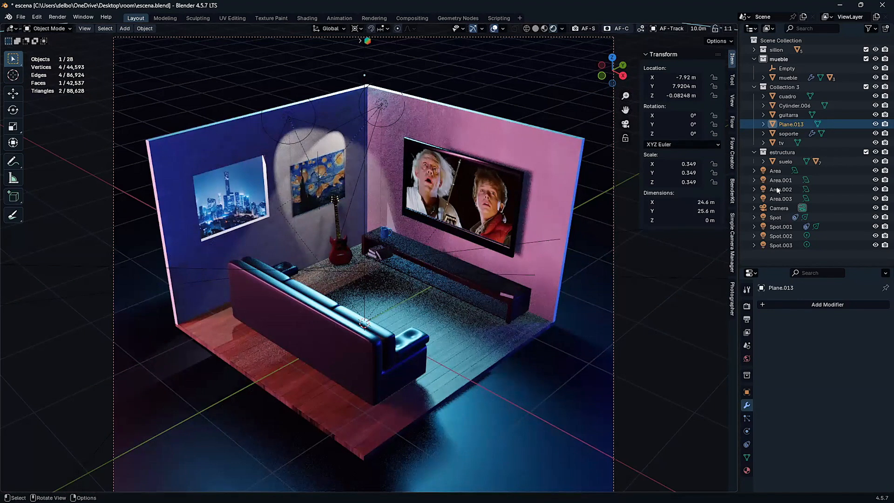
{"action": "left_click", "coordinate": [385, 231]}
{"action": "key", "text": "ctrl+1"}
{"action": "left_click", "coordinate": [843, 320]}
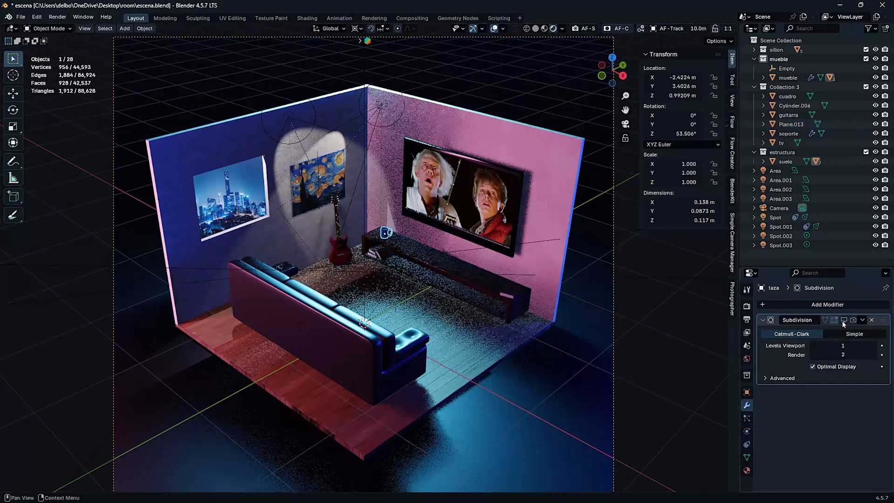
{"action": "left_click", "coordinate": [650, 351]}
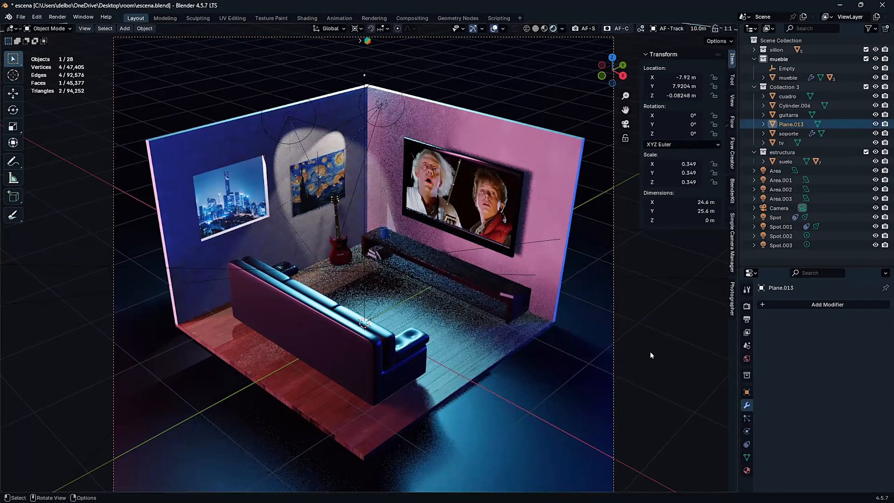
{"action": "left_click", "coordinate": [383, 236]}
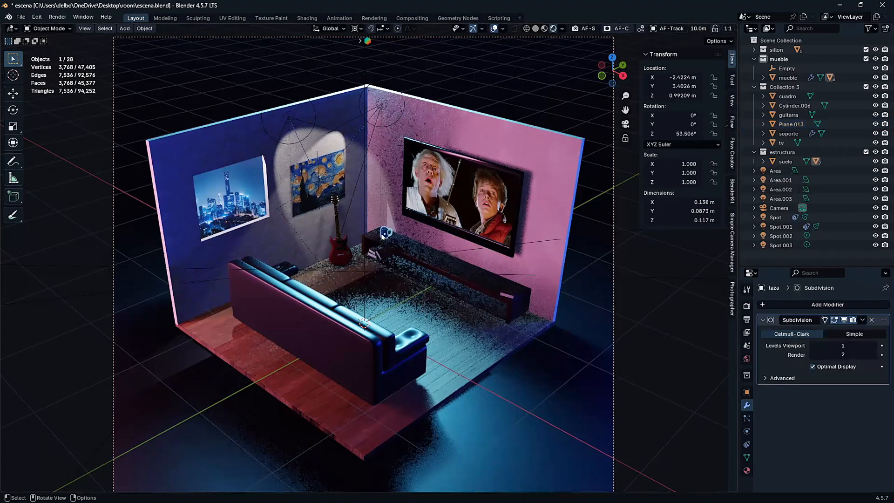
{"action": "left_click", "coordinate": [843, 320]}
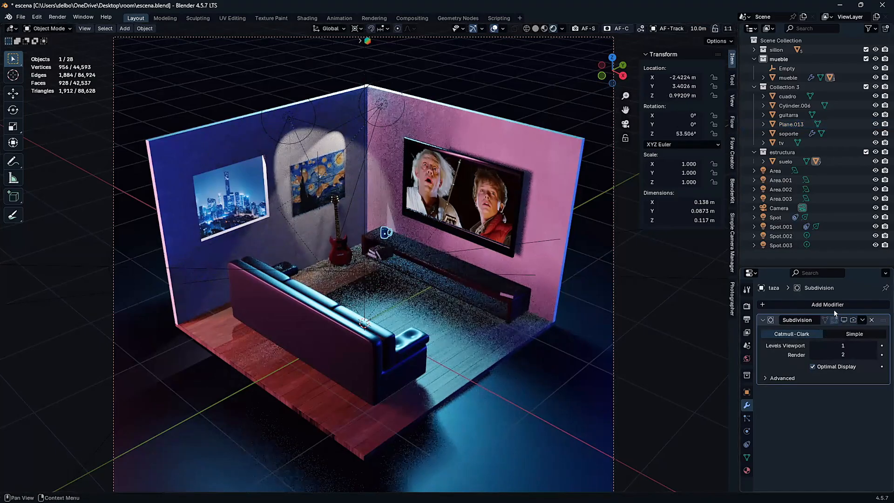
{"action": "left_click", "coordinate": [82, 205]}
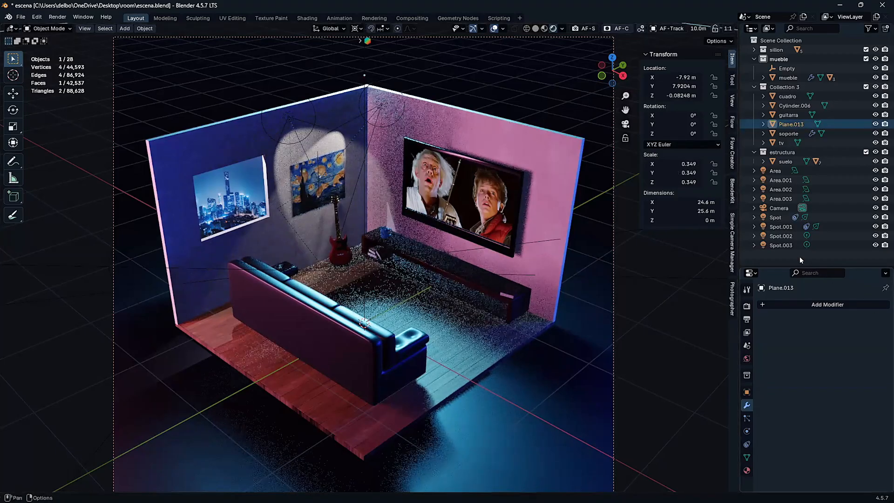
{"action": "left_click", "coordinate": [50, 65]}
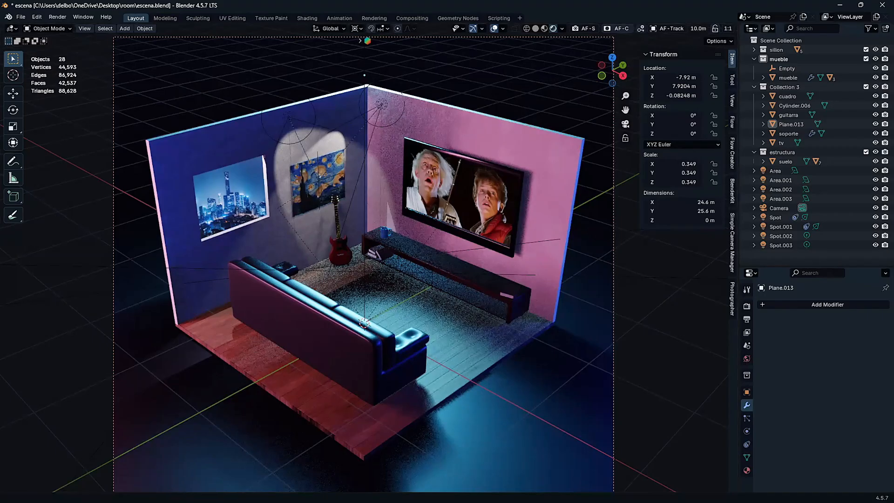
Move the Downloads window out of the way and examine the room render Untitled.png maximized in the image viewer
{"action": "key", "text": "alt+Tab"}
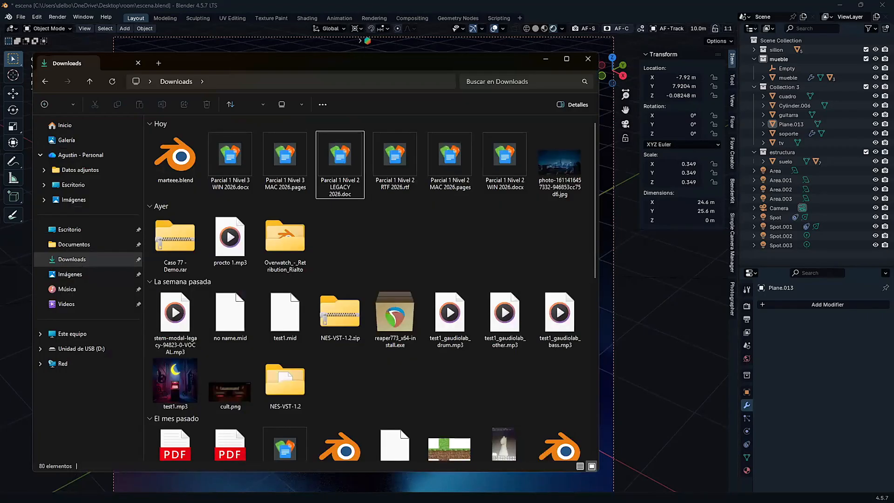
{"action": "left_click_drag", "start_coordinate": [421, 59], "coordinate": [893, 59]}
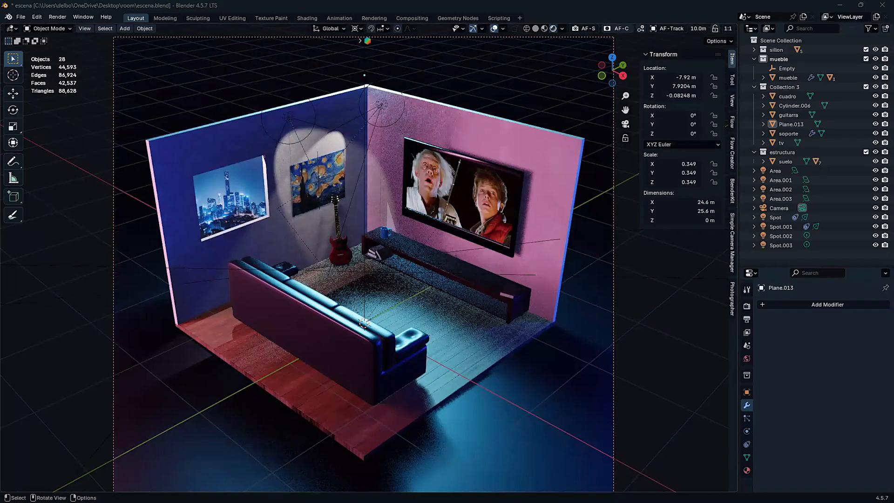
{"action": "key", "text": "alt+Tab"}
{"action": "scroll", "coordinate": [475, 261], "scroll_direction": "up", "scroll_amount": 3}
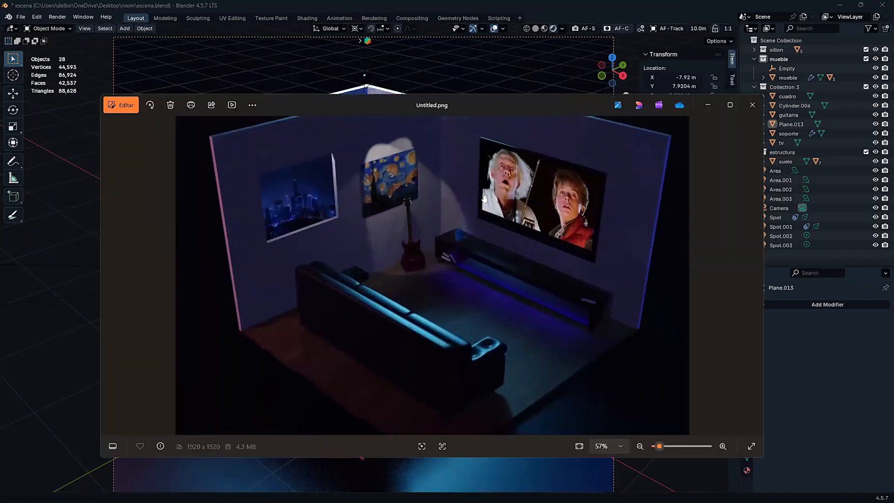
{"action": "double_click", "coordinate": [487, 107]}
{"action": "scroll", "coordinate": [477, 223], "scroll_direction": "up", "scroll_amount": 3}
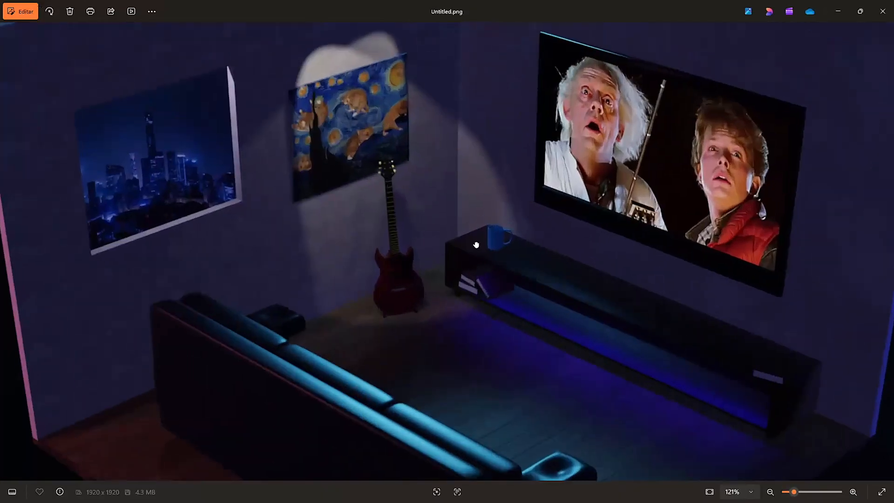
{"action": "scroll", "coordinate": [475, 212], "scroll_direction": "down", "scroll_amount": 2}
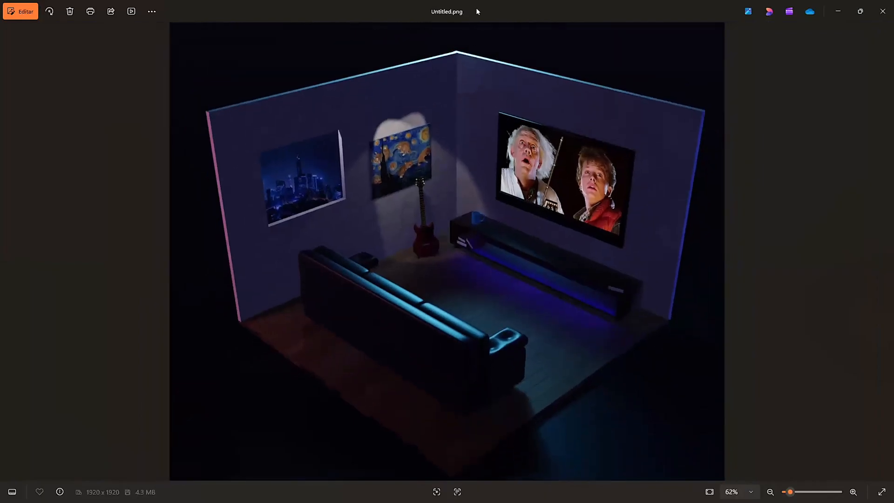
Return to Blender and enable Raytracing in the render settings with the Screen-Trace method
{"action": "key", "text": "alt+Tab"}
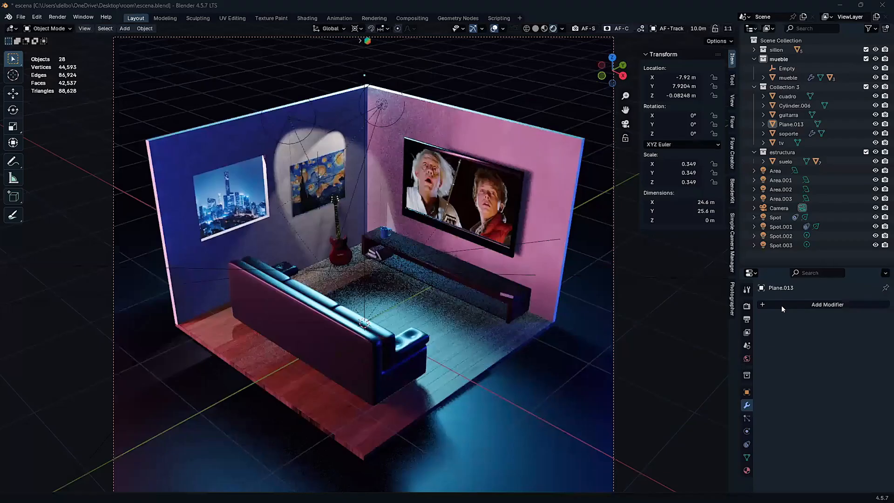
{"action": "left_click", "coordinate": [746, 306]}
{"action": "scroll", "coordinate": [761, 339], "scroll_direction": "down", "scroll_amount": 2}
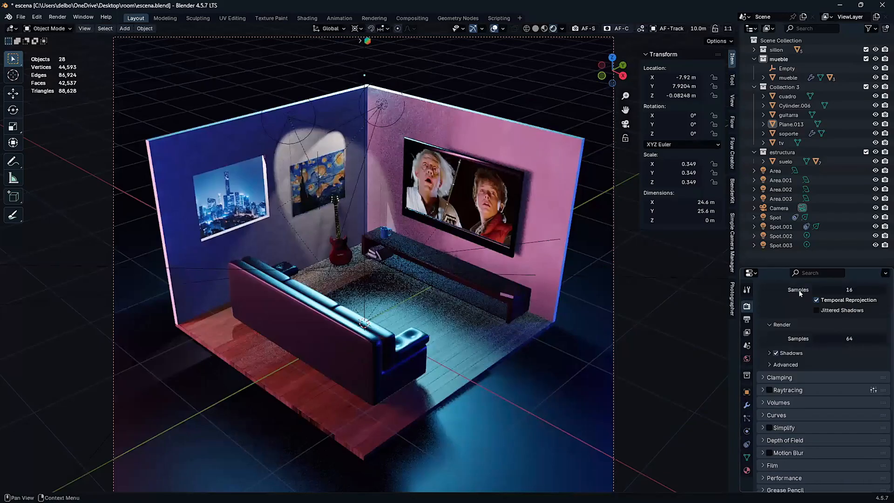
{"action": "left_click_drag", "start_coordinate": [805, 266], "coordinate": [805, 184]}
{"action": "left_click", "coordinate": [761, 308]}
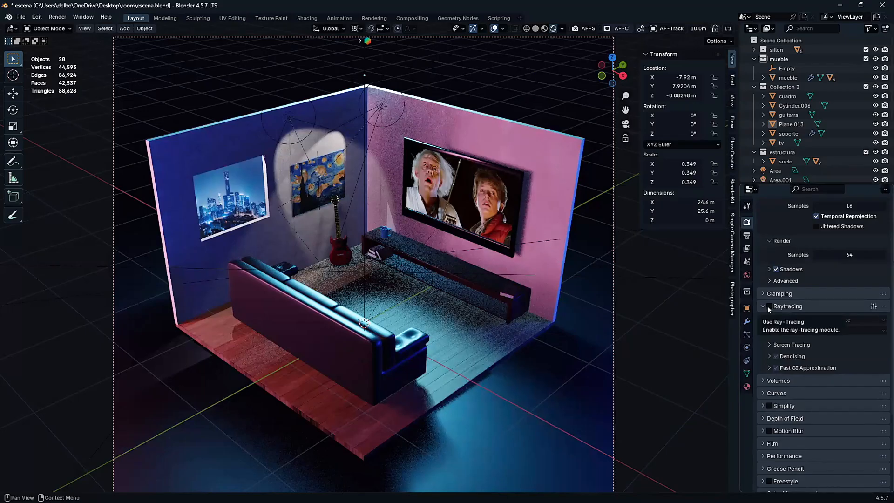
{"action": "left_click", "coordinate": [769, 305]}
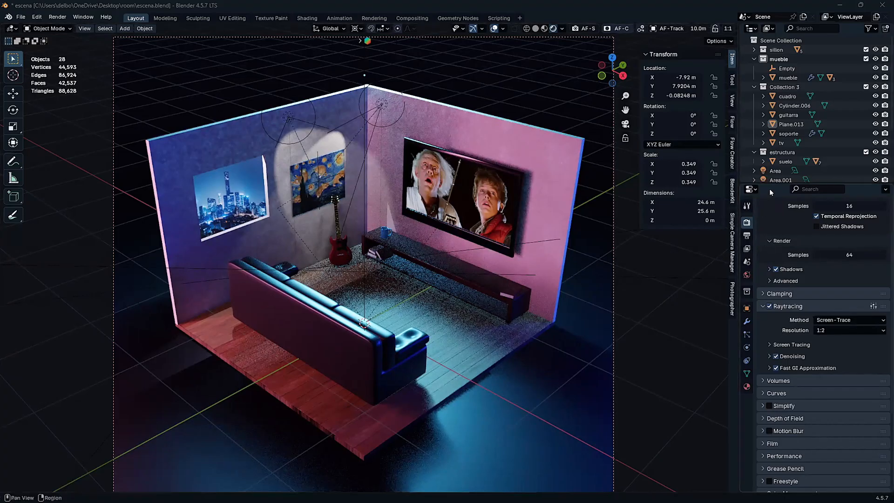
{"action": "left_click_drag", "start_coordinate": [777, 183], "coordinate": [772, 322]}
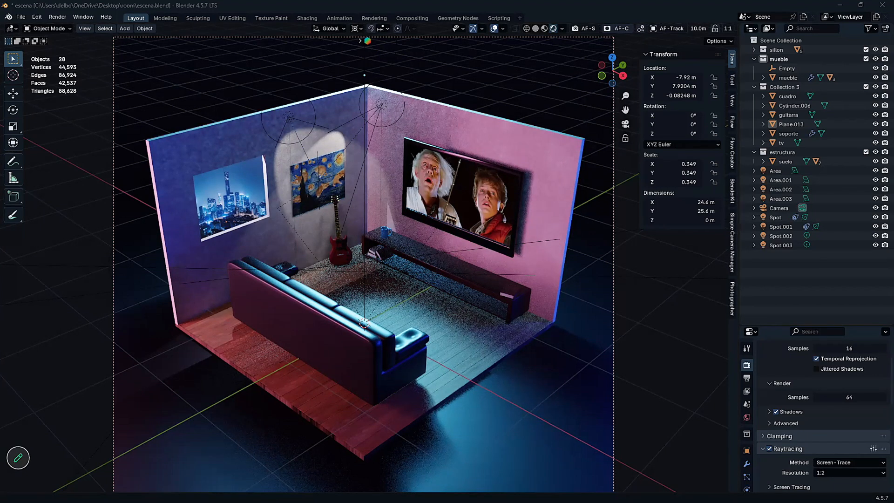
Open the online meeting's chat window to read the messages
{"action": "left_click", "coordinate": [499, 252]}
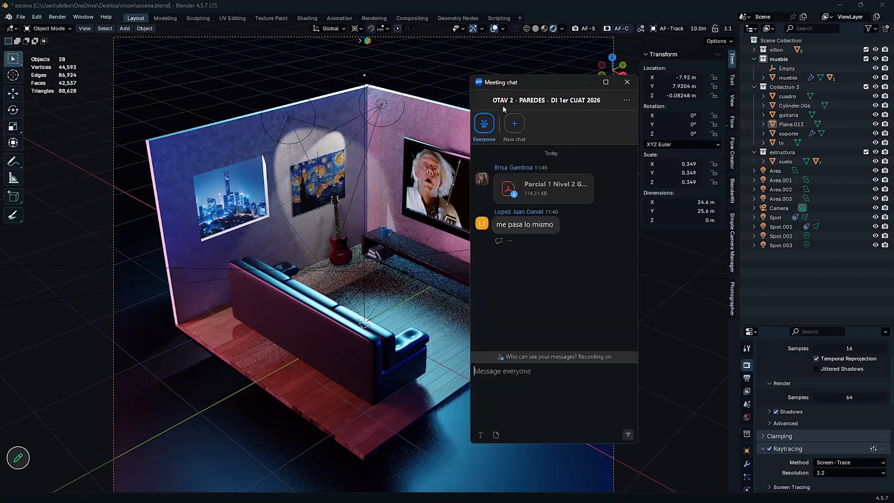
Share the render Untitled.png from the room folder with everyone in the meeting chat
{"action": "left_click_drag", "start_coordinate": [471, 79], "coordinate": [421, 75]}
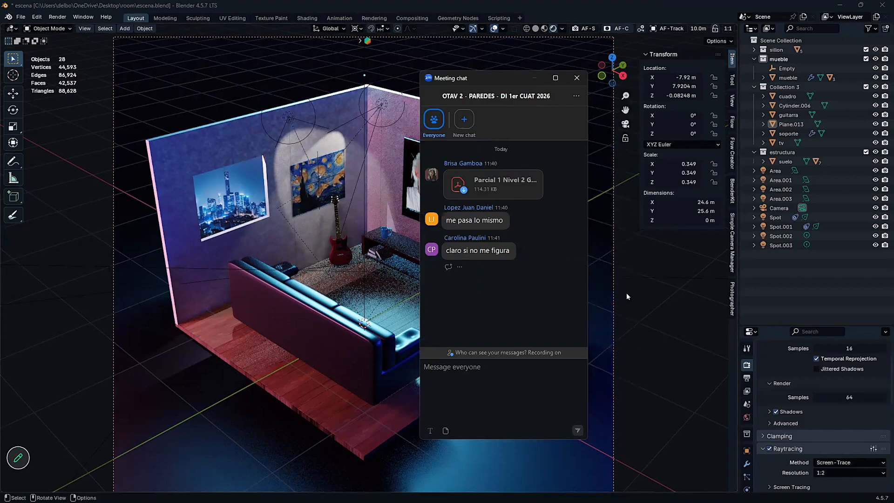
{"action": "left_click", "coordinate": [445, 431]}
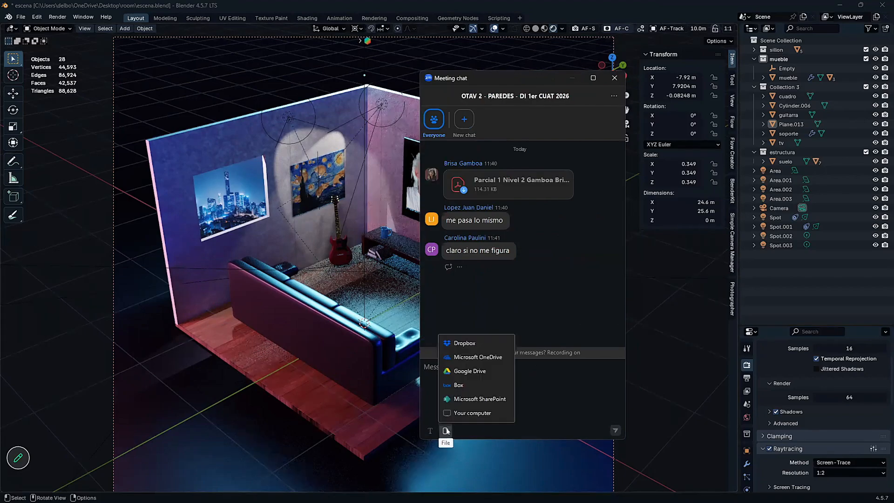
{"action": "left_click", "coordinate": [466, 412]}
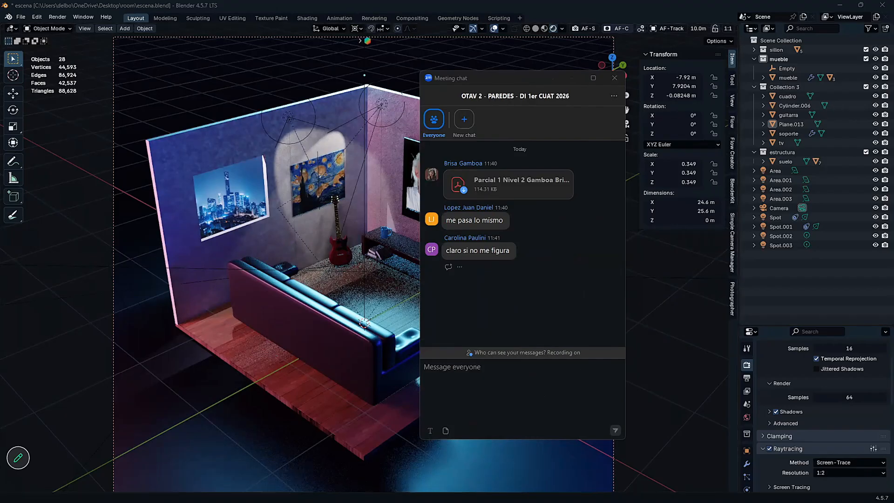
{"action": "key", "text": "alt+Tab"}
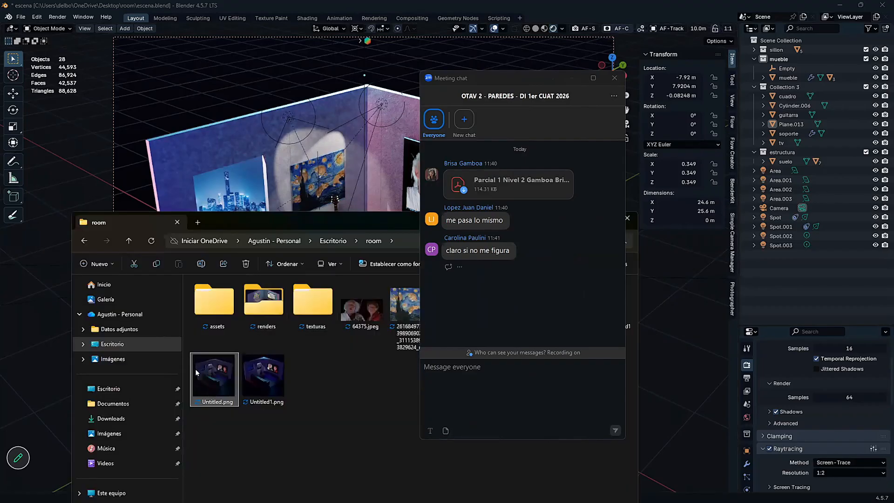
{"action": "left_click", "coordinate": [491, 375]}
{"action": "key", "text": "ctrl+v"}
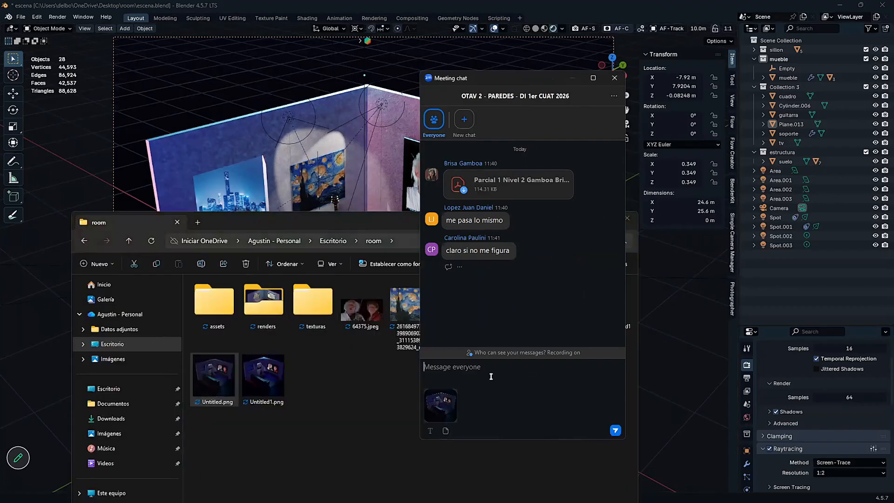
{"action": "key", "text": "Return"}
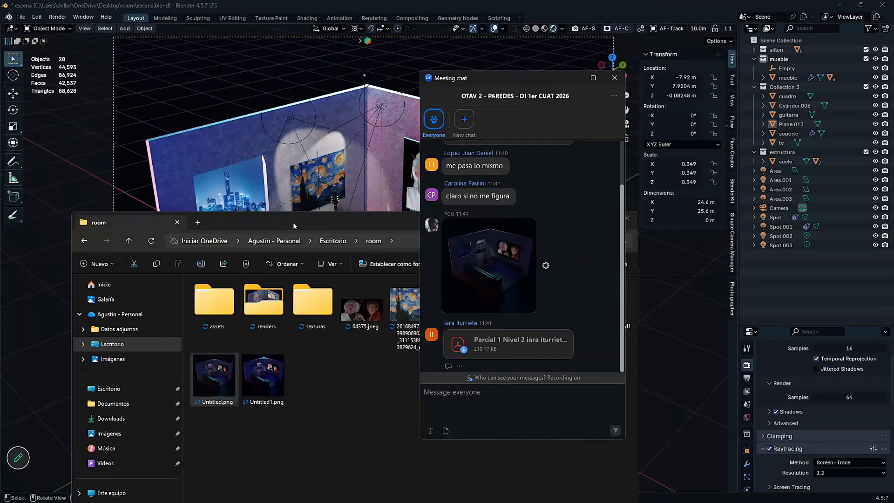
Return to Blender, move the meeting chat window out of the way and orbit around the room scene
{"action": "key", "text": "alt+Tab"}
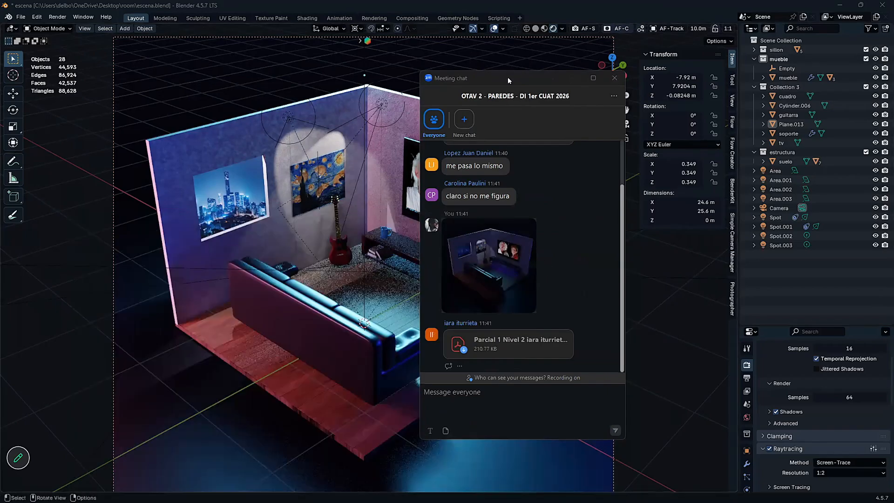
{"action": "left_click_drag", "start_coordinate": [504, 78], "coordinate": [893, 78]}
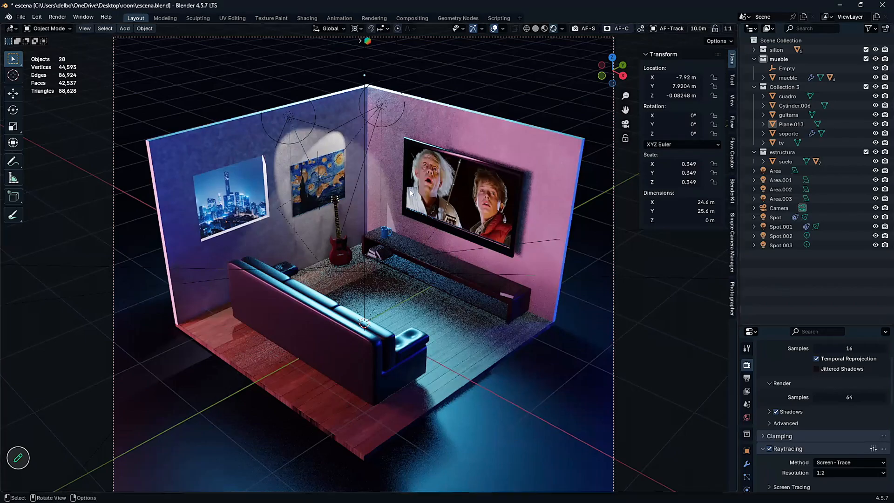
{"action": "middle_click_drag", "start_coordinate": [263, 204], "coordinate": [378, 234]}
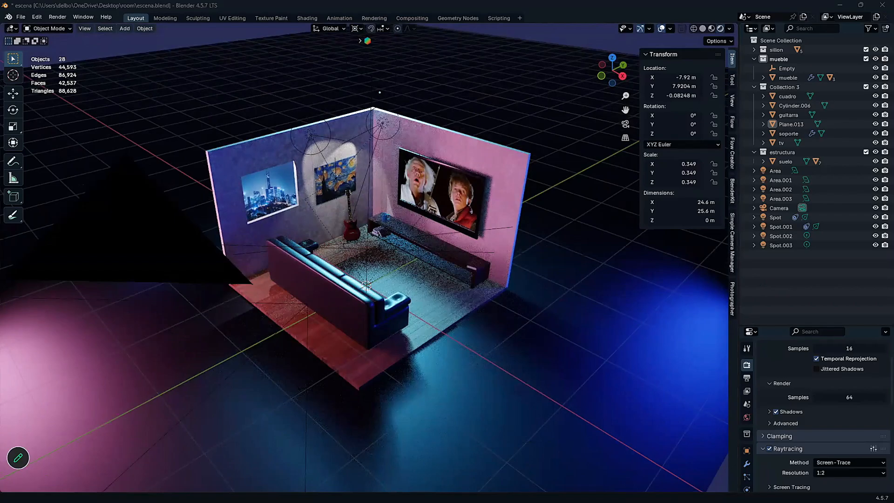
Examine the saved render Untitled.png up close and as a whole in the image viewer
{"action": "left_click_drag", "start_coordinate": [0, 90], "coordinate": [440, 89]}
{"action": "double_click", "coordinate": [439, 92]}
{"action": "scroll", "coordinate": [439, 168], "scroll_direction": "up", "scroll_amount": 2}
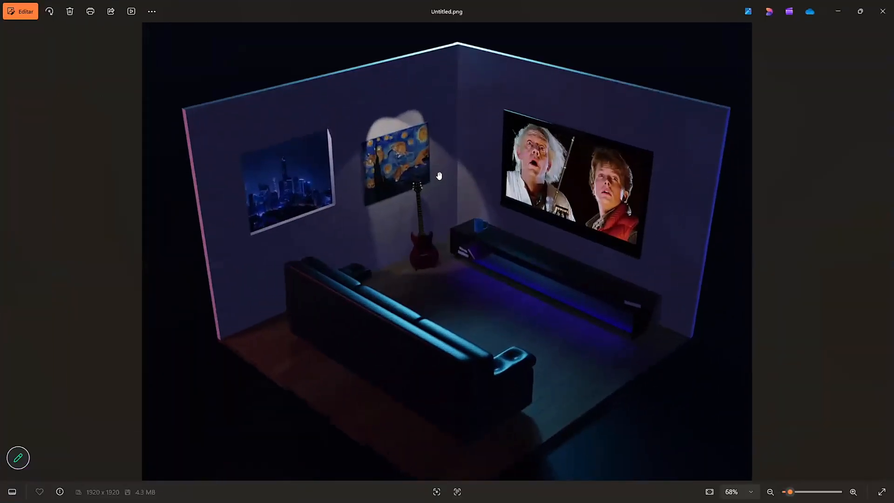
{"action": "scroll", "coordinate": [439, 176], "scroll_direction": "up", "scroll_amount": 2}
{"action": "left_click_drag", "start_coordinate": [436, 202], "coordinate": [438, 183]}
{"action": "left_click_drag", "start_coordinate": [476, 105], "coordinate": [473, 136]}
{"action": "scroll", "coordinate": [468, 133], "scroll_direction": "down", "scroll_amount": 1}
{"action": "scroll", "coordinate": [466, 133], "scroll_direction": "down", "scroll_amount": 1}
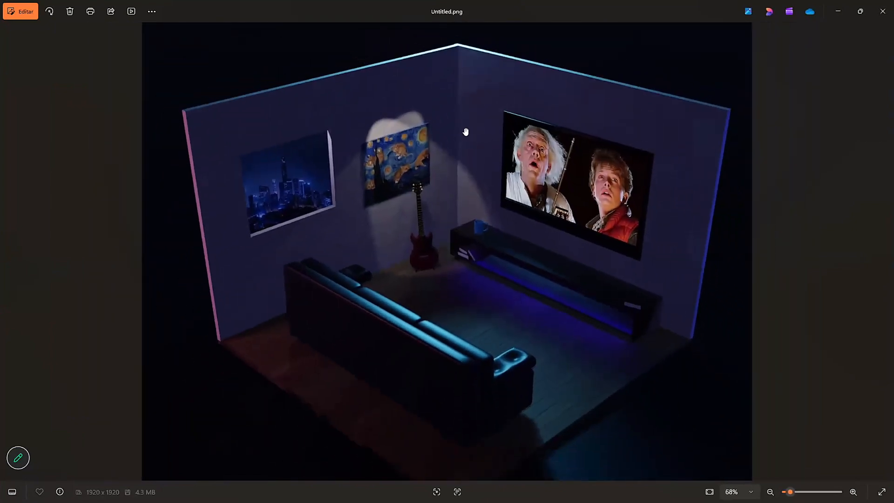
{"action": "scroll", "coordinate": [452, 140], "scroll_direction": "down", "scroll_amount": 1}
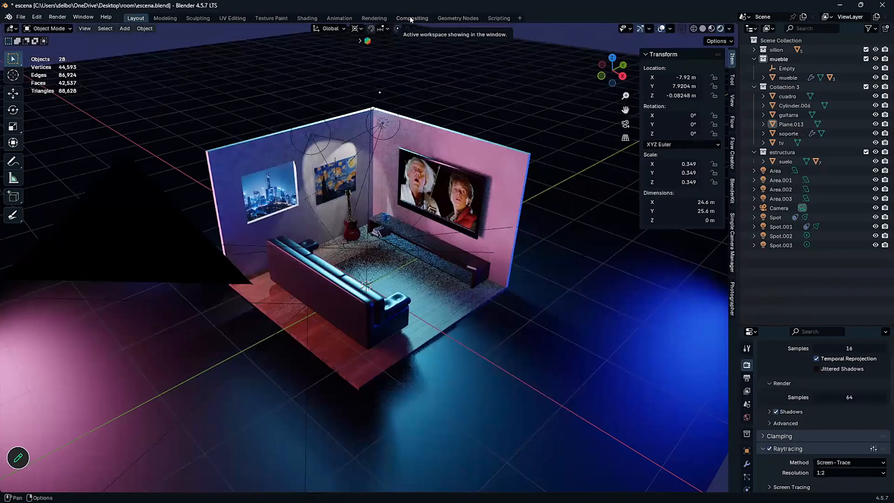
In Blender's Compositing workspace, delete both Glare nodes and the Add, Lens Distortion and Color Balance nodes
{"action": "left_click", "coordinate": [411, 18]}
{"action": "scroll", "coordinate": [466, 149], "scroll_direction": "down", "scroll_amount": 2}
{"action": "middle_click_drag", "start_coordinate": [338, 130], "coordinate": [441, 152]}
{"action": "middle_click_drag", "start_coordinate": [442, 114], "coordinate": [377, 103]}
{"action": "left_click_drag", "start_coordinate": [207, 88], "coordinate": [554, 403]}
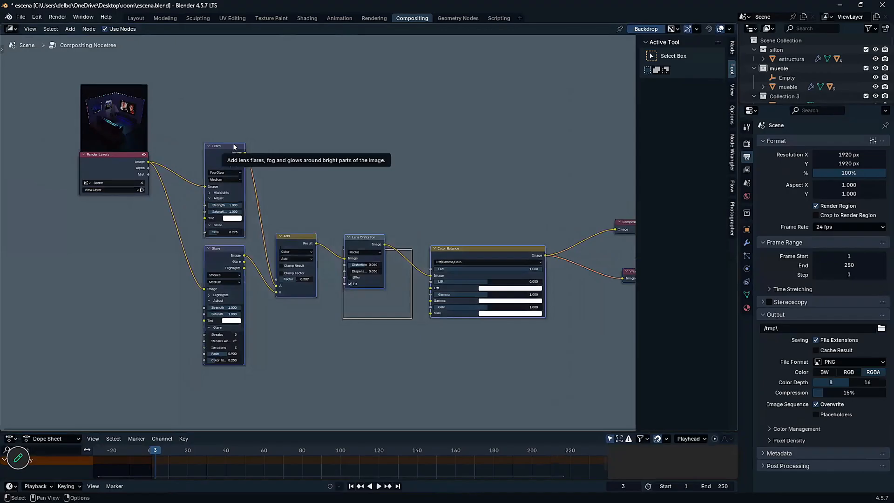
{"action": "key", "text": "x"}
Move the Render Layers node closer to the output nodes and delete the Viewer node
{"action": "left_click_drag", "start_coordinate": [112, 154], "coordinate": [394, 222]}
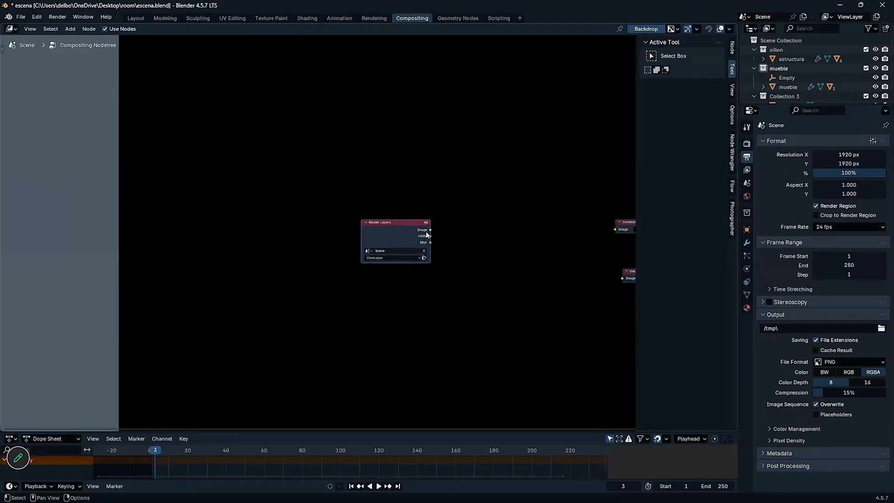
{"action": "middle_click_drag", "start_coordinate": [486, 260], "coordinate": [358, 254]}
{"action": "left_click_drag", "start_coordinate": [606, 313], "coordinate": [480, 253]}
{"action": "key", "text": "x"}
Connect the Image output of Render Layers to the Image input of the Composite node
{"action": "left_click_drag", "start_coordinate": [301, 224], "coordinate": [402, 222]}
{"action": "scroll", "coordinate": [500, 182], "scroll_direction": "down", "scroll_amount": 3}
{"action": "middle_click_drag", "start_coordinate": [497, 183], "coordinate": [408, 207]}
{"action": "scroll", "coordinate": [405, 205], "scroll_direction": "up", "scroll_amount": 2}
{"action": "middle_click_drag", "start_coordinate": [282, 176], "coordinate": [406, 174]}
{"action": "scroll", "coordinate": [350, 181], "scroll_direction": "up", "scroll_amount": 2}
{"action": "scroll", "coordinate": [341, 181], "scroll_direction": "up", "scroll_amount": 2}
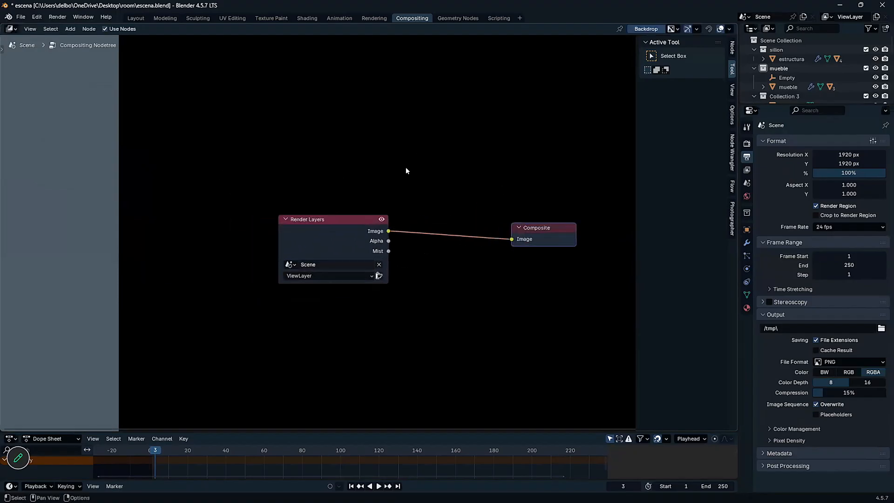
Spread the Render Layers and Composite nodes farther apart, keeping Use Nodes enabled
{"action": "left_click_drag", "start_coordinate": [337, 218], "coordinate": [322, 221]}
{"action": "middle_click_drag", "start_coordinate": [461, 172], "coordinate": [401, 171]}
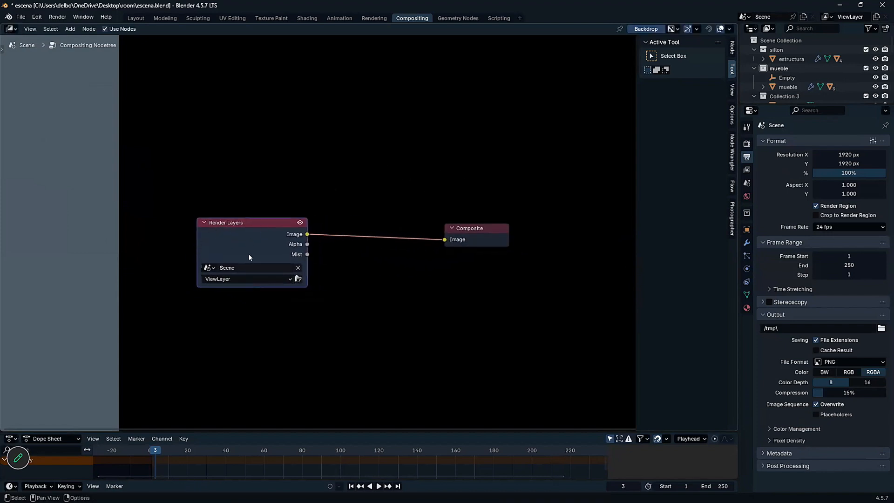
{"action": "left_click_drag", "start_coordinate": [250, 222], "coordinate": [192, 222]}
{"action": "left_click_drag", "start_coordinate": [454, 230], "coordinate": [488, 225]}
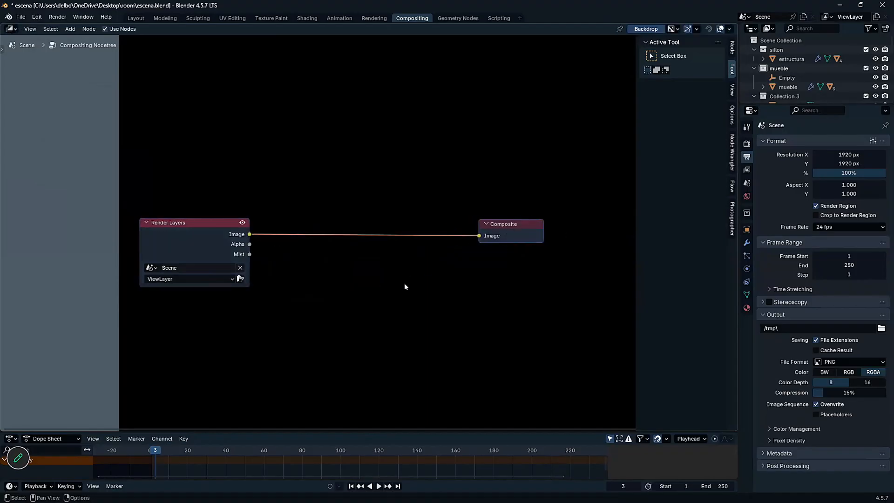
{"action": "scroll", "coordinate": [404, 287], "scroll_direction": "down", "scroll_amount": 2}
{"action": "scroll", "coordinate": [404, 286], "scroll_direction": "up", "scroll_amount": 1}
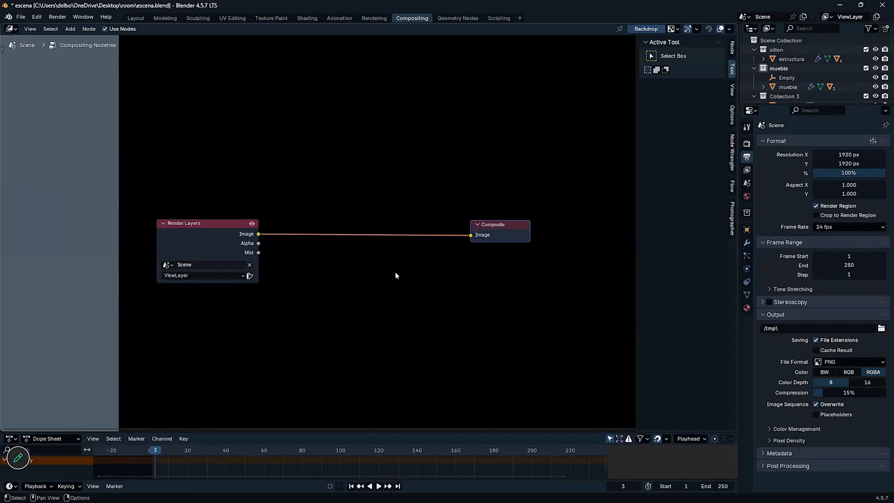
{"action": "left_click", "coordinate": [105, 29]}
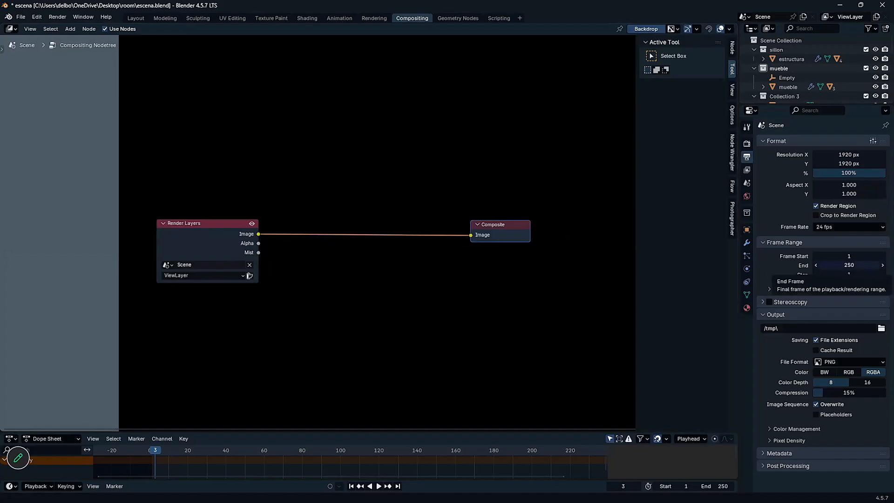
Preview Render Layers in the backdrop through a new Viewer node and place that node below Composite
{"action": "left_click", "coordinate": [224, 235]}
{"action": "left_click", "coordinate": [209, 237], "text": "ctrl+shift"}
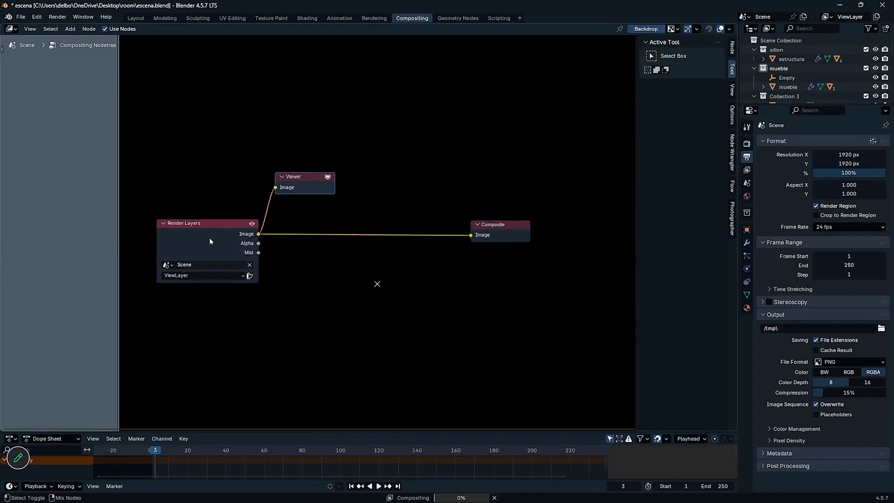
{"action": "left_click_drag", "start_coordinate": [337, 172], "coordinate": [506, 279]}
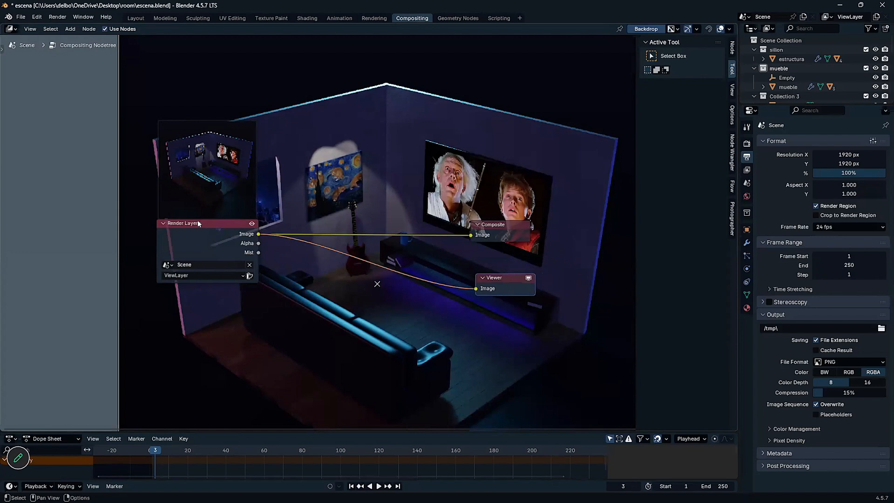
Widen the gap between Render Layers and the Composite and Viewer nodes to make room for effect nodes
{"action": "left_click_drag", "start_coordinate": [204, 223], "coordinate": [79, 225]}
{"action": "scroll", "coordinate": [496, 282], "scroll_direction": "down", "scroll_amount": 1}
{"action": "left_click_drag", "start_coordinate": [397, 200], "coordinate": [506, 289]}
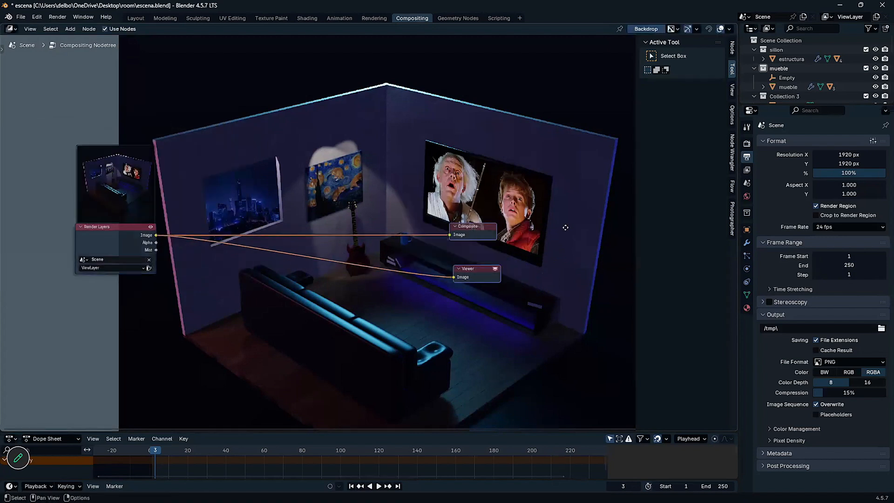
{"action": "key", "text": "g"}
{"action": "left_click", "coordinate": [598, 230]}
{"action": "middle_click_drag", "start_coordinate": [430, 174], "coordinate": [408, 154]}
{"action": "scroll", "coordinate": [391, 154], "scroll_direction": "up", "scroll_amount": 1}
{"action": "scroll", "coordinate": [406, 149], "scroll_direction": "up", "scroll_amount": 1}
{"action": "scroll", "coordinate": [400, 153], "scroll_direction": "down", "scroll_amount": 2}
{"action": "scroll", "coordinate": [398, 152], "scroll_direction": "up", "scroll_amount": 1}
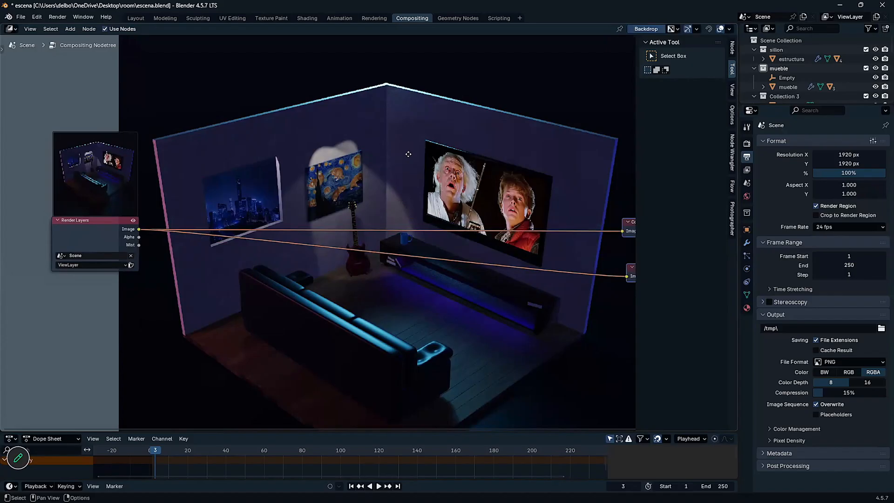
{"action": "key", "text": "shift+a"}
{"action": "left_click", "coordinate": [345, 149]}
{"action": "type", "text": "view"}
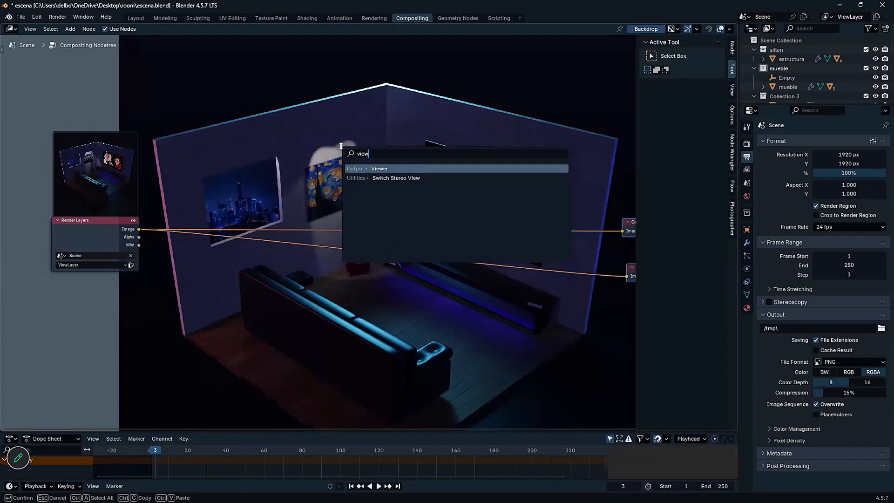
{"action": "left_click", "coordinate": [297, 144]}
{"action": "key", "text": "shift+a"}
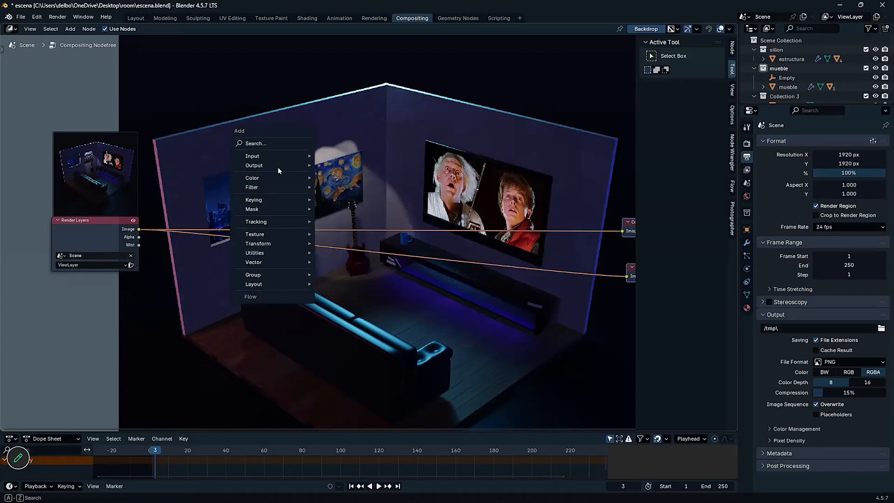
{"action": "mouse_move", "coordinate": [281, 252]}
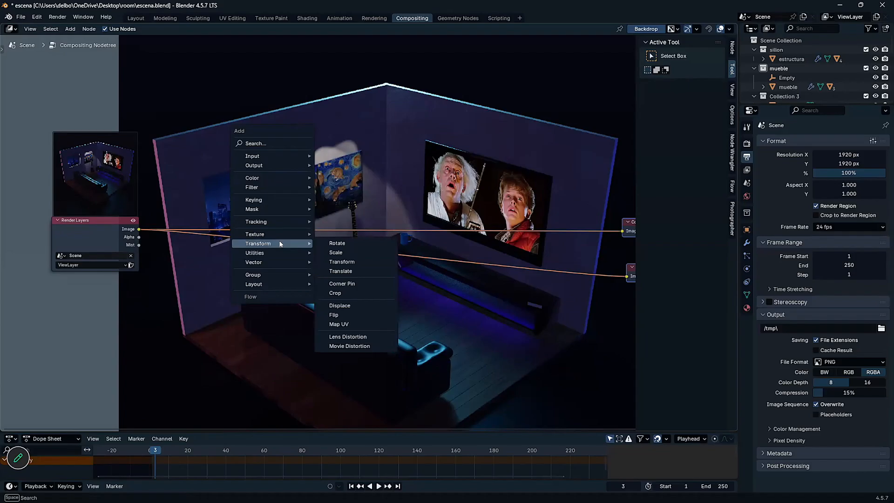
{"action": "mouse_move", "coordinate": [392, 149]}
{"action": "middle_mouse_down"}
{"action": "mouse_move", "coordinate": [383, 147]}
{"action": "mouse_move", "coordinate": [390, 148]}
{"action": "middle_mouse_up"}
{"action": "scroll", "coordinate": [389, 146], "scroll_direction": "down", "scroll_amount": 1}
{"action": "scroll", "coordinate": [389, 152], "scroll_direction": "up", "scroll_amount": 1}
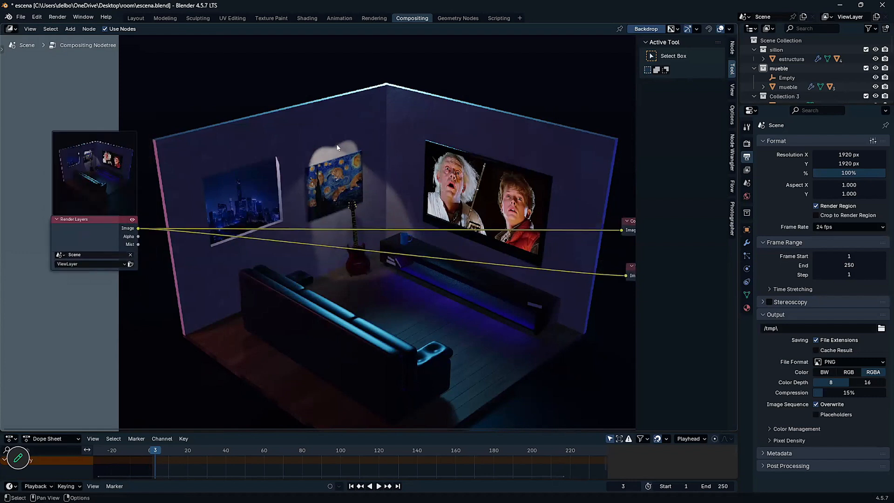
Insert a Glare node between Render Layers and Composite, and feed its Image output to the Viewer node
{"action": "key", "text": "shift"}
{"action": "key", "text": "shift+a"}
{"action": "type", "text": "glar"}
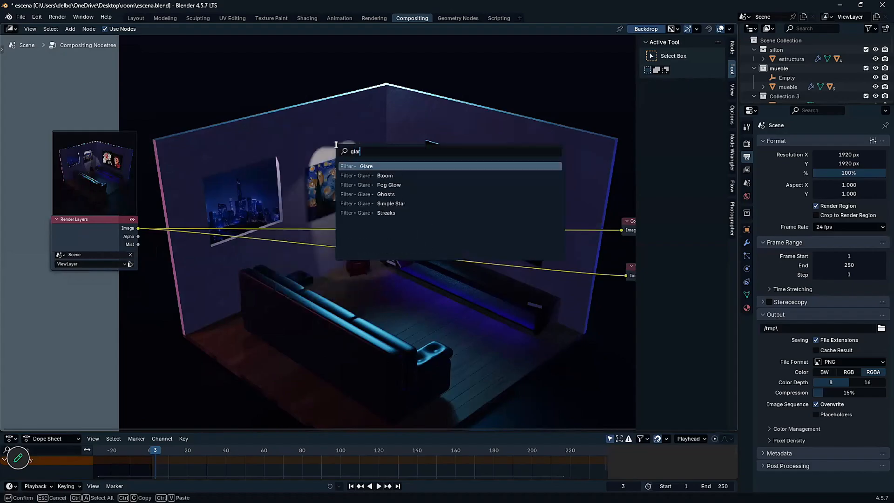
{"action": "key", "text": "Return"}
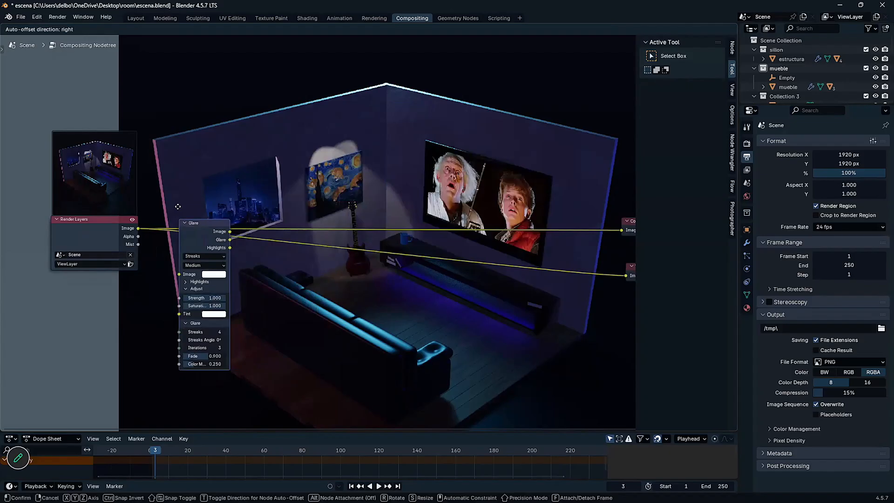
{"action": "left_click", "coordinate": [183, 186]}
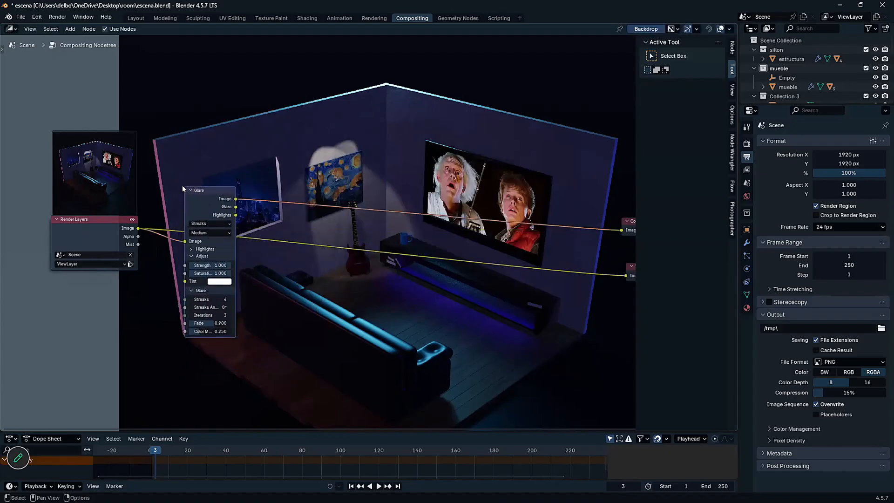
{"action": "left_click", "coordinate": [209, 189], "text": "ctrl+shift"}
{"action": "left_click_drag", "start_coordinate": [270, 167], "coordinate": [587, 271]}
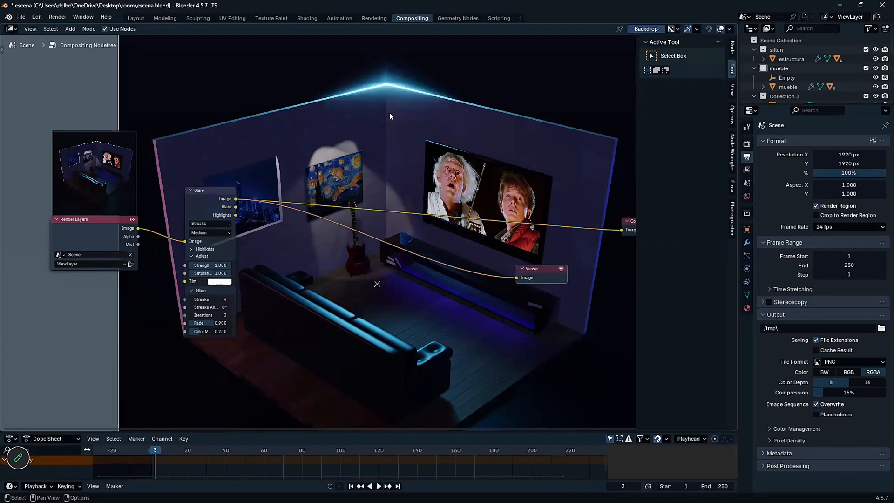
Disconnect the Viewer node from Glare and reconnect Glare's Image output to it
{"action": "left_click_drag", "start_coordinate": [516, 277], "coordinate": [514, 178]}
{"action": "middle_click_drag", "start_coordinate": [576, 199], "coordinate": [527, 203]}
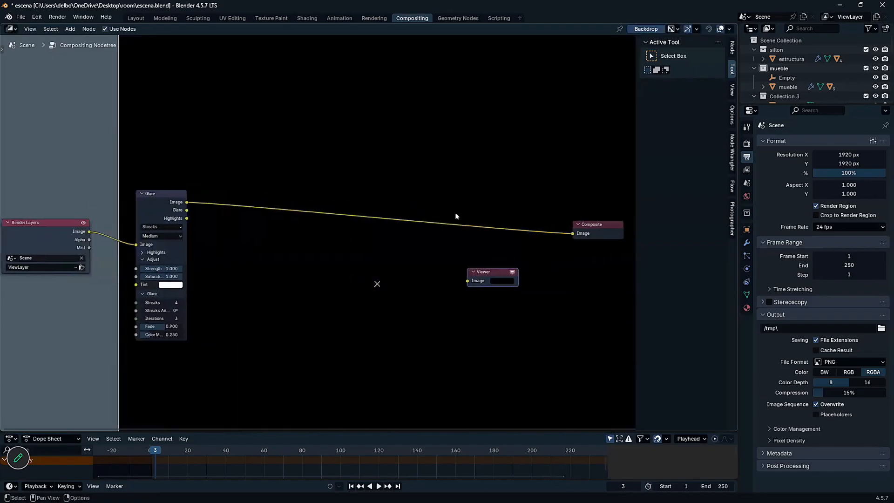
{"action": "left_click_drag", "start_coordinate": [188, 203], "coordinate": [478, 288]}
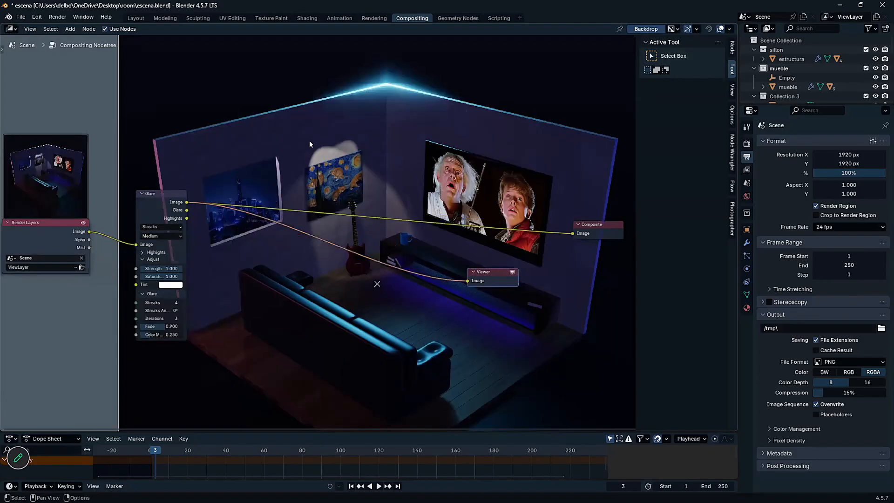
Move the Viewer node farther from Glare so that it sits just below the Composite node
{"action": "middle_click_drag", "start_coordinate": [442, 246], "coordinate": [503, 250]}
{"action": "left_click_drag", "start_coordinate": [546, 274], "coordinate": [603, 271]}
{"action": "middle_click_drag", "start_coordinate": [455, 181], "coordinate": [423, 176]}
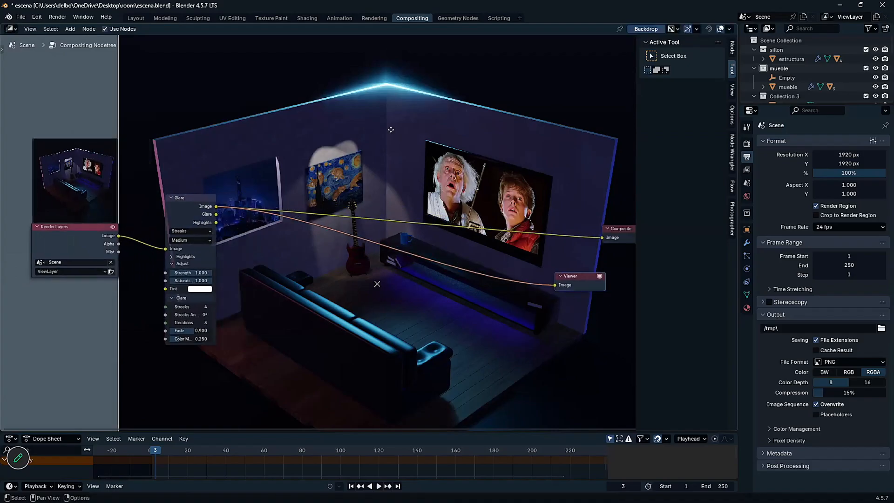
{"action": "middle_click_drag", "start_coordinate": [390, 130], "coordinate": [430, 137]}
{"action": "middle_click_drag", "start_coordinate": [428, 206], "coordinate": [332, 189]}
{"action": "scroll", "coordinate": [341, 232], "scroll_direction": "up", "scroll_amount": 2}
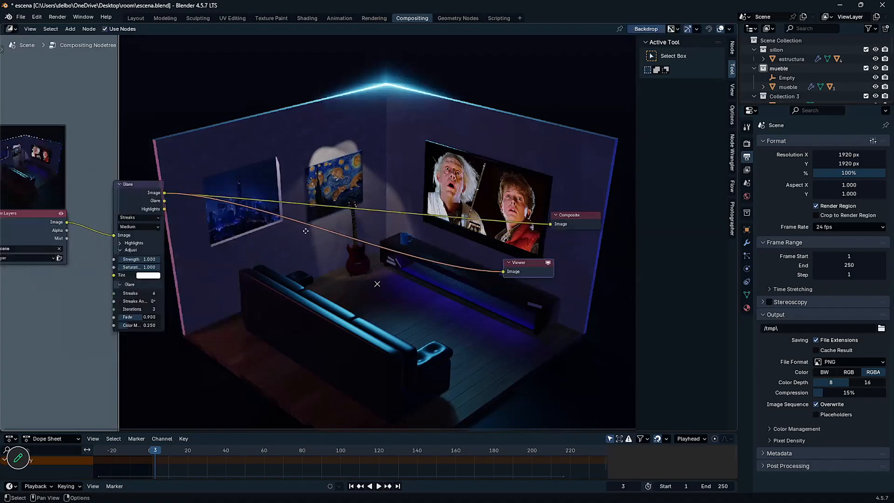
{"action": "scroll", "coordinate": [284, 231], "scroll_direction": "down", "scroll_amount": 2}
{"action": "middle_click_drag", "start_coordinate": [278, 231], "coordinate": [344, 233]}
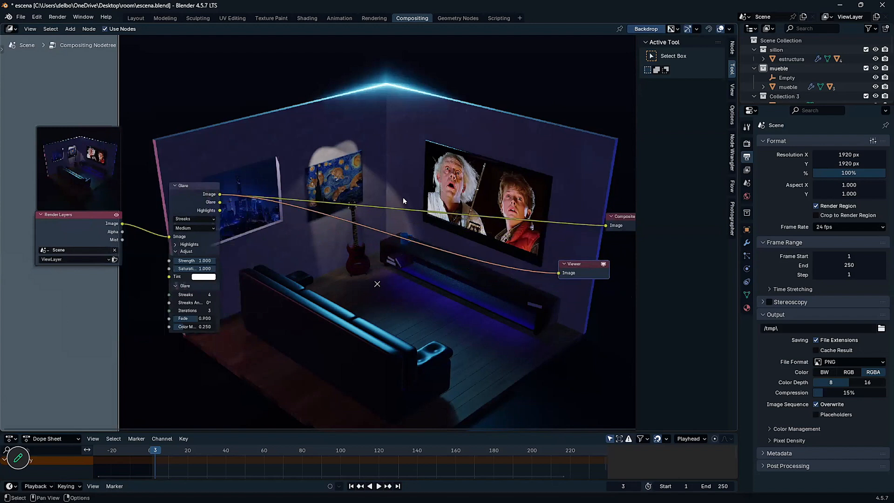
{"action": "left_click", "coordinate": [390, 307]}
{"action": "scroll", "coordinate": [374, 306], "scroll_direction": "down", "scroll_amount": 5}
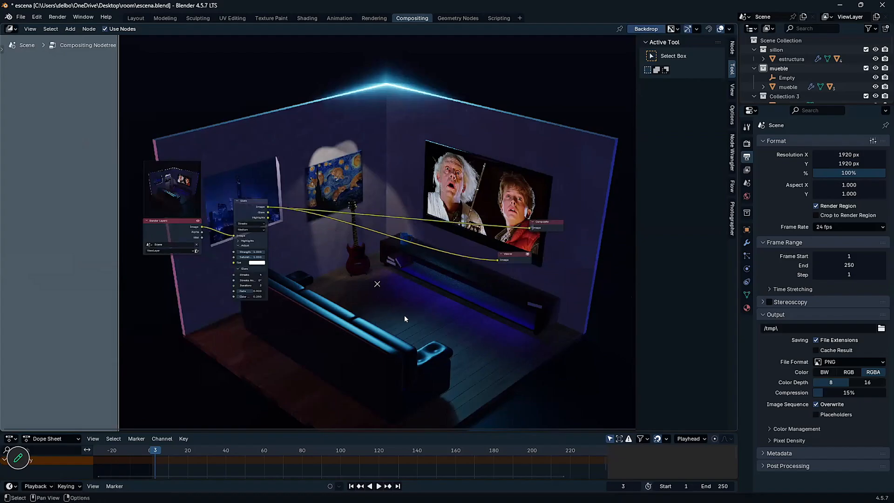
{"action": "scroll", "coordinate": [404, 315], "scroll_direction": "up", "scroll_amount": 1}
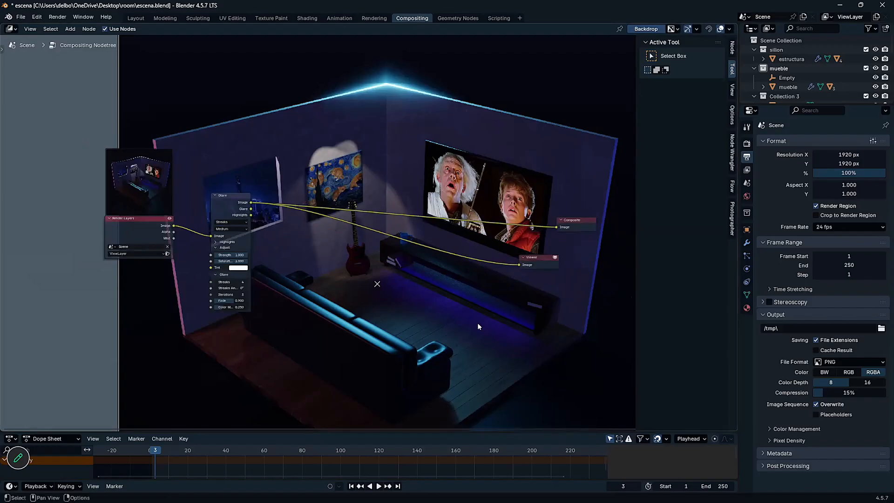
{"action": "scroll", "coordinate": [403, 278], "scroll_direction": "up", "scroll_amount": 2}
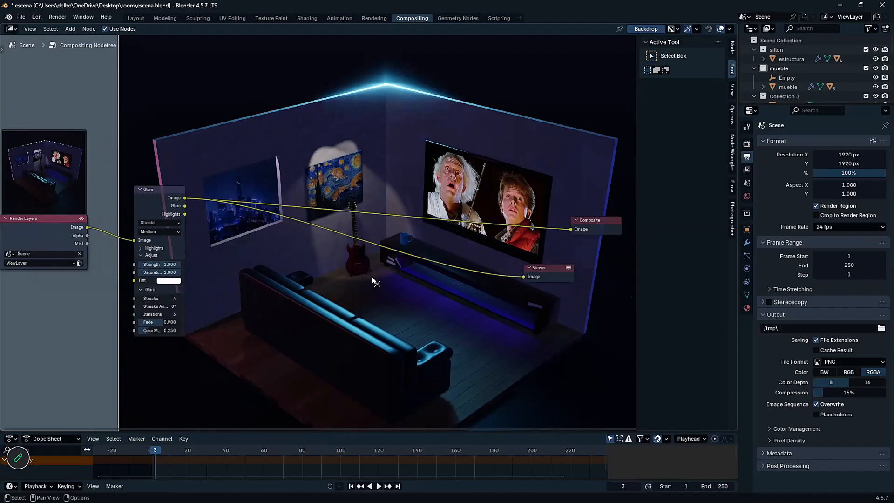
Shrink and reposition the backdrop so that the whole render fits inside the node editor
{"action": "scroll", "coordinate": [372, 280], "scroll_direction": "down", "scroll_amount": 1}
{"action": "middle_click_drag", "start_coordinate": [378, 285], "coordinate": [340, 341], "text": "alt"}
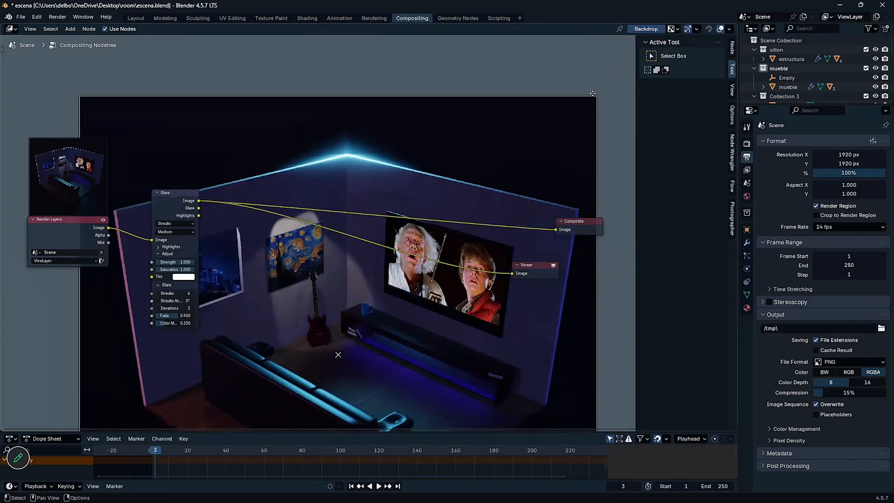
{"action": "left_click_drag", "start_coordinate": [592, 93], "coordinate": [448, 186]}
{"action": "left_click_drag", "start_coordinate": [273, 354], "coordinate": [361, 239]}
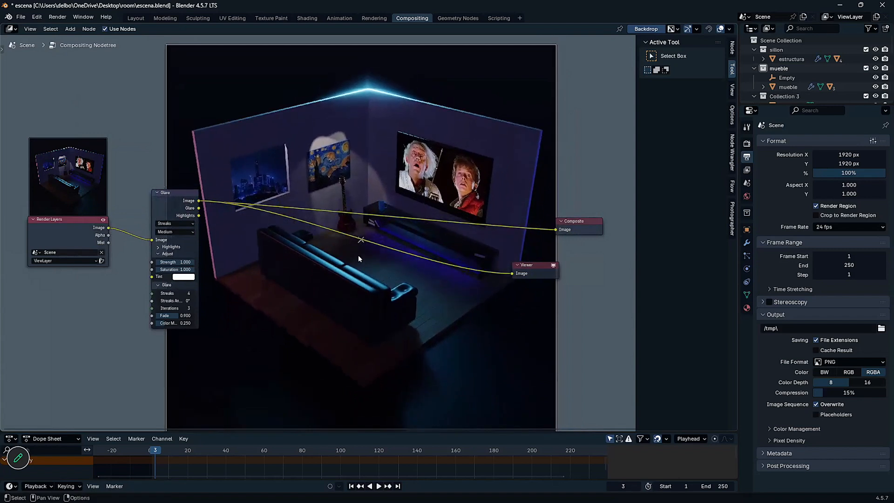
{"action": "left_click_drag", "start_coordinate": [359, 240], "coordinate": [344, 252]}
{"action": "left_click_drag", "start_coordinate": [540, 59], "coordinate": [591, 414]}
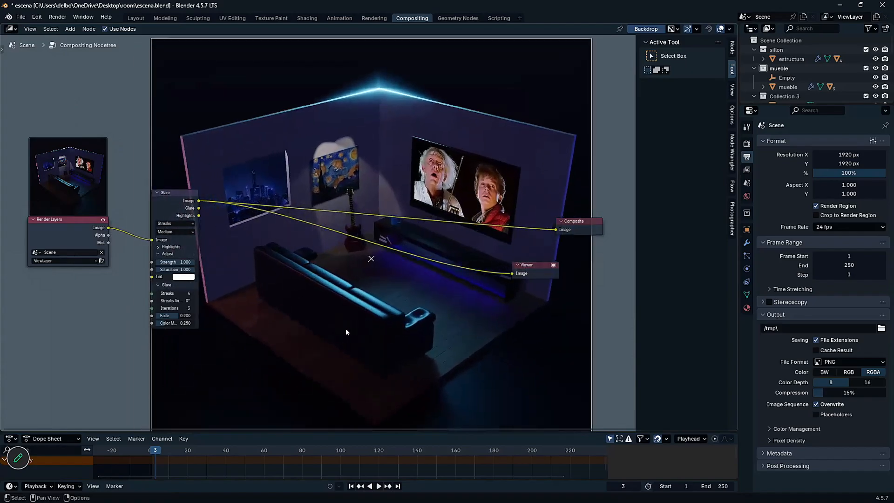
{"action": "left_click_drag", "start_coordinate": [372, 264], "coordinate": [366, 266]}
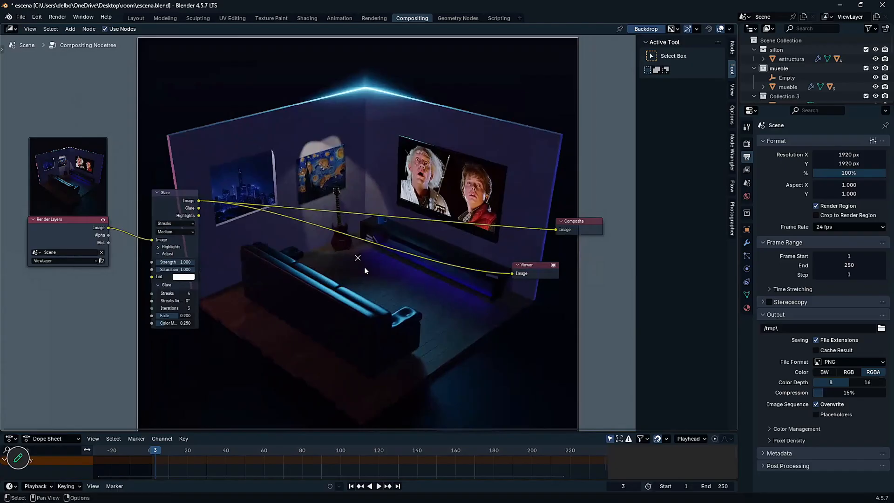
Lower the Streaks Glare node's Strength to 0.225 and its Saturation to 0.633
{"action": "scroll", "coordinate": [248, 255], "scroll_direction": "up", "scroll_amount": 1}
{"action": "middle_click_drag", "start_coordinate": [248, 255], "coordinate": [397, 287]}
{"action": "scroll", "coordinate": [396, 131], "scroll_direction": "up", "scroll_amount": 1}
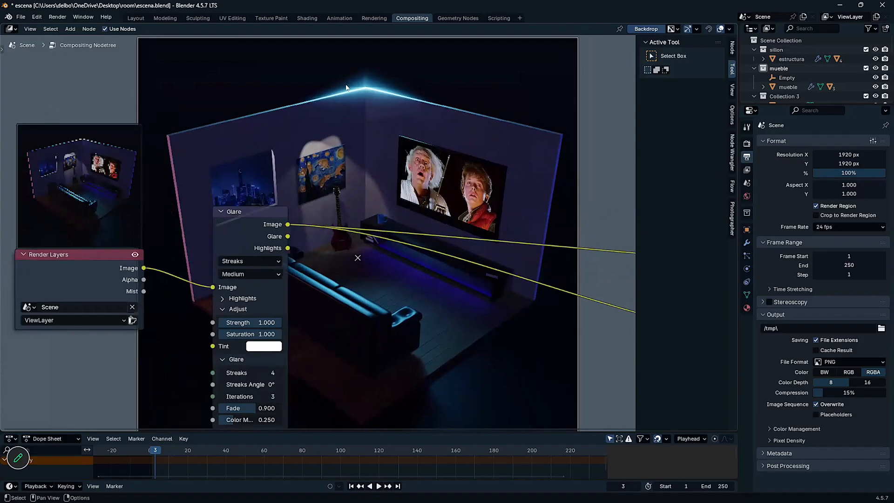
{"action": "middle_click_drag", "start_coordinate": [397, 146], "coordinate": [383, 124]}
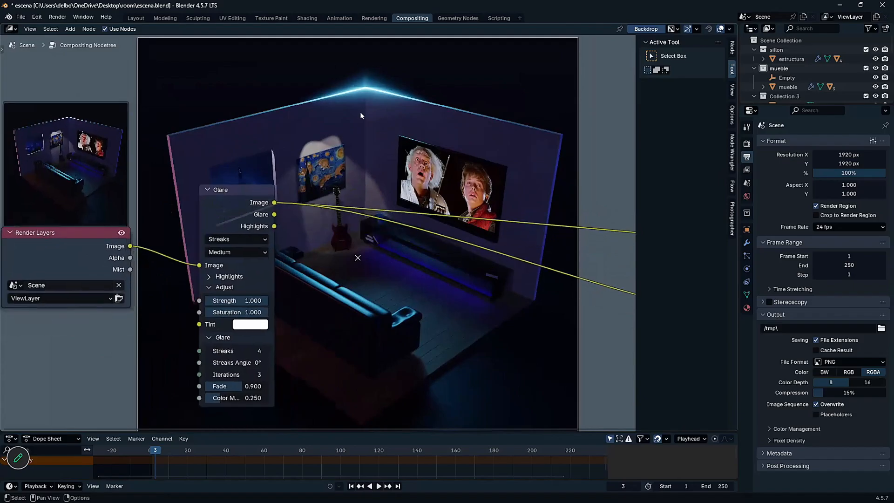
{"action": "scroll", "coordinate": [354, 115], "scroll_direction": "up", "scroll_amount": 2}
{"action": "middle_click_drag", "start_coordinate": [325, 290], "coordinate": [341, 234]}
{"action": "mouse_move", "coordinate": [232, 255]}
{"action": "left_mouse_down"}
{"action": "mouse_move", "coordinate": [198, 255]}
{"action": "mouse_move", "coordinate": [232, 255]}
{"action": "mouse_move", "coordinate": [206, 255]}
{"action": "left_mouse_up"}
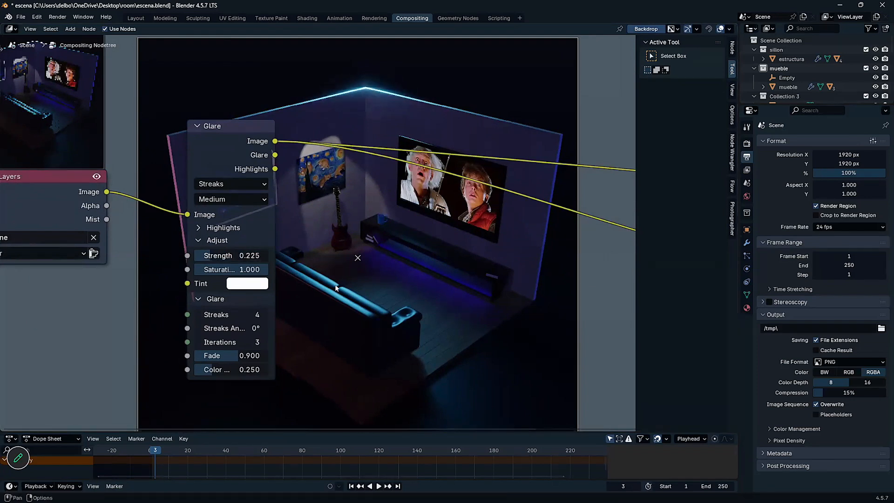
{"action": "left_click_drag", "start_coordinate": [231, 269], "coordinate": [215, 269]}
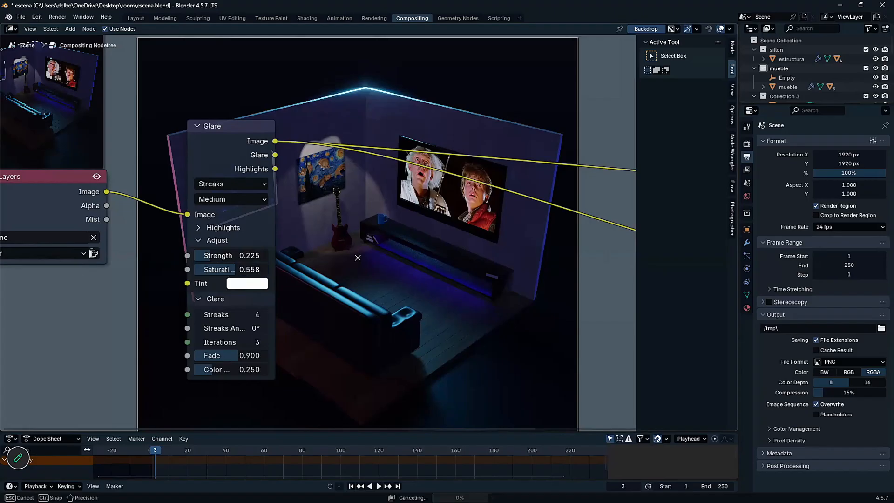
{"action": "left_click_drag", "start_coordinate": [246, 266], "coordinate": [253, 267]}
Add a Bloom Glare node and place it below the Streaks Glare node
{"action": "scroll", "coordinate": [329, 227], "scroll_direction": "down", "scroll_amount": 2}
{"action": "scroll", "coordinate": [361, 264], "scroll_direction": "down", "scroll_amount": 1}
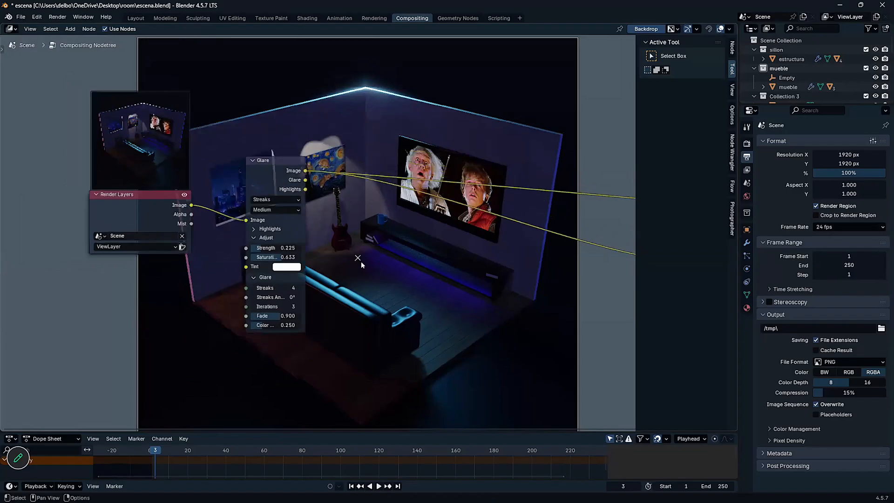
{"action": "key", "text": "shift+a"}
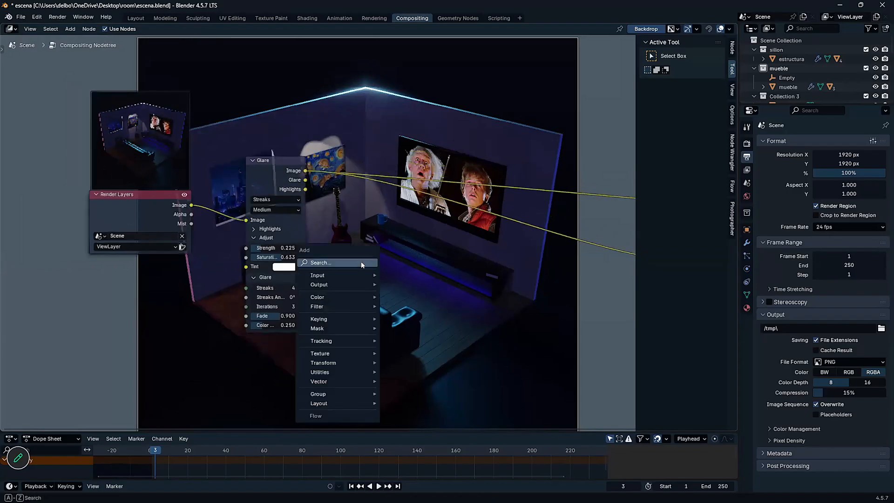
{"action": "type", "text": "BLOOM"}
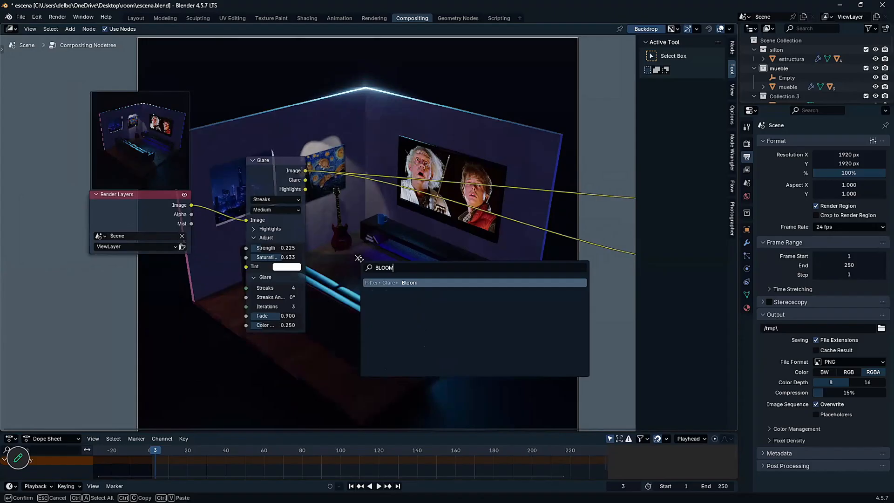
{"action": "key", "text": "Return"}
{"action": "left_click", "coordinate": [246, 344]}
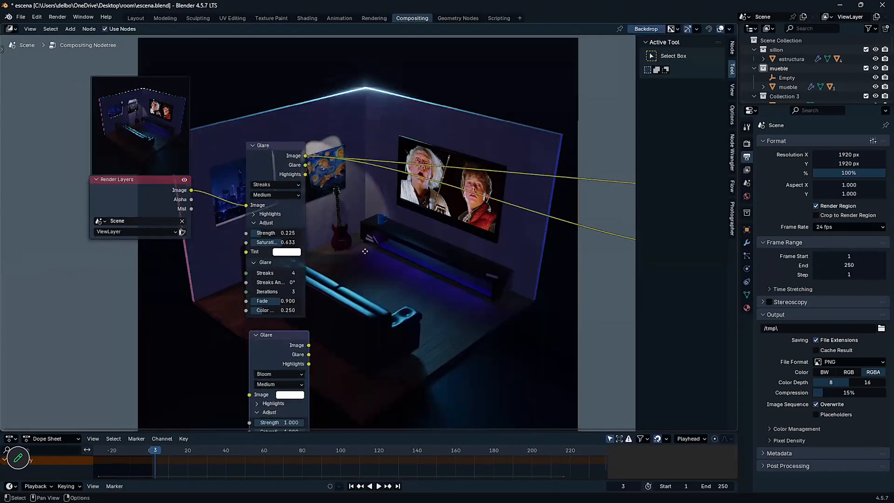
{"action": "middle_click_drag", "start_coordinate": [365, 252], "coordinate": [363, 235]}
{"action": "left_click", "coordinate": [264, 93]}
{"action": "key", "text": "shift+s"}
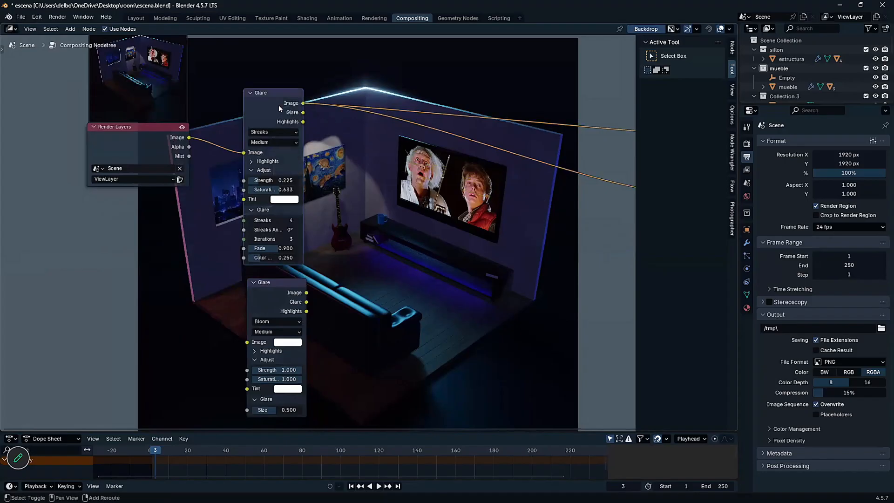
{"action": "key", "text": "shift+d"}
{"action": "left_click", "coordinate": [397, 231]}
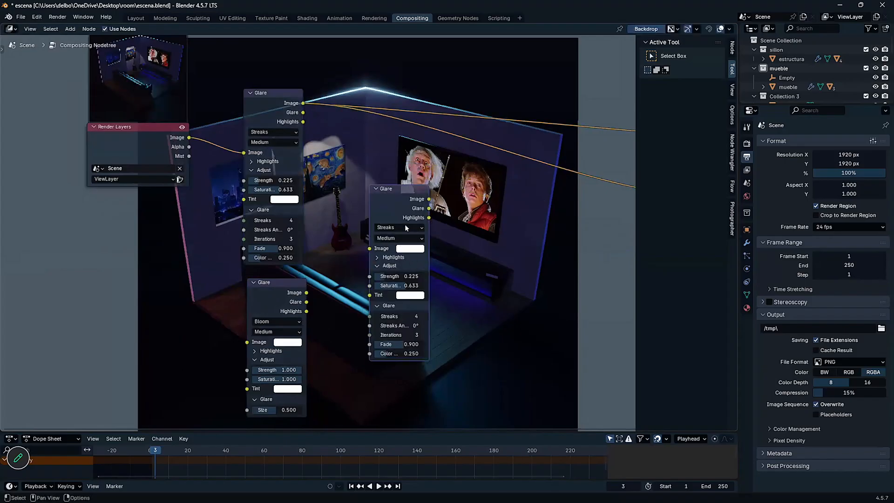
{"action": "left_click", "coordinate": [406, 228]}
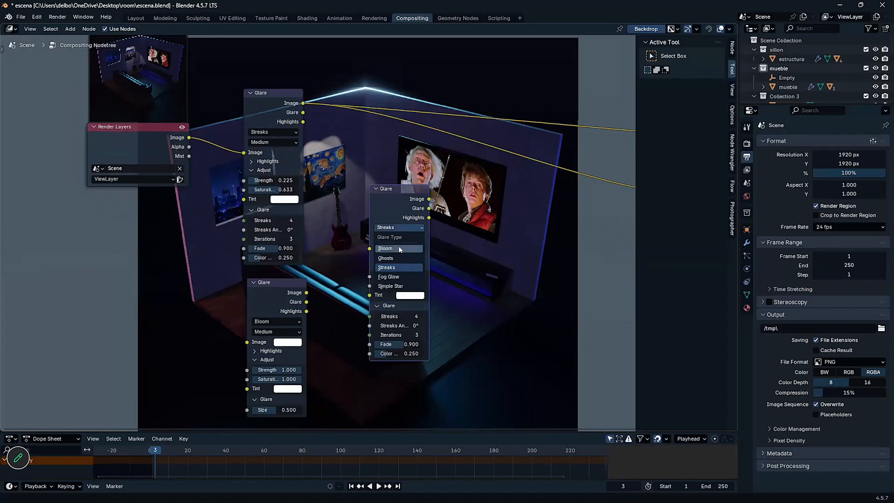
{"action": "left_click", "coordinate": [398, 247]}
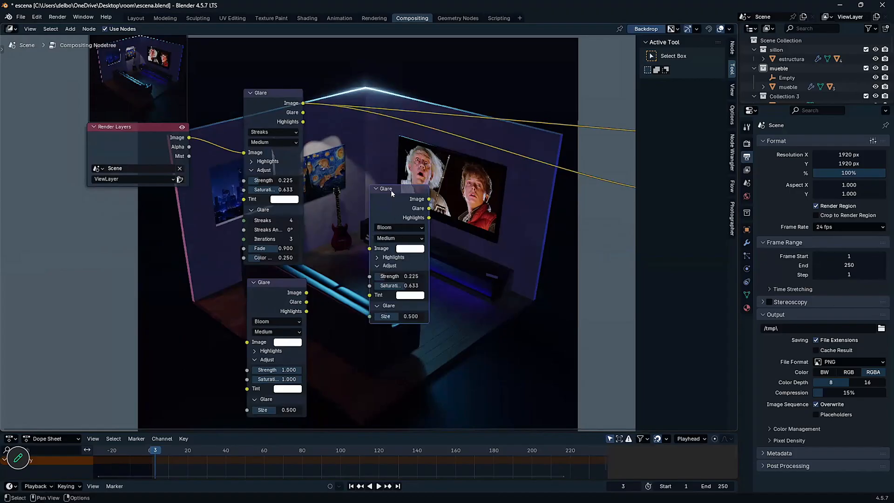
{"action": "key", "text": "x"}
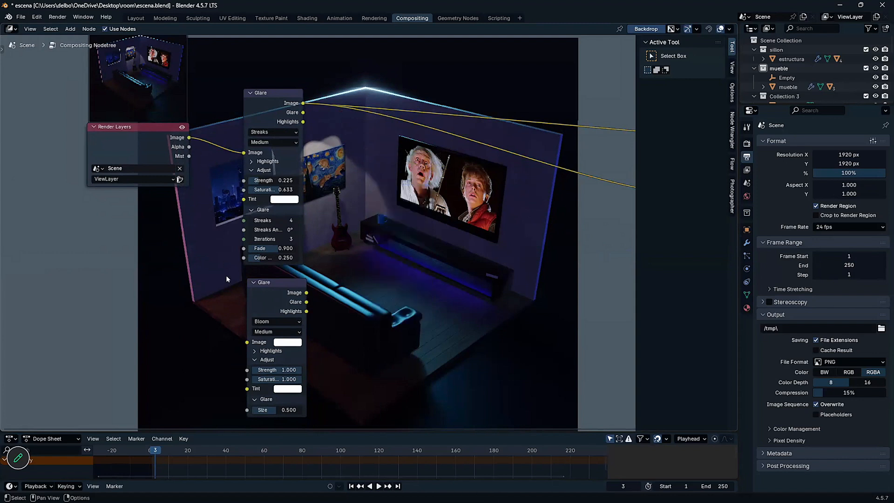
Feed the Render Layers Image output into the Bloom Glare node and preview that node through the Viewer
{"action": "left_click_drag", "start_coordinate": [189, 138], "coordinate": [246, 345]}
{"action": "left_click_drag", "start_coordinate": [269, 285], "coordinate": [269, 285]}
{"action": "left_click", "coordinate": [272, 285], "text": "ctrl+shift"}
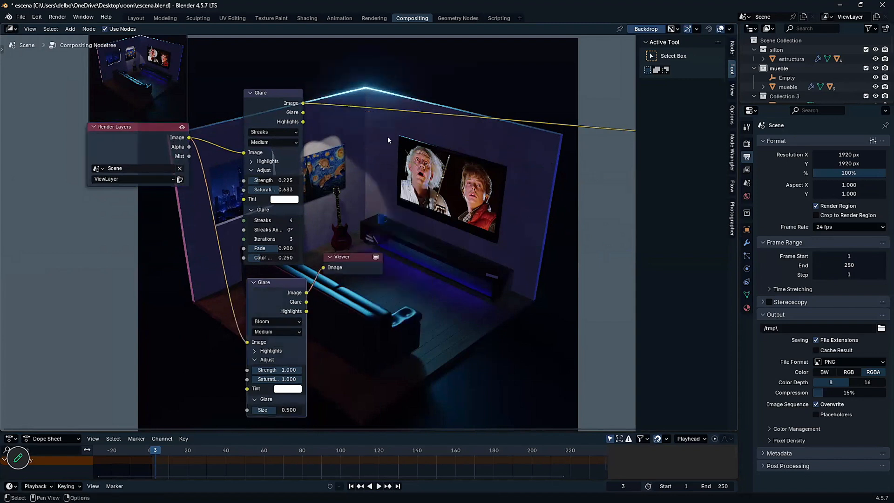
Compare the two glare effects by switching the Viewer to the Streaks Glare and back to the Bloom Glare
{"action": "middle_click_drag", "start_coordinate": [346, 81], "coordinate": [315, 85]}
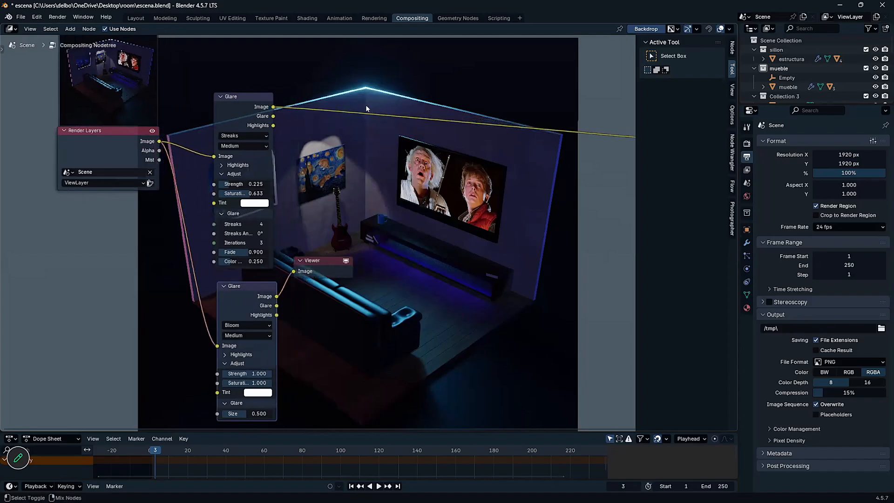
{"action": "left_click", "coordinate": [246, 97], "text": "ctrl+shift"}
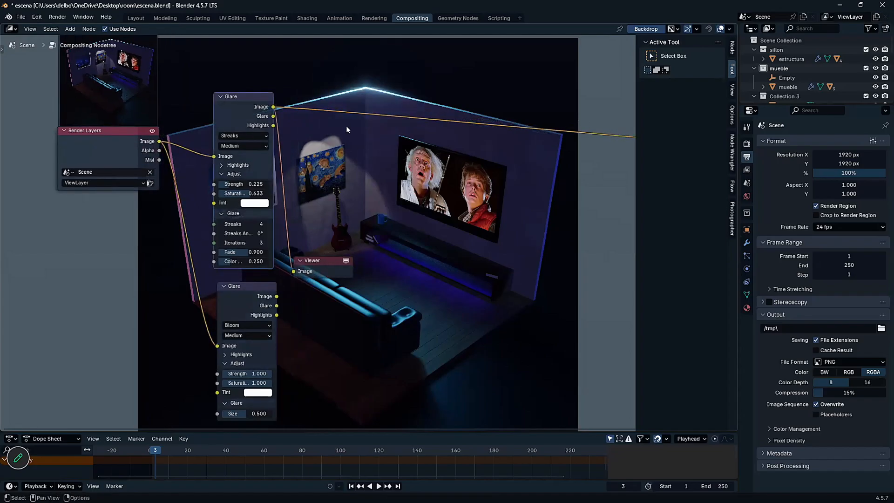
{"action": "left_click", "coordinate": [240, 292], "text": "ctrl+shift"}
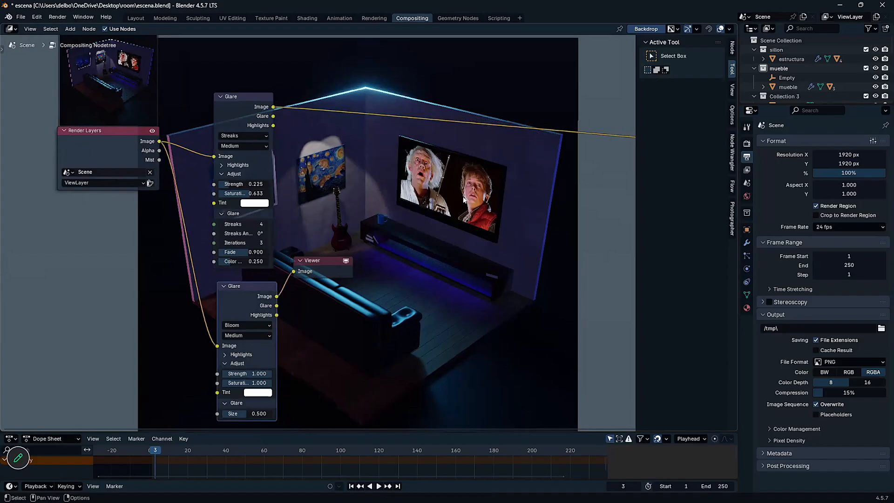
Move the Viewer node farther from the Glare nodes and add a Mix node in the gap between them
{"action": "left_click_drag", "start_coordinate": [317, 257], "coordinate": [503, 257]}
{"action": "middle_click_drag", "start_coordinate": [384, 200], "coordinate": [344, 209]}
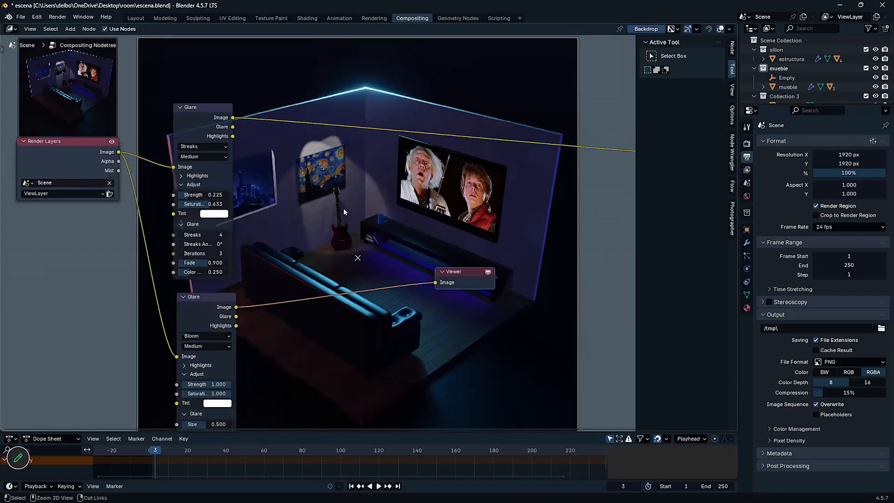
{"action": "left_click", "coordinate": [344, 209]}
{"action": "key", "text": "shift+a"}
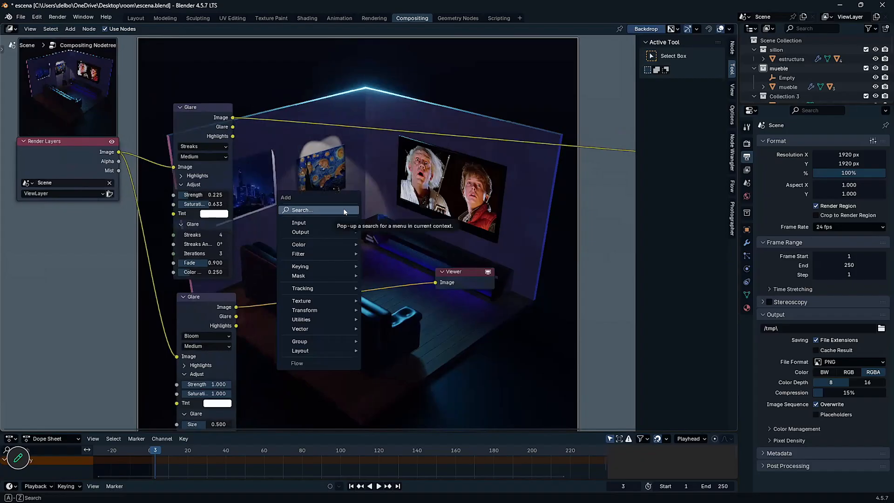
{"action": "left_click", "coordinate": [344, 210]}
{"action": "type", "text": "MIX"}
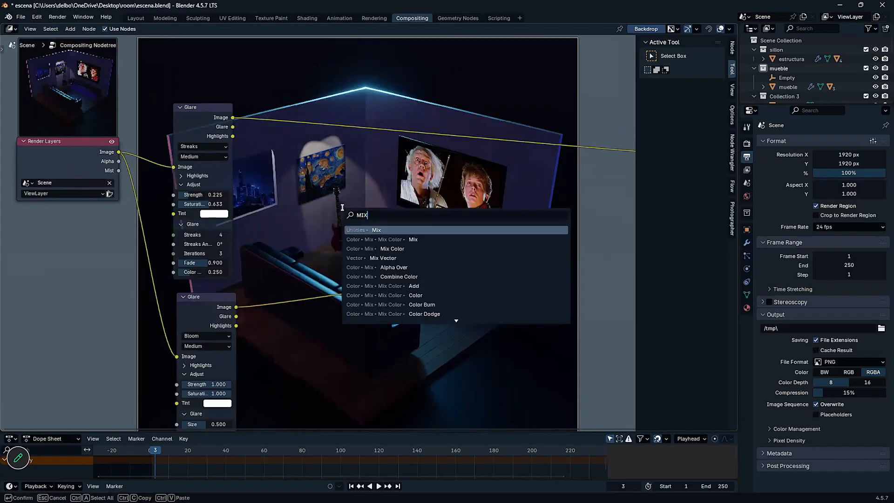
{"action": "key", "text": "Return"}
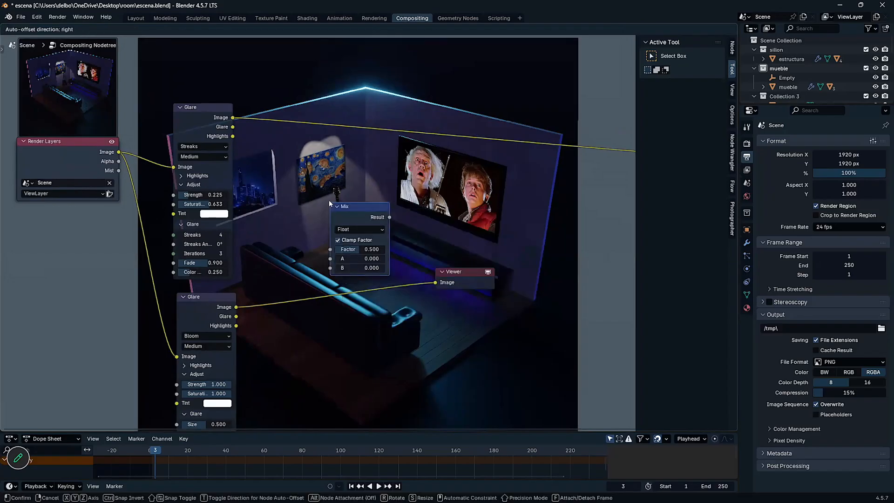
{"action": "left_click", "coordinate": [329, 200]}
Connect the Streaks Glare image to Mix input A and the Bloom Glare image to B, and preview the Mix result
{"action": "left_click_drag", "start_coordinate": [233, 118], "coordinate": [330, 259]}
{"action": "left_click_drag", "start_coordinate": [236, 307], "coordinate": [330, 268]}
{"action": "left_click_drag", "start_coordinate": [355, 219], "coordinate": [355, 218]}
{"action": "left_click", "coordinate": [355, 216], "text": "ctrl+shift"}
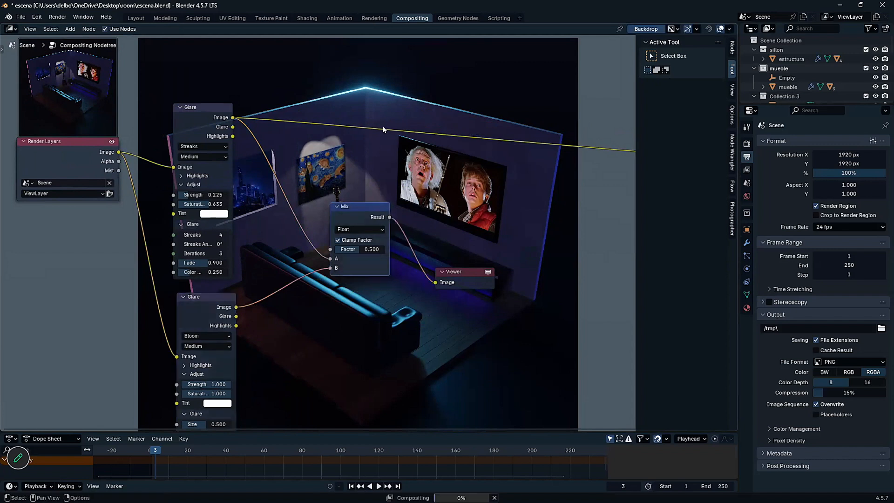
Set the Mix node's data type to Color and relink Streaks Glare to A, Bloom Glare to B and Result to the Viewer
{"action": "left_click", "coordinate": [373, 226]}
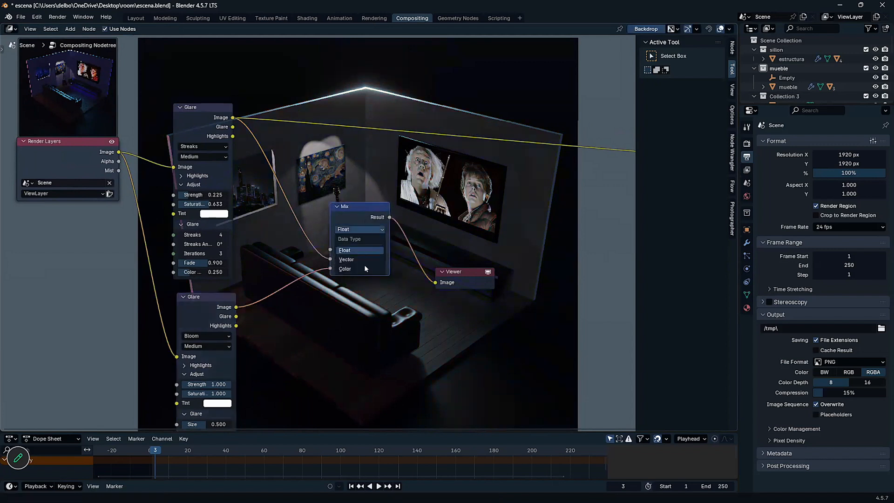
{"action": "left_click", "coordinate": [364, 268]}
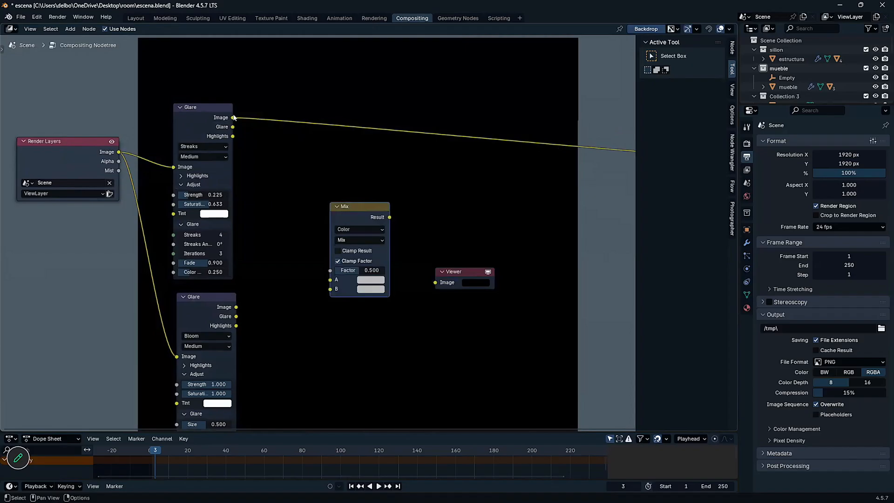
{"action": "left_click_drag", "start_coordinate": [233, 118], "coordinate": [331, 280]}
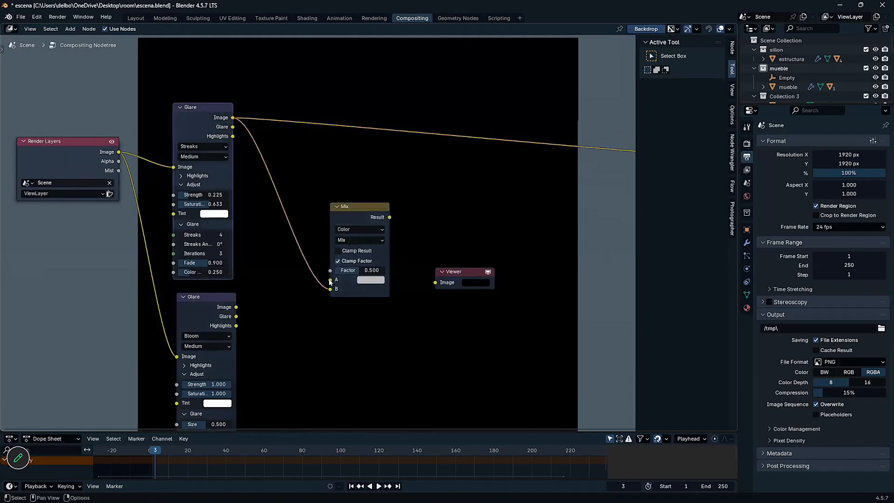
{"action": "left_click_drag", "start_coordinate": [238, 311], "coordinate": [331, 289]}
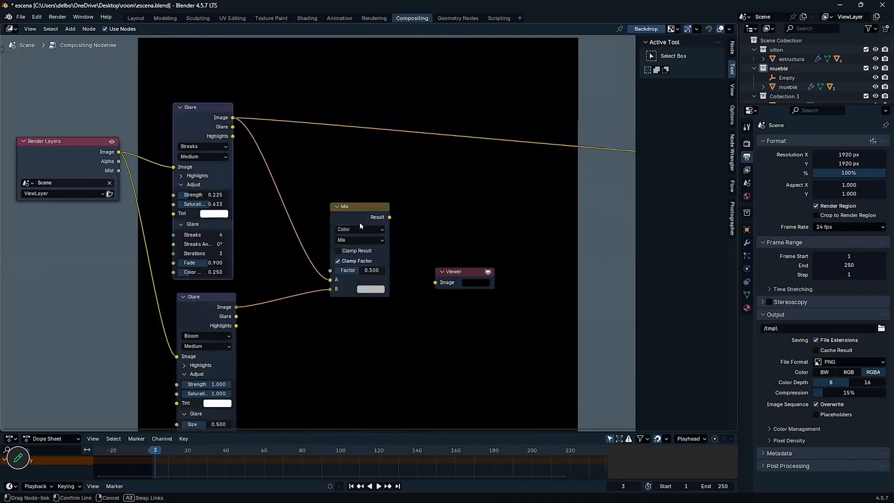
{"action": "left_click", "coordinate": [353, 209], "text": "ctrl+shift"}
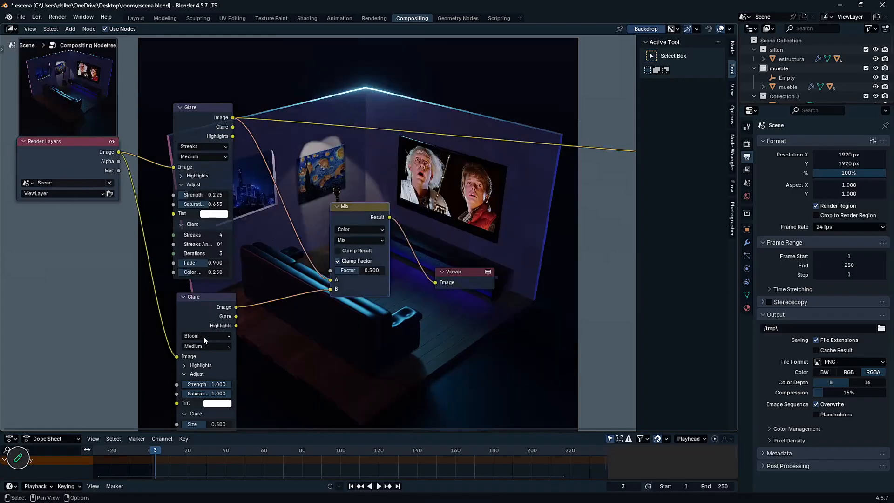
Set the Mix factor to 0.550 and move the Mix and Viewer nodes apart to leave a wide gap between them
{"action": "middle_click_drag", "start_coordinate": [348, 298], "coordinate": [345, 278]}
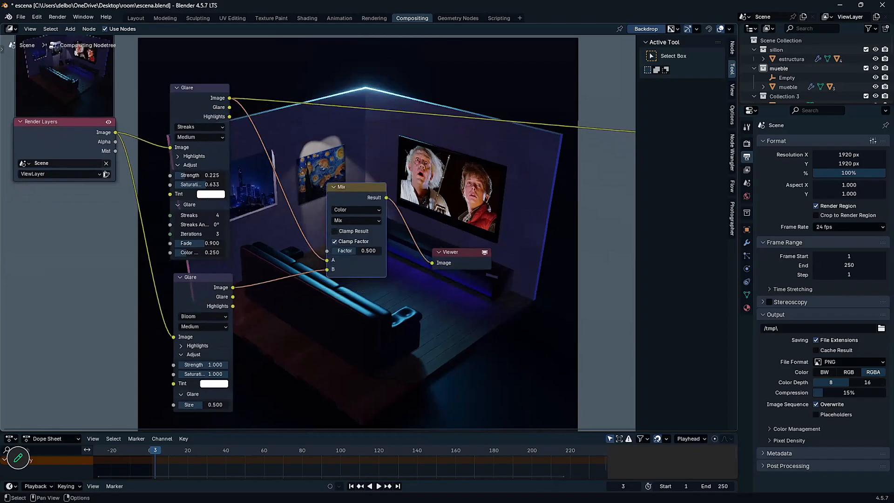
{"action": "mouse_move", "coordinate": [368, 251]}
{"action": "left_mouse_down"}
{"action": "mouse_move", "coordinate": [356, 251]}
{"action": "mouse_move", "coordinate": [377, 250]}
{"action": "left_mouse_up"}
{"action": "left_click_drag", "start_coordinate": [361, 187], "coordinate": [315, 176]}
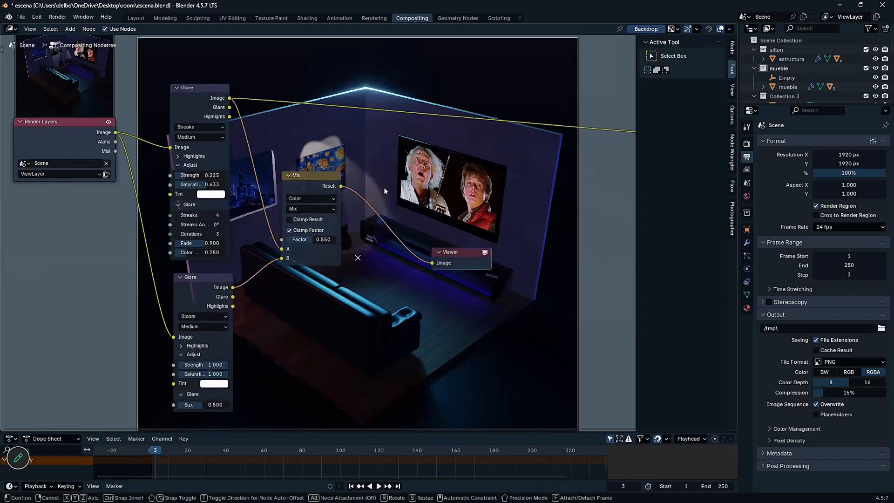
{"action": "left_click_drag", "start_coordinate": [459, 253], "coordinate": [560, 223]}
{"action": "middle_click_drag", "start_coordinate": [359, 188], "coordinate": [264, 203]}
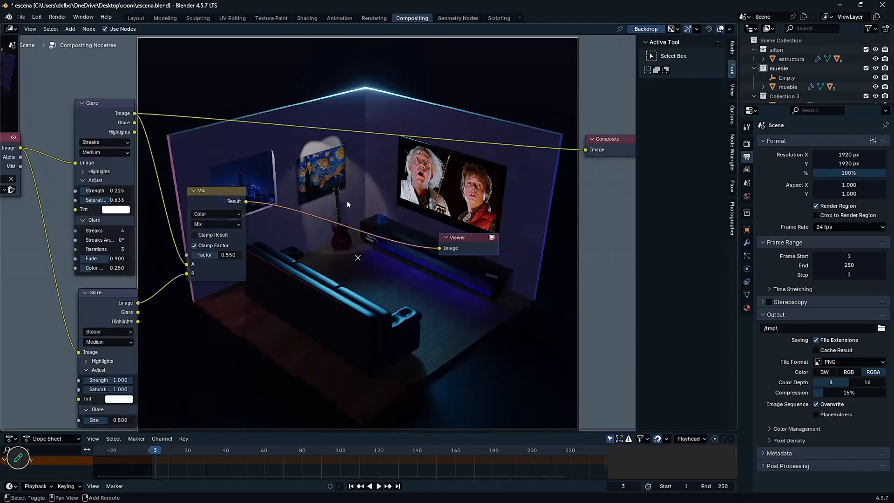
Look through the addable node categories and try adding a Vector Blur node below the Mix-to-Viewer link
{"action": "key", "text": "shift+a"}
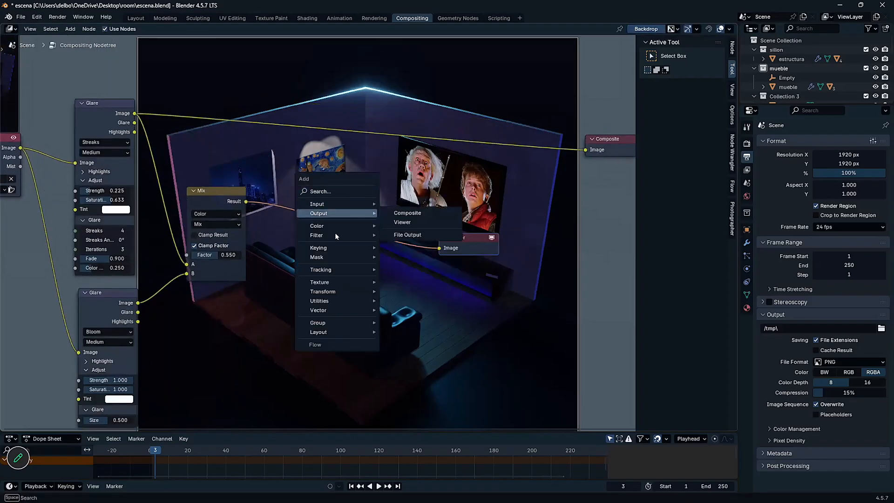
{"action": "mouse_move", "coordinate": [337, 236]}
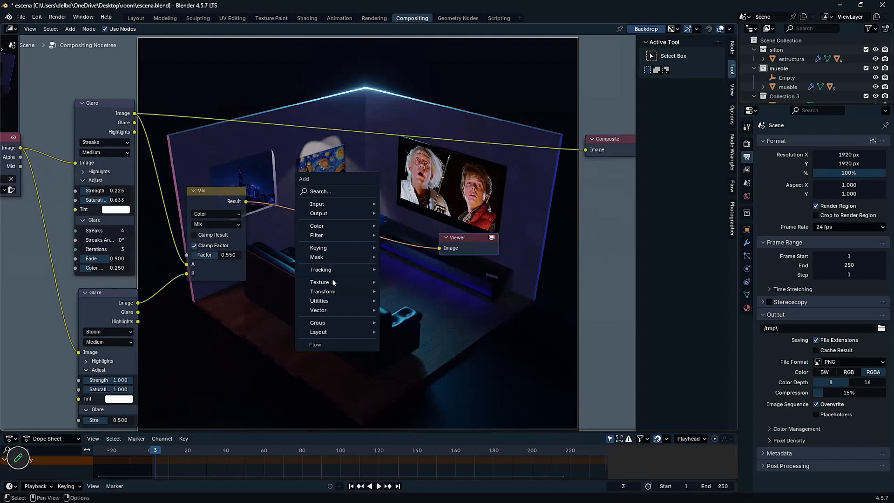
{"action": "mouse_move", "coordinate": [334, 282]}
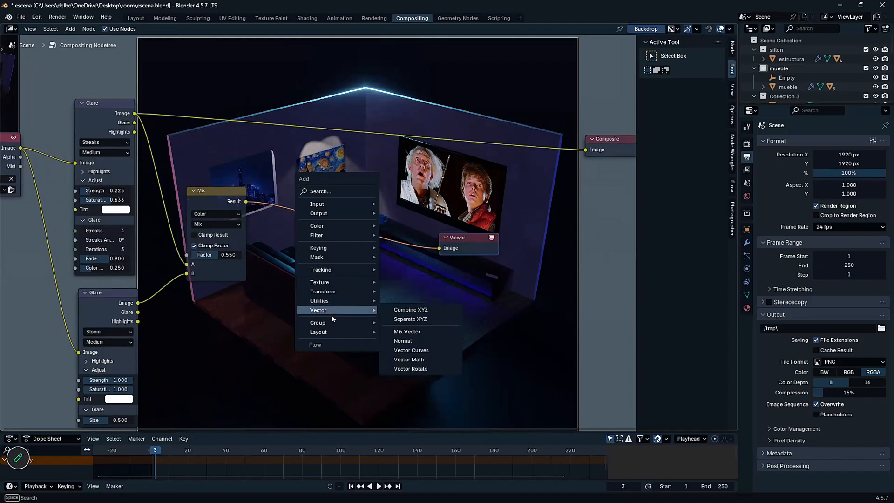
{"action": "mouse_move", "coordinate": [339, 322]}
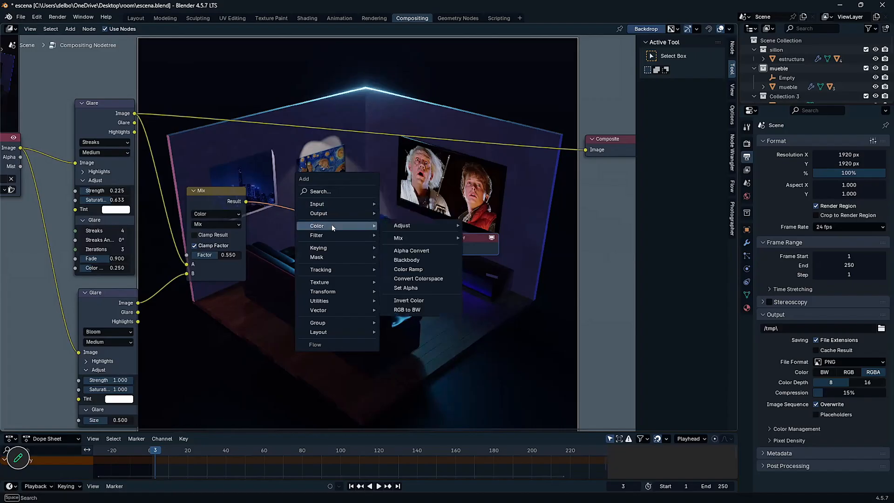
{"action": "mouse_move", "coordinate": [406, 237]}
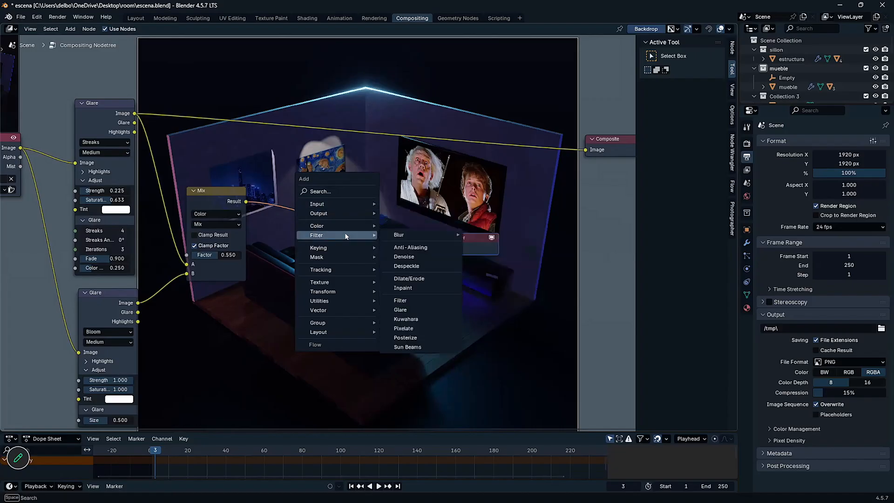
{"action": "type", "text": "v"}
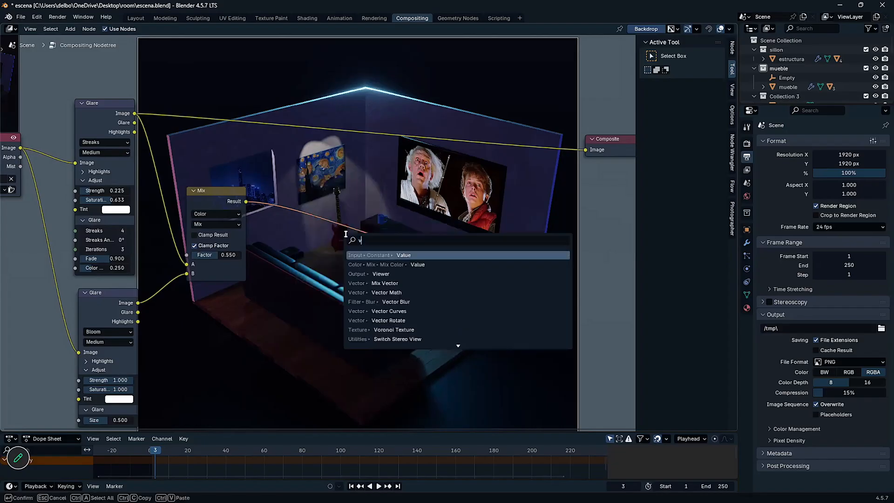
{"action": "type", "text": "ie"}
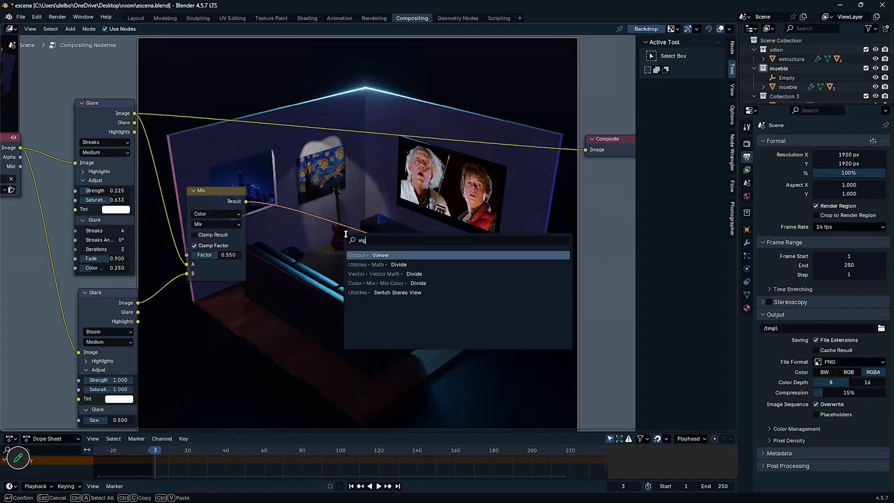
{"action": "key", "text": "BackSpace"}
{"action": "key", "text": "BackSpace"}
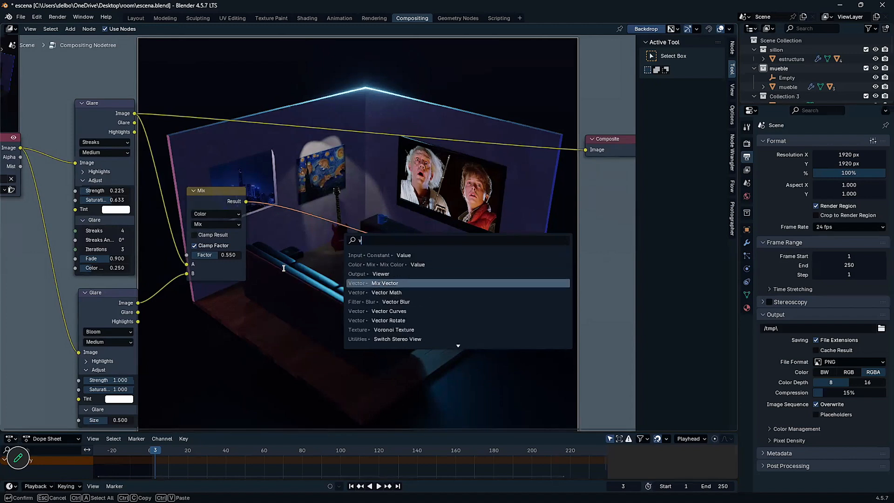
{"action": "left_click", "coordinate": [400, 302]}
{"action": "left_click", "coordinate": [345, 297]}
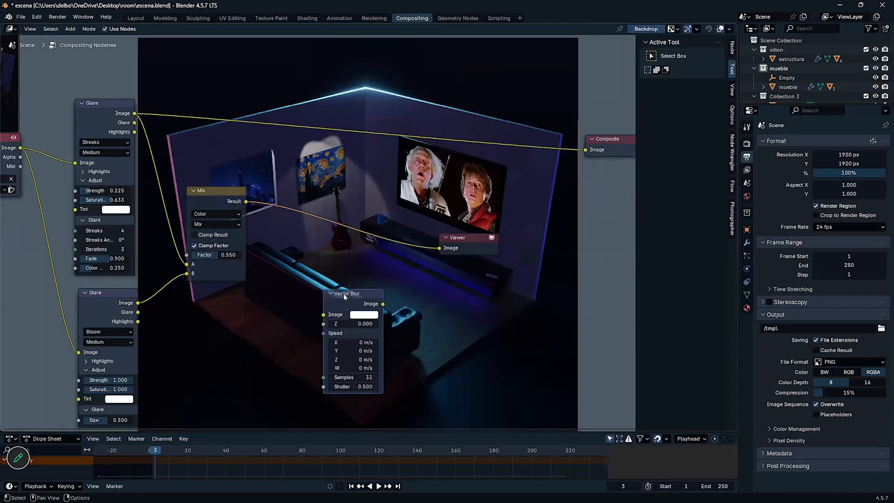
{"action": "key", "text": "ctrl+z"}
Search the addable compositing nodes for "chrom"
{"action": "key", "text": "shift+a"}
{"action": "type", "text": "chrom"}
{"action": "key", "text": "BackSpace"}
{"action": "key", "text": "BackSpace"}
{"action": "key", "text": "BackSpace"}
{"action": "key", "text": "BackSpace"}
{"action": "key", "text": "BackSpace"}
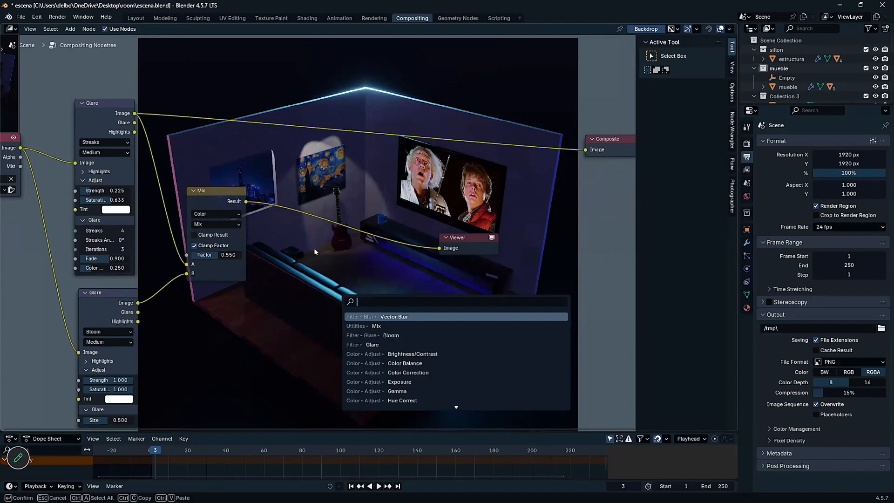
{"action": "key", "text": "Escape"}
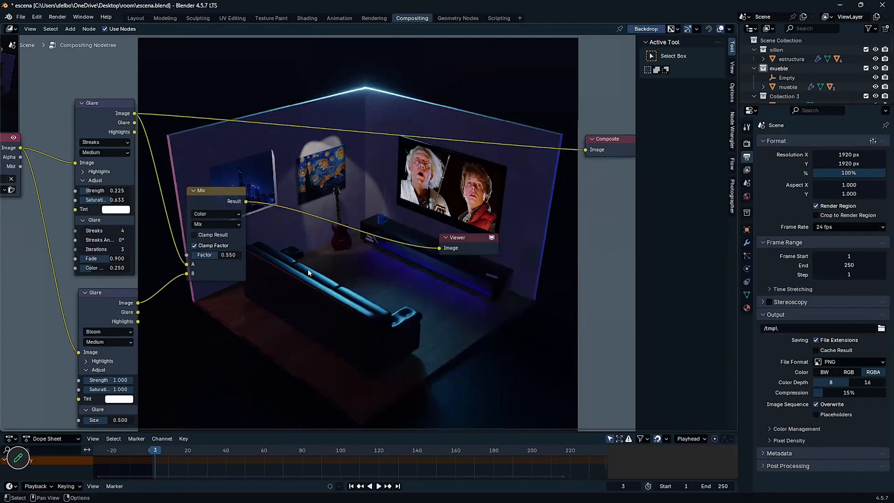
Try adding a Soften filter node and another Glare node beside the Mix node
{"action": "key", "text": "shift+a"}
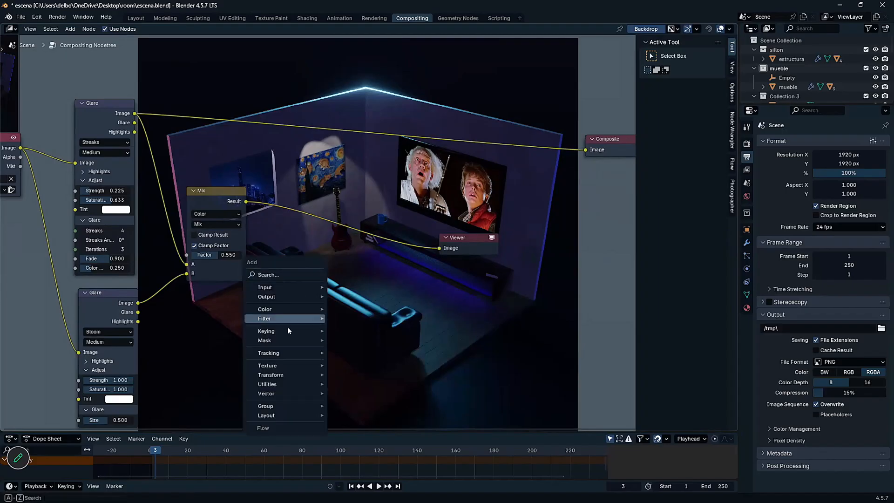
{"action": "mouse_move", "coordinate": [288, 330]}
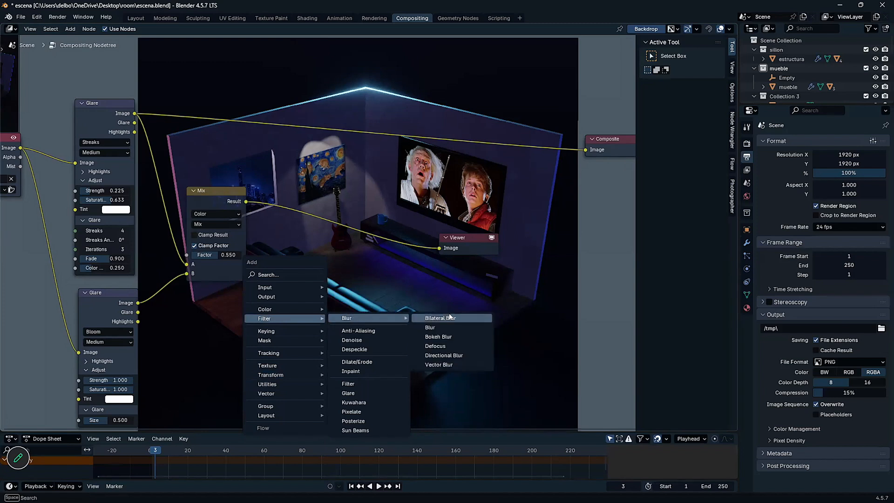
{"action": "key", "text": "shift+a"}
{"action": "mouse_move", "coordinate": [328, 290]}
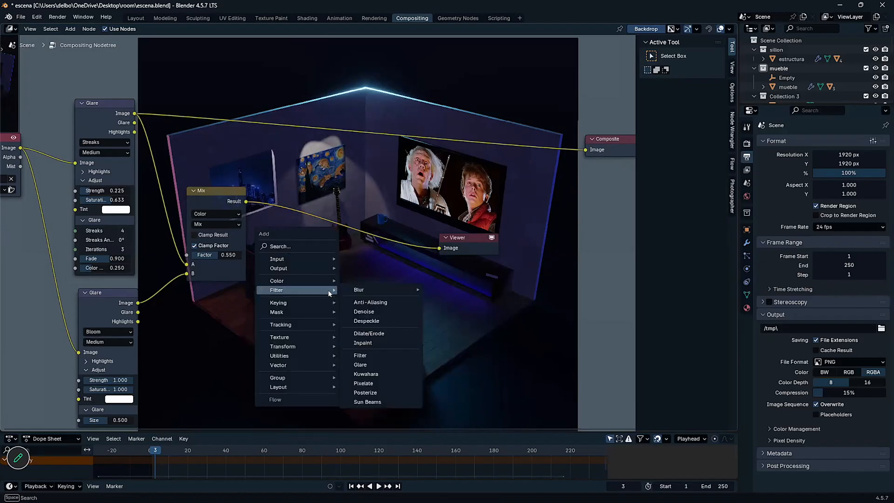
{"action": "left_click", "coordinate": [392, 354]}
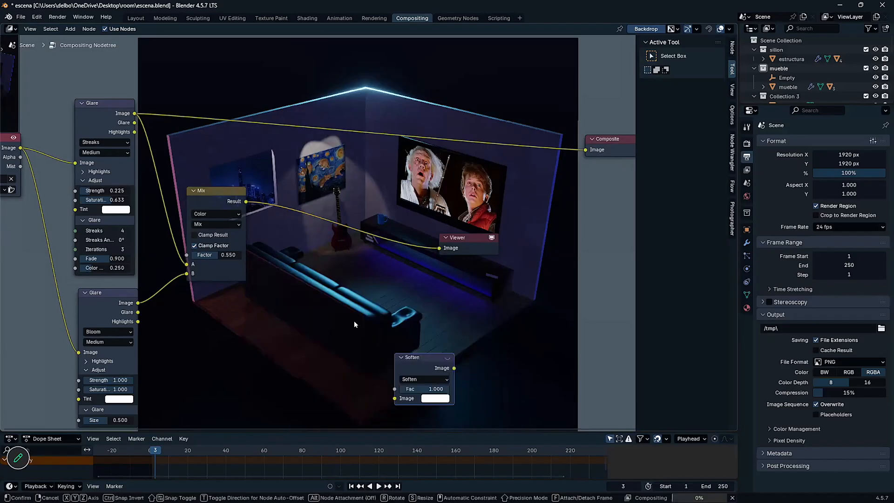
{"action": "right_click", "coordinate": [294, 282]}
{"action": "key", "text": "shift+a"}
{"action": "mouse_move", "coordinate": [313, 273]}
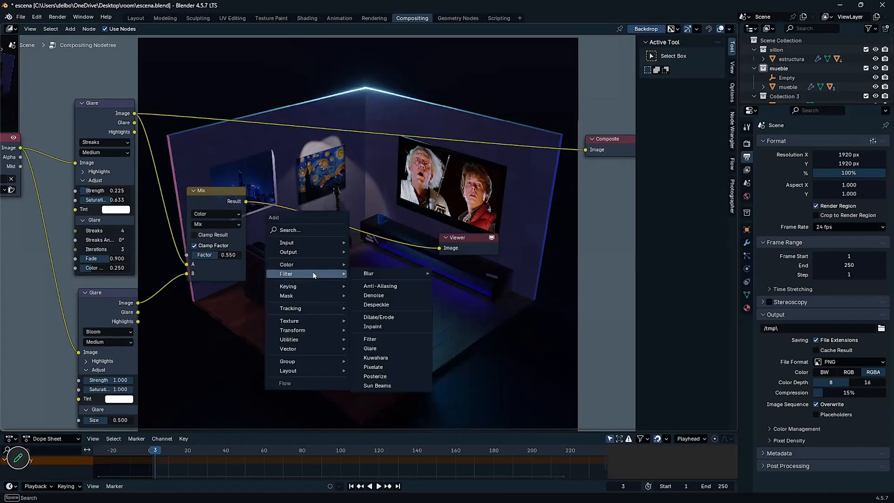
{"action": "left_click", "coordinate": [389, 348]}
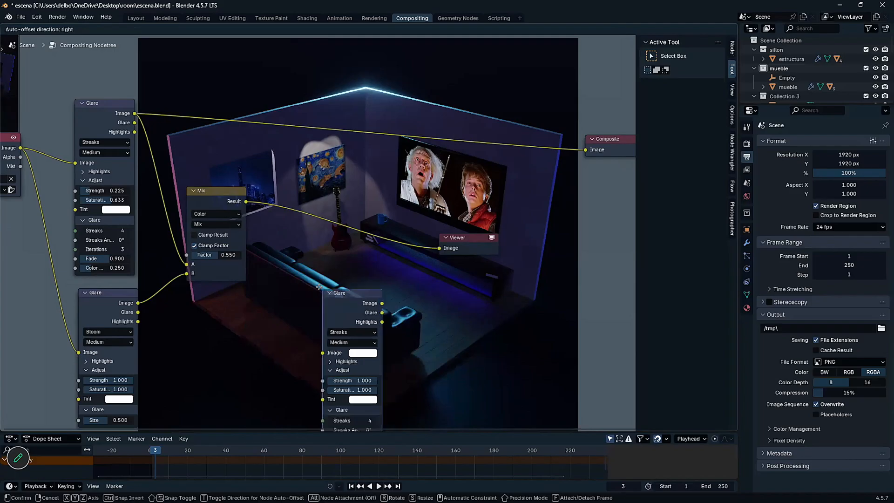
{"action": "key", "text": "Escape"}
Undo the recent node edits back to the state without a Mix node, with the Viewer fed by the Streaks Glare
{"action": "scroll", "coordinate": [346, 305], "scroll_direction": "down", "scroll_amount": 3}
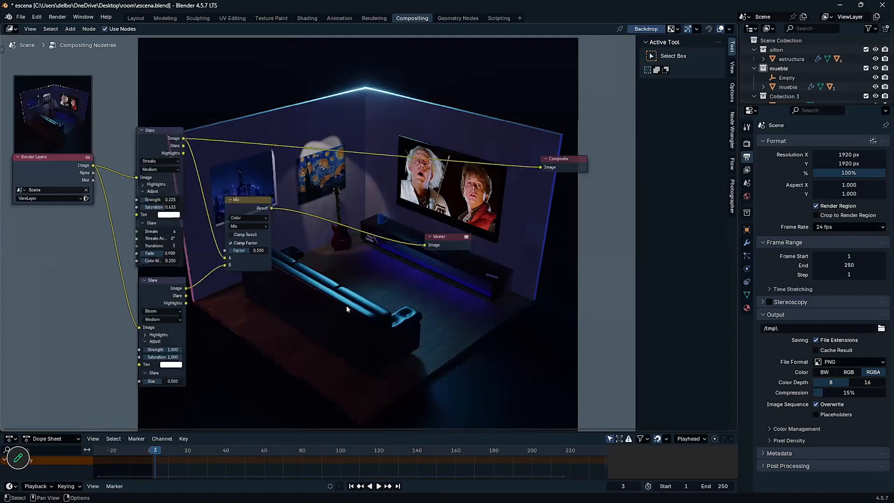
{"action": "key", "text": "ctrl+z"}
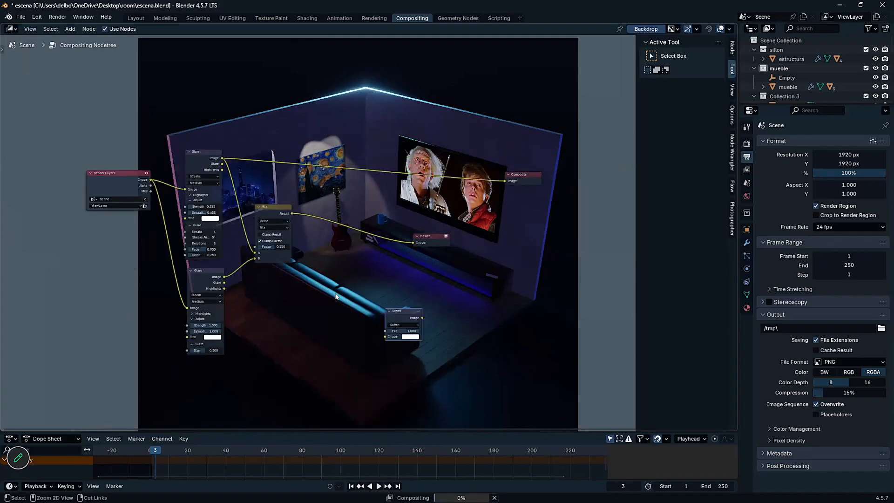
{"action": "key", "text": "ctrl+z"}
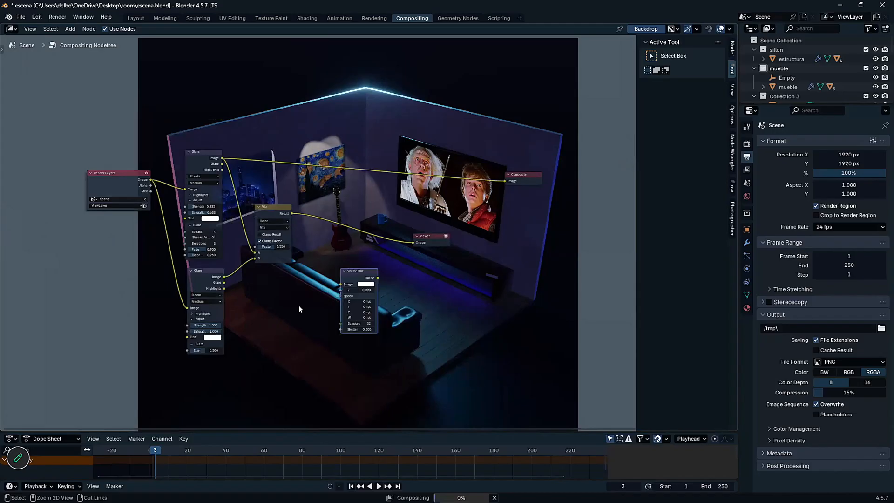
{"action": "key", "text": "ctrl+z"}
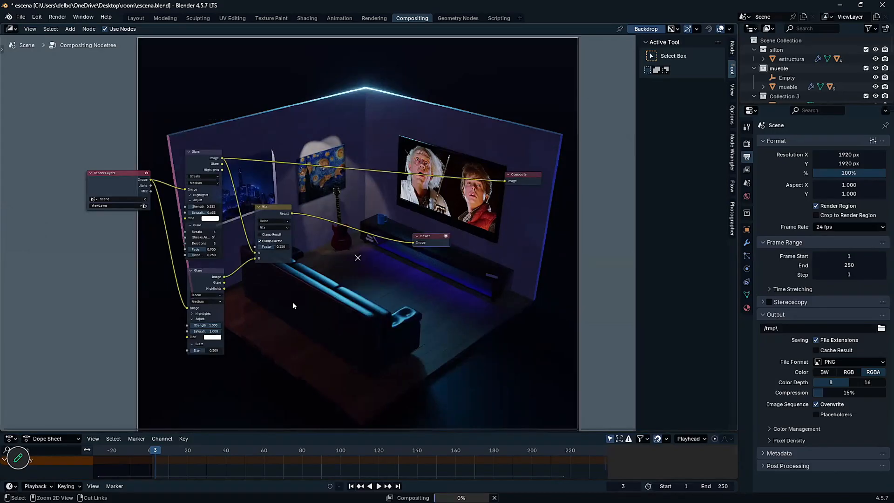
{"action": "key", "text": "ctrl+z"}
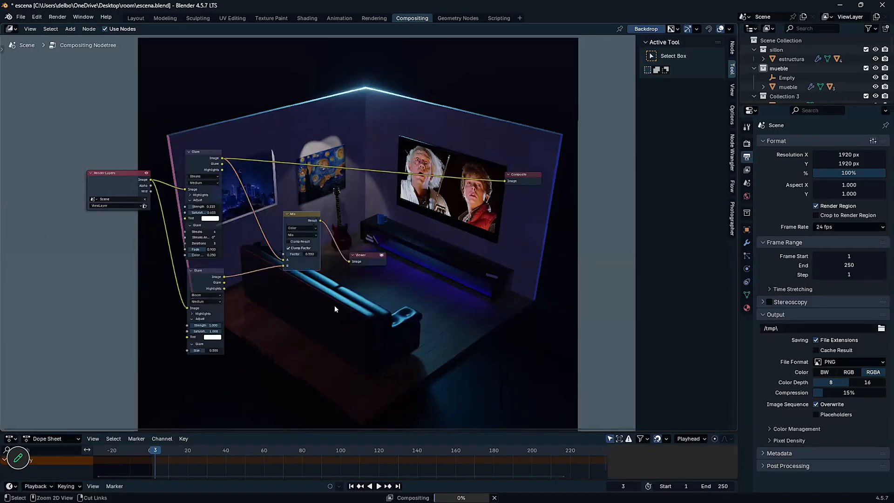
{"action": "key", "text": "ctrl+z"}
{"action": "key", "text": "ctrl+z"}
{"action": "scroll", "coordinate": [332, 306], "scroll_direction": "down", "scroll_amount": 2}
{"action": "key", "text": "ctrl+z"}
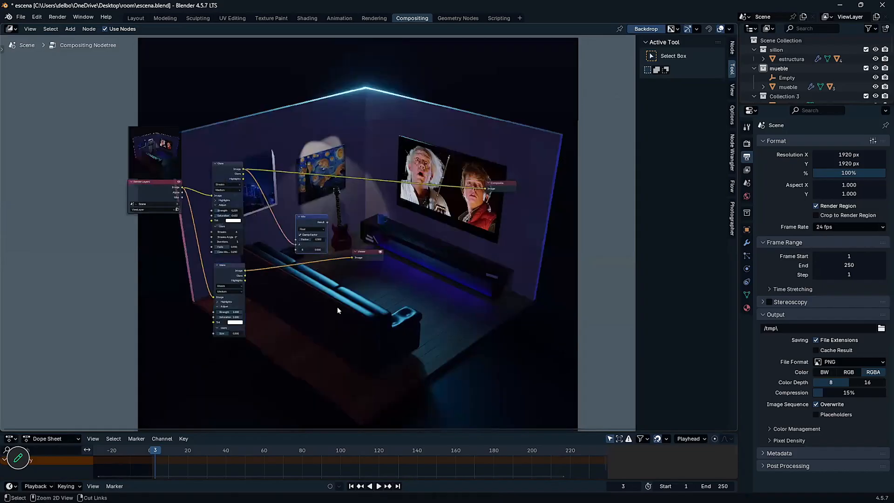
{"action": "key", "text": "ctrl+z"}
{"action": "key", "text": "ctrl+z"}
{"action": "key", "text": "ctrl+z"}
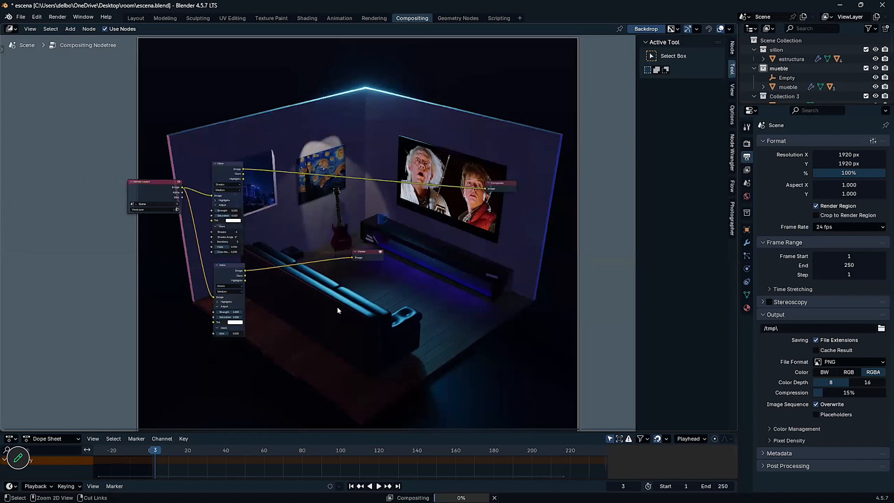
{"action": "key", "text": "ctrl+z"}
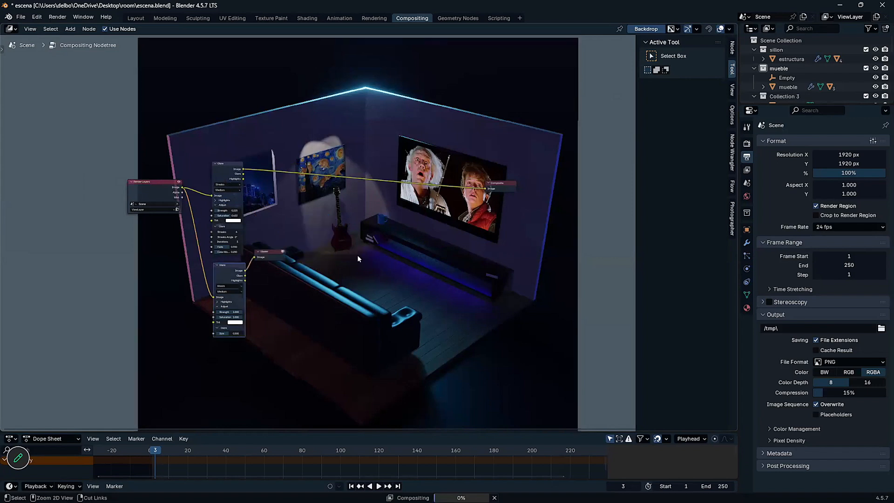
{"action": "key", "text": "ctrl+z"}
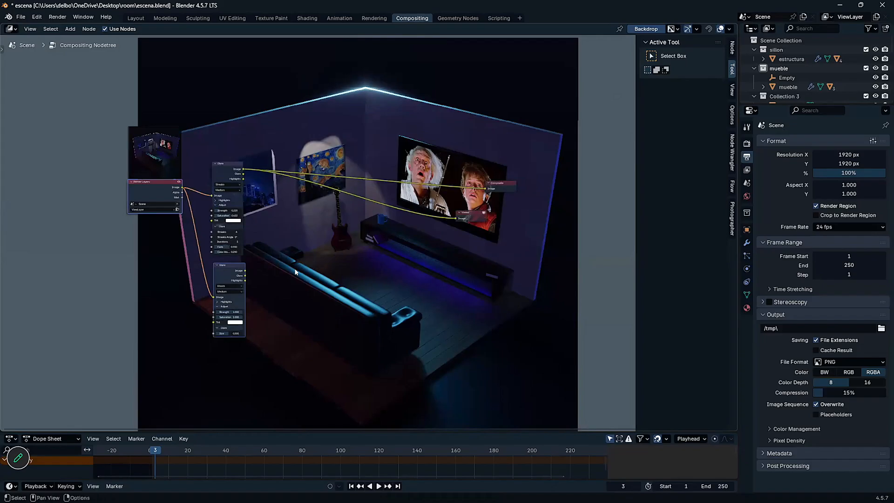
Redo the undone edits until the Color Mix node with factor 0.550 feeds the Viewer again
{"action": "scroll", "coordinate": [294, 272], "scroll_direction": "up", "scroll_amount": 1}
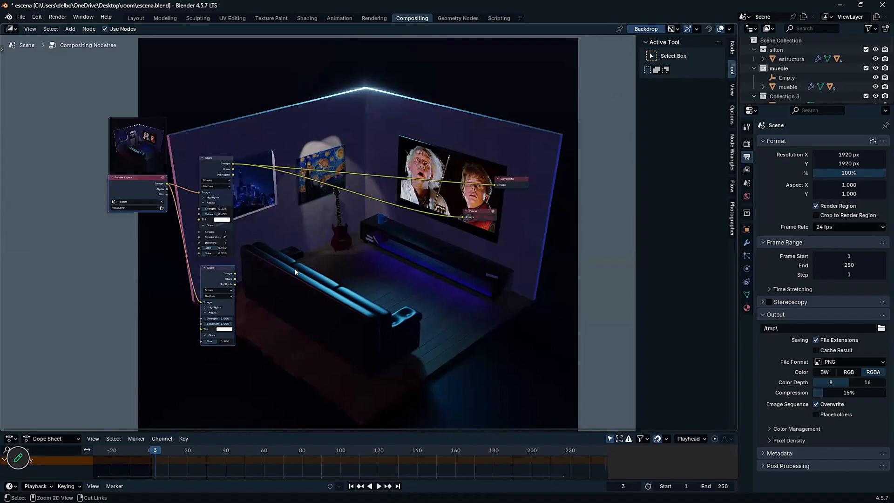
{"action": "scroll", "coordinate": [351, 269], "scroll_direction": "up", "scroll_amount": 3}
{"action": "scroll", "coordinate": [351, 269], "scroll_direction": "down", "scroll_amount": 4}
{"action": "middle_click_drag", "start_coordinate": [334, 262], "coordinate": [314, 258]}
{"action": "scroll", "coordinate": [238, 190], "scroll_direction": "up", "scroll_amount": 3}
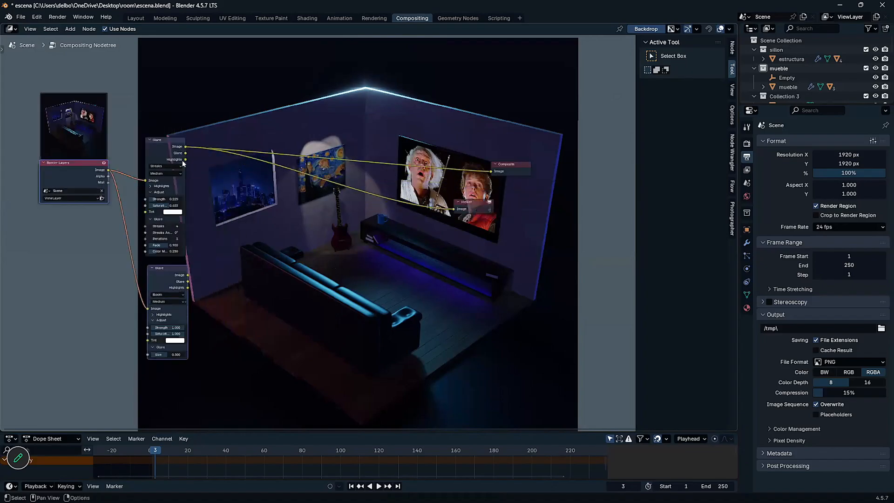
{"action": "left_click", "coordinate": [272, 211], "text": "ctrl+shift"}
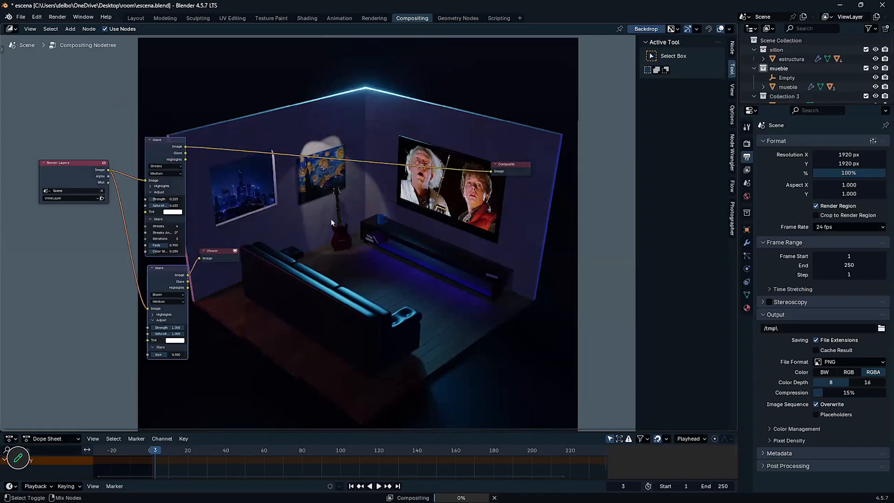
{"action": "key", "text": "ctrl+shift+z"}
{"action": "key", "text": "ctrl+shift+z"}
{"action": "key", "text": "ctrl+shift+z"}
{"action": "key", "text": "ctrl+shift+z"}
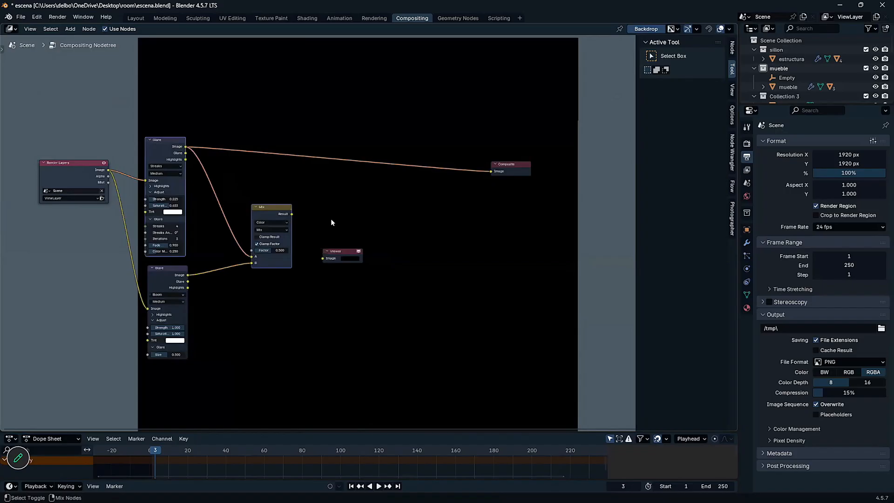
{"action": "key", "text": "ctrl+shift+z"}
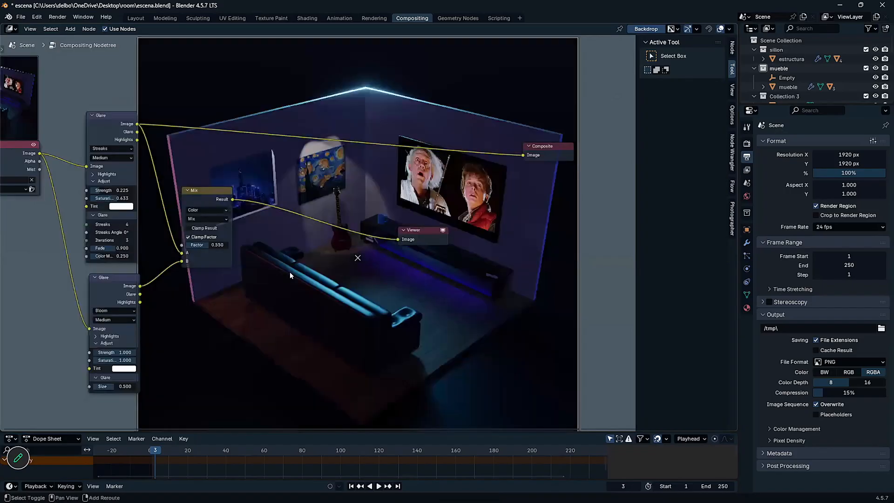
Add a Color Balance node and insert it on the link between the Mix and Viewer nodes
{"action": "key", "text": "shift+a"}
{"action": "mouse_move", "coordinate": [291, 276]}
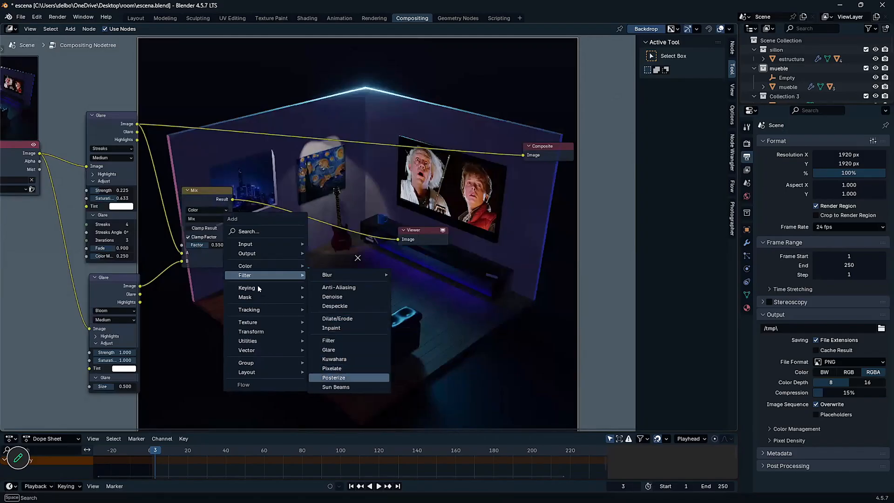
{"action": "mouse_move", "coordinate": [259, 289]}
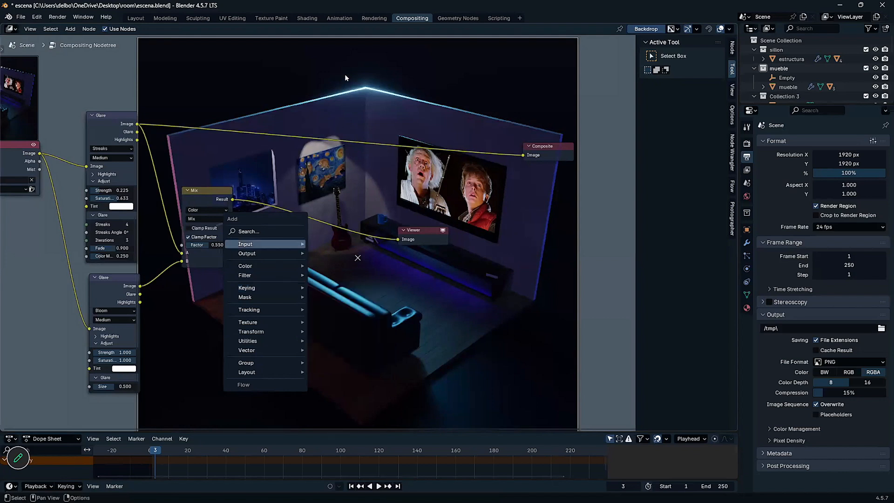
{"action": "key", "text": "shift+a"}
{"action": "type", "text": "color"}
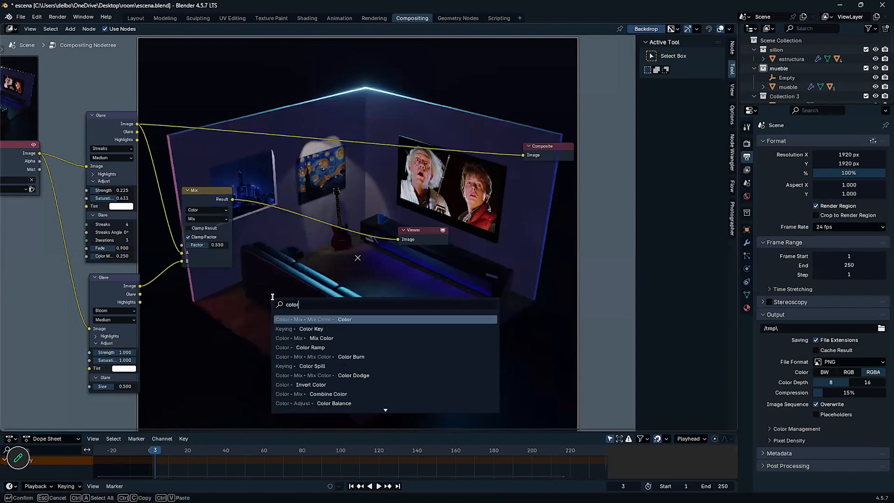
{"action": "left_click", "coordinate": [377, 402]}
{"action": "left_click", "coordinate": [295, 185]}
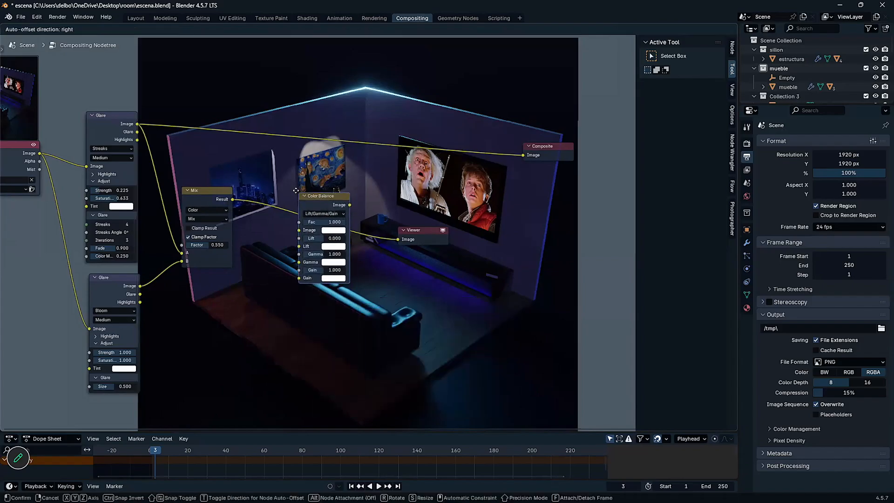
{"action": "left_click", "coordinate": [264, 285]}
{"action": "scroll", "coordinate": [264, 282], "scroll_direction": "up", "scroll_amount": 2}
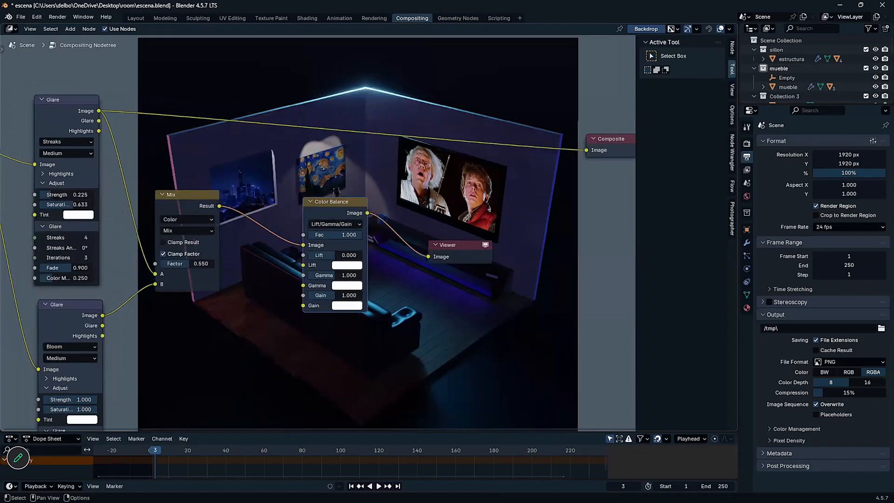
Set the Color Balance node's Lift to -0.083 and its Gamma to 0.900
{"action": "scroll", "coordinate": [368, 230], "scroll_direction": "up", "scroll_amount": 1}
{"action": "left_click_drag", "start_coordinate": [344, 258], "coordinate": [337, 258]}
{"action": "left_click_drag", "start_coordinate": [336, 264], "coordinate": [328, 259]}
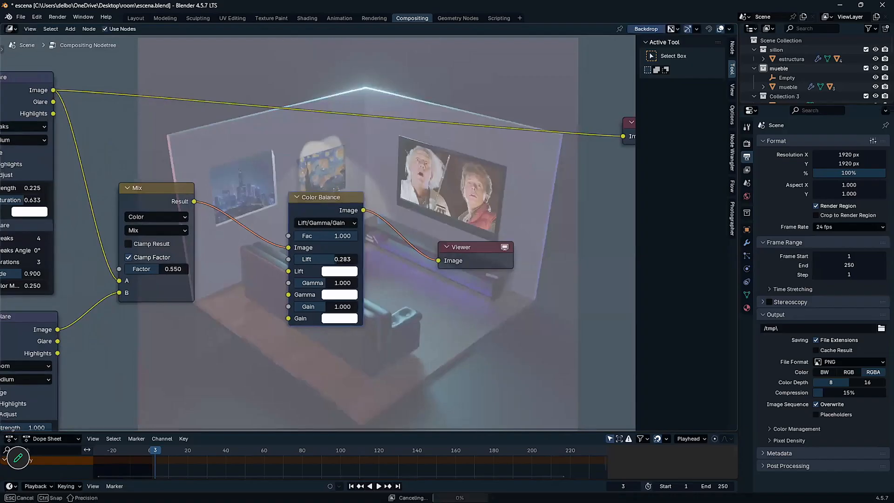
{"action": "left_click_drag", "start_coordinate": [327, 259], "coordinate": [317, 282]}
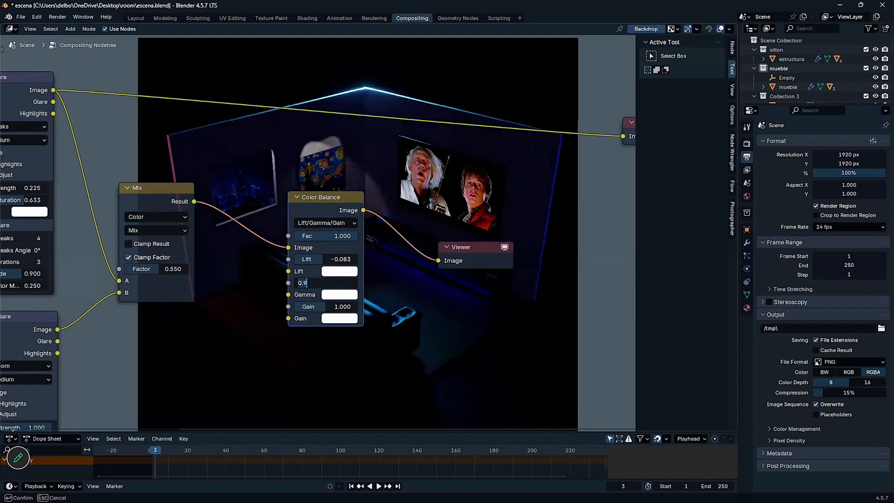
{"action": "key", "text": "Return"}
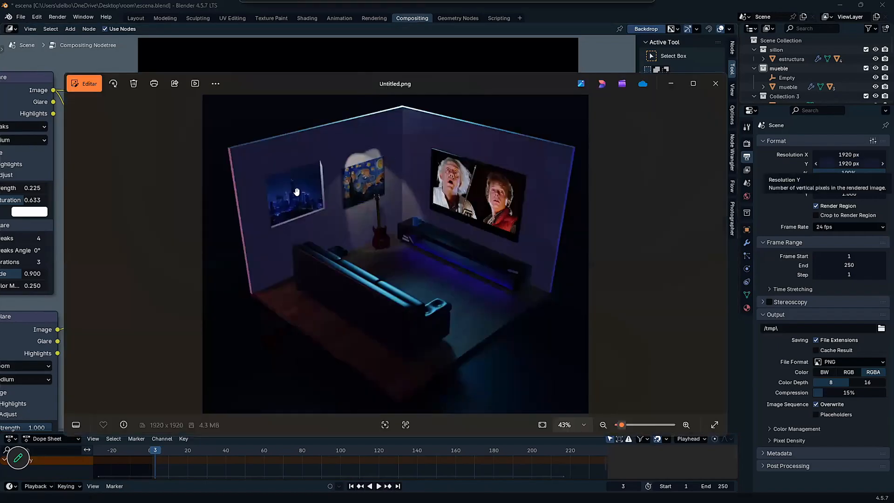
Compare the saved renders Untitled.png and Untitled1.png in the image viewer, examining the wall edges and glow, and return to Blender
{"action": "scroll", "coordinate": [702, 243], "scroll_direction": "up", "scroll_amount": 2}
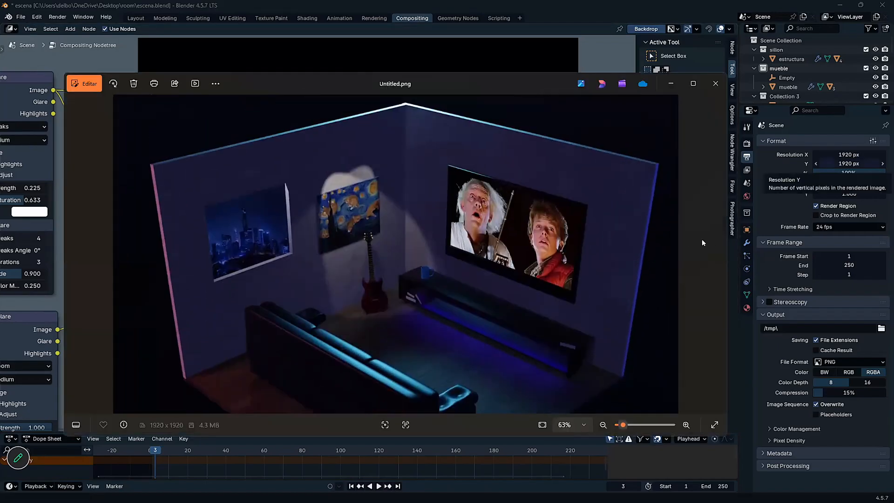
{"action": "left_click", "coordinate": [714, 246]}
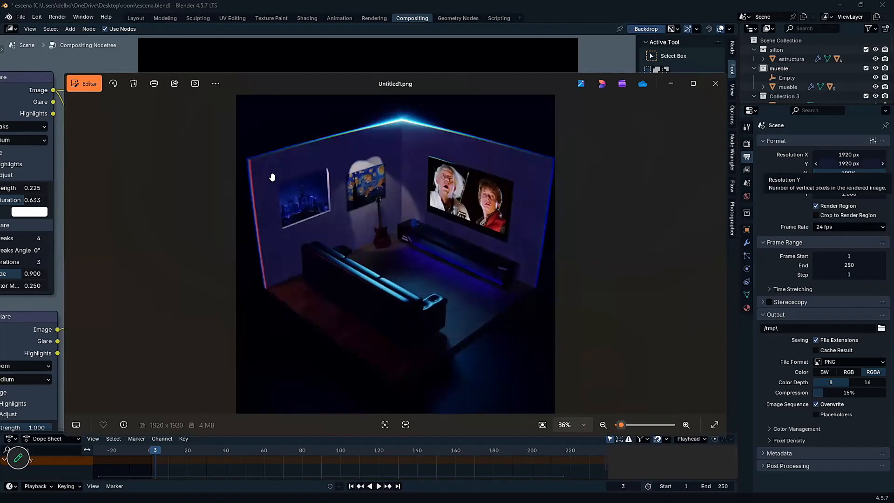
{"action": "scroll", "coordinate": [273, 177], "scroll_direction": "up", "scroll_amount": 2}
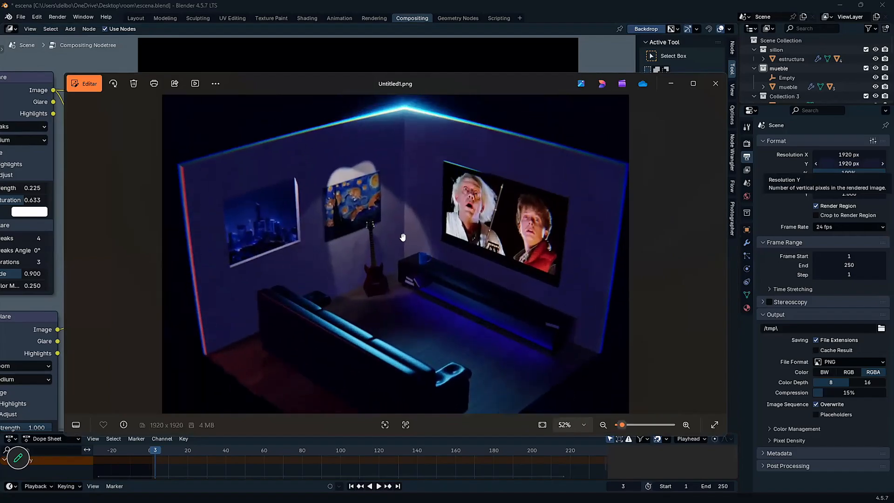
{"action": "left_click_drag", "start_coordinate": [402, 237], "coordinate": [230, 232]}
{"action": "scroll", "coordinate": [300, 261], "scroll_direction": "down", "scroll_amount": 1}
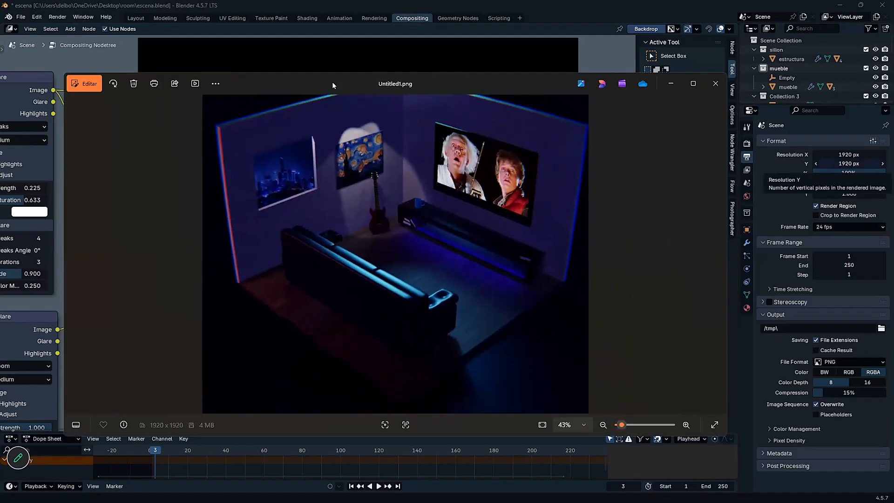
{"action": "scroll", "coordinate": [311, 85], "scroll_direction": "down", "scroll_amount": 1}
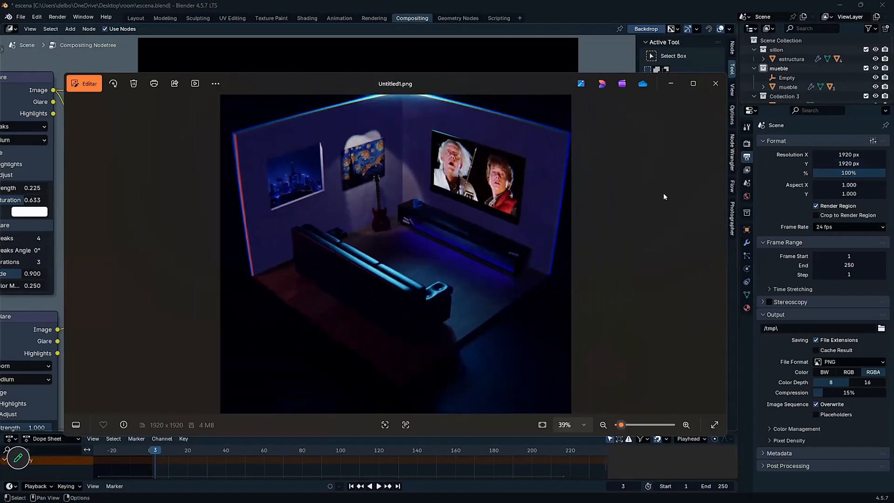
{"action": "key", "text": "alt+Tab"}
Set the Color Balance node's Lift to 0.033 and reset its Gamma to 1.000
{"action": "left_click_drag", "start_coordinate": [299, 204], "coordinate": [256, 219]}
{"action": "scroll", "coordinate": [365, 287], "scroll_direction": "down", "scroll_amount": 1}
{"action": "left_click_drag", "start_coordinate": [459, 244], "coordinate": [532, 230]}
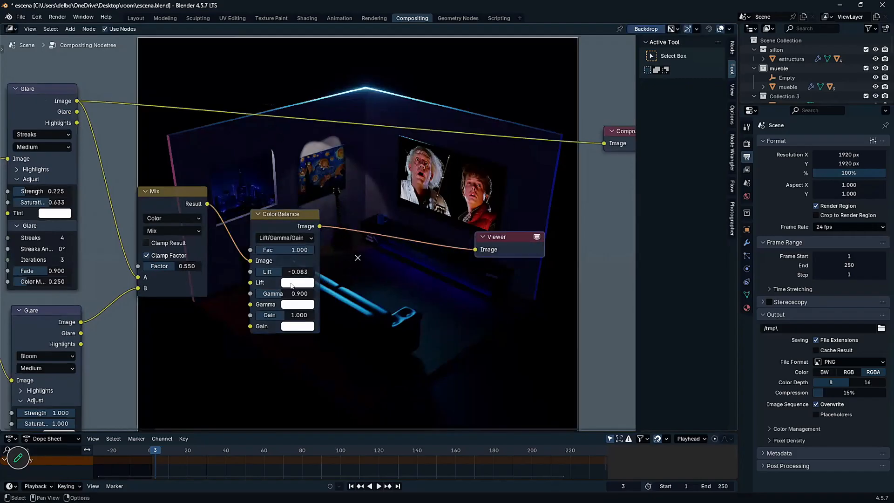
{"action": "left_click_drag", "start_coordinate": [272, 271], "coordinate": [278, 271]}
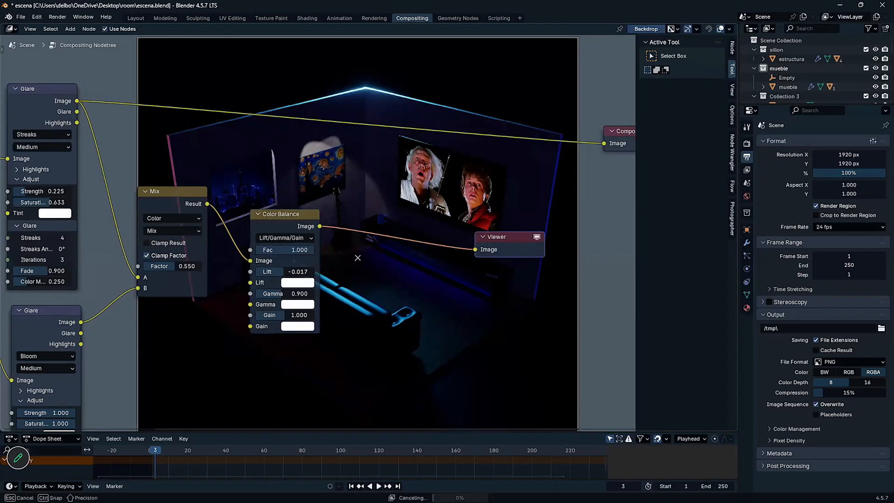
{"action": "left_click_drag", "start_coordinate": [278, 271], "coordinate": [283, 270]}
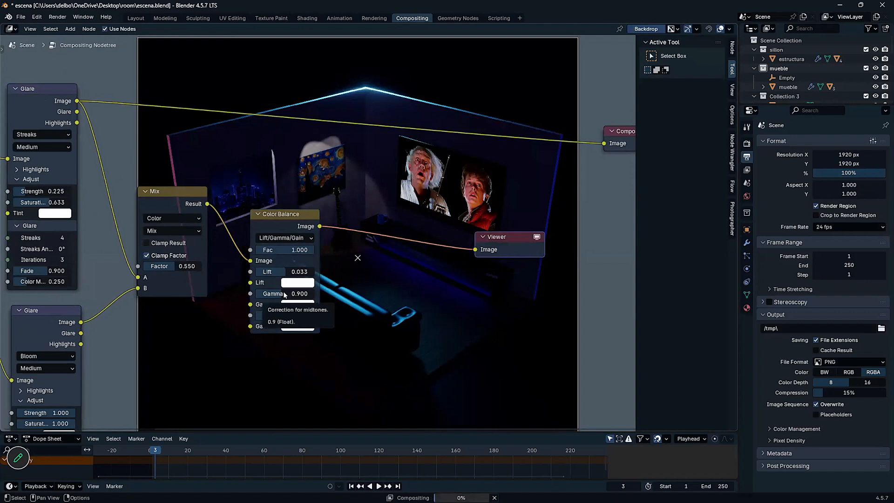
{"action": "key", "text": "BackSpace"}
{"action": "key", "text": "shift+a"}
{"action": "mouse_move", "coordinate": [372, 311]}
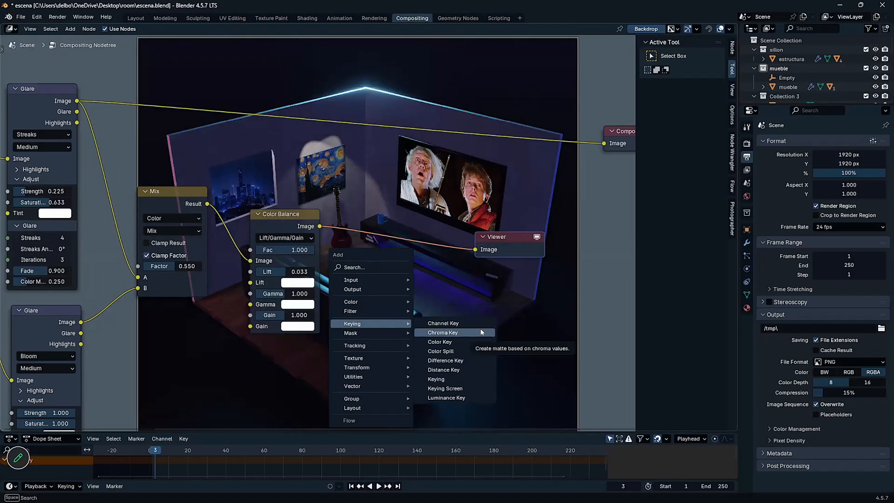
Reopen escena.blend from the room folder, discarding the unsaved changes
{"action": "left_click", "coordinate": [21, 18]}
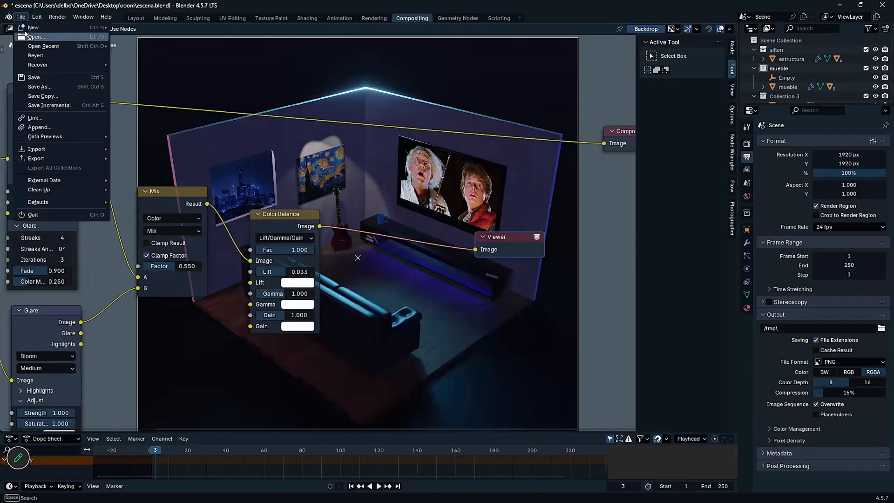
{"action": "left_click", "coordinate": [25, 34]}
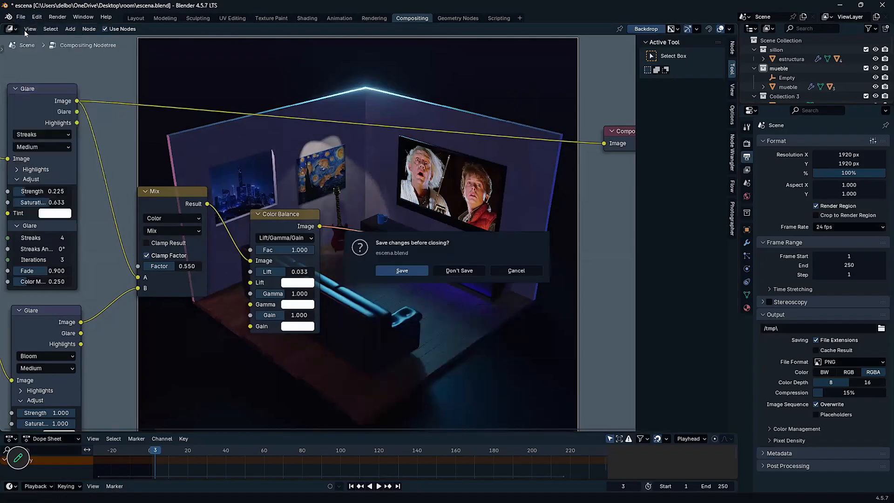
{"action": "left_click", "coordinate": [459, 271]}
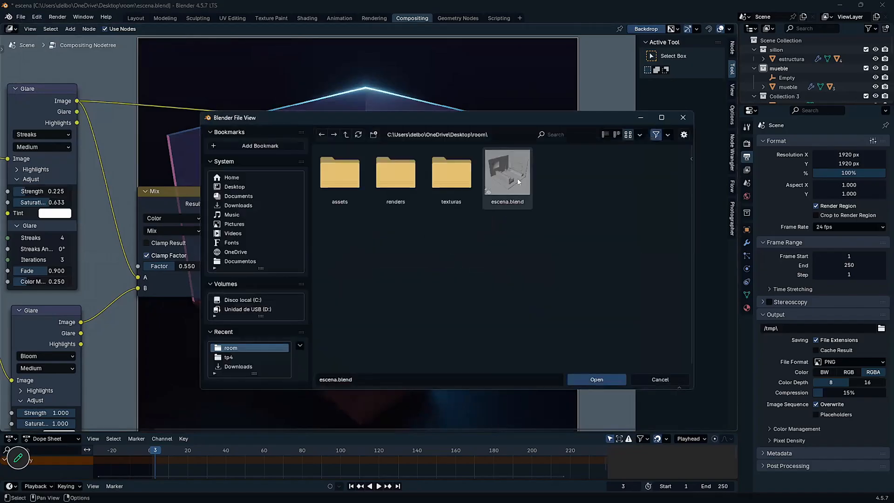
{"action": "left_click", "coordinate": [608, 378]}
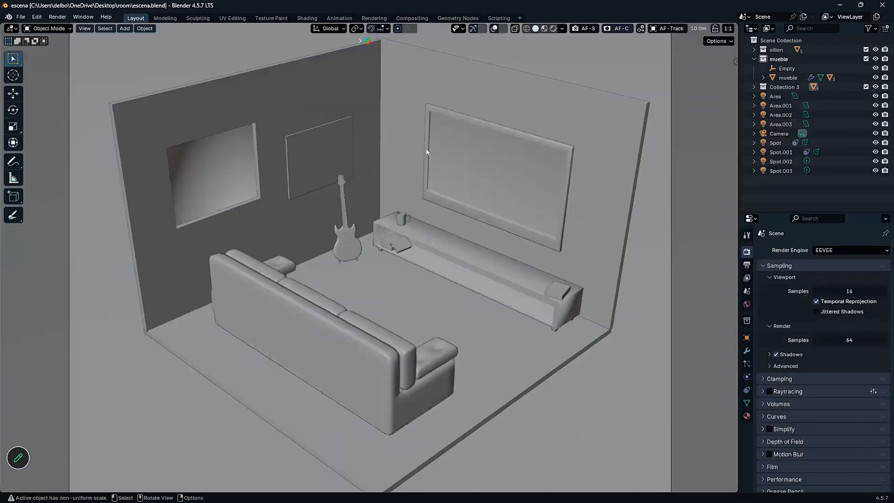
In the Compositing workspace, place the Color Balance node beside Lens Distortion and move the Composite and Viewer nodes clear of it
{"action": "left_click", "coordinate": [410, 18]}
{"action": "middle_click_drag", "start_coordinate": [364, 251], "coordinate": [248, 234]}
{"action": "scroll", "coordinate": [291, 215], "scroll_direction": "up", "scroll_amount": 3}
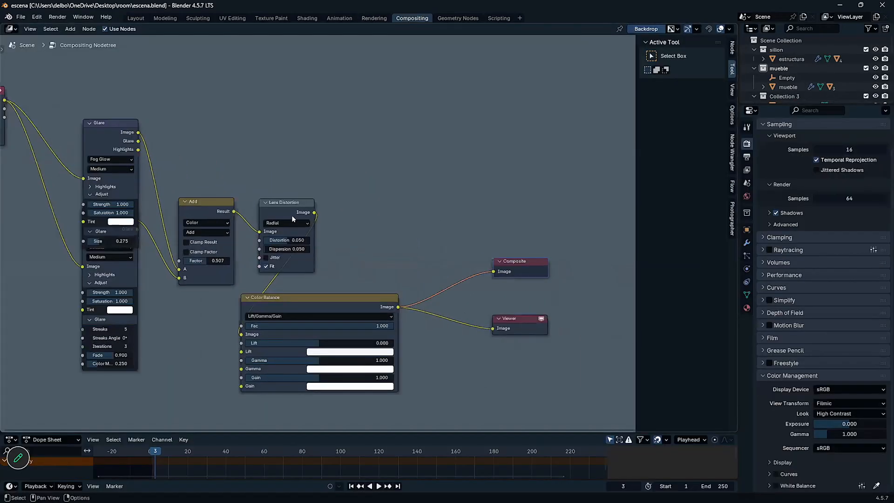
{"action": "left_click", "coordinate": [312, 304]}
{"action": "left_click_drag", "start_coordinate": [425, 271], "coordinate": [409, 233]}
{"action": "left_click_drag", "start_coordinate": [518, 232], "coordinate": [592, 386]}
{"action": "left_click_drag", "start_coordinate": [538, 279], "coordinate": [574, 264]}
{"action": "middle_click_drag", "start_coordinate": [368, 181], "coordinate": [429, 187]}
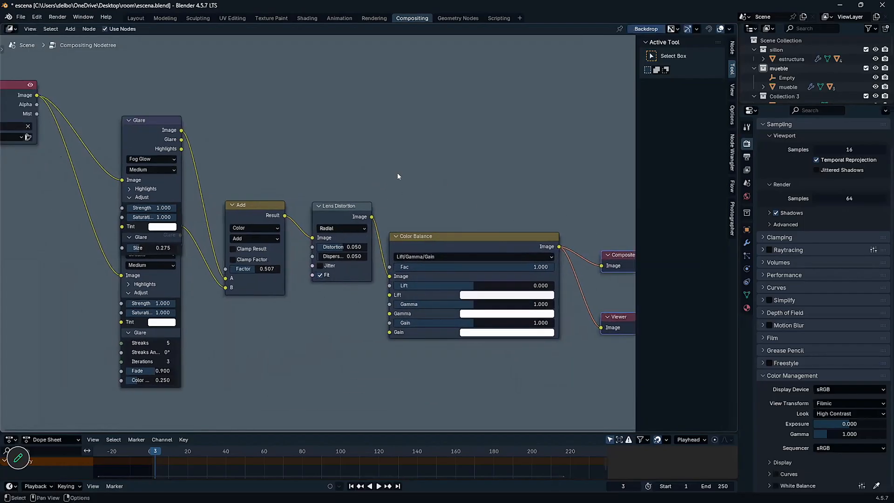
{"action": "key", "text": "Home"}
Render the current frame as a still image with the compositing nodes applied
{"action": "left_click", "coordinate": [56, 18]}
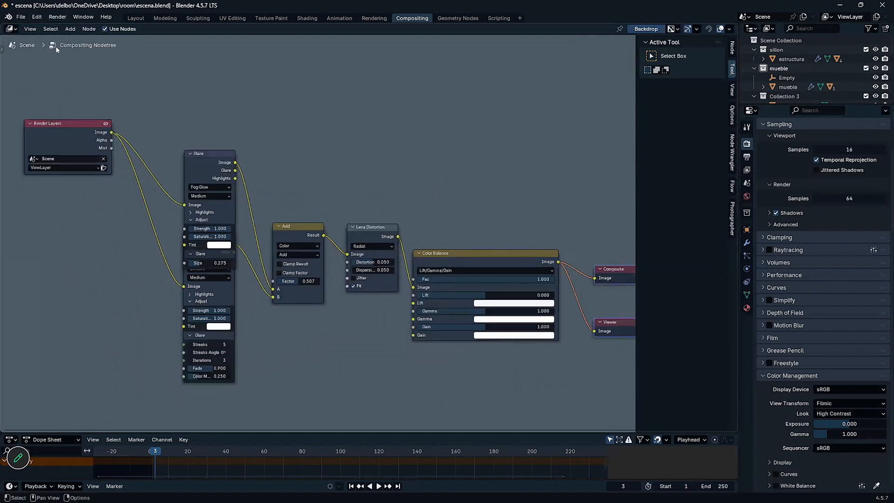
{"action": "left_click", "coordinate": [57, 17]}
{"action": "left_click", "coordinate": [63, 26]}
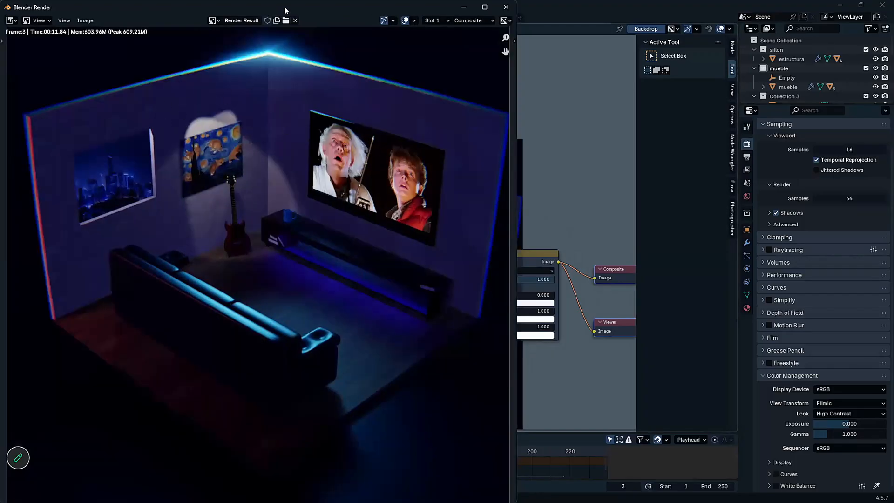
Link the Render Layers image directly to the Composite node and inspect the render without effects
{"action": "left_click_drag", "start_coordinate": [118, 3], "coordinate": [166, 259]}
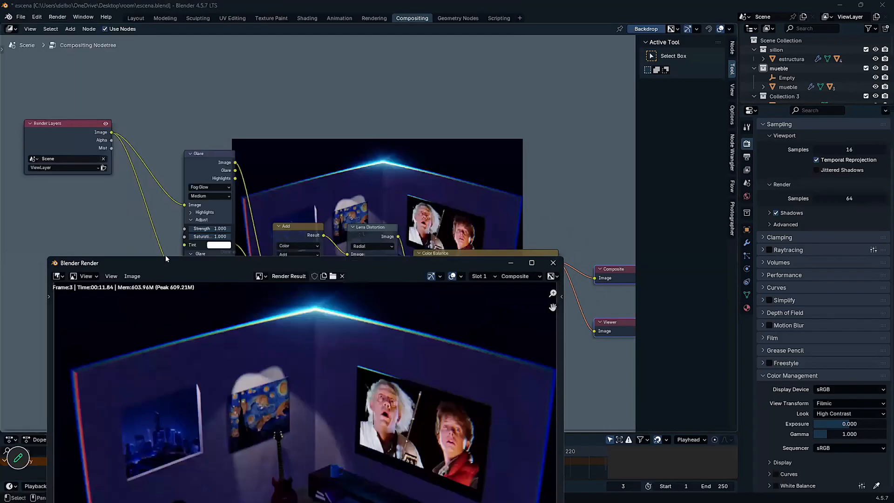
{"action": "left_click_drag", "start_coordinate": [111, 132], "coordinate": [594, 278]}
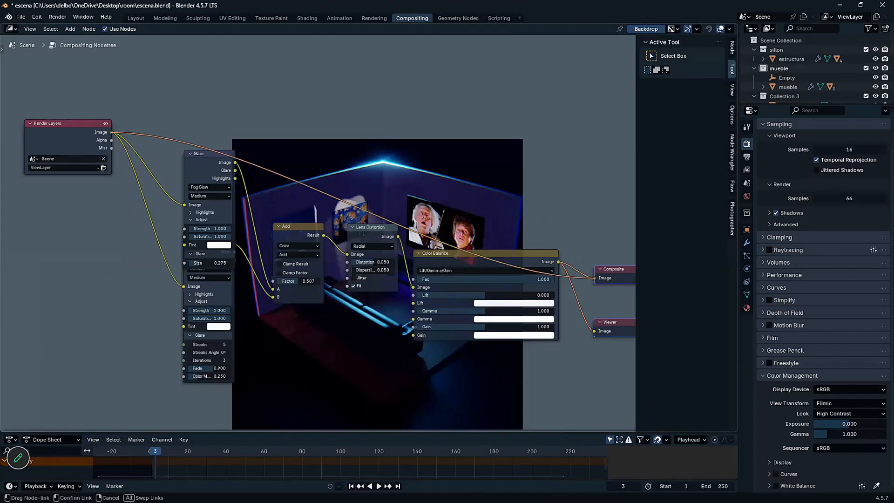
{"action": "left_click", "coordinate": [455, 493]}
{"action": "left_click", "coordinate": [499, 446]}
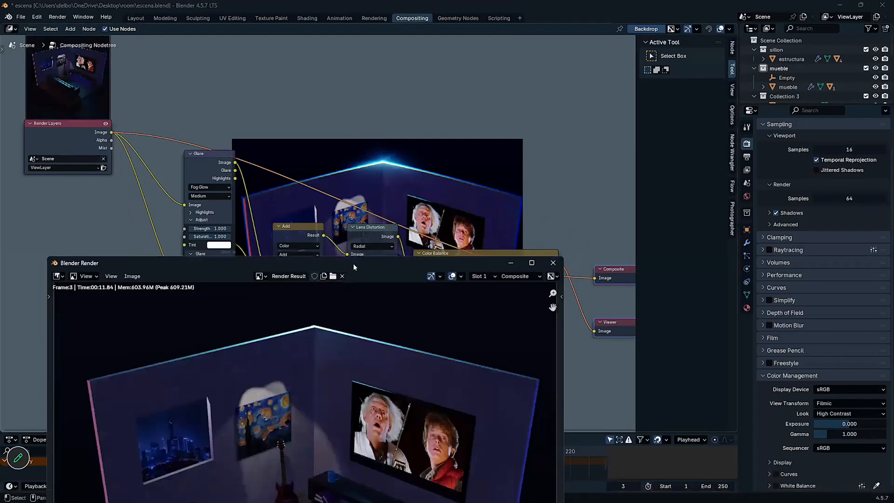
{"action": "left_click_drag", "start_coordinate": [355, 152], "coordinate": [390, 48]}
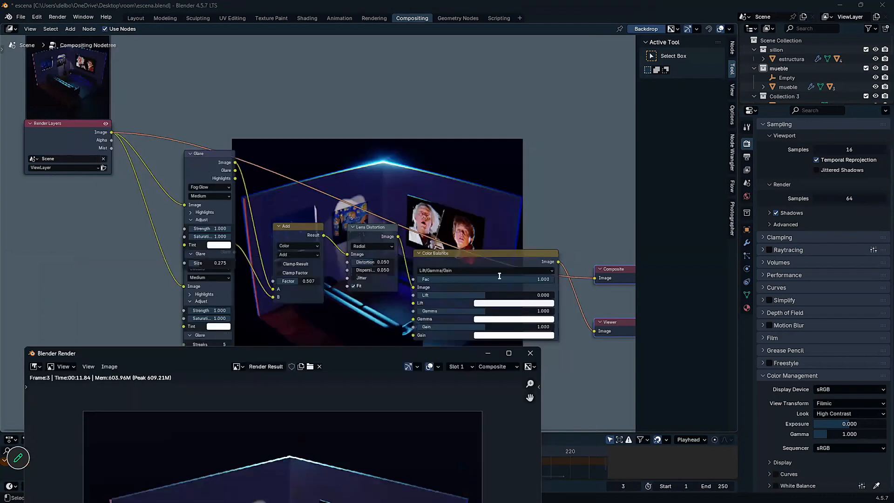
Preview the Color Balance output in the Viewer, examine the uncomposited image in the render window, and close that window
{"action": "left_click", "coordinate": [502, 261]}
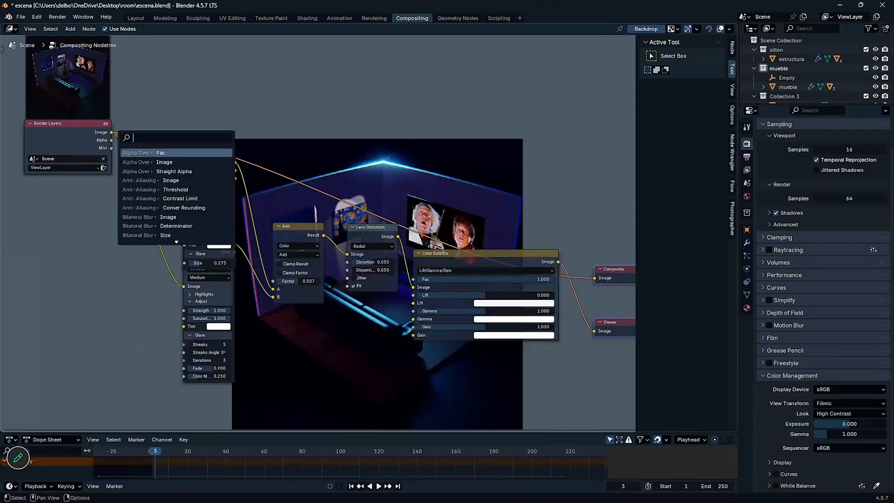
{"action": "key", "text": "Escape"}
{"action": "left_click", "coordinate": [424, 281], "text": "ctrl+shift"}
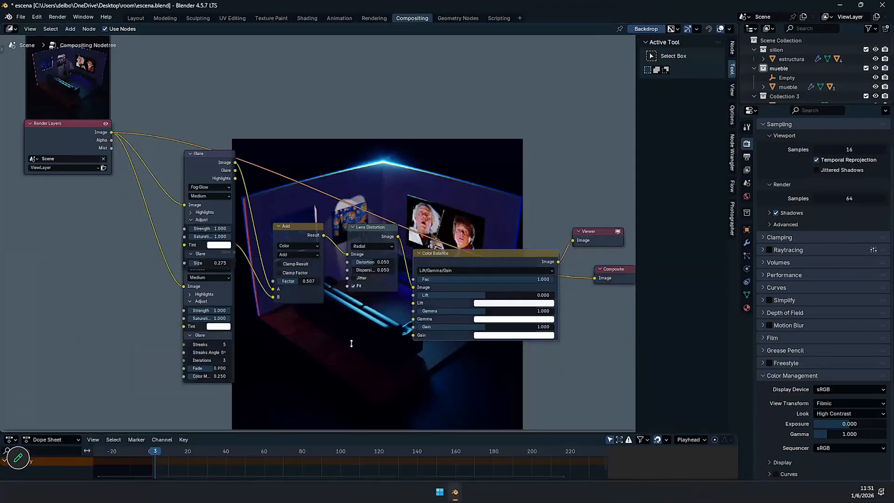
{"action": "left_click", "coordinate": [456, 493]}
{"action": "left_click", "coordinate": [502, 445]}
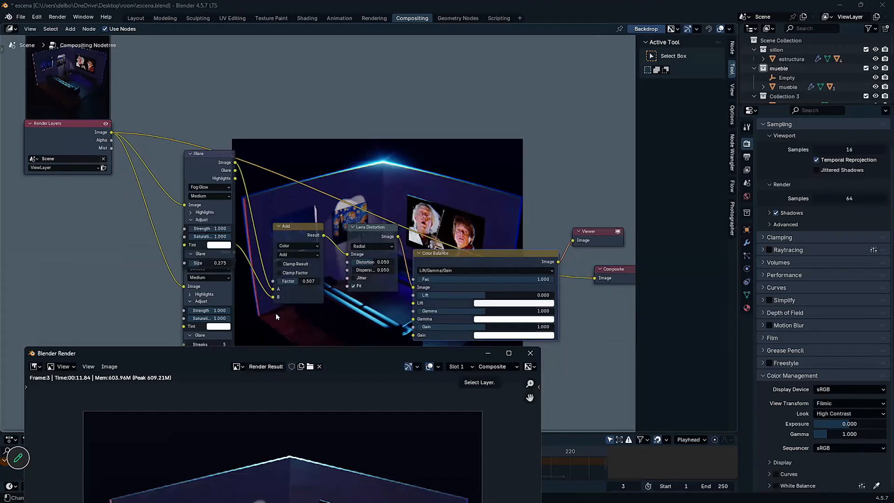
{"action": "left_click_drag", "start_coordinate": [372, 353], "coordinate": [358, 137]}
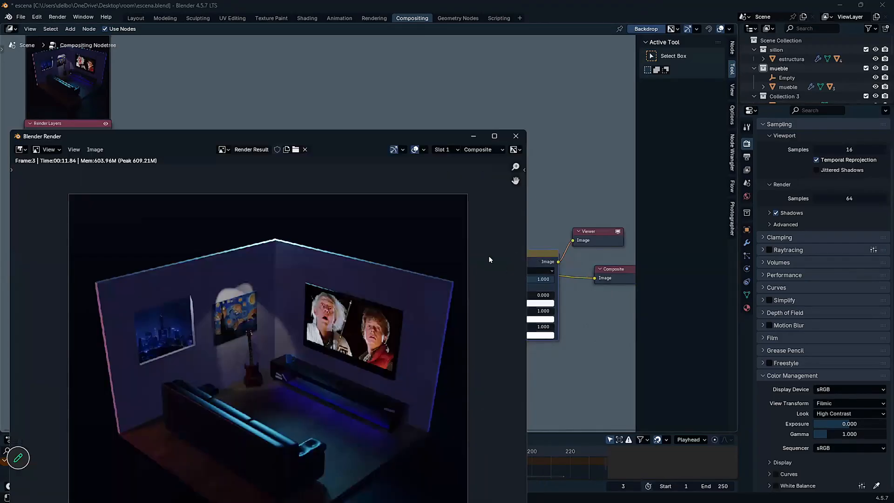
{"action": "key", "text": "Escape"}
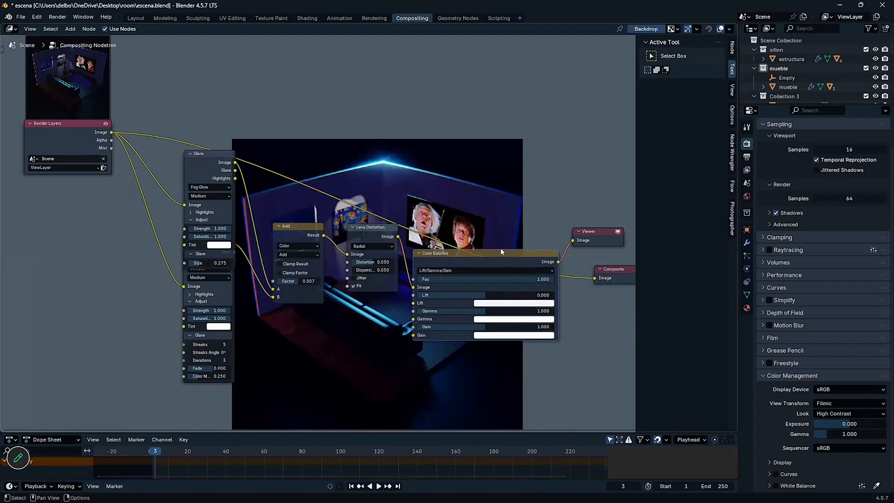
Link the Color Balance image output to the Composite node and check the composited image in the render window
{"action": "left_click_drag", "start_coordinate": [554, 261], "coordinate": [594, 279]}
{"action": "mouse_move", "coordinate": [454, 499]}
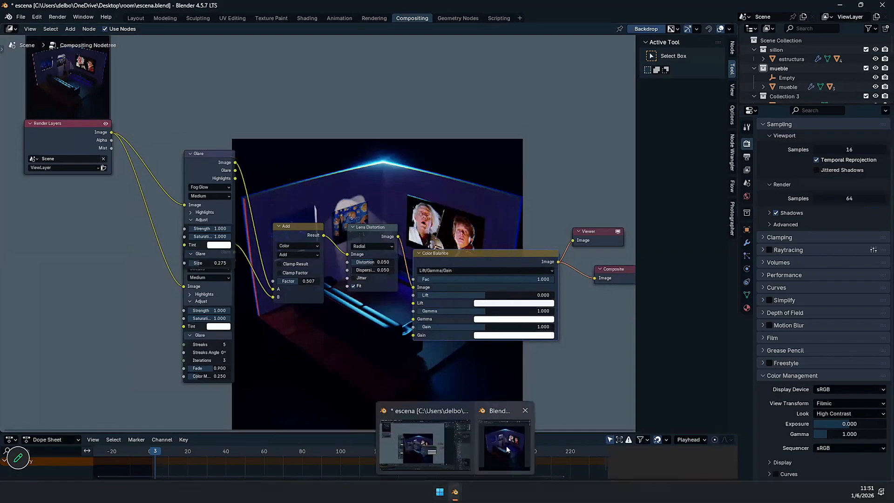
{"action": "left_click", "coordinate": [498, 424]}
{"action": "left_click", "coordinate": [473, 136]}
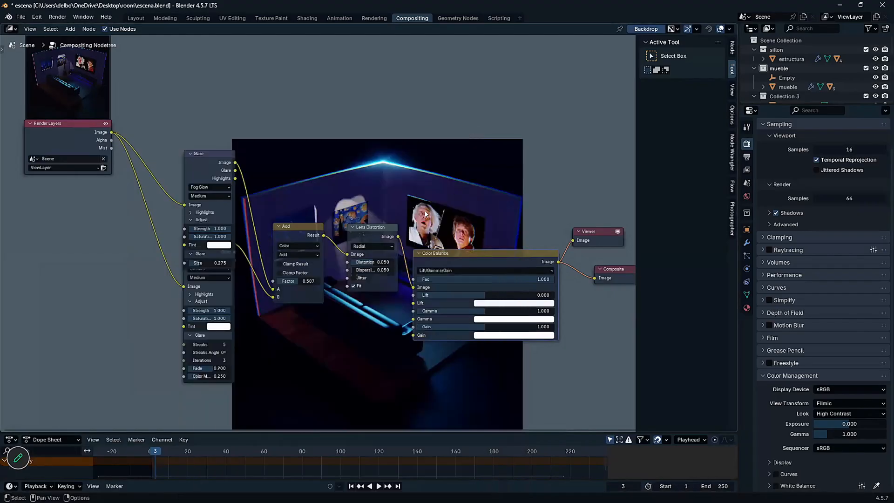
Nudge the Lens Distortion node and move the Fog Glow Glare node up clear of the Streaks Glare node
{"action": "scroll", "coordinate": [373, 230], "scroll_direction": "up", "scroll_amount": 2}
{"action": "scroll", "coordinate": [433, 205], "scroll_direction": "up", "scroll_amount": 3}
{"action": "left_click_drag", "start_coordinate": [388, 244], "coordinate": [387, 223]}
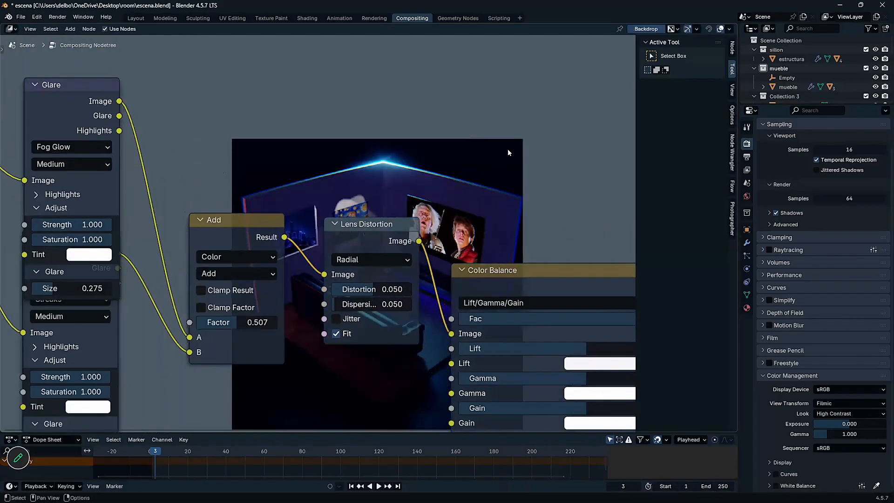
{"action": "scroll", "coordinate": [488, 175], "scroll_direction": "down", "scroll_amount": 3}
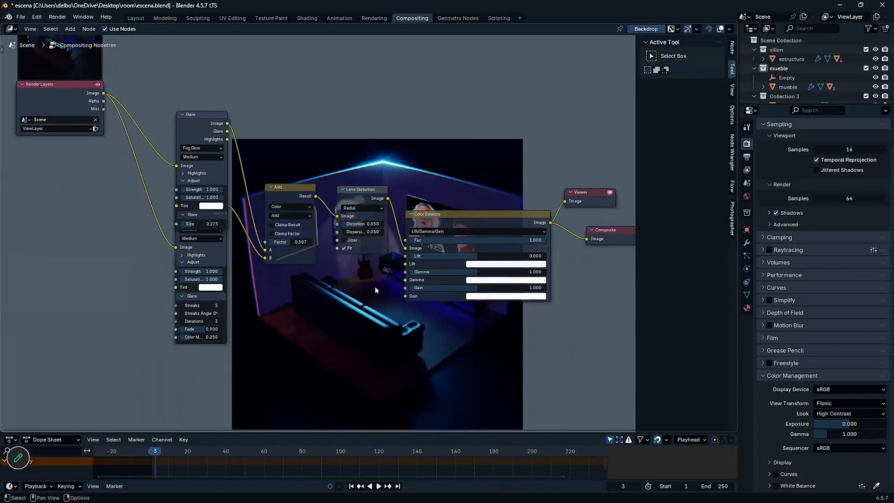
{"action": "scroll", "coordinate": [377, 308], "scroll_direction": "up", "scroll_amount": 1}
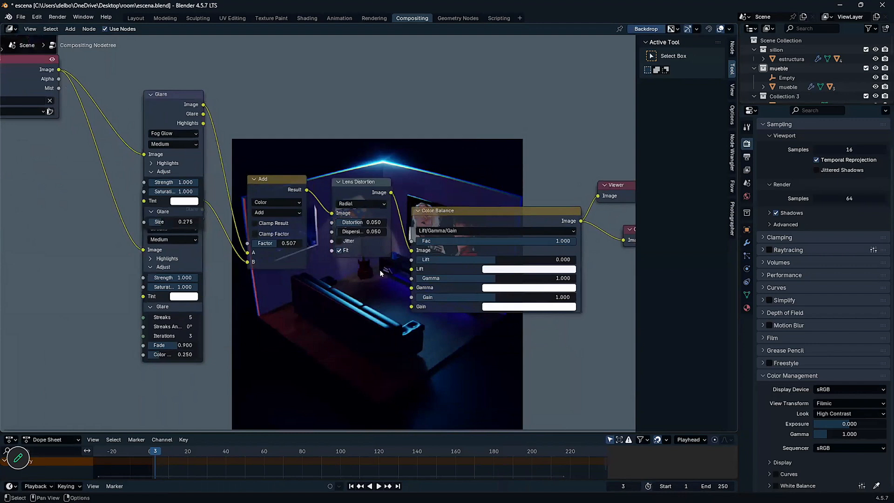
{"action": "scroll", "coordinate": [360, 303], "scroll_direction": "up", "scroll_amount": 1}
{"action": "middle_click_drag", "start_coordinate": [356, 316], "coordinate": [335, 435]}
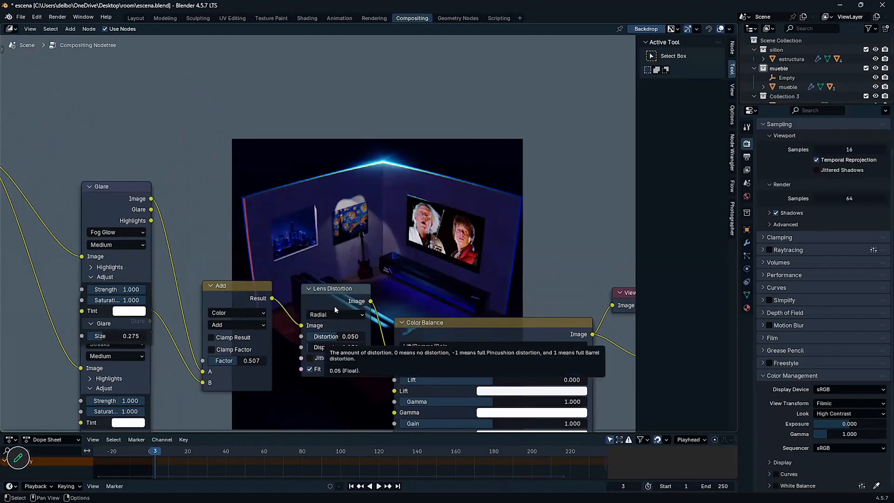
{"action": "scroll", "coordinate": [319, 205], "scroll_direction": "down", "scroll_amount": 1}
{"action": "middle_click_drag", "start_coordinate": [398, 238], "coordinate": [372, 211]}
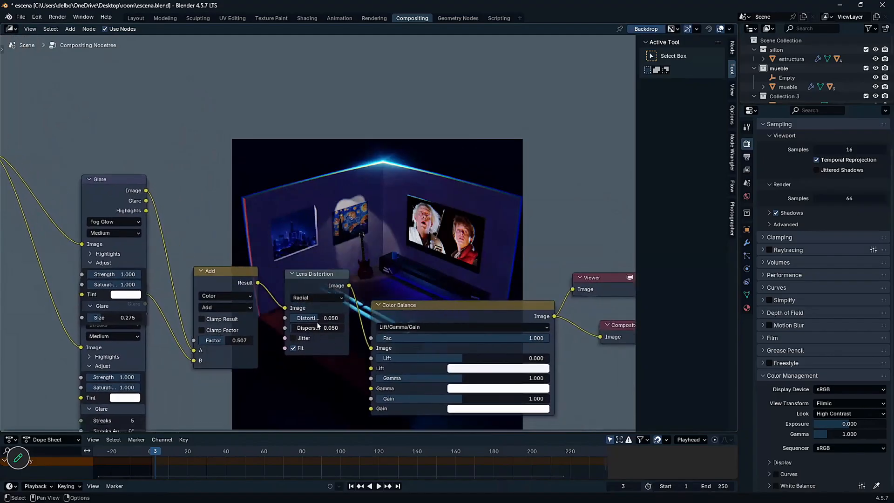
{"action": "left_click_drag", "start_coordinate": [114, 181], "coordinate": [115, 120]}
{"action": "middle_click_drag", "start_coordinate": [268, 233], "coordinate": [302, 275]}
{"action": "middle_click_drag", "start_coordinate": [373, 355], "coordinate": [365, 376]}
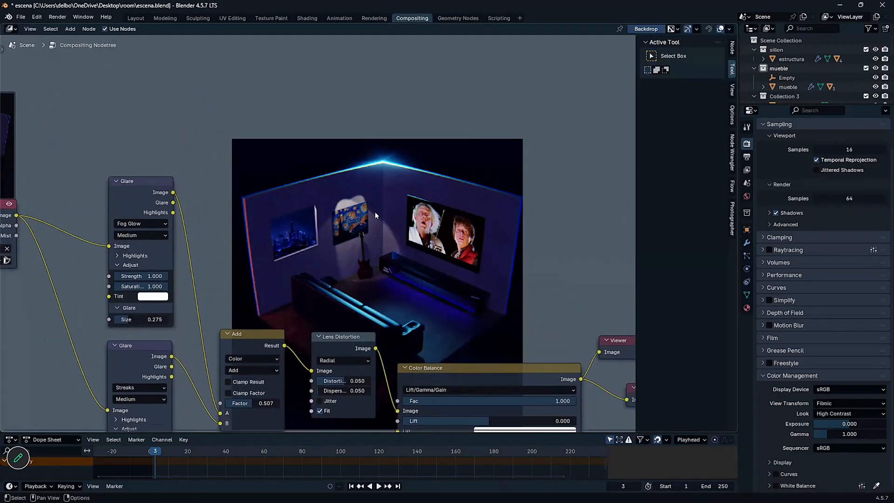
Try Lens Distortion with Distortion at 0.200 and 0.133 and Dispersion at 0.242
{"action": "mouse_move", "coordinate": [335, 382]}
{"action": "left_mouse_down"}
{"action": "mouse_move", "coordinate": [354, 381]}
{"action": "mouse_move", "coordinate": [344, 382]}
{"action": "left_mouse_up"}
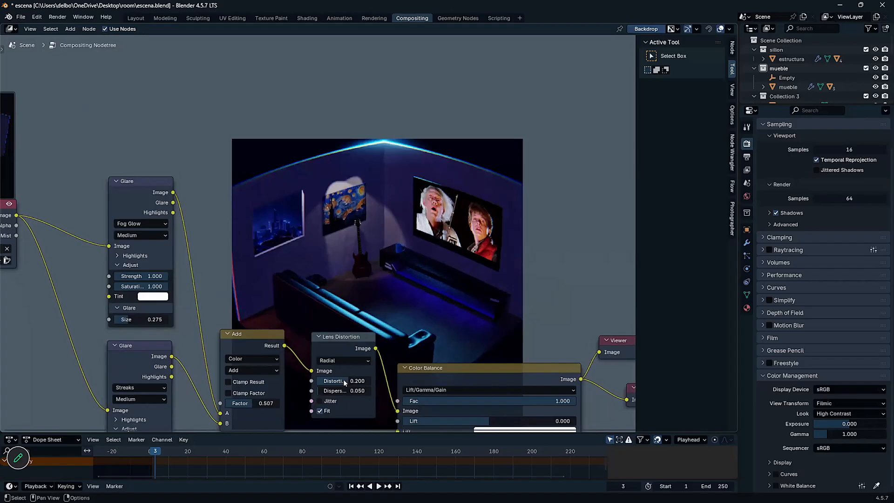
{"action": "mouse_move", "coordinate": [344, 382]}
{"action": "left_mouse_down"}
{"action": "mouse_move", "coordinate": [320, 382]}
{"action": "mouse_move", "coordinate": [356, 378]}
{"action": "left_mouse_up"}
{"action": "middle_click_drag", "start_coordinate": [391, 199], "coordinate": [382, 168]}
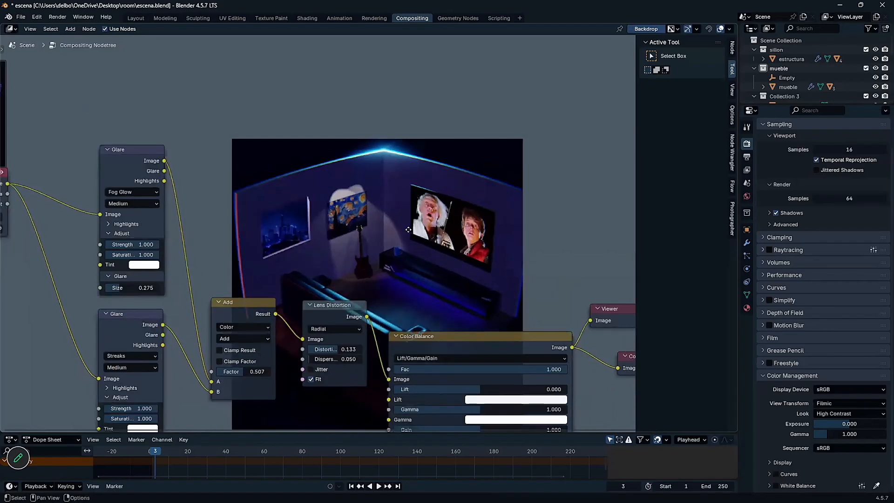
{"action": "middle_click_drag", "start_coordinate": [321, 360], "coordinate": [320, 381]}
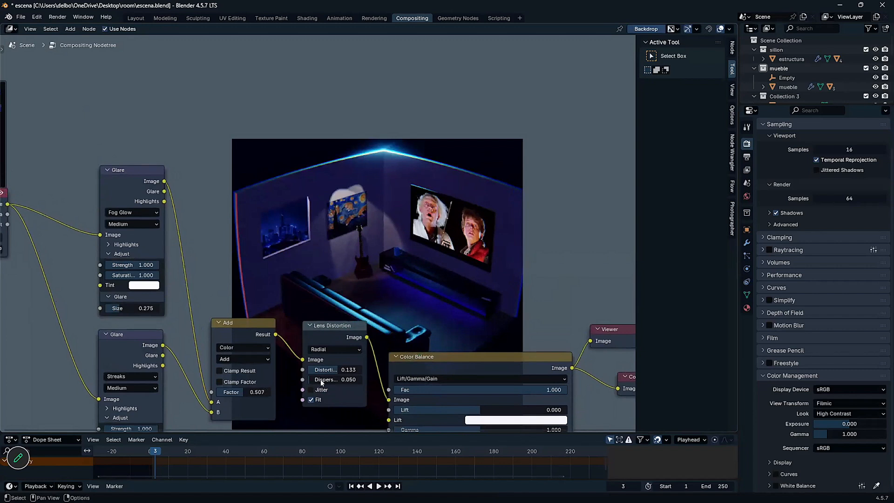
{"action": "left_click_drag", "start_coordinate": [334, 380], "coordinate": [358, 379]}
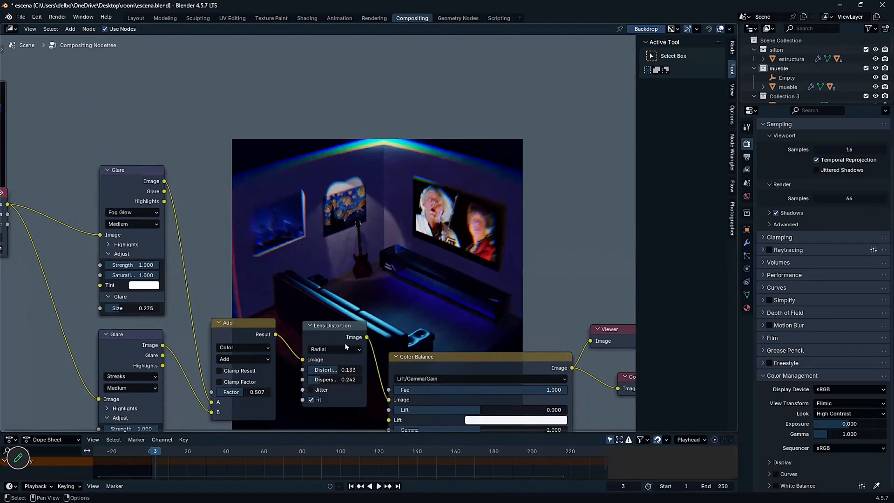
Set the Lens Distortion node's Distortion to 0.017 and its Dispersion to 0.133
{"action": "mouse_move", "coordinate": [327, 382]}
{"action": "left_mouse_down"}
{"action": "mouse_move", "coordinate": [368, 382]}
{"action": "mouse_move", "coordinate": [279, 369]}
{"action": "mouse_move", "coordinate": [335, 370]}
{"action": "left_mouse_up"}
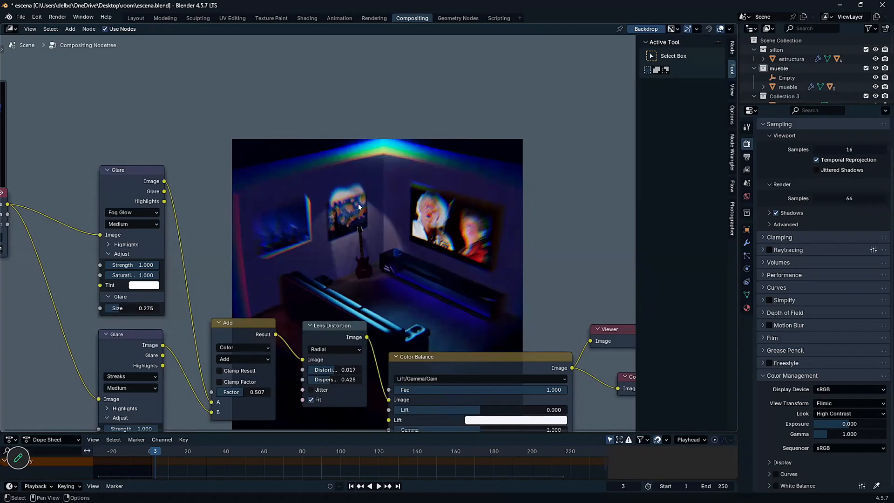
{"action": "middle_click_drag", "start_coordinate": [394, 244], "coordinate": [386, 272]}
{"action": "middle_click_drag", "start_coordinate": [338, 365], "coordinate": [337, 320]}
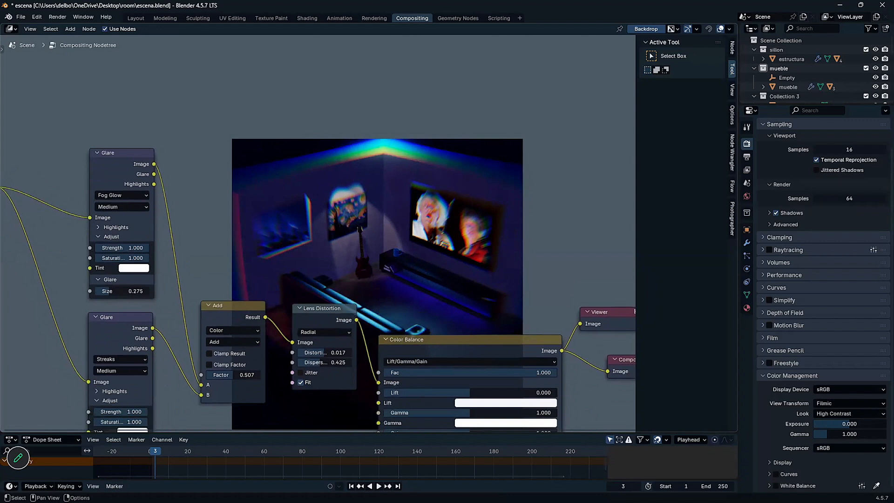
{"action": "left_click_drag", "start_coordinate": [326, 362], "coordinate": [317, 362]}
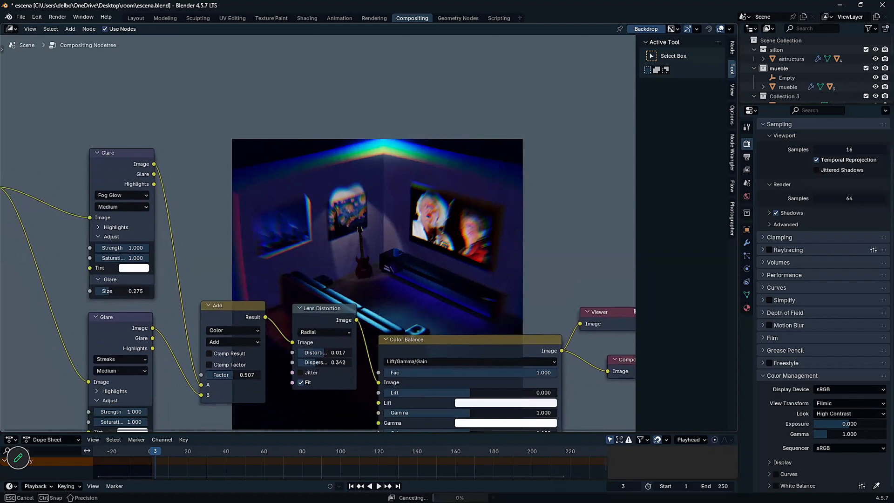
{"action": "mouse_move", "coordinate": [314, 362]}
{"action": "left_mouse_down"}
{"action": "mouse_move", "coordinate": [304, 362]}
{"action": "mouse_move", "coordinate": [321, 350]}
{"action": "left_mouse_up"}
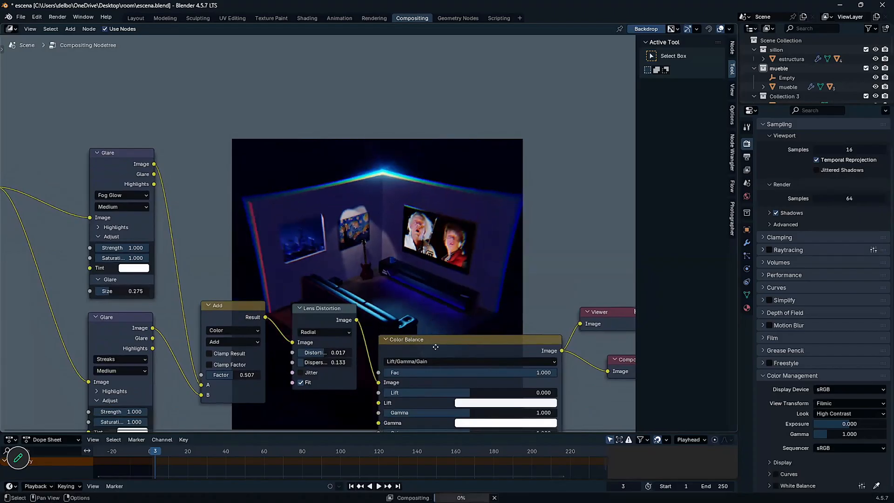
{"action": "middle_click_drag", "start_coordinate": [503, 243], "coordinate": [507, 331]}
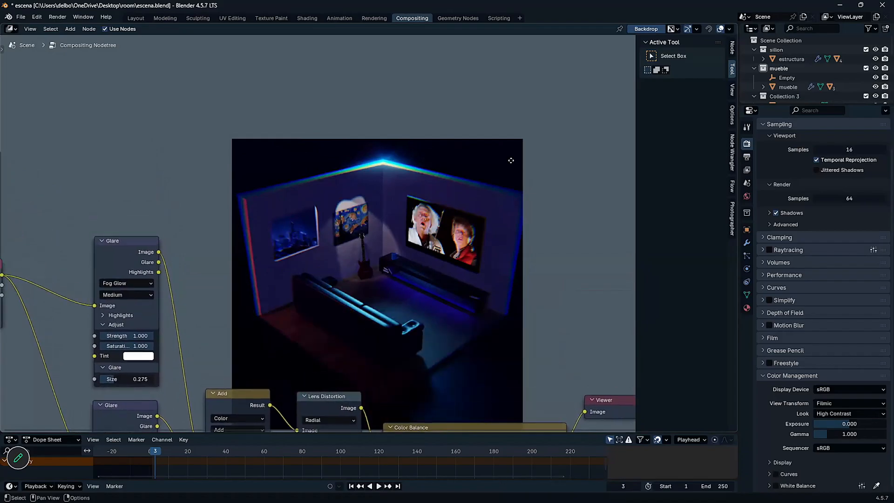
Bring up the render window, examine the composited room image up close, and minimize the window
{"action": "key", "text": "super"}
{"action": "middle_click_drag", "start_coordinate": [417, 140], "coordinate": [328, 256]}
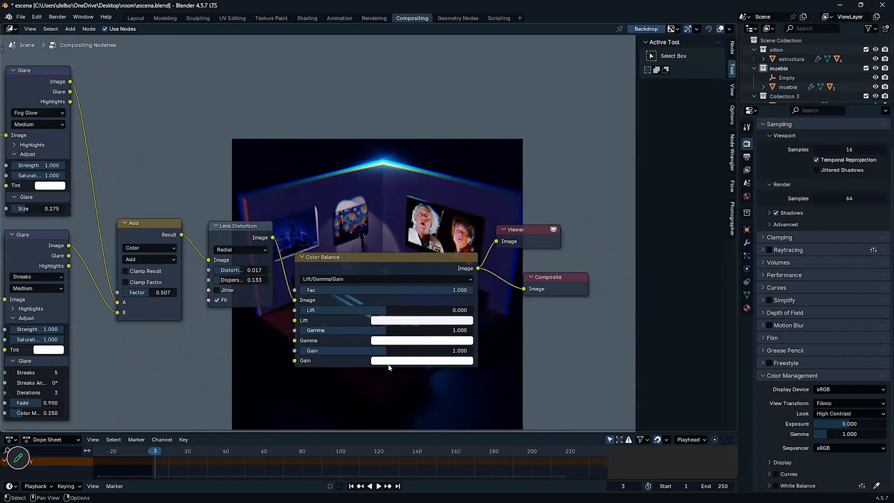
{"action": "mouse_move", "coordinate": [455, 491]}
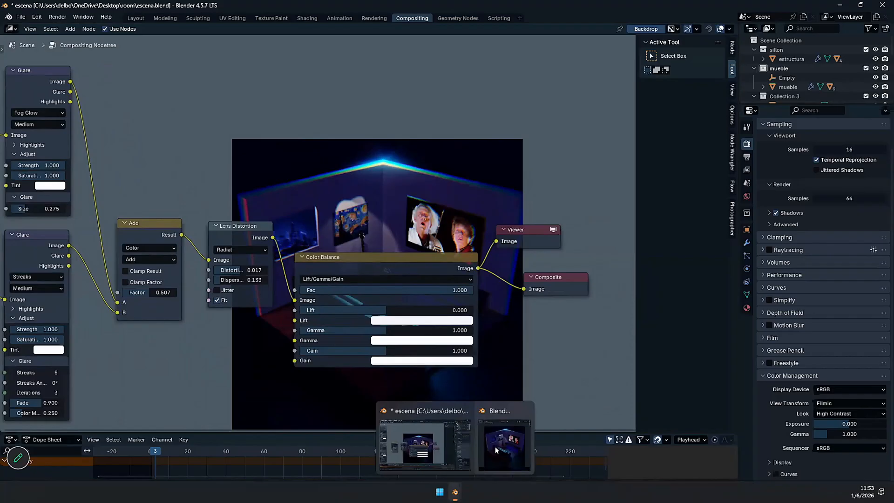
{"action": "left_click", "coordinate": [509, 445]}
{"action": "left_click_drag", "start_coordinate": [334, 136], "coordinate": [385, 34]}
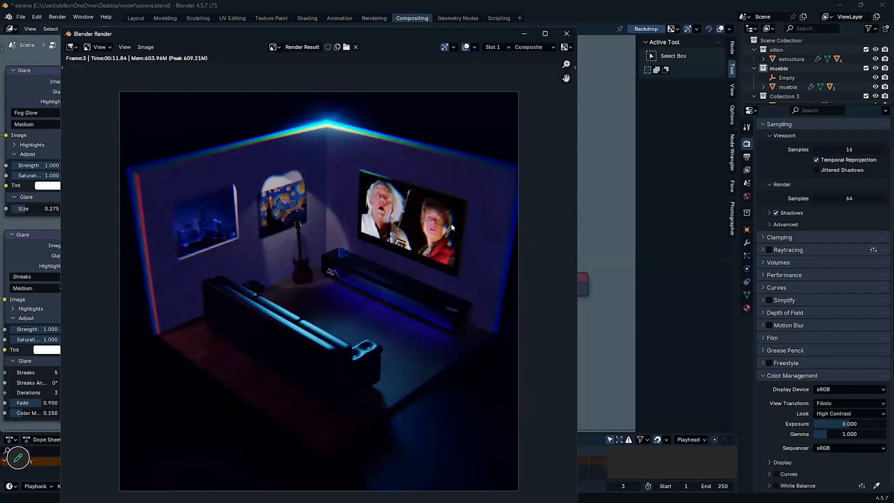
{"action": "scroll", "coordinate": [358, 277], "scroll_direction": "up", "scroll_amount": 2}
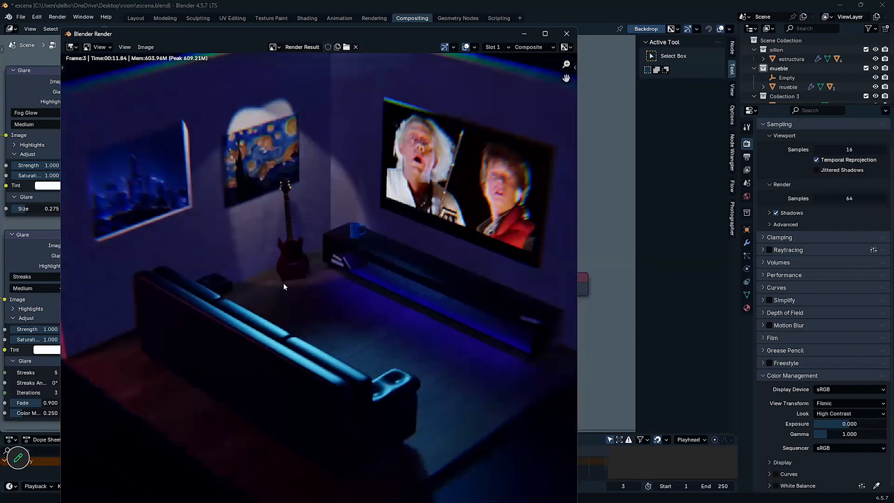
{"action": "scroll", "coordinate": [283, 284], "scroll_direction": "down", "scroll_amount": 2}
{"action": "left_click", "coordinate": [528, 32]}
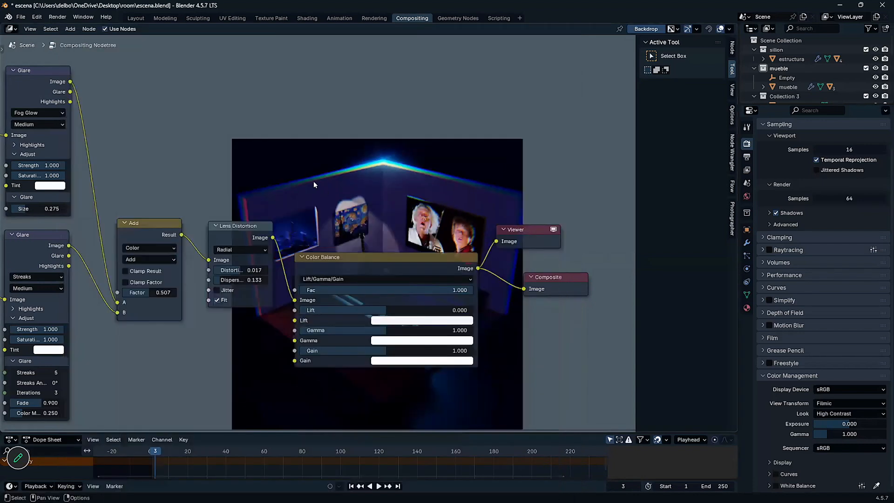
Look through the Fog Glow node's glare types and the Add node's blending modes
{"action": "middle_click_drag", "start_coordinate": [432, 170], "coordinate": [416, 188]}
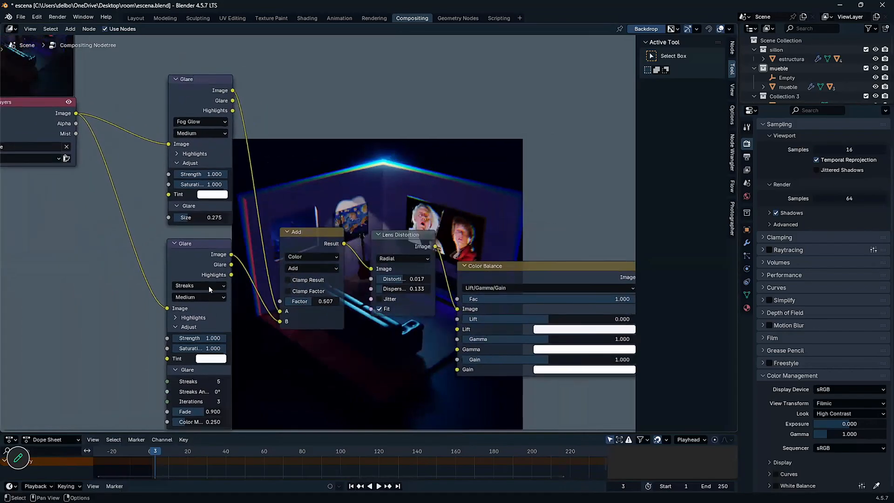
{"action": "left_click", "coordinate": [200, 122]}
{"action": "scroll", "coordinate": [337, 141], "scroll_direction": "down", "scroll_amount": 1}
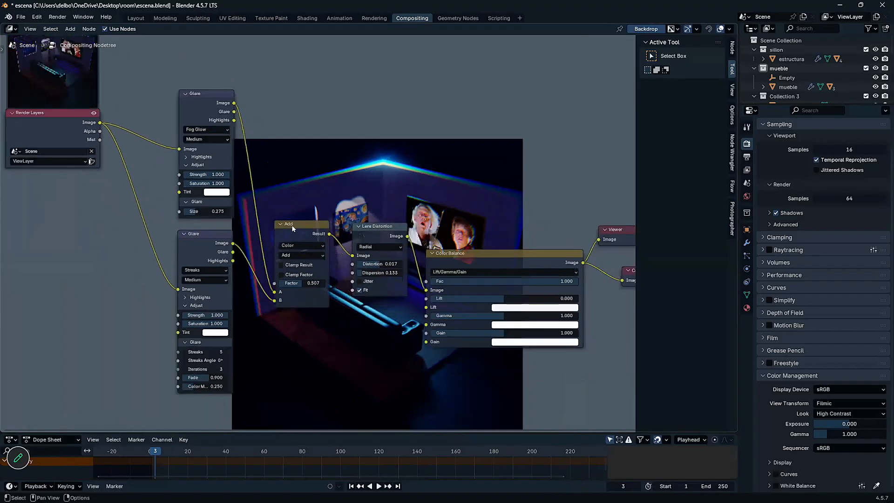
{"action": "left_click", "coordinate": [294, 255]}
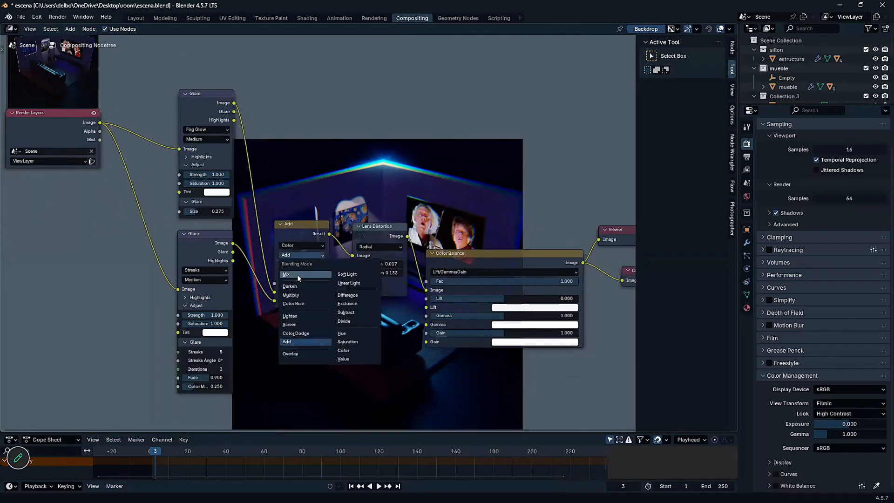
{"action": "middle_click_drag", "start_coordinate": [345, 157], "coordinate": [333, 170]}
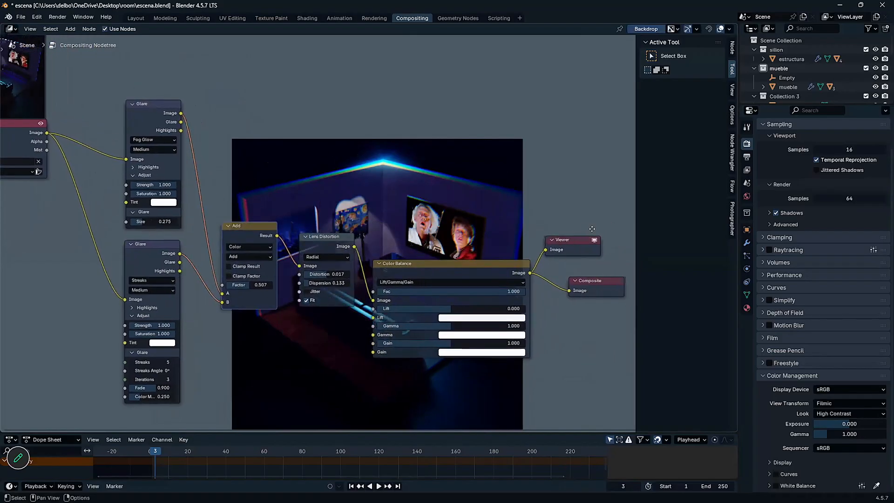
Enlarge the backdrop preview and reposition the Viewer and Color Balance nodes over it
{"action": "left_click", "coordinate": [610, 223]}
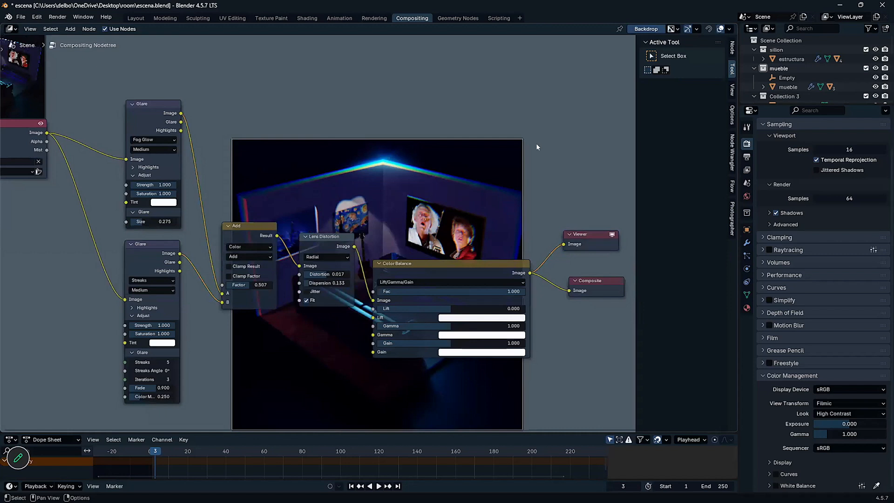
{"action": "left_click_drag", "start_coordinate": [522, 150], "coordinate": [480, 72]}
{"action": "left_click_drag", "start_coordinate": [462, 264], "coordinate": [459, 353]}
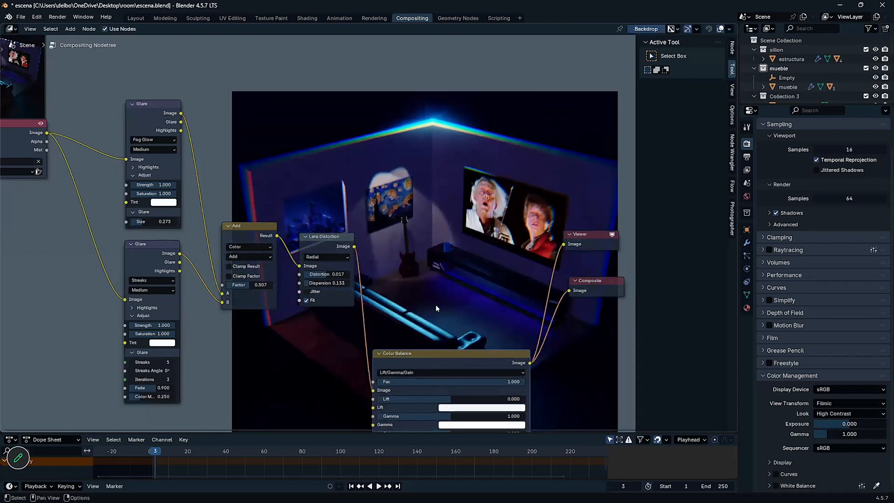
{"action": "middle_click_drag", "start_coordinate": [427, 286], "coordinate": [344, 76]}
{"action": "left_click_drag", "start_coordinate": [446, 338], "coordinate": [457, 240]}
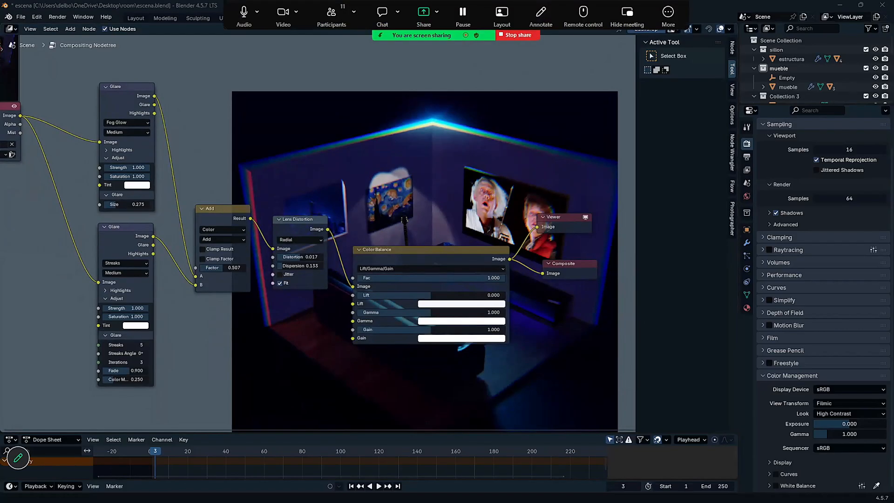
Stop sharing the screen in the meeting and activate the Blender window with the helicopter scene
{"action": "left_click", "coordinate": [525, 35]}
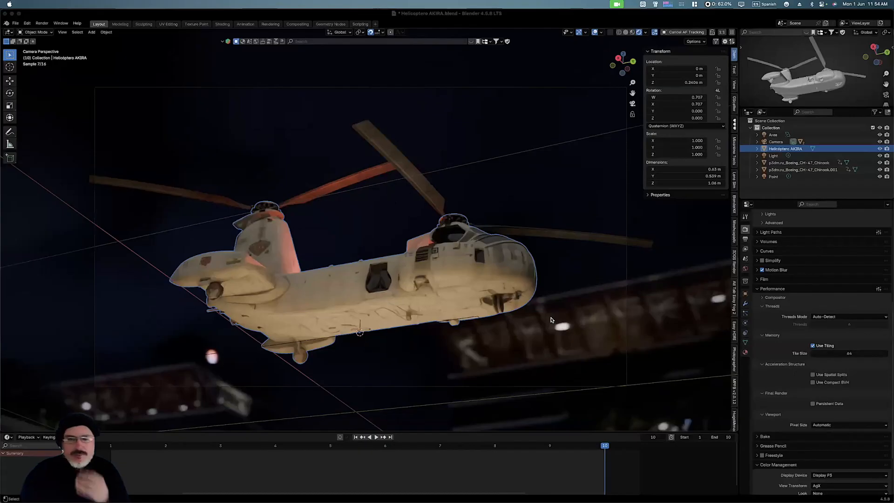
{"action": "left_click", "coordinate": [552, 320]}
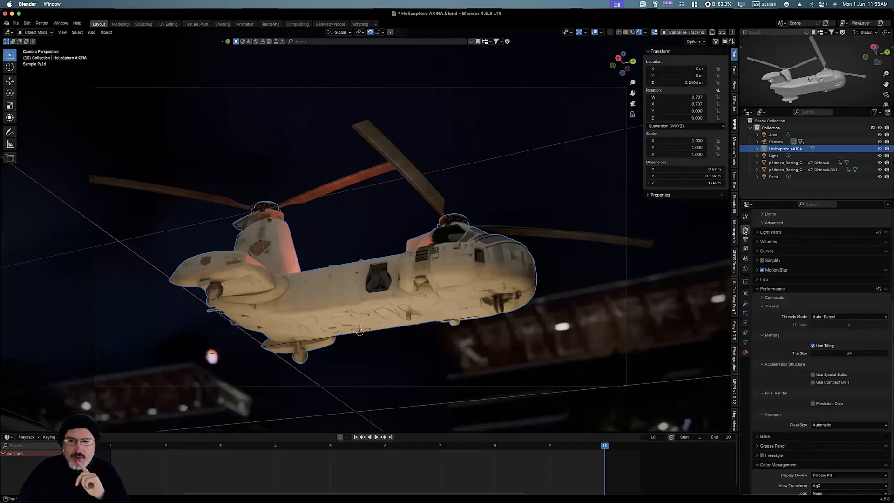
Bring the Cycles sampling settings into view and switch the helicopter viewport to Solid shading
{"action": "scroll", "coordinate": [811, 250], "scroll_direction": "up", "scroll_amount": 4}
{"action": "scroll", "coordinate": [811, 251], "scroll_direction": "up", "scroll_amount": 5}
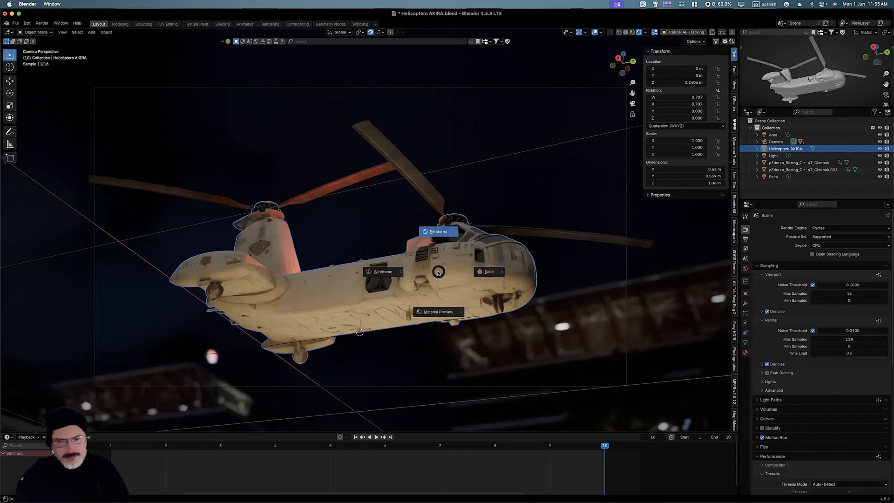
{"action": "key", "text": "6"}
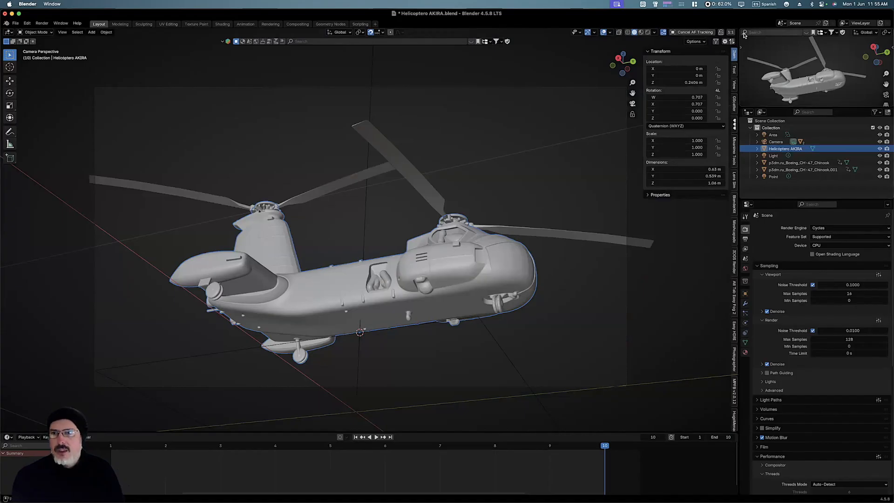
{"action": "left_click", "coordinate": [782, 23]}
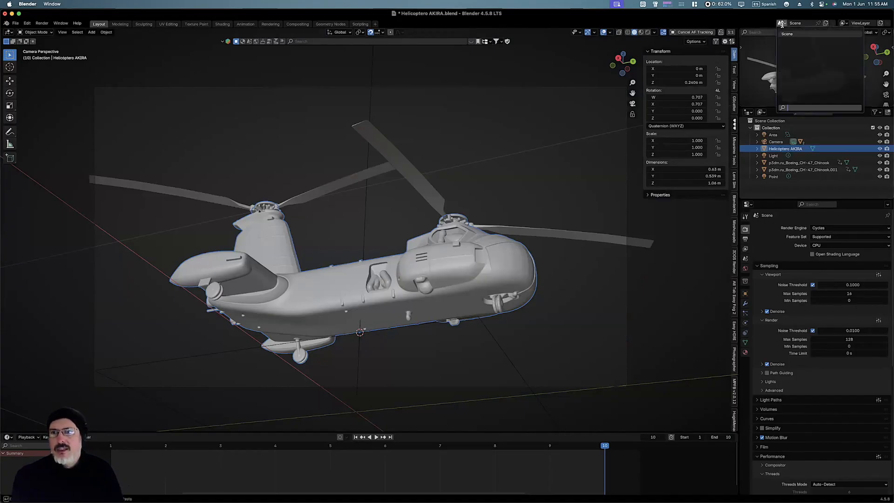
{"action": "left_click", "coordinate": [867, 42]}
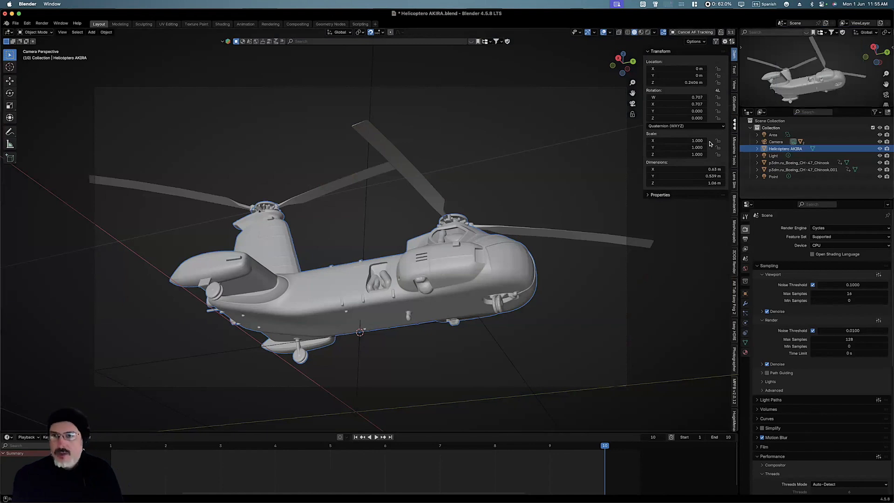
Switch the small camera preview viewport to Rendered shading and enlarge its area in height and width
{"action": "left_click", "coordinate": [775, 58]}
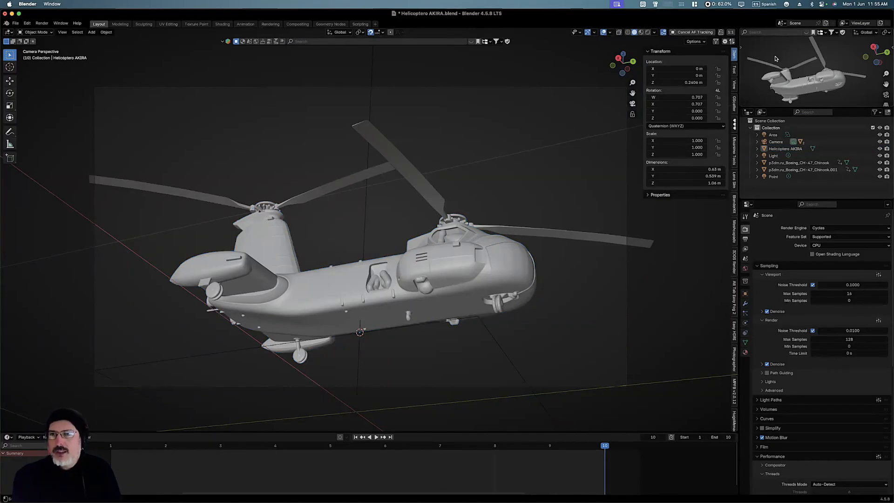
{"action": "key", "text": "shift+z"}
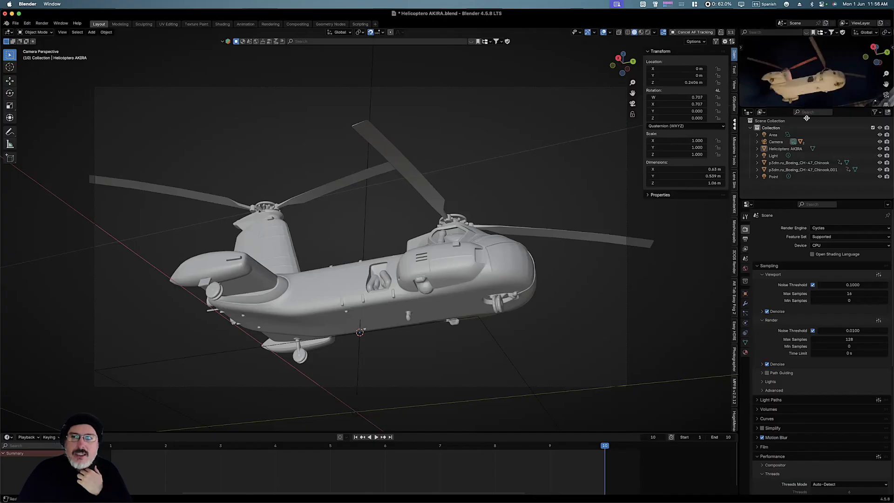
{"action": "left_click_drag", "start_coordinate": [806, 118], "coordinate": [809, 132]}
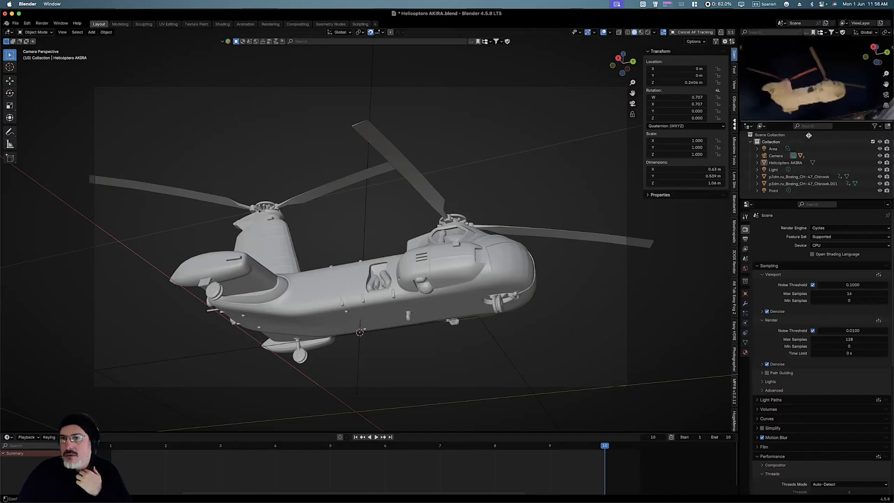
{"action": "left_click_drag", "start_coordinate": [739, 122], "coordinate": [739, 133]}
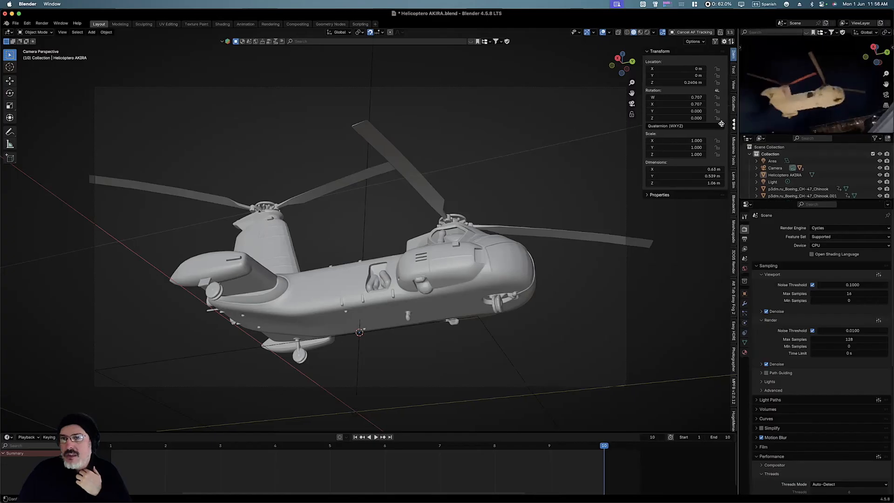
{"action": "left_click_drag", "start_coordinate": [721, 123], "coordinate": [720, 124]}
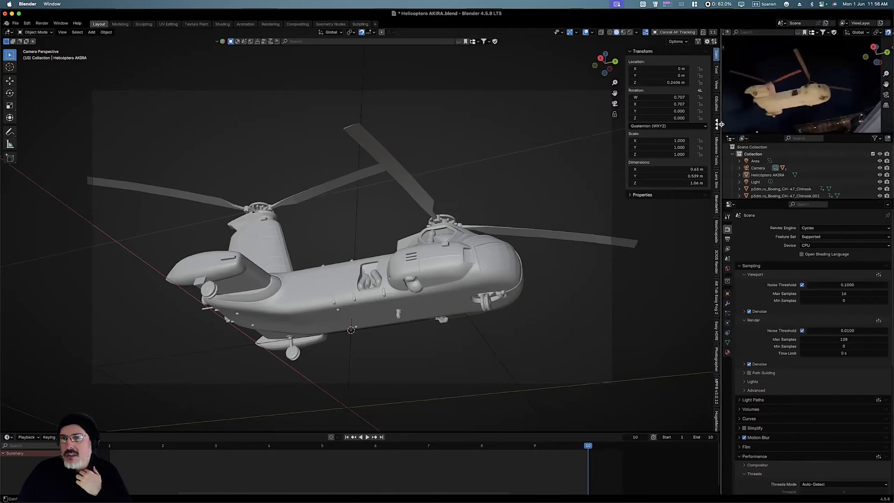
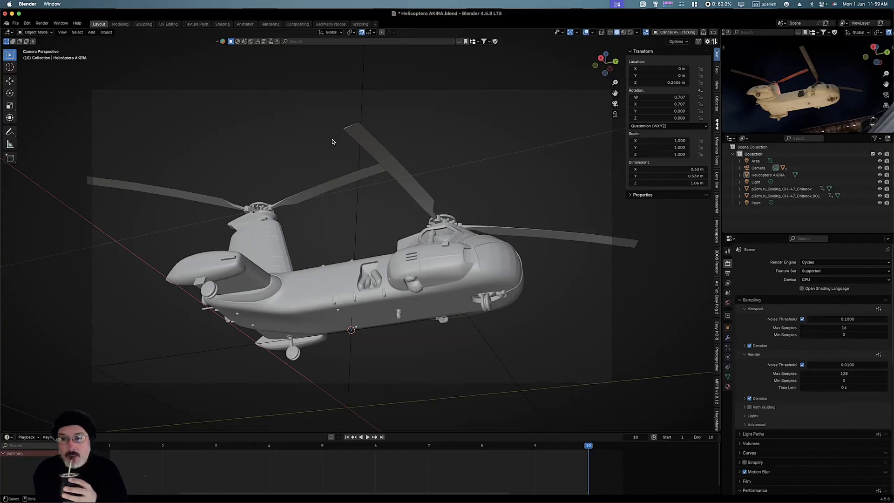
Set the Cycles Feature Set to Experimental
{"action": "left_click", "coordinate": [816, 272]}
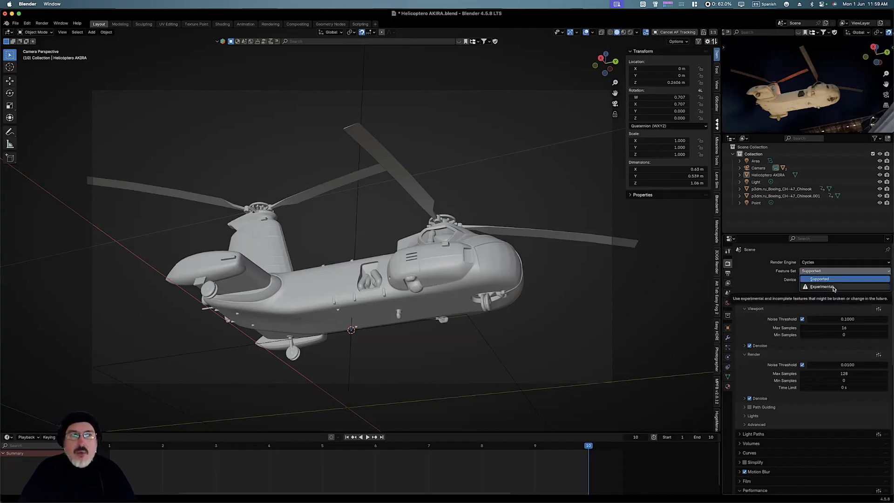
{"action": "left_click", "coordinate": [770, 286]}
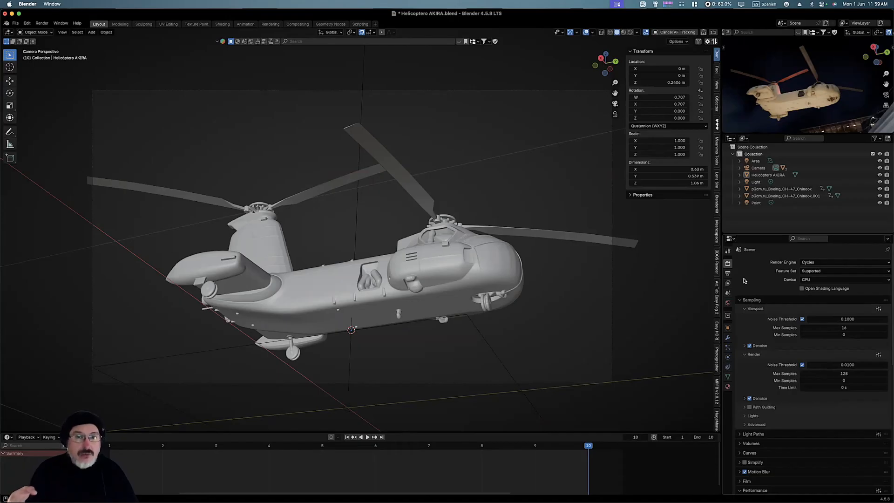
{"action": "left_click", "coordinate": [833, 271]}
{"action": "left_click", "coordinate": [830, 287]}
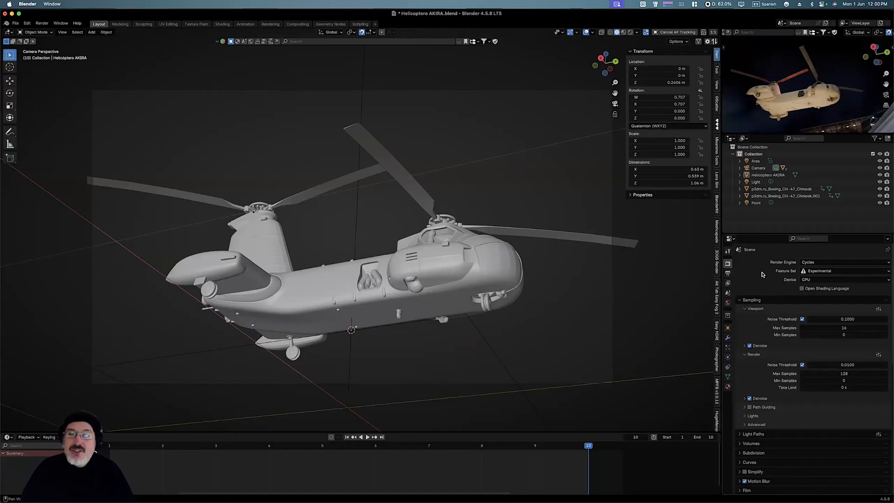
{"action": "left_click", "coordinate": [844, 271]}
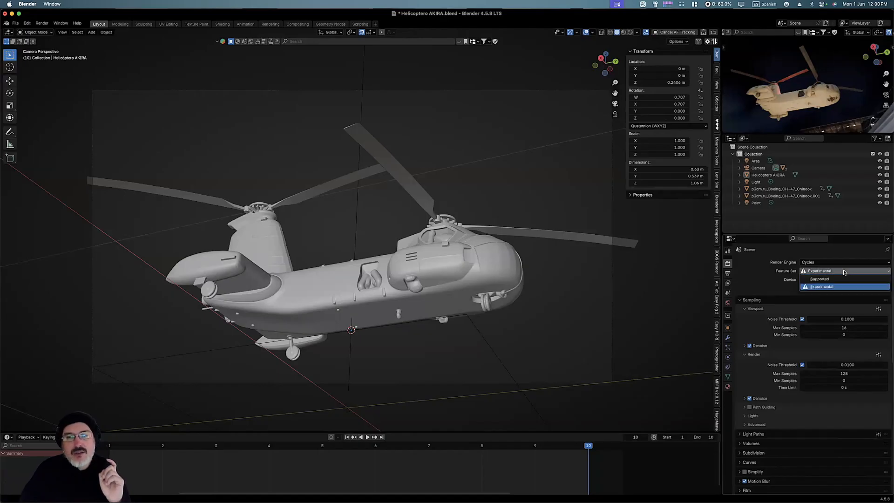
{"action": "left_click", "coordinate": [755, 279]}
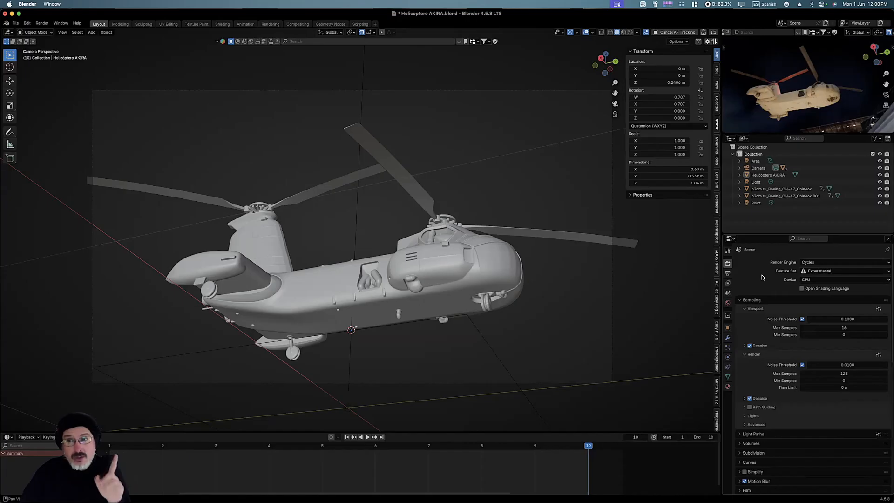
Set the Cycles render device to GPU Compute
{"action": "left_click", "coordinate": [811, 280]}
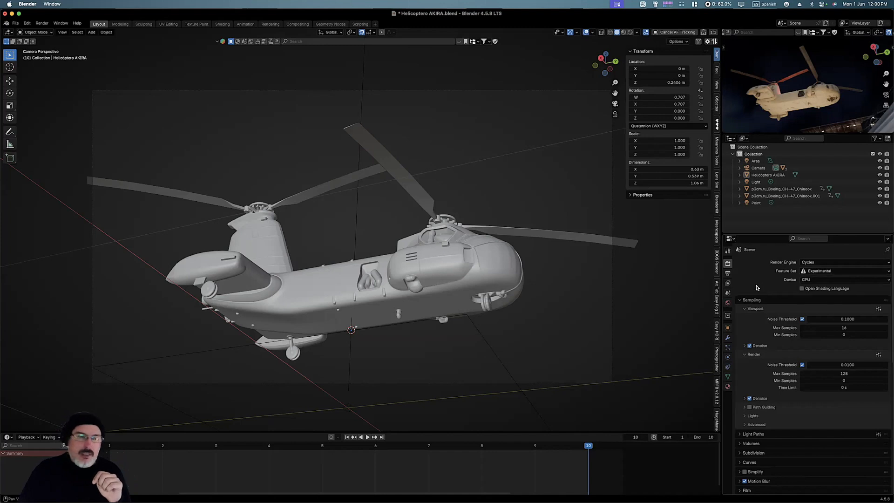
{"action": "left_click", "coordinate": [812, 280]}
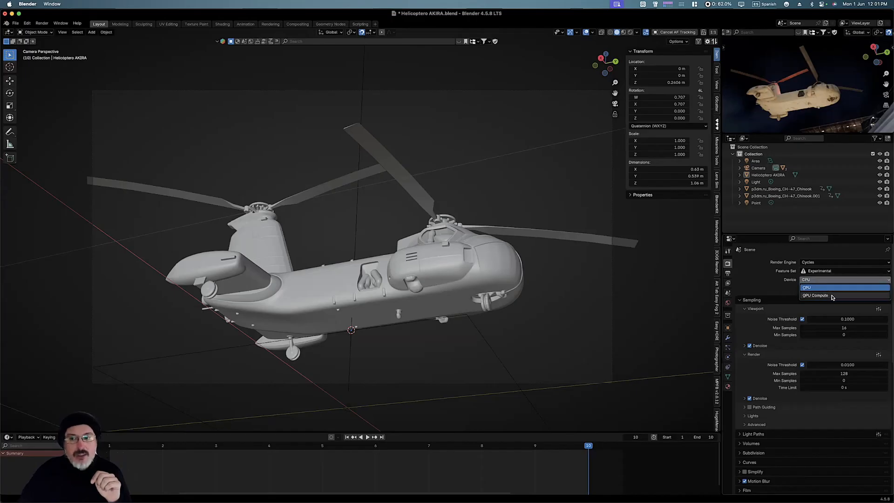
{"action": "left_click", "coordinate": [832, 296]}
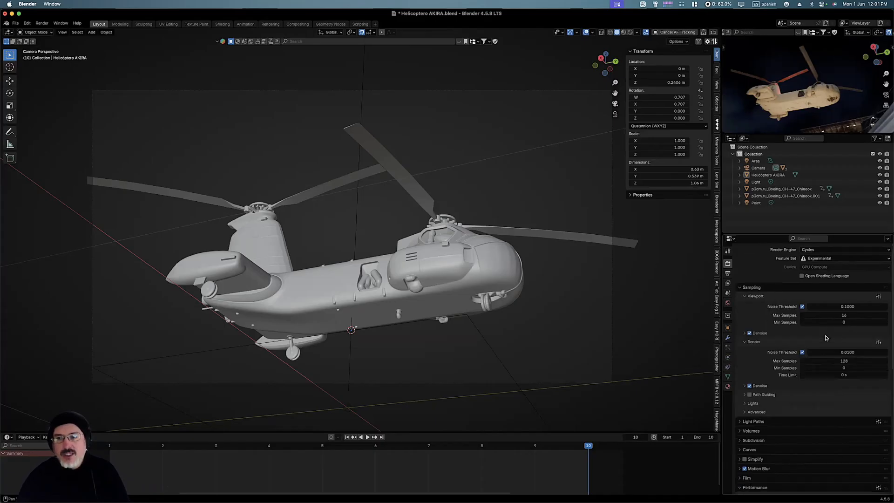
Disable viewport denoising, and swap the shading so the main viewport is Rendered and the small preview viewport is Solid
{"action": "scroll", "coordinate": [847, 282], "scroll_direction": "down", "scroll_amount": 3}
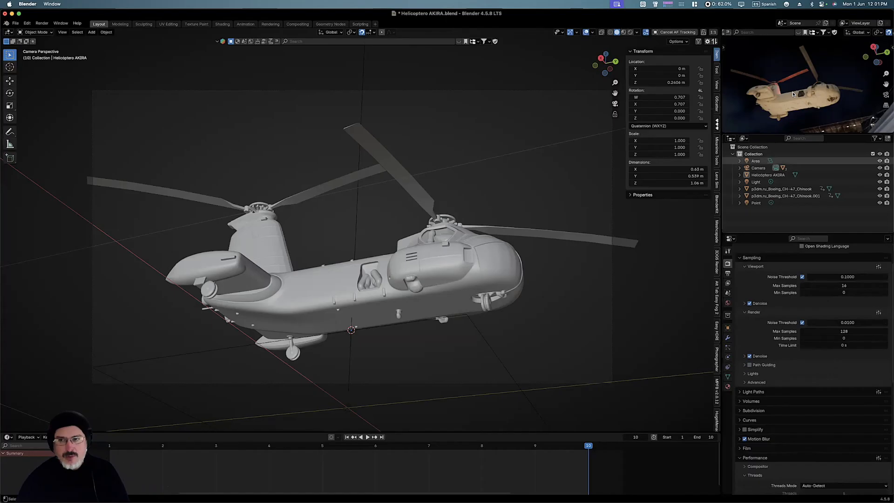
{"action": "left_click", "coordinate": [749, 304]}
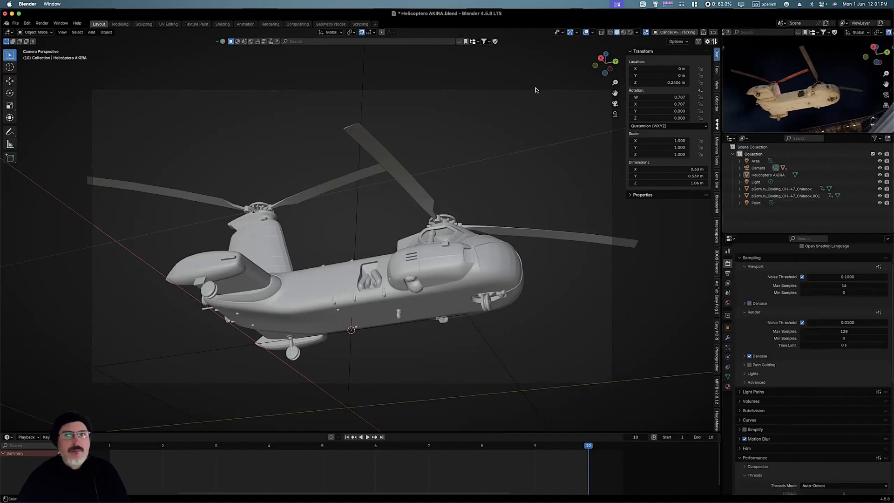
{"action": "left_click", "coordinate": [630, 33]}
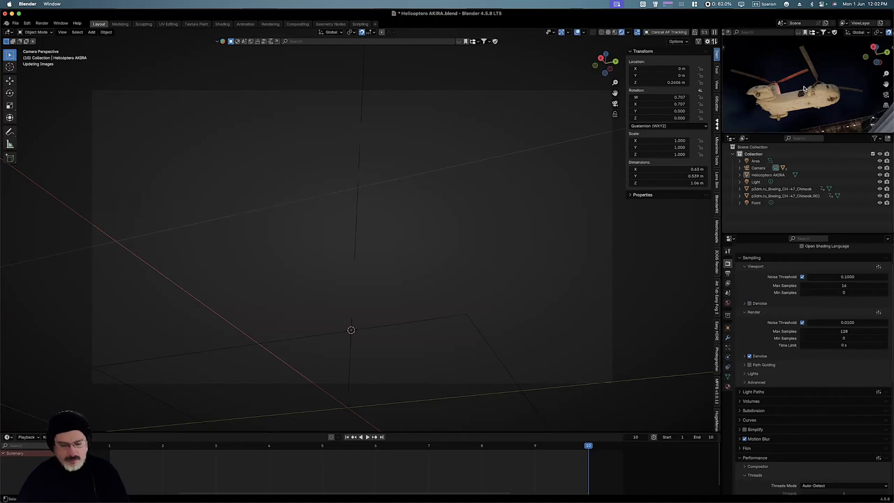
{"action": "key", "text": "z"}
{"action": "left_click", "coordinate": [857, 96]}
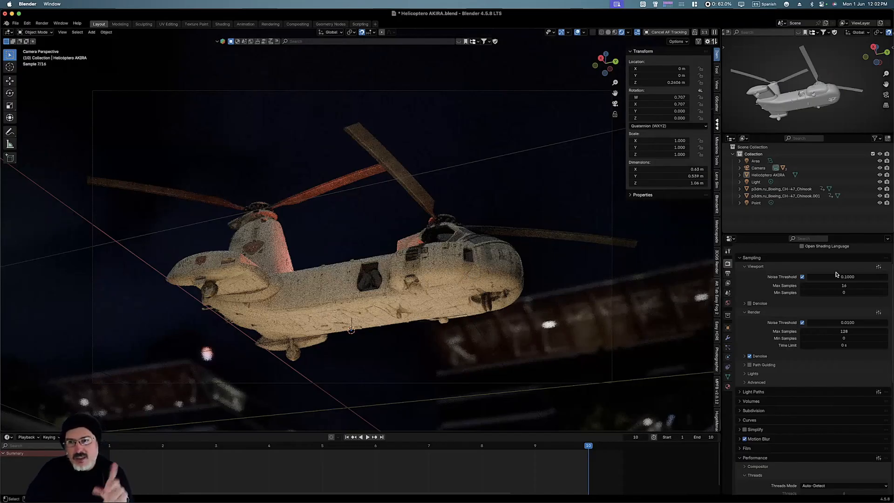
Set the viewport Max Samples to 4 and enable viewport denoising again
{"action": "left_click", "coordinate": [857, 285]}
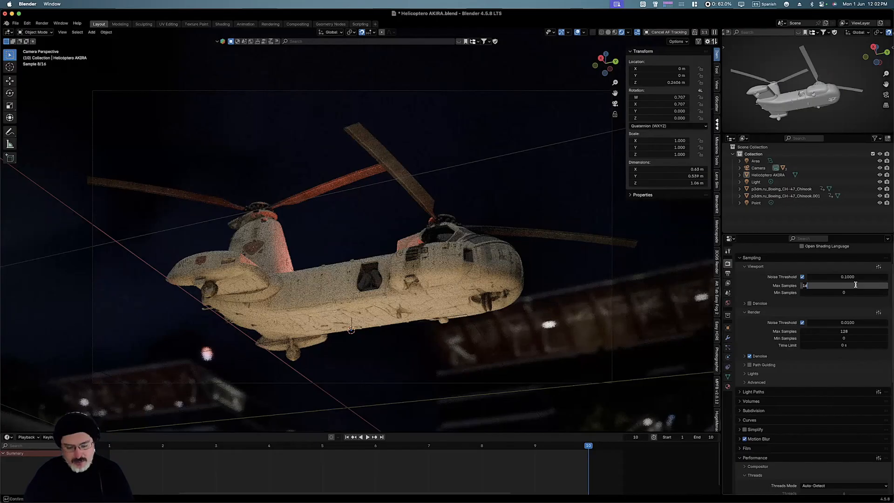
{"action": "type", "text": "4"}
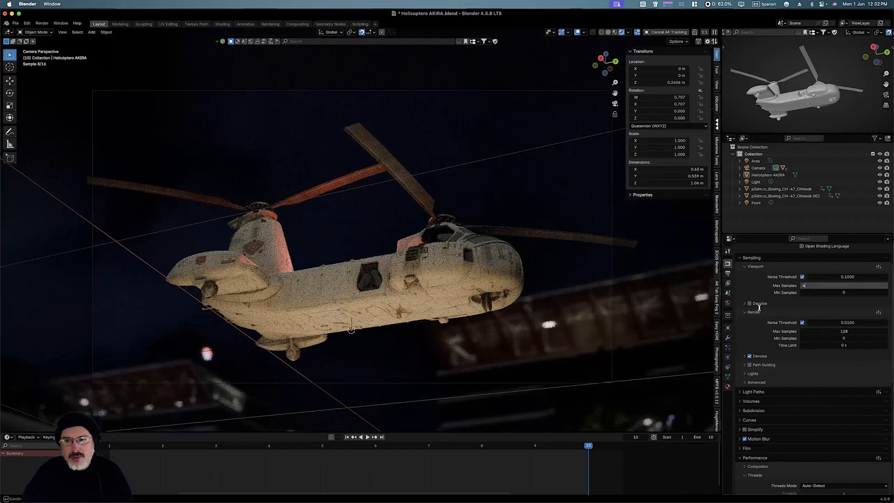
{"action": "key", "text": "Tab"}
{"action": "key", "text": "Return"}
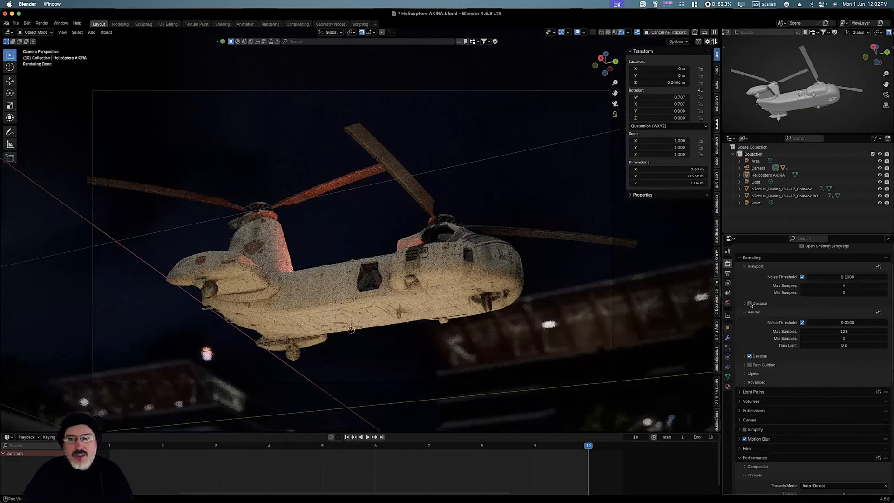
{"action": "left_click", "coordinate": [750, 303]}
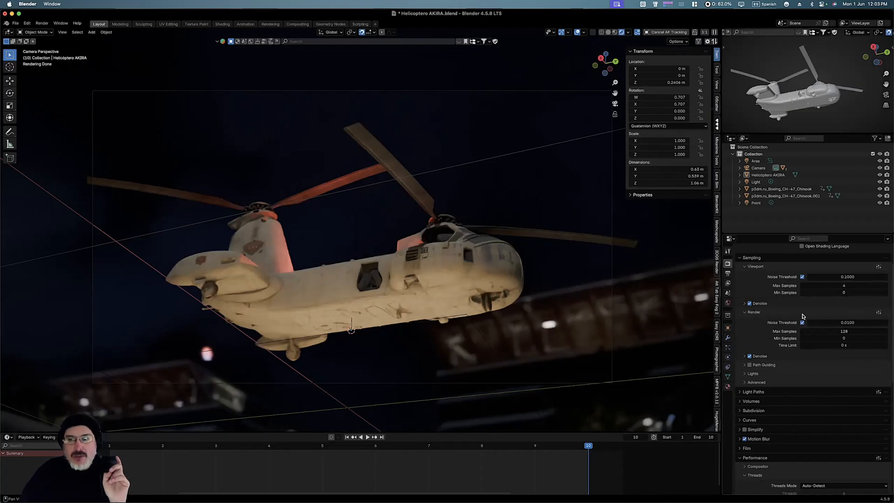
Set the viewport sampling to a minimum of 4 samples and a maximum of 8
{"action": "left_click", "coordinate": [848, 292]}
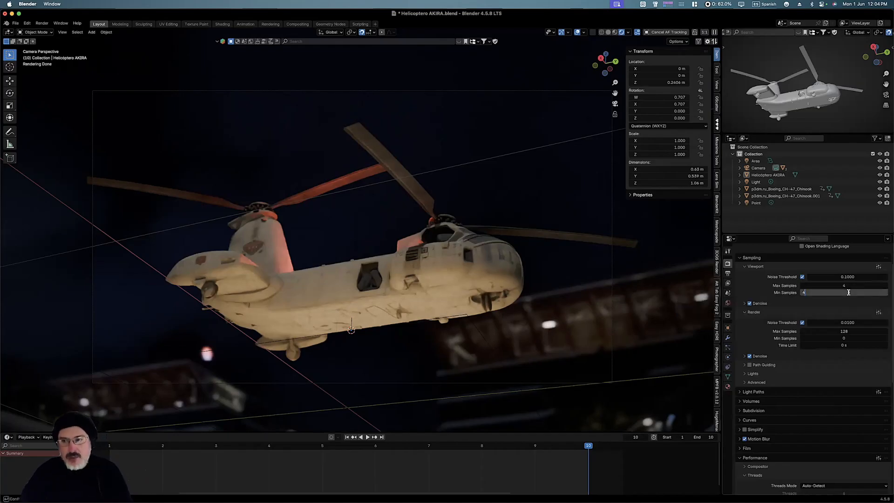
{"action": "key", "text": "shift+Tab"}
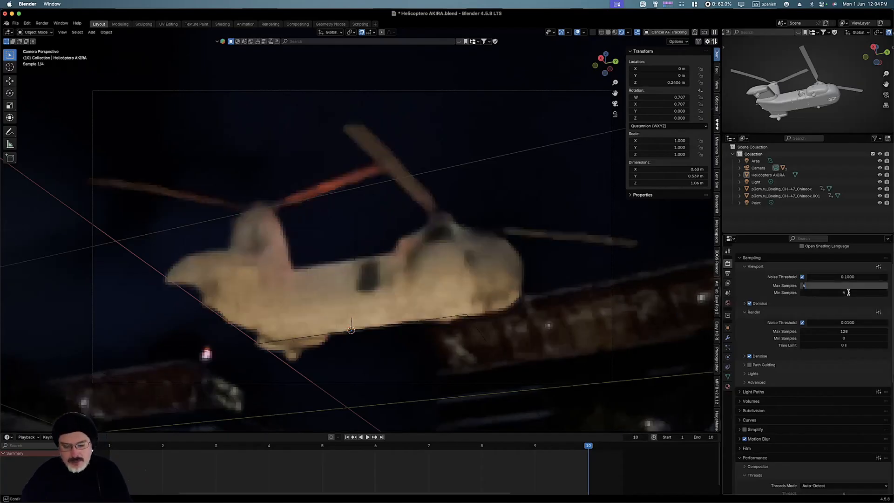
{"action": "type", "text": "8"}
{"action": "key", "text": "Tab"}
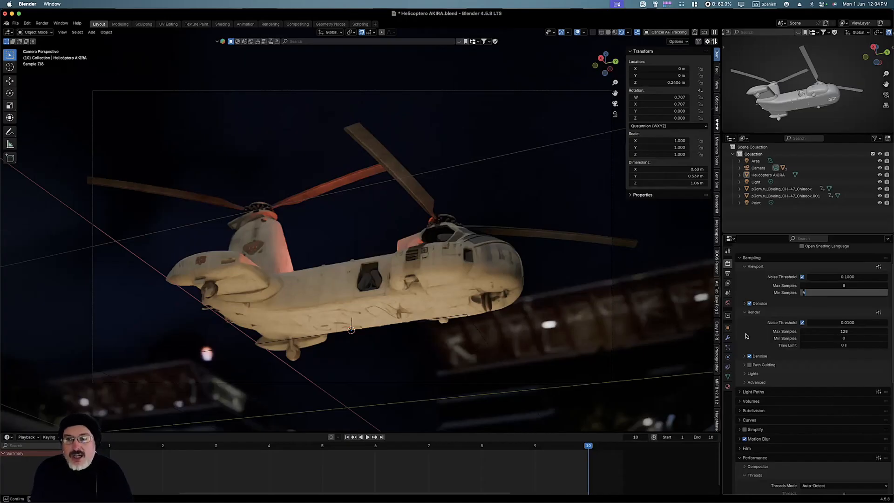
{"action": "key", "text": "Return"}
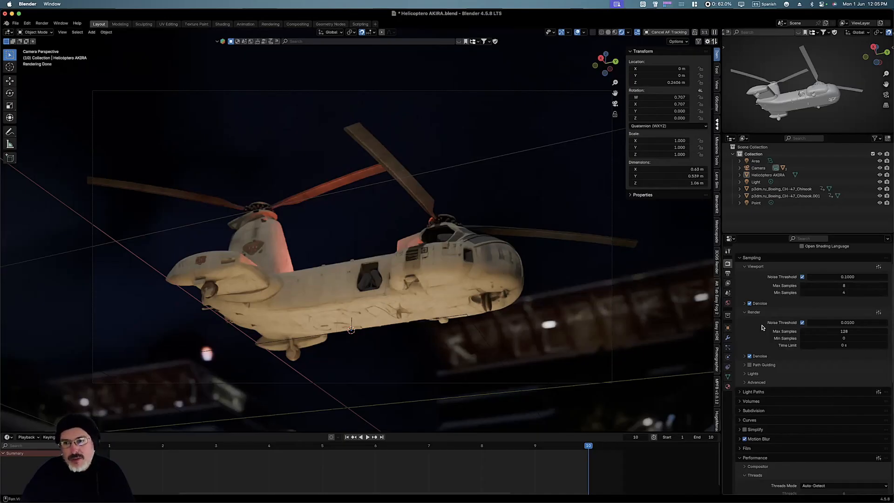
Set the final render's sampling Time Limit to 10 min
{"action": "left_click", "coordinate": [846, 345]}
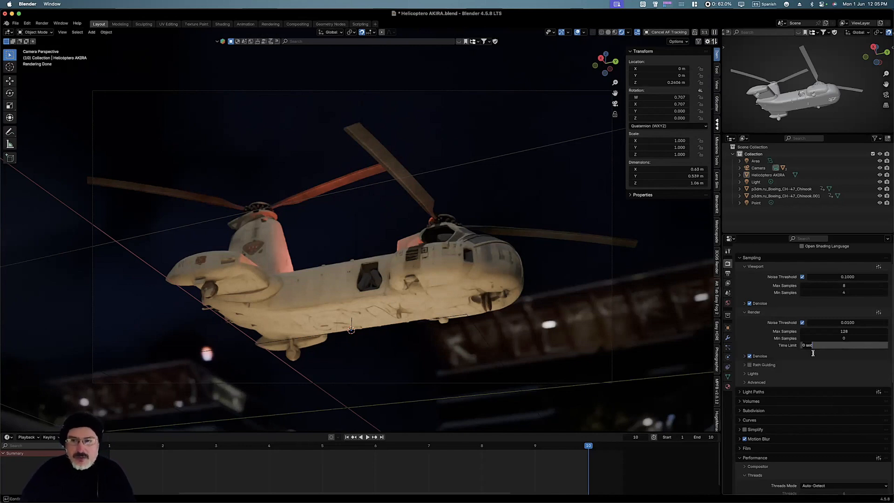
{"action": "type", "text": "1"}
{"action": "key", "text": "BackSpace"}
{"action": "type", "text": "10 min"}
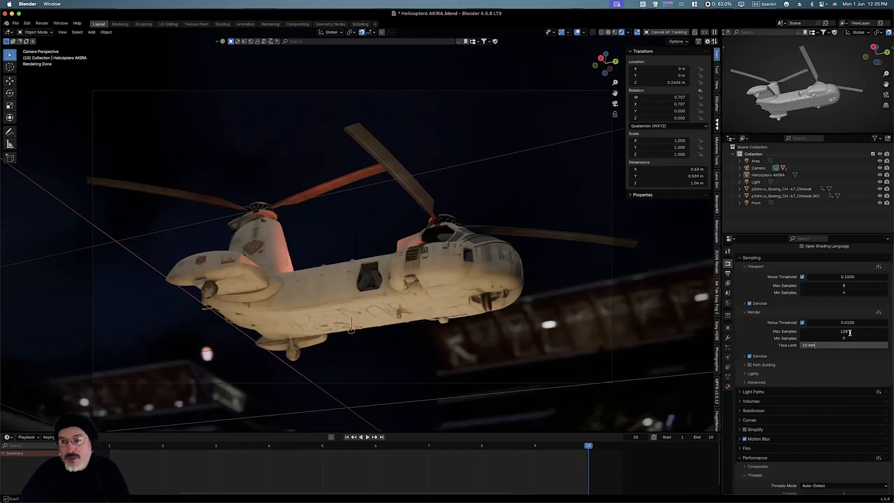
{"action": "key", "text": "Return"}
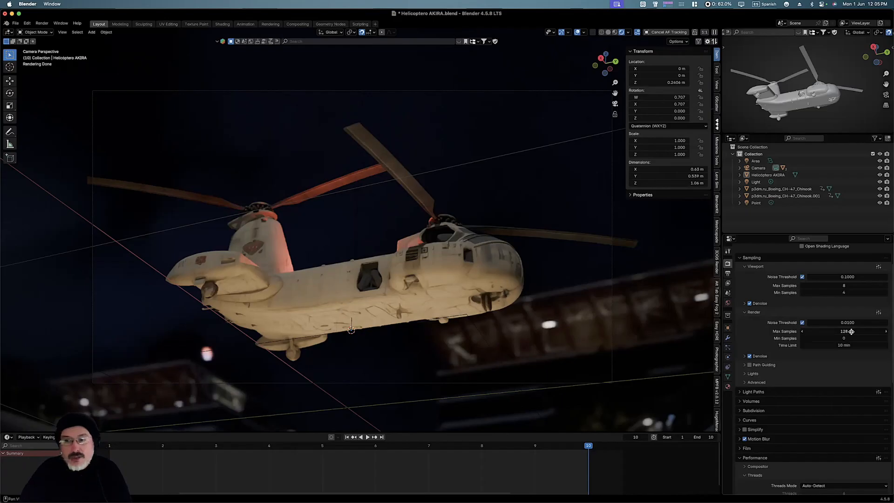
Set the final render's sampling to a maximum of 16 samples and a minimum of 8
{"action": "left_click", "coordinate": [851, 331]}
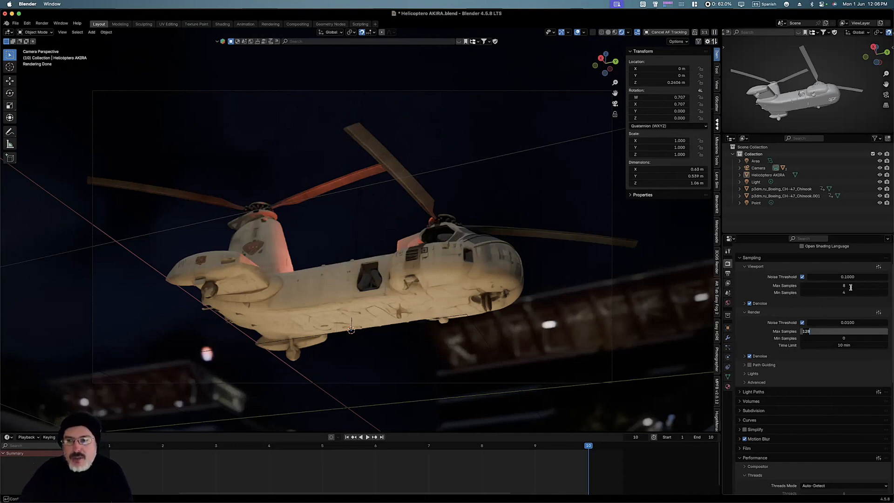
{"action": "type", "text": "14"}
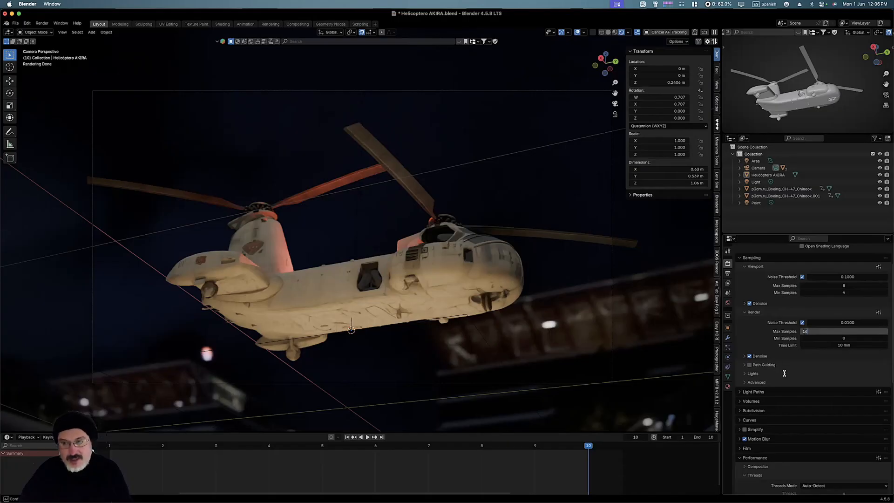
{"action": "key", "text": "Tab"}
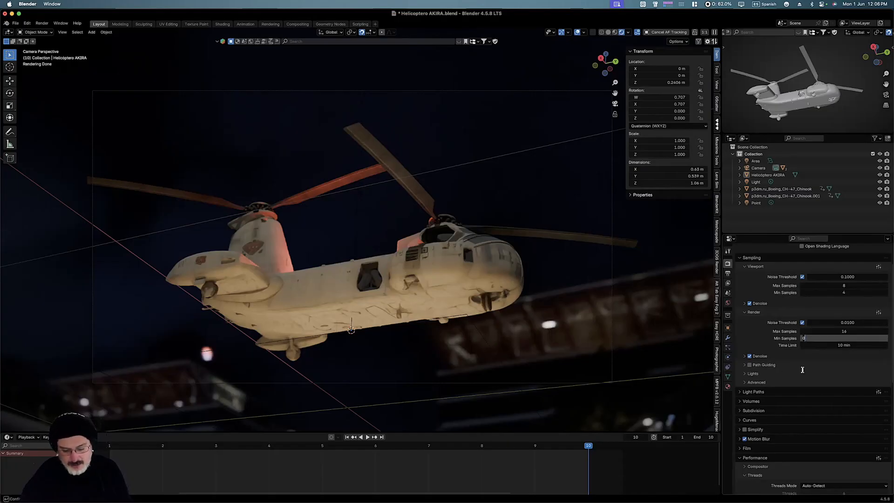
{"action": "type", "text": "8"}
{"action": "key", "text": "Tab"}
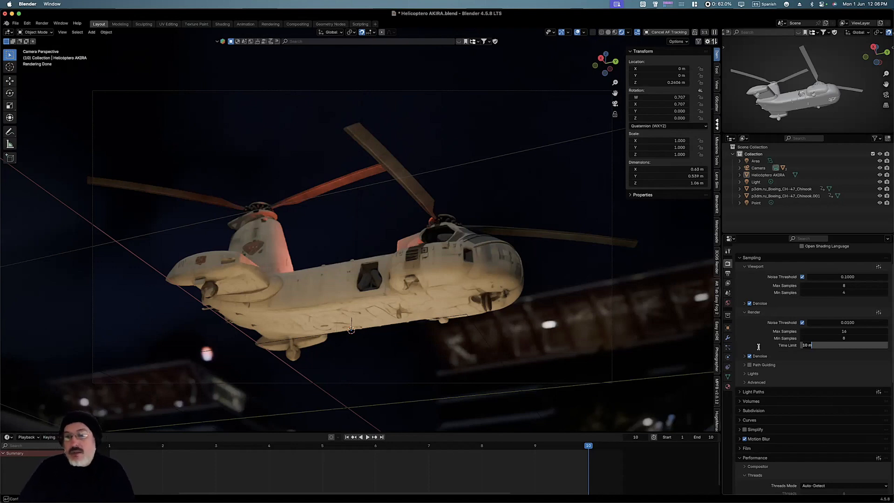
{"action": "key", "text": "Return"}
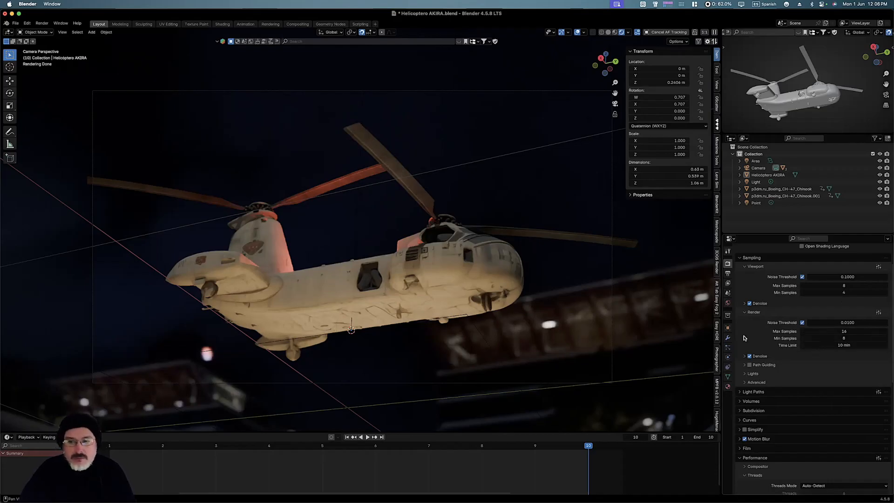
{"action": "scroll", "coordinate": [745, 337], "scroll_direction": "down", "scroll_amount": 2}
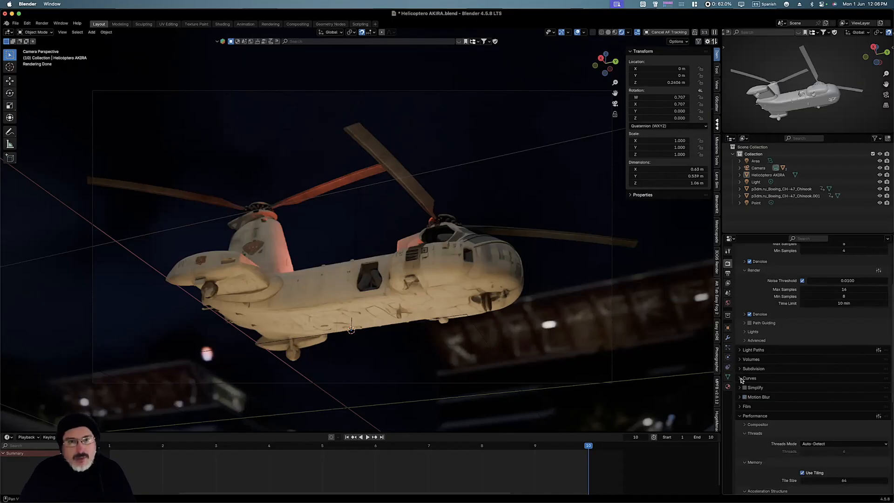
Open the Tile Size value in the Memory section of the Performance render settings
{"action": "scroll", "coordinate": [751, 401], "scroll_direction": "down", "scroll_amount": 1}
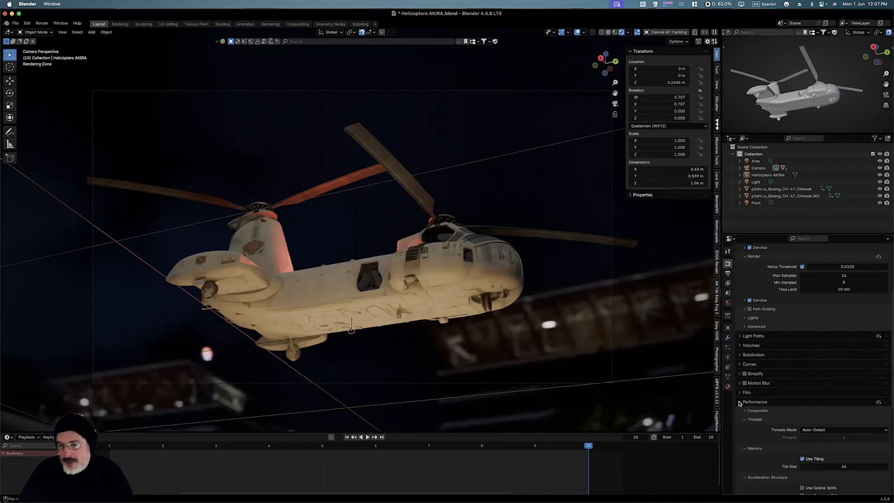
{"action": "scroll", "coordinate": [747, 413], "scroll_direction": "down", "scroll_amount": 3}
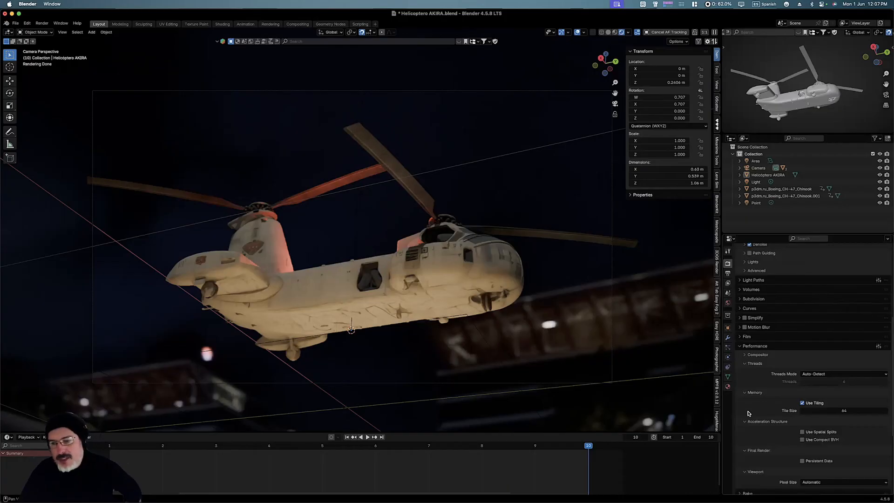
{"action": "scroll", "coordinate": [747, 413], "scroll_direction": "down", "scroll_amount": 1}
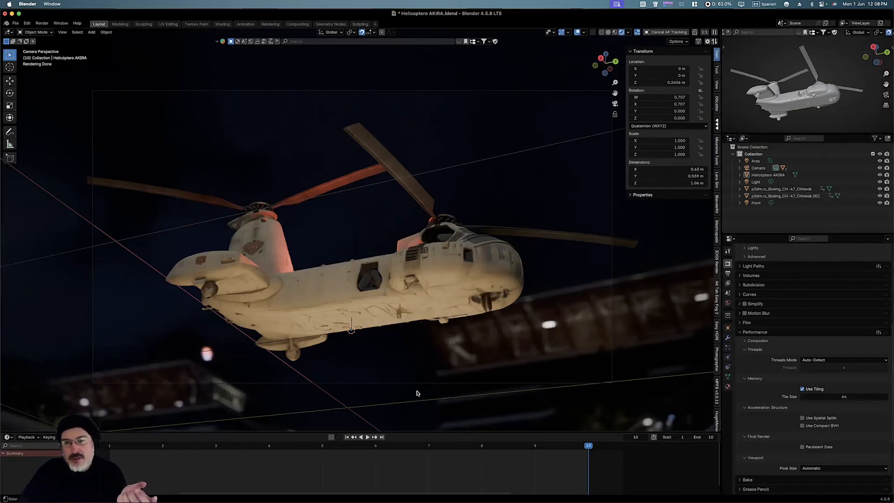
{"action": "left_click", "coordinate": [833, 397]}
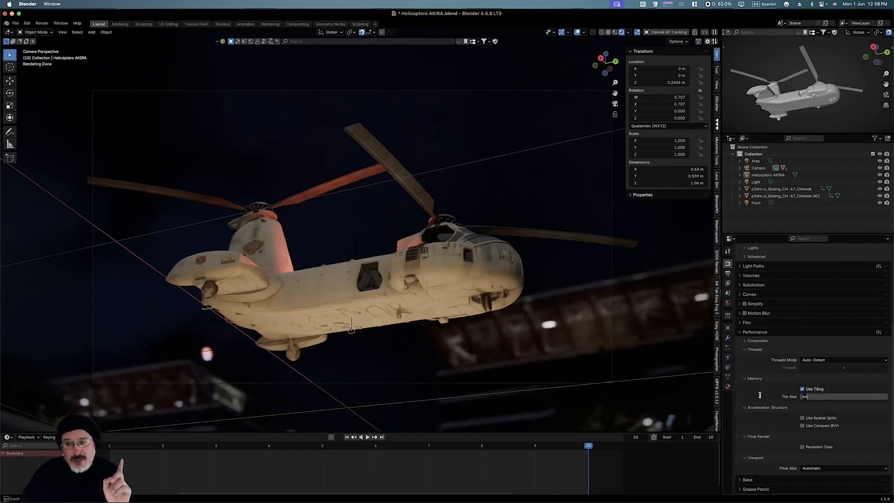
Render the current frame of the helicopter scene as a still image
{"action": "left_click", "coordinate": [42, 23]}
{"action": "left_click", "coordinate": [41, 23]}
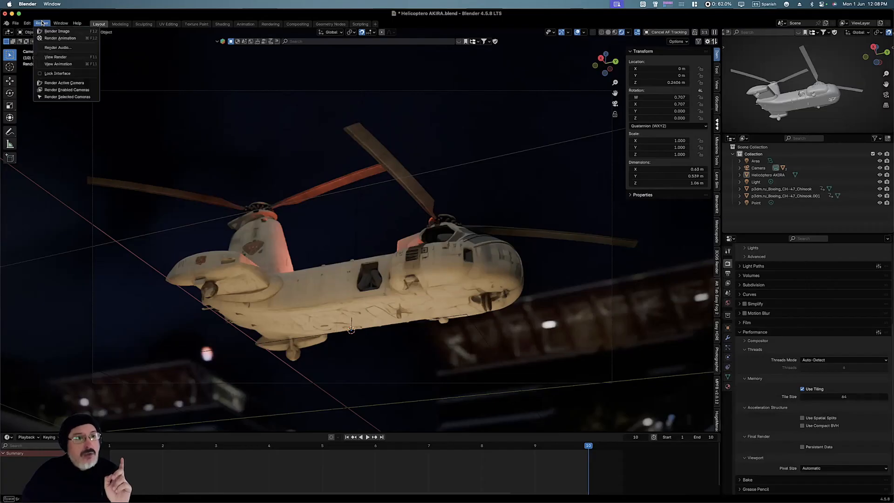
{"action": "left_click", "coordinate": [53, 31]}
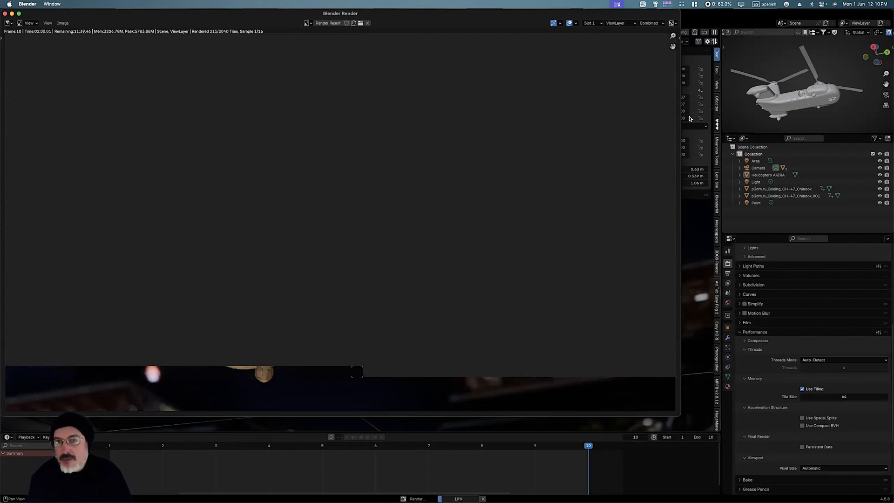
Return to the main window during the render, reopen the render view to check its progress, and go back to the scene
{"action": "left_click", "coordinate": [717, 20]}
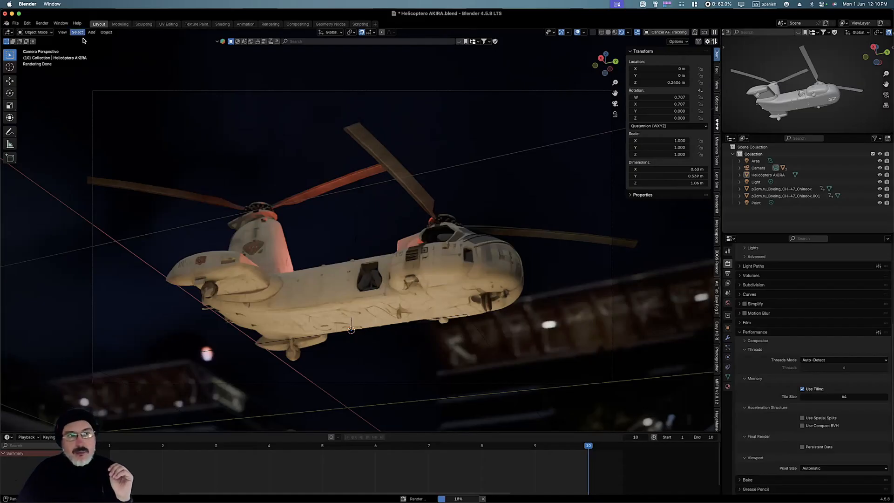
{"action": "left_click", "coordinate": [41, 25]}
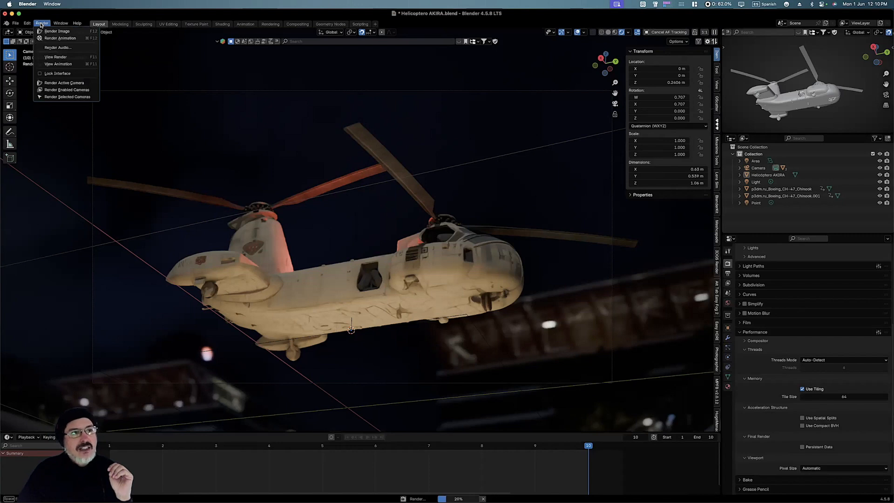
{"action": "left_click", "coordinate": [55, 57]}
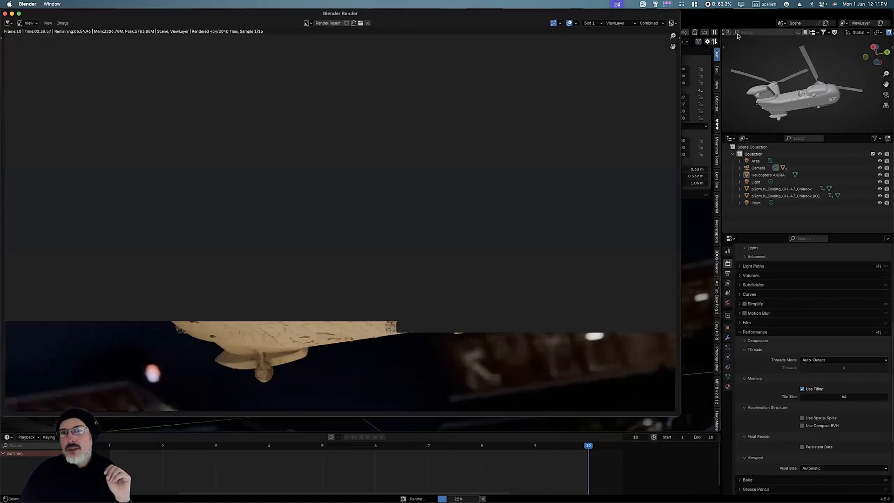
{"action": "left_click", "coordinate": [875, 356]}
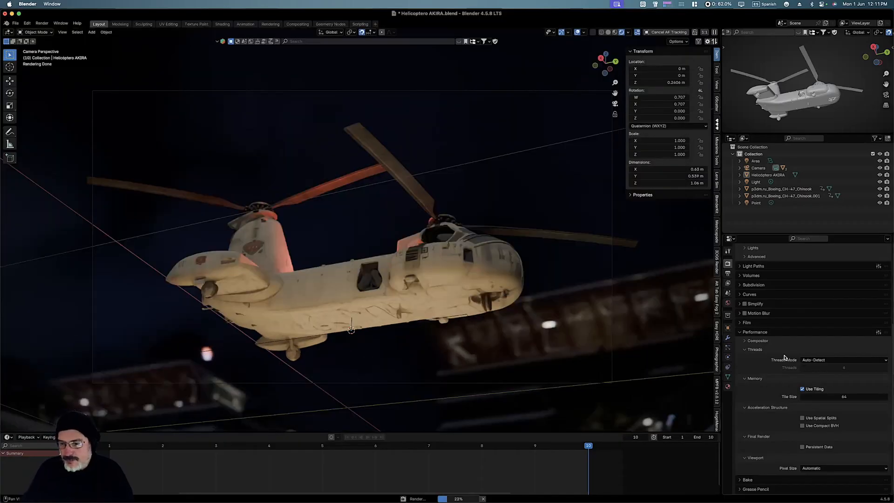
Review the Display Device options under Color Management, keeping Display P3, and open the View Transform options
{"action": "scroll", "coordinate": [786, 357], "scroll_direction": "down", "scroll_amount": 3}
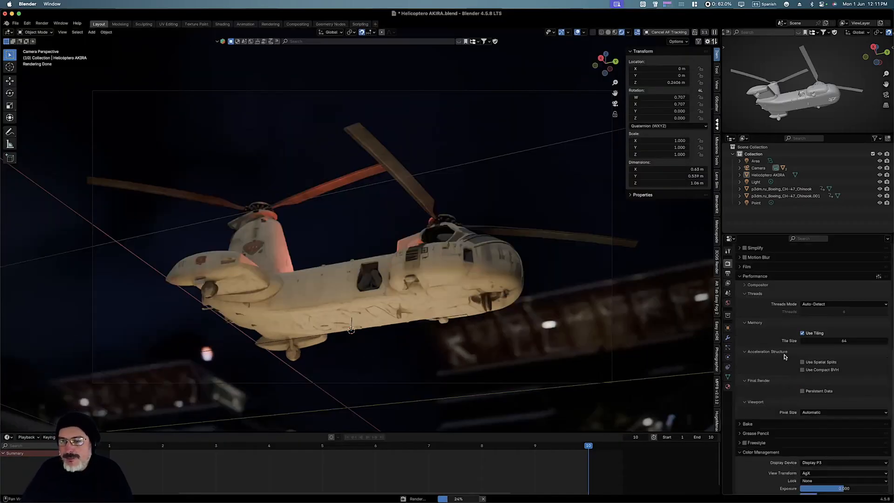
{"action": "scroll", "coordinate": [786, 357], "scroll_direction": "down", "scroll_amount": 1}
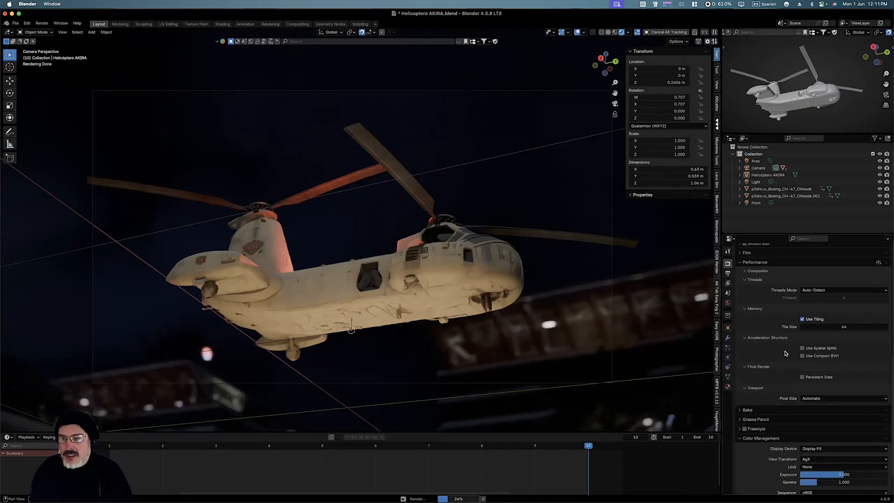
{"action": "scroll", "coordinate": [785, 353], "scroll_direction": "up", "scroll_amount": 1}
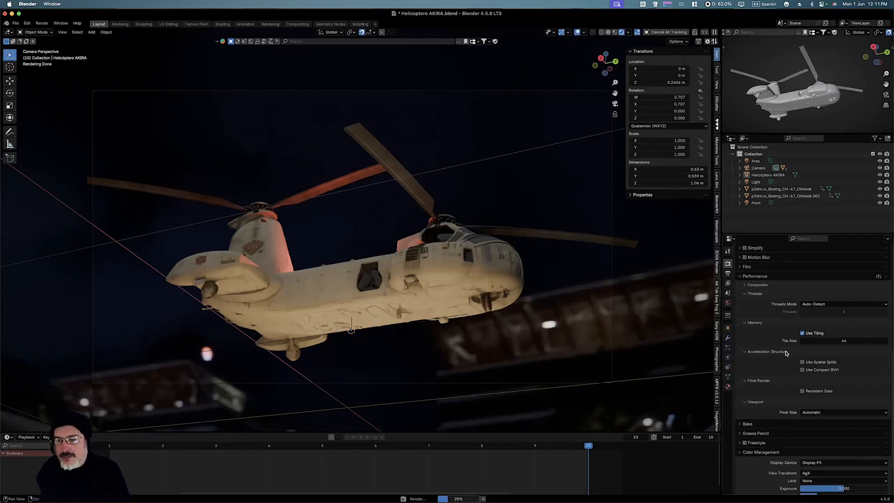
{"action": "scroll", "coordinate": [787, 356], "scroll_direction": "down", "scroll_amount": 2}
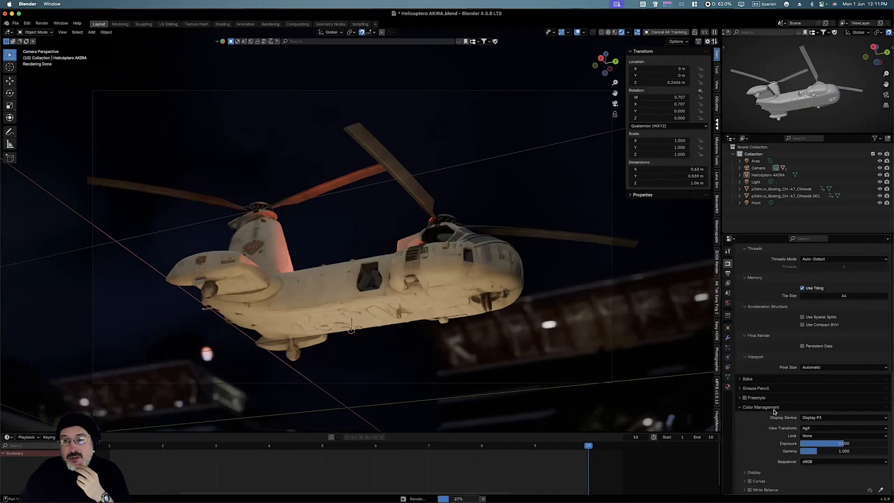
{"action": "left_click", "coordinate": [885, 419]}
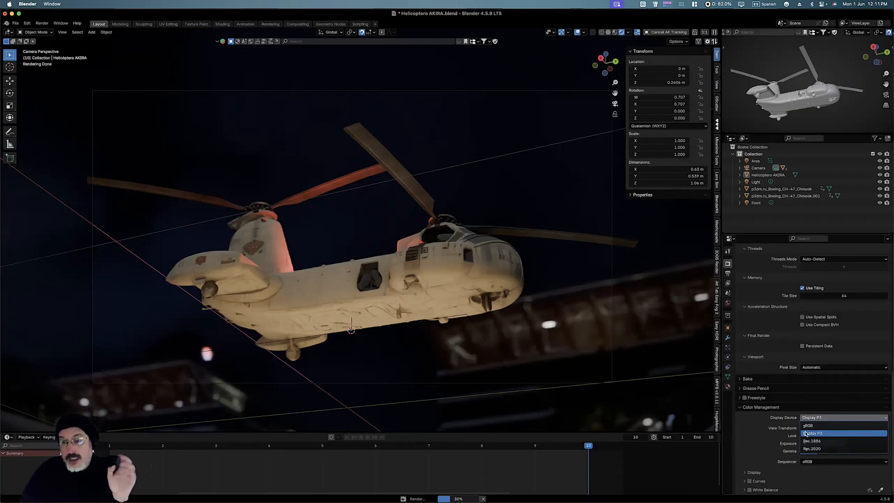
{"action": "left_click", "coordinate": [886, 418]}
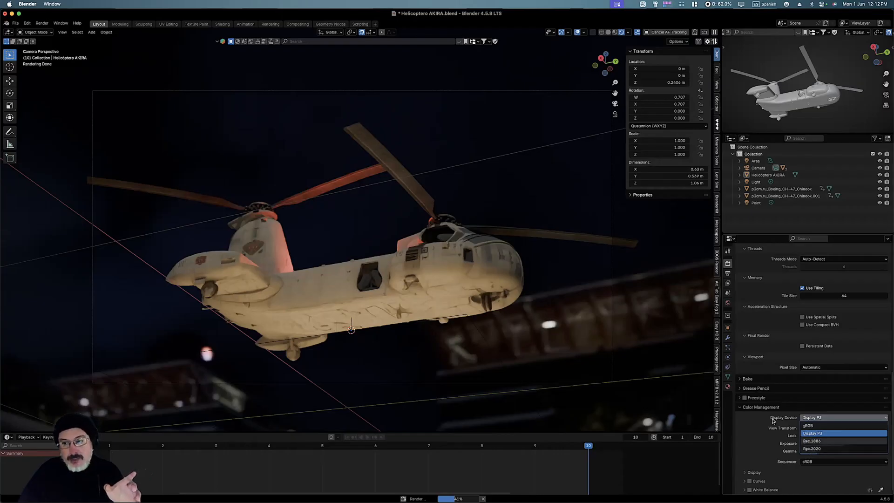
{"action": "left_click", "coordinate": [810, 419]}
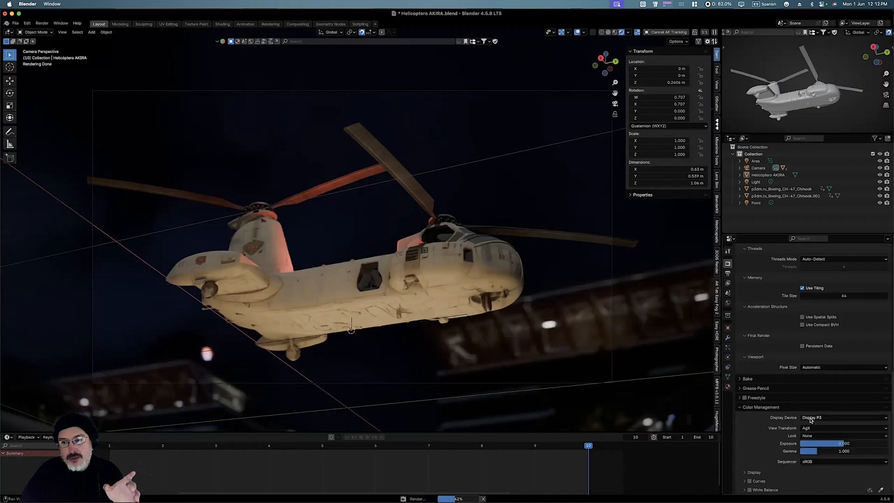
{"action": "left_click", "coordinate": [810, 418]}
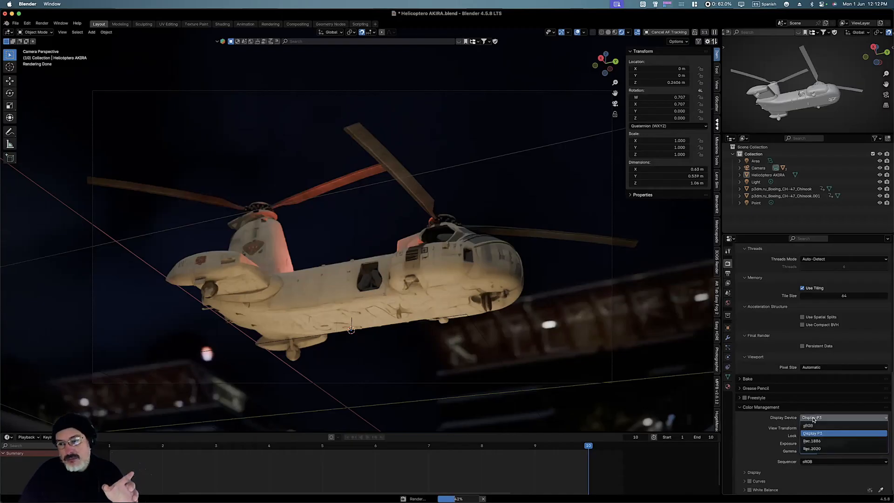
{"action": "left_click", "coordinate": [837, 434]}
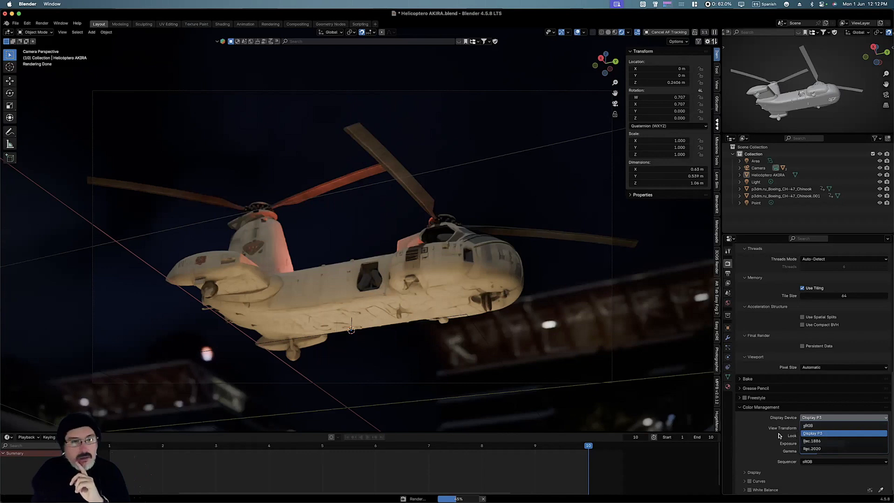
{"action": "left_click", "coordinate": [777, 436]}
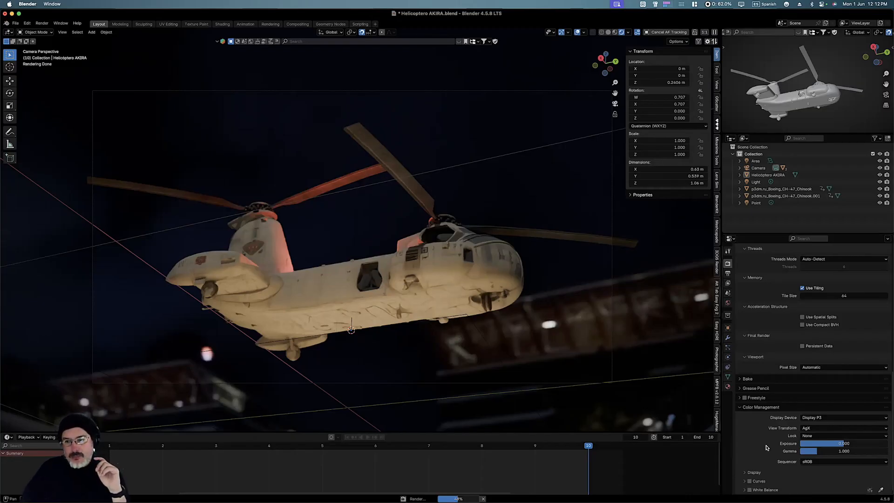
{"action": "left_click", "coordinate": [810, 428]}
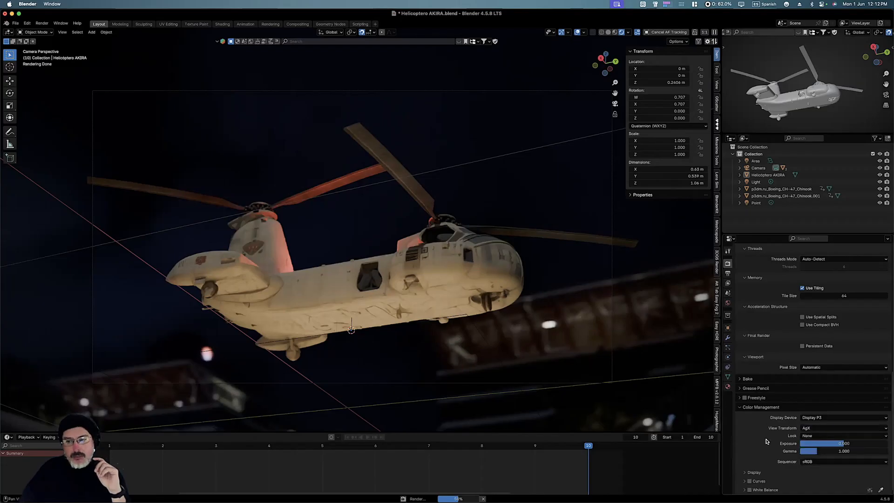